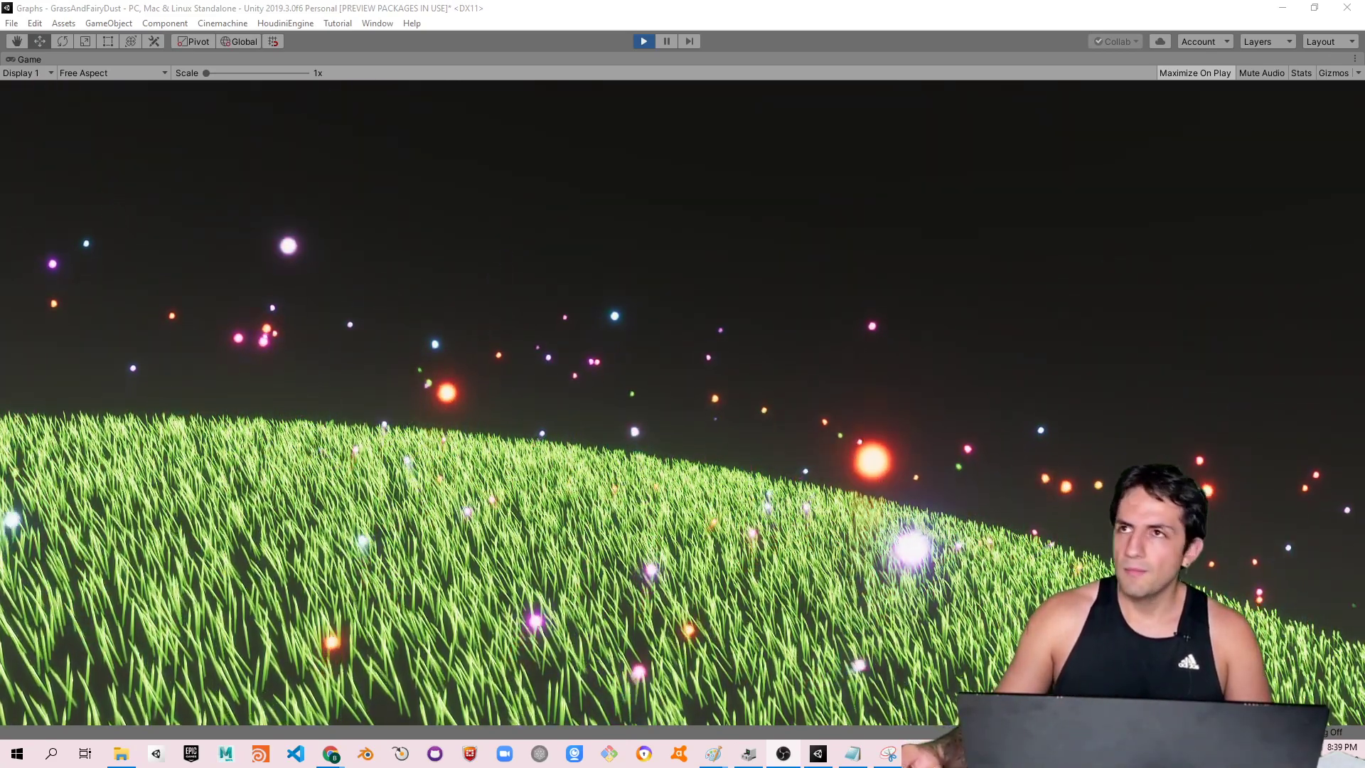
Exit Play mode and open the Package Manager from the Window menu
{"action": "left_click", "coordinate": [643, 41]}
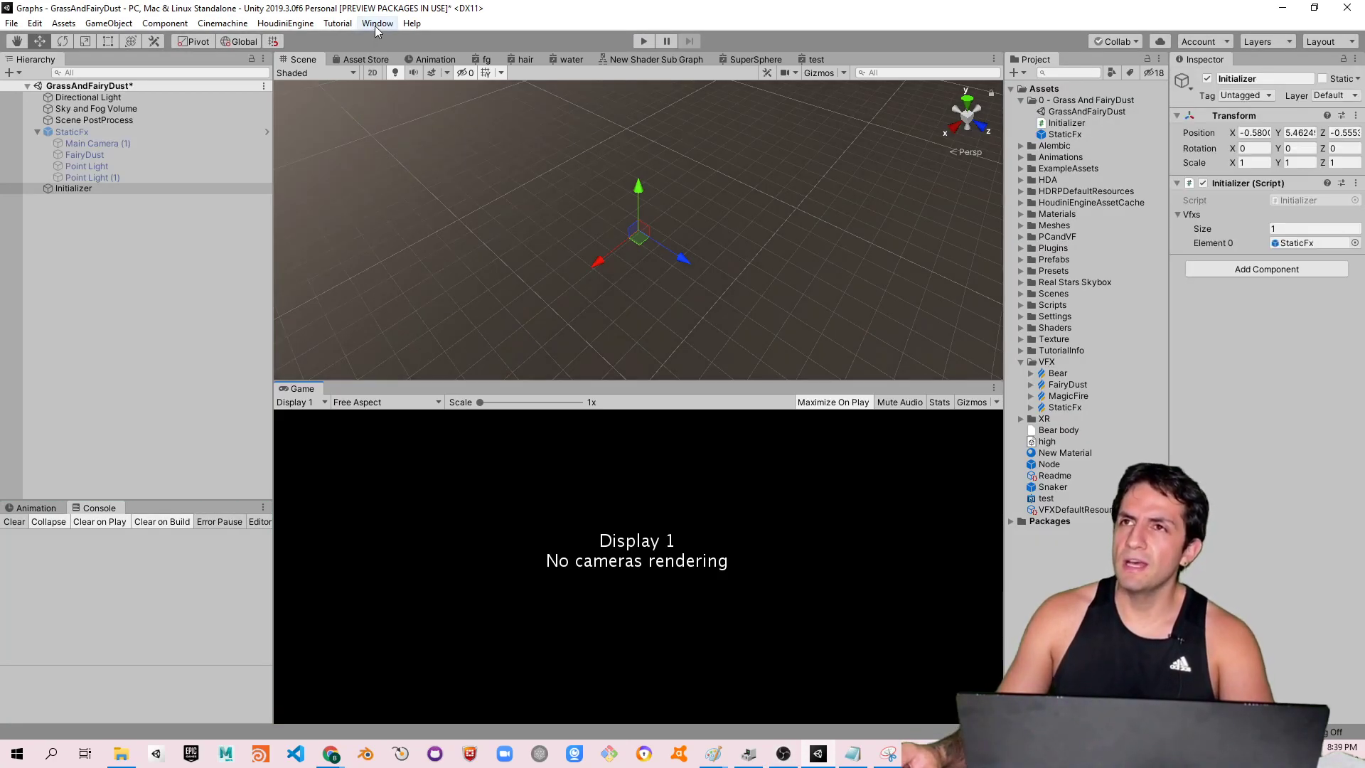
{"action": "left_click", "coordinate": [376, 25]}
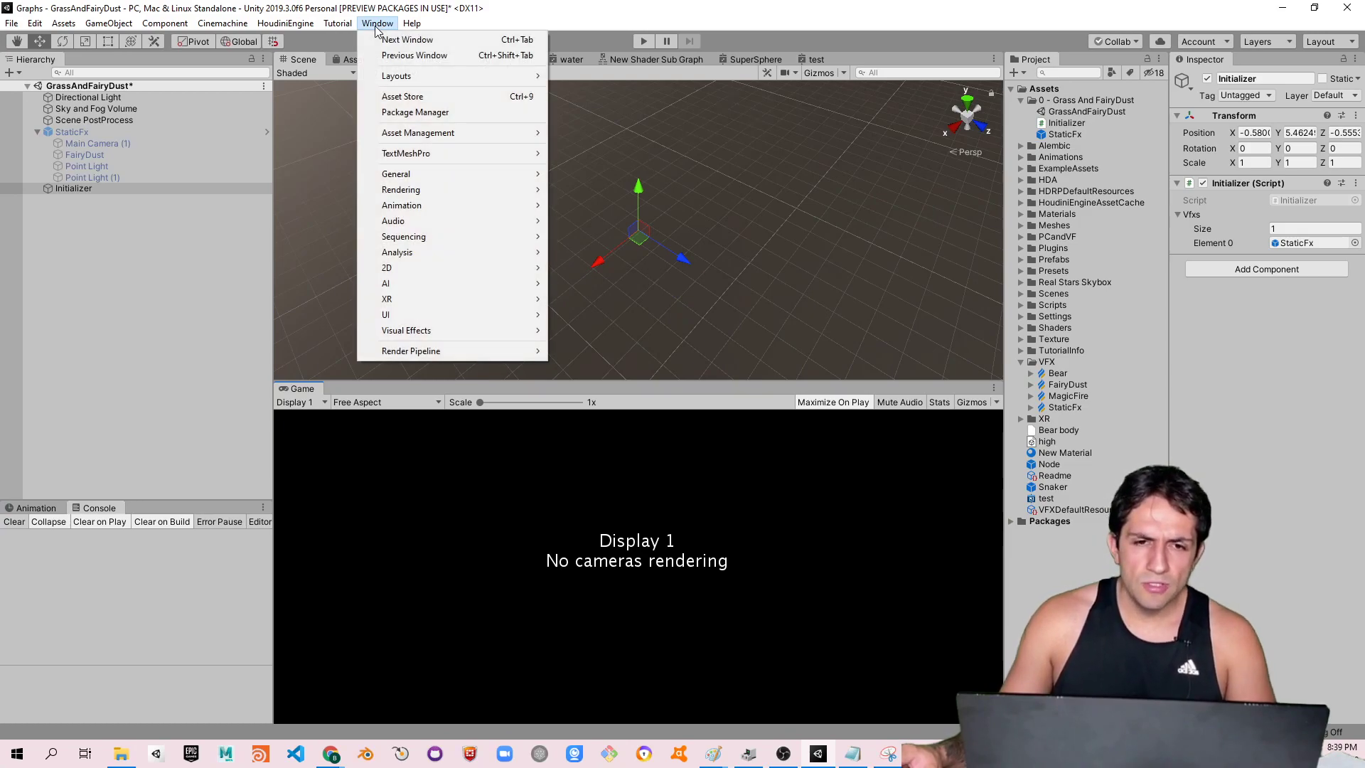
{"action": "mouse_move", "coordinate": [496, 242]}
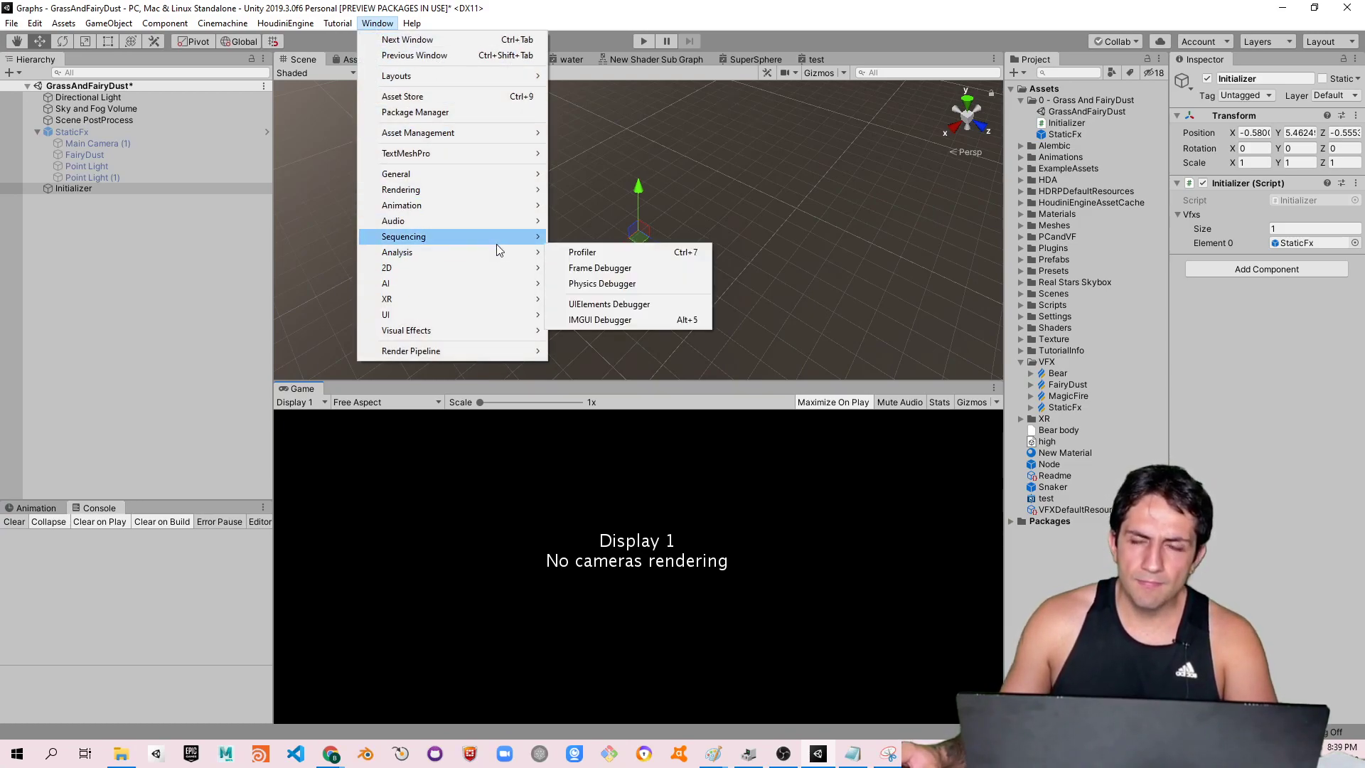
{"action": "left_click", "coordinate": [463, 114]}
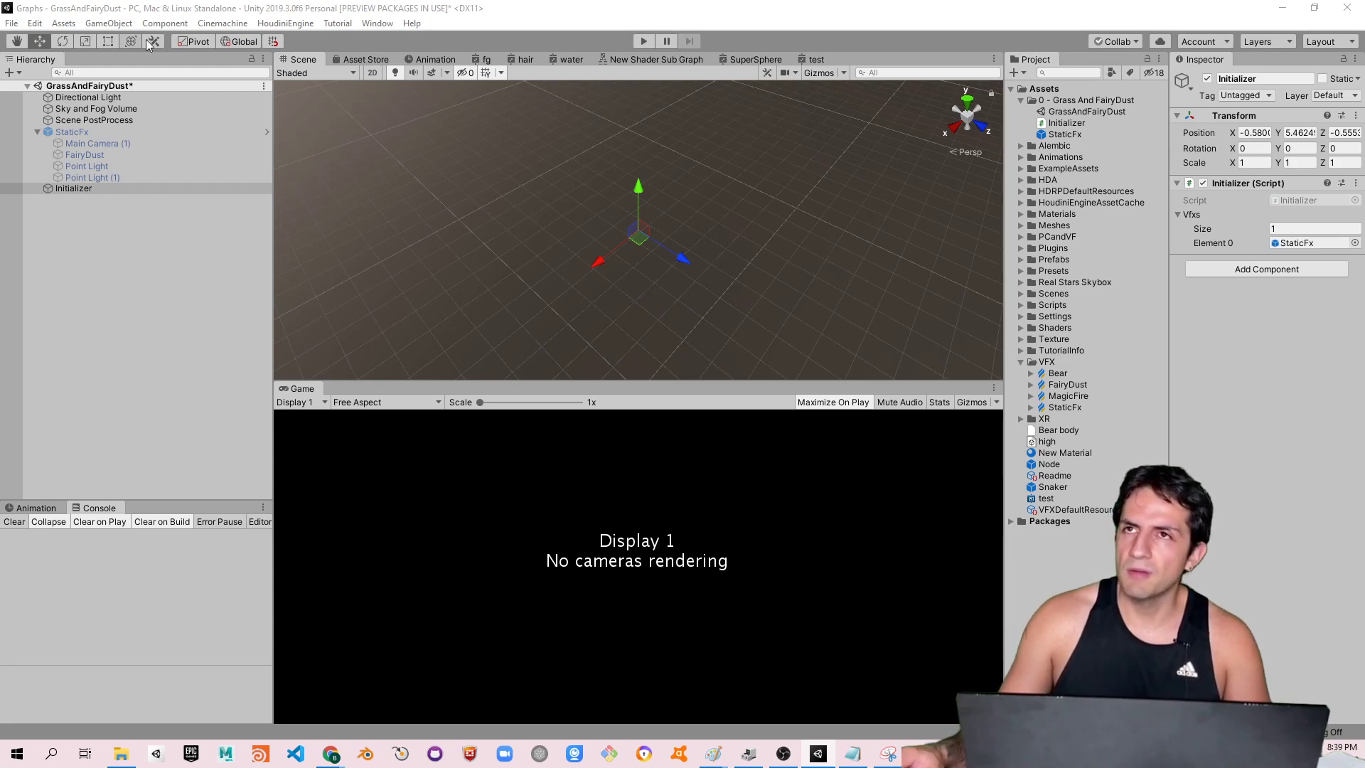
{"action": "left_click", "coordinate": [364, 24]}
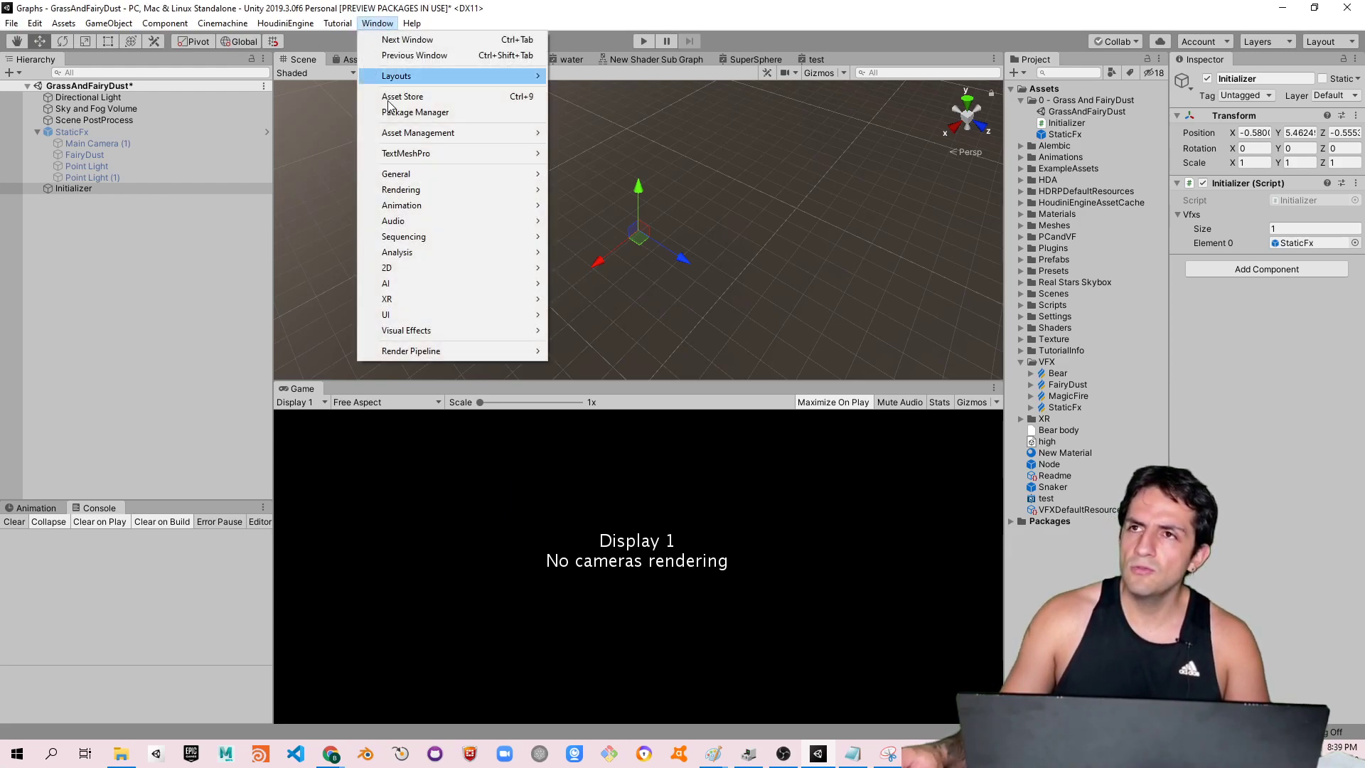
{"action": "left_click", "coordinate": [472, 112]}
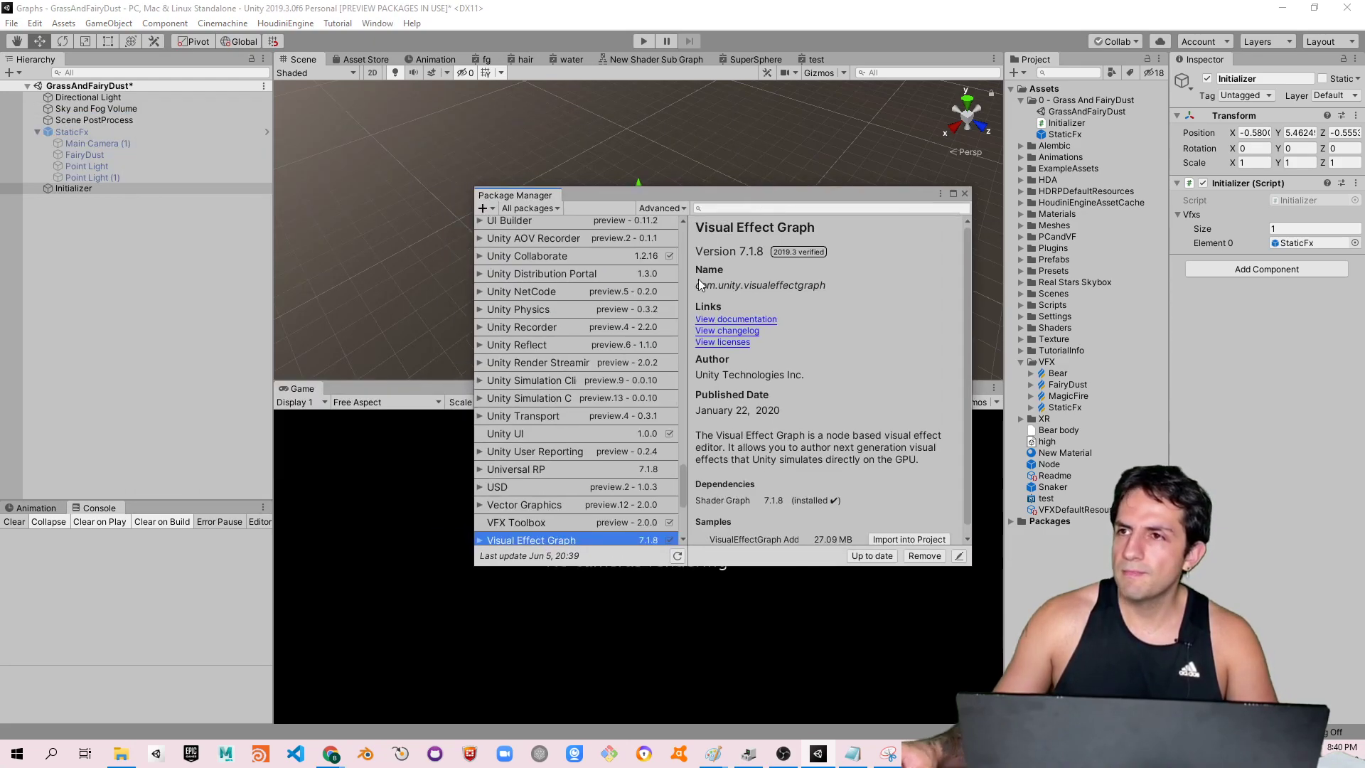
{"action": "scroll", "coordinate": [595, 406], "scroll_direction": "up", "scroll_amount": 3}
{"action": "scroll", "coordinate": [596, 407], "scroll_direction": "down", "scroll_amount": 6}
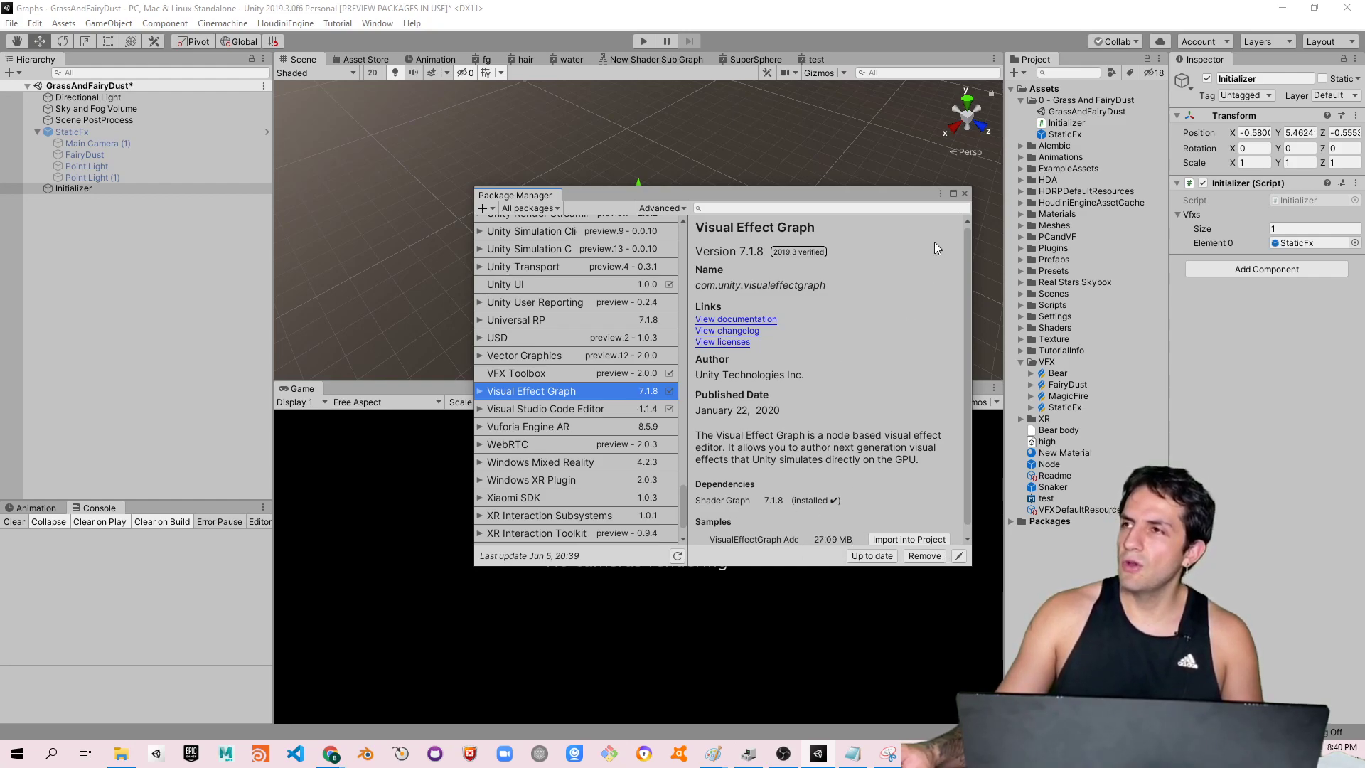
{"action": "left_click", "coordinate": [964, 194]}
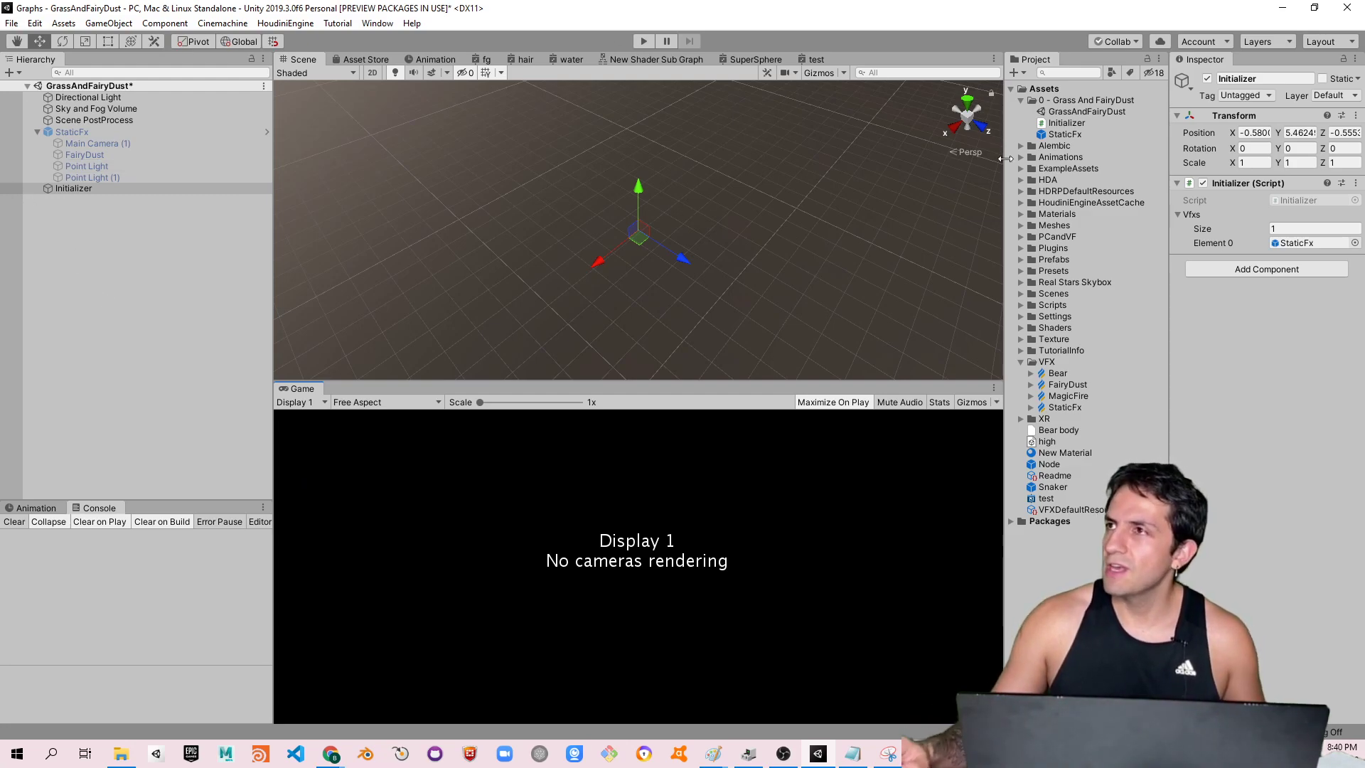
Create a Visual Effect Graph in the folder, name it FairyDust, and open it for editing
{"action": "right_click", "coordinate": [1058, 101]}
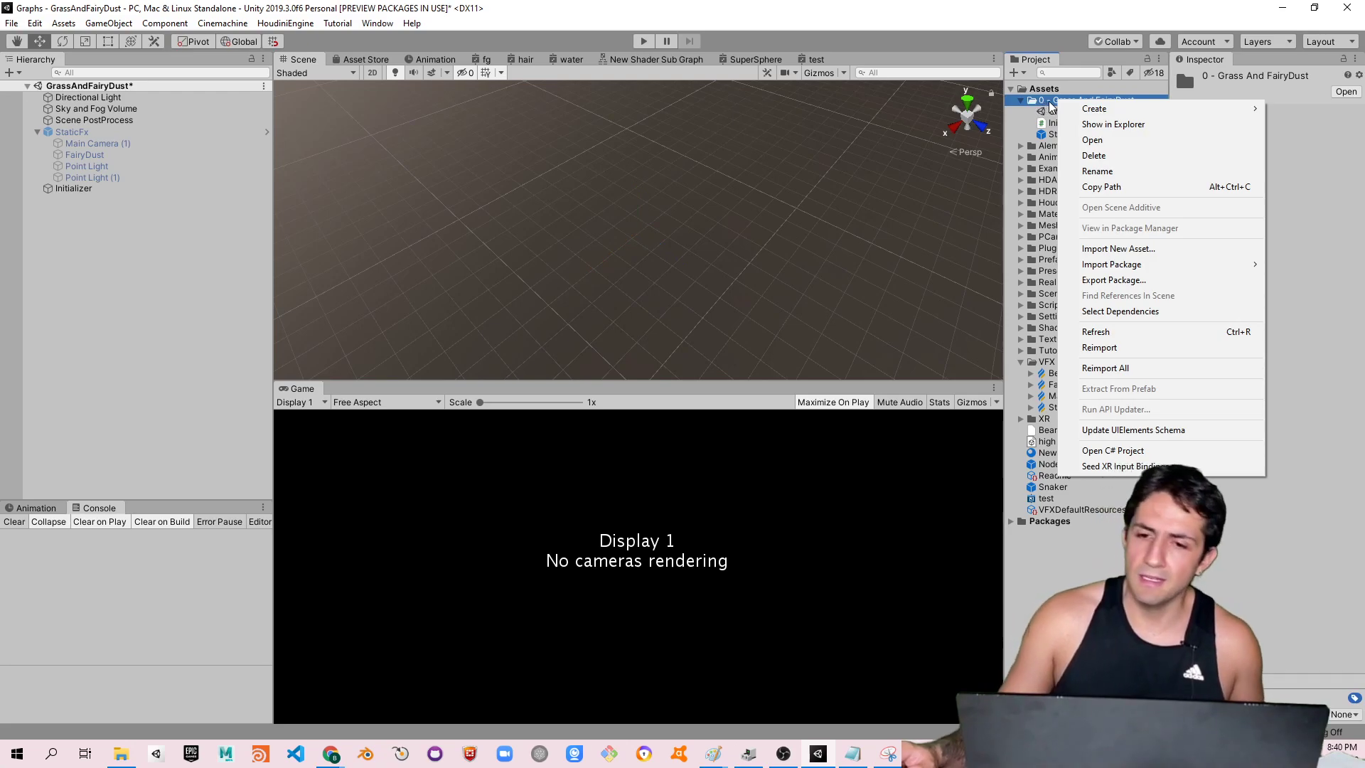
{"action": "mouse_move", "coordinate": [1084, 110]}
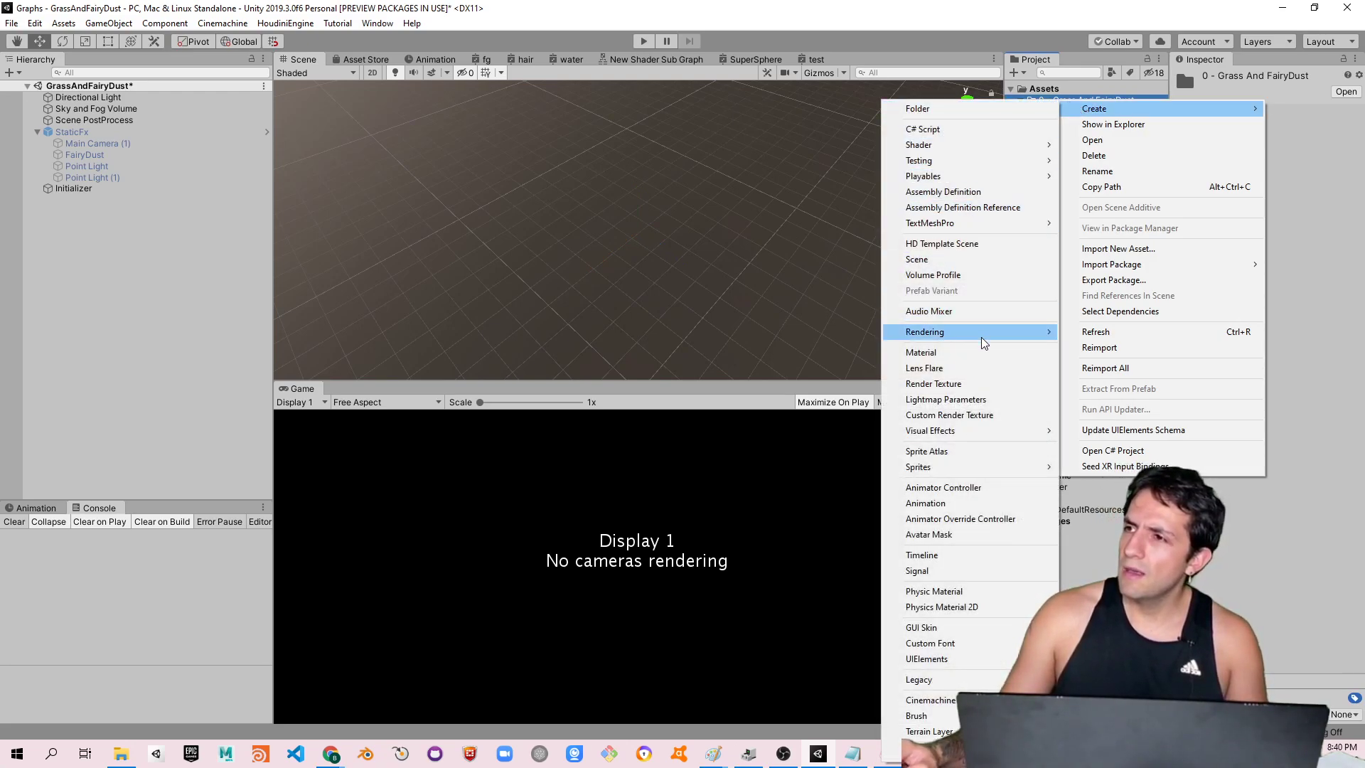
{"action": "mouse_move", "coordinate": [991, 431]}
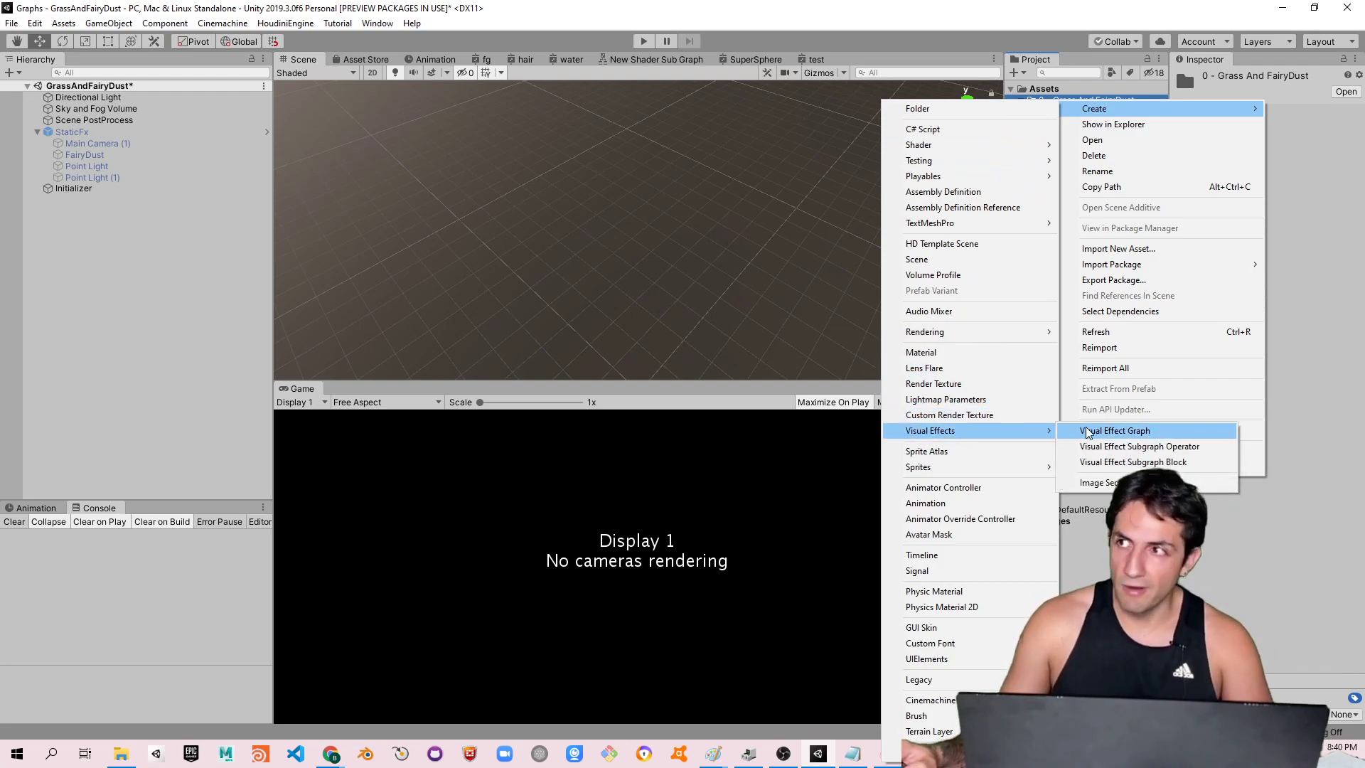
{"action": "left_click", "coordinate": [1086, 431]}
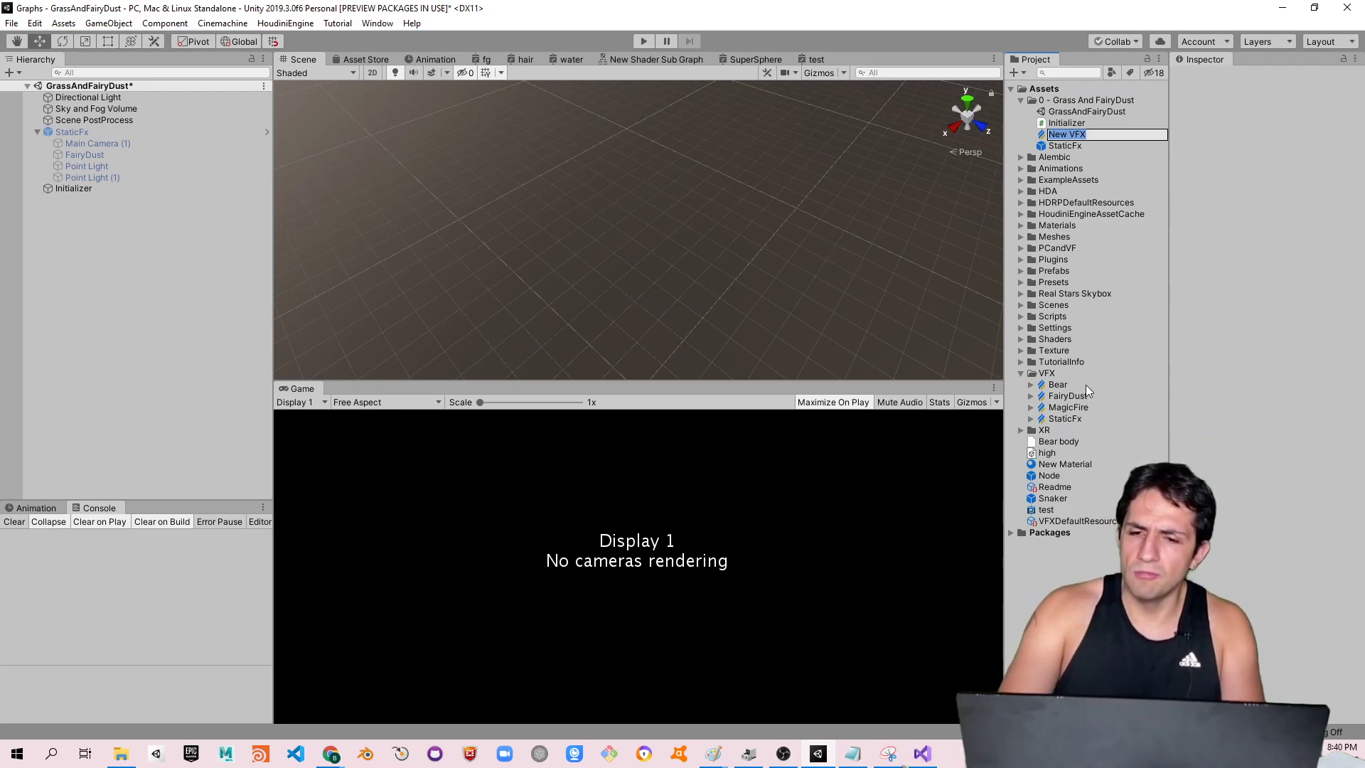
{"action": "type", "text": "Fai"}
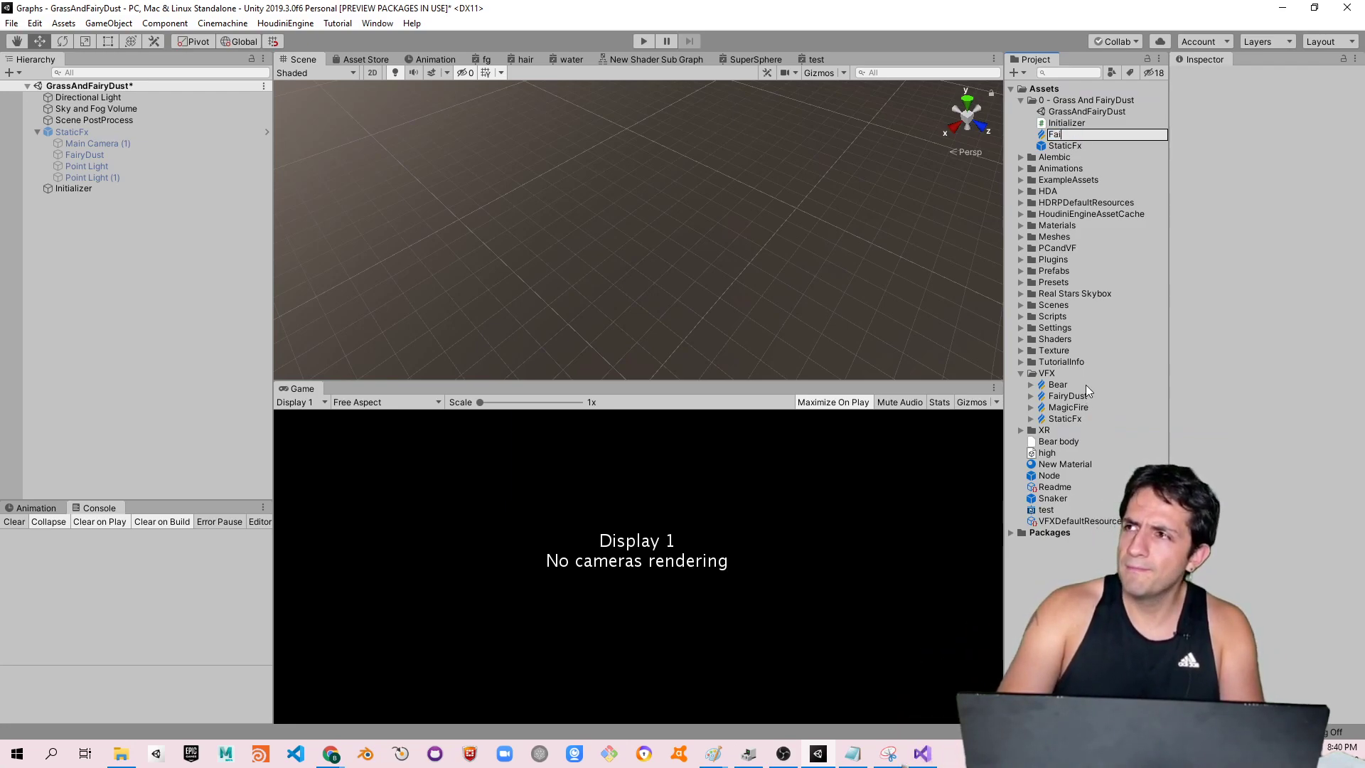
{"action": "type", "text": "ryDust"}
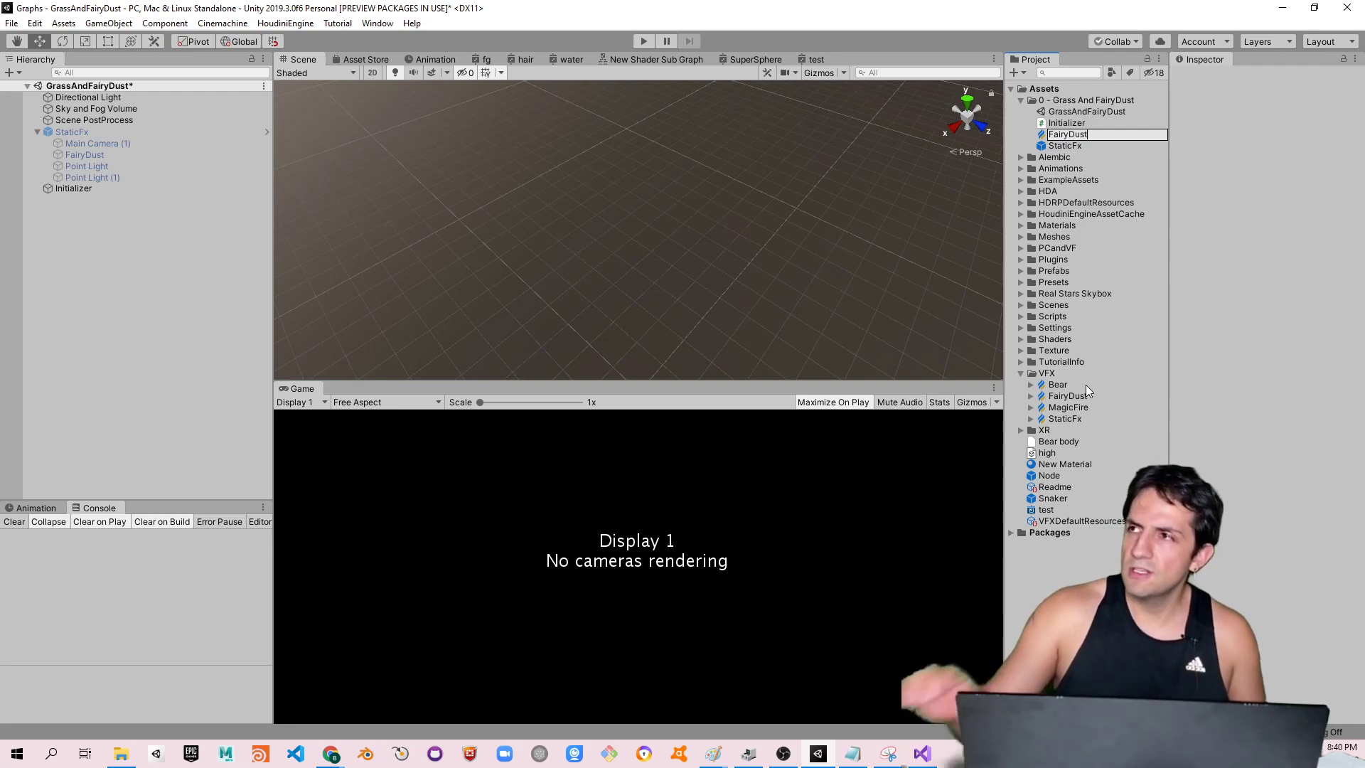
{"action": "key", "text": "Return"}
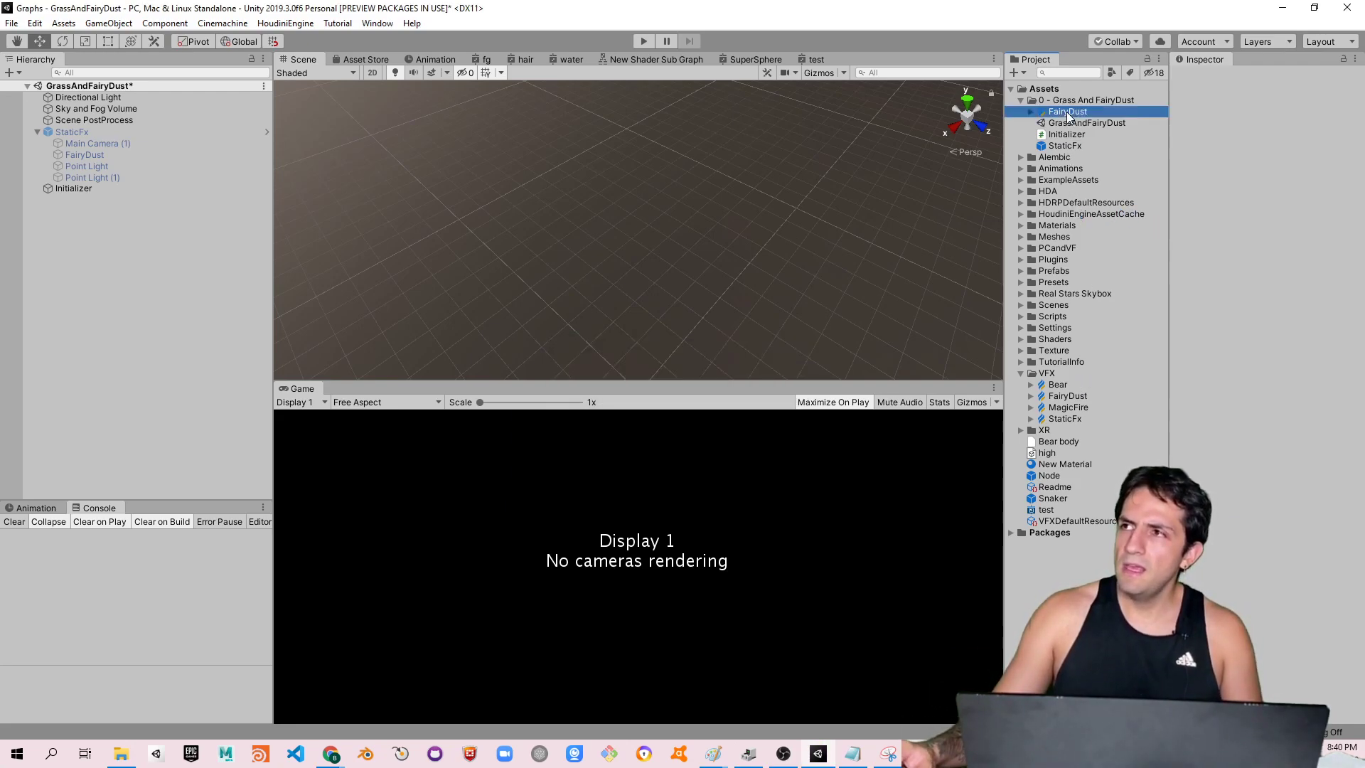
{"action": "double_click", "coordinate": [1066, 112]}
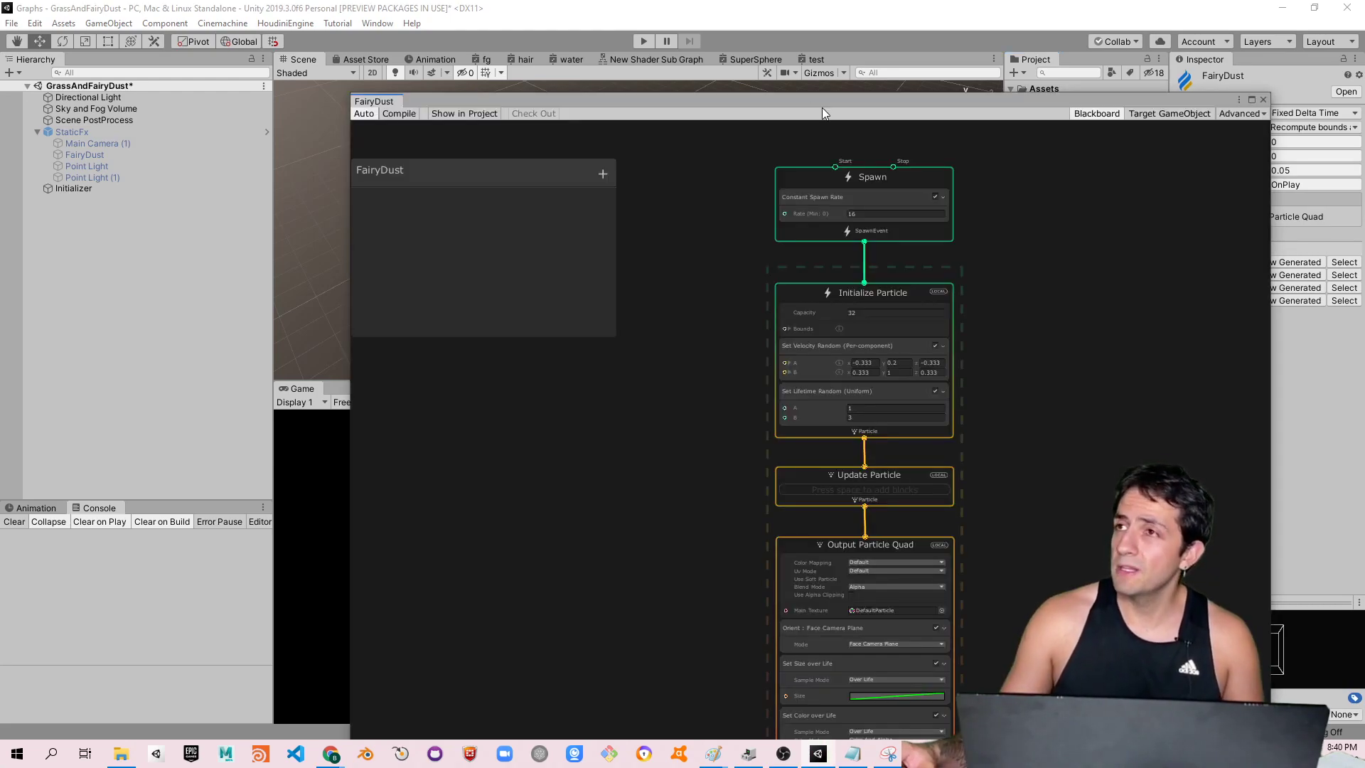
Position the VFX Graph window and frame the Spawn, Initialize, Update and Output Particle Quad nodes
{"action": "left_click_drag", "start_coordinate": [821, 113], "coordinate": [646, 67]}
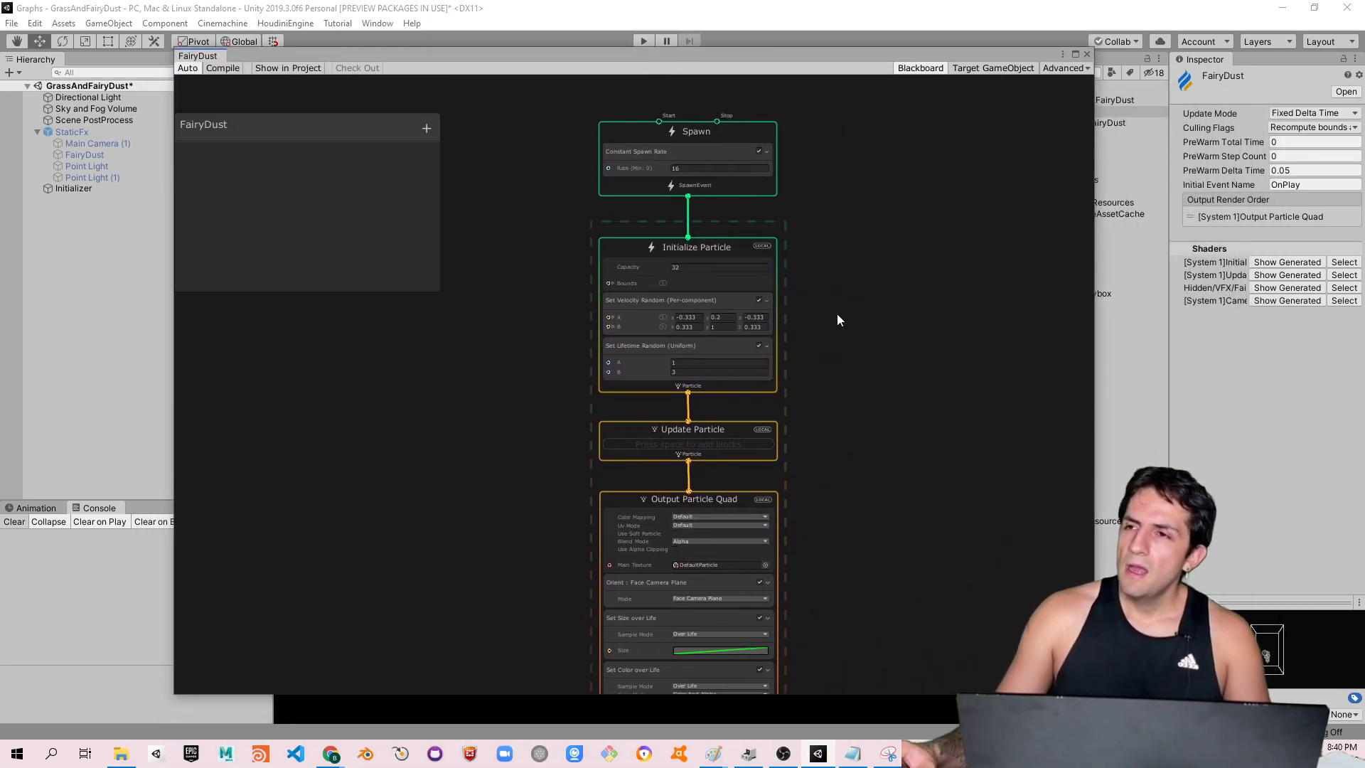
{"action": "scroll", "coordinate": [832, 334], "scroll_direction": "down", "scroll_amount": 2}
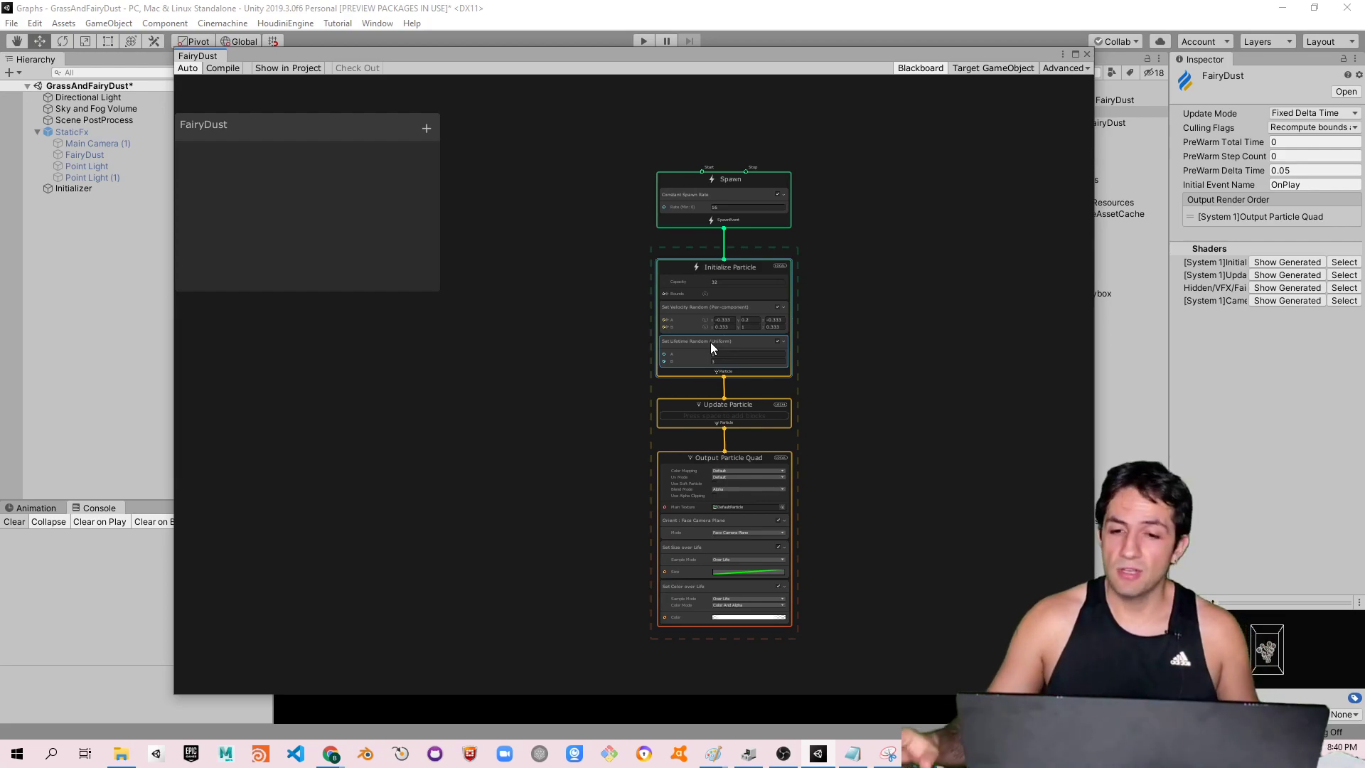
{"action": "middle_click_drag", "start_coordinate": [828, 204], "coordinate": [839, 317]}
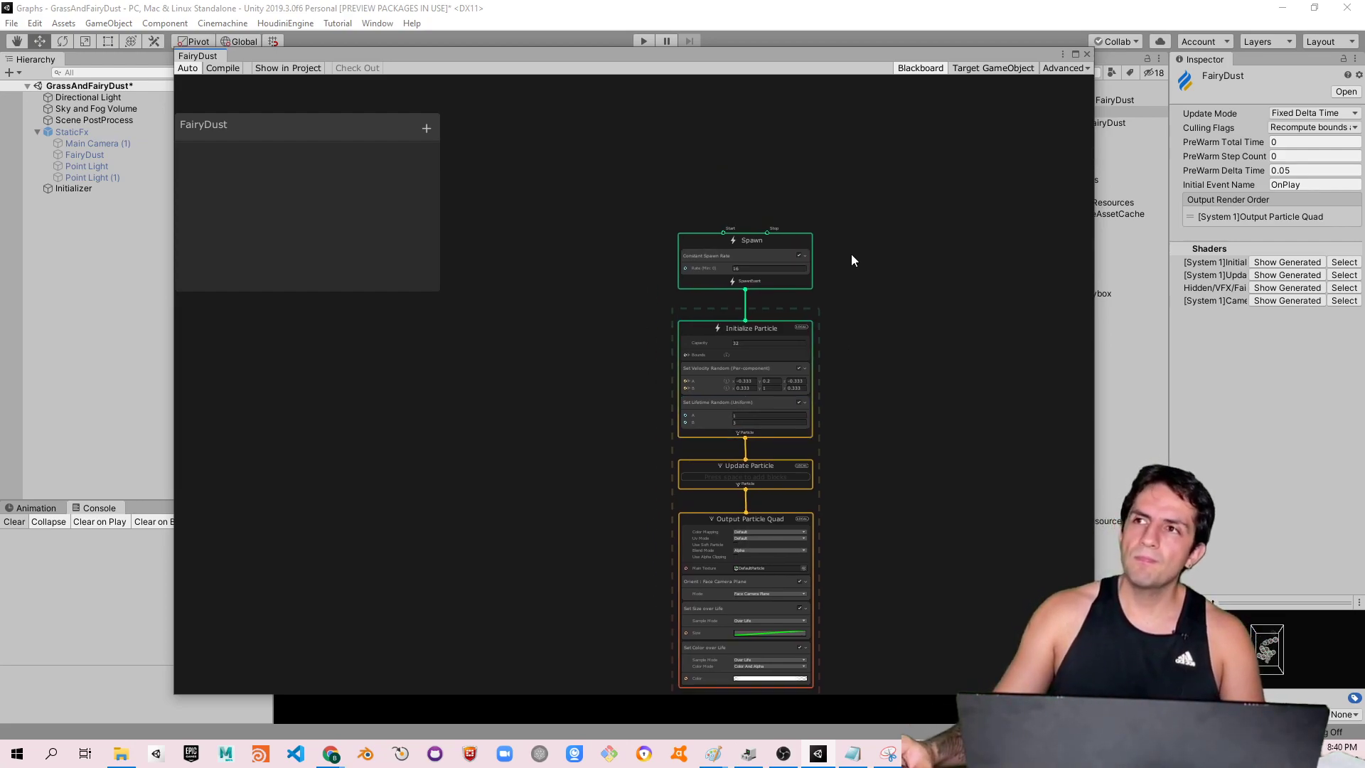
{"action": "scroll", "coordinate": [771, 370], "scroll_direction": "up", "scroll_amount": 3}
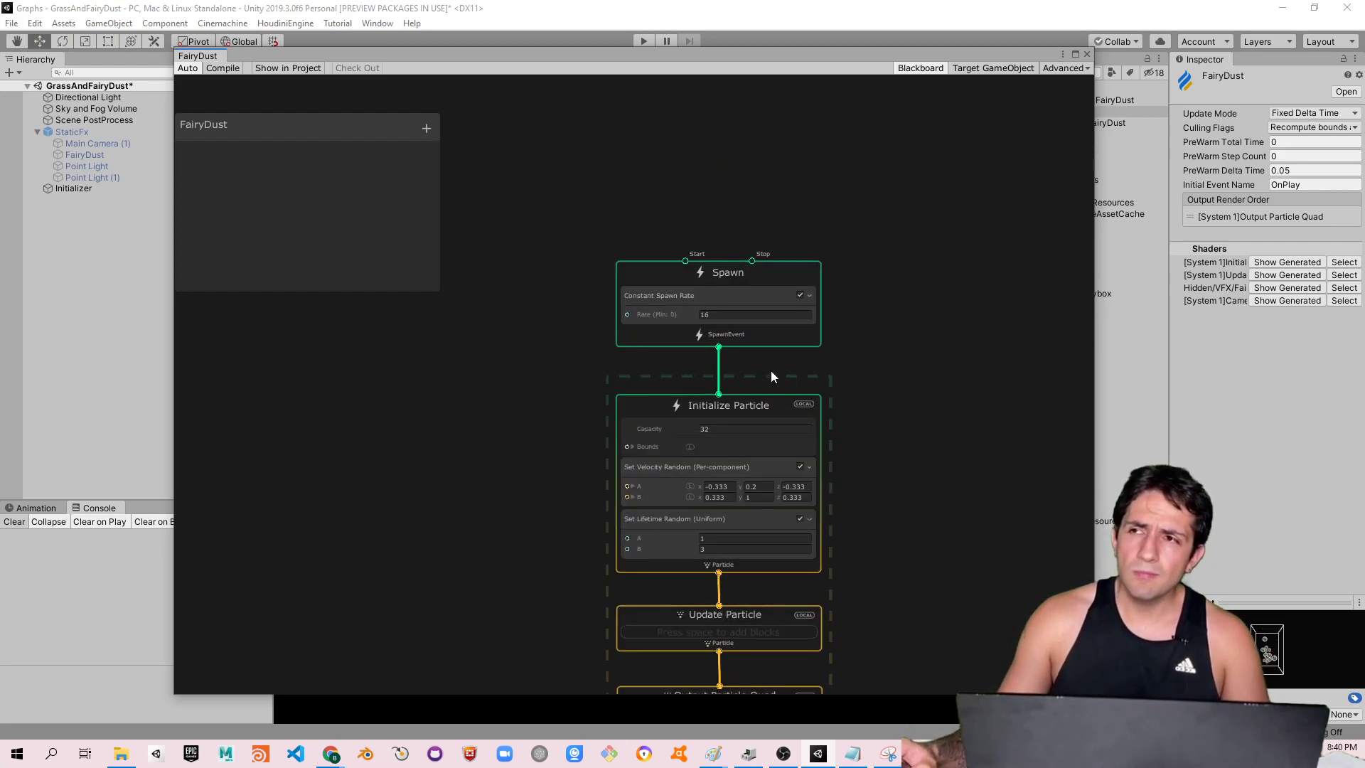
{"action": "scroll", "coordinate": [772, 369], "scroll_direction": "up", "scroll_amount": 3}
{"action": "middle_click_drag", "start_coordinate": [775, 359], "coordinate": [988, 381]}
{"action": "scroll", "coordinate": [988, 381], "scroll_direction": "down", "scroll_amount": 3}
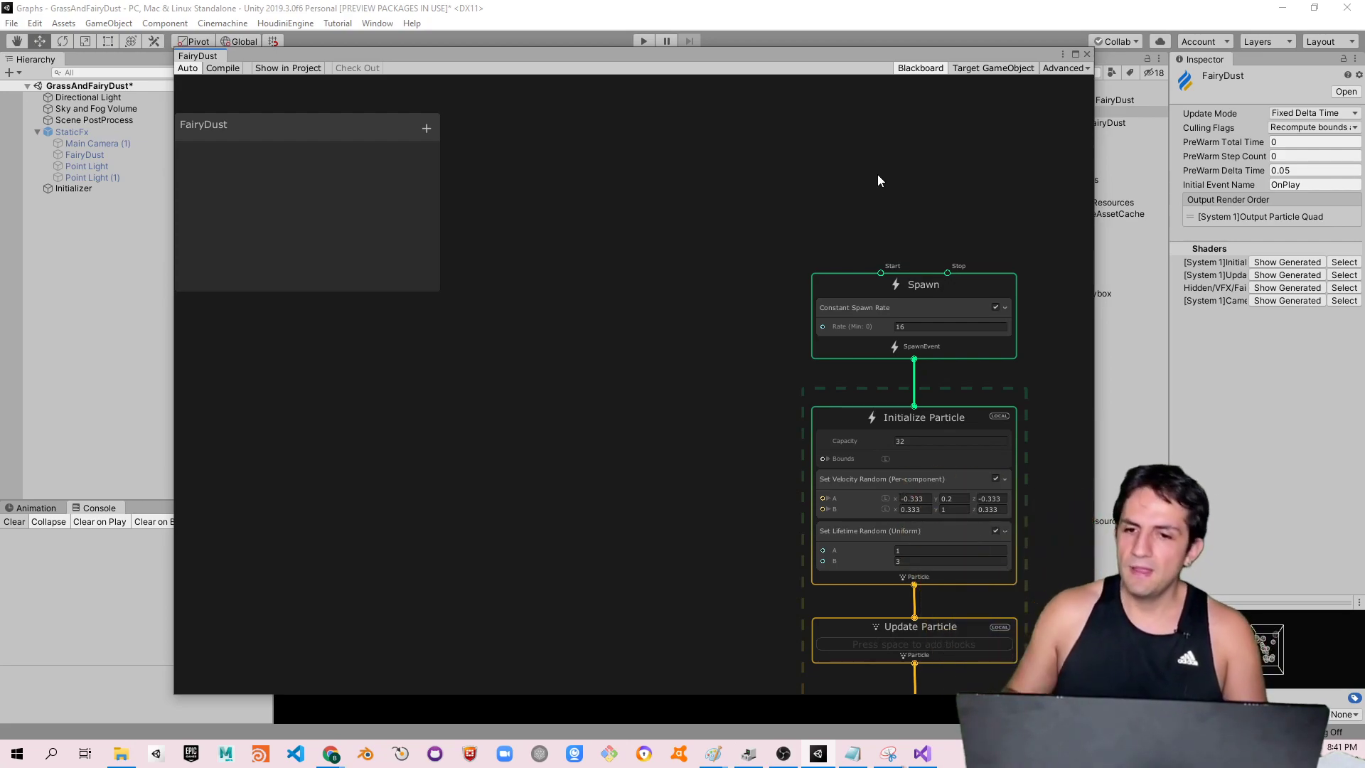
{"action": "scroll", "coordinate": [595, 250], "scroll_direction": "down", "scroll_amount": 2}
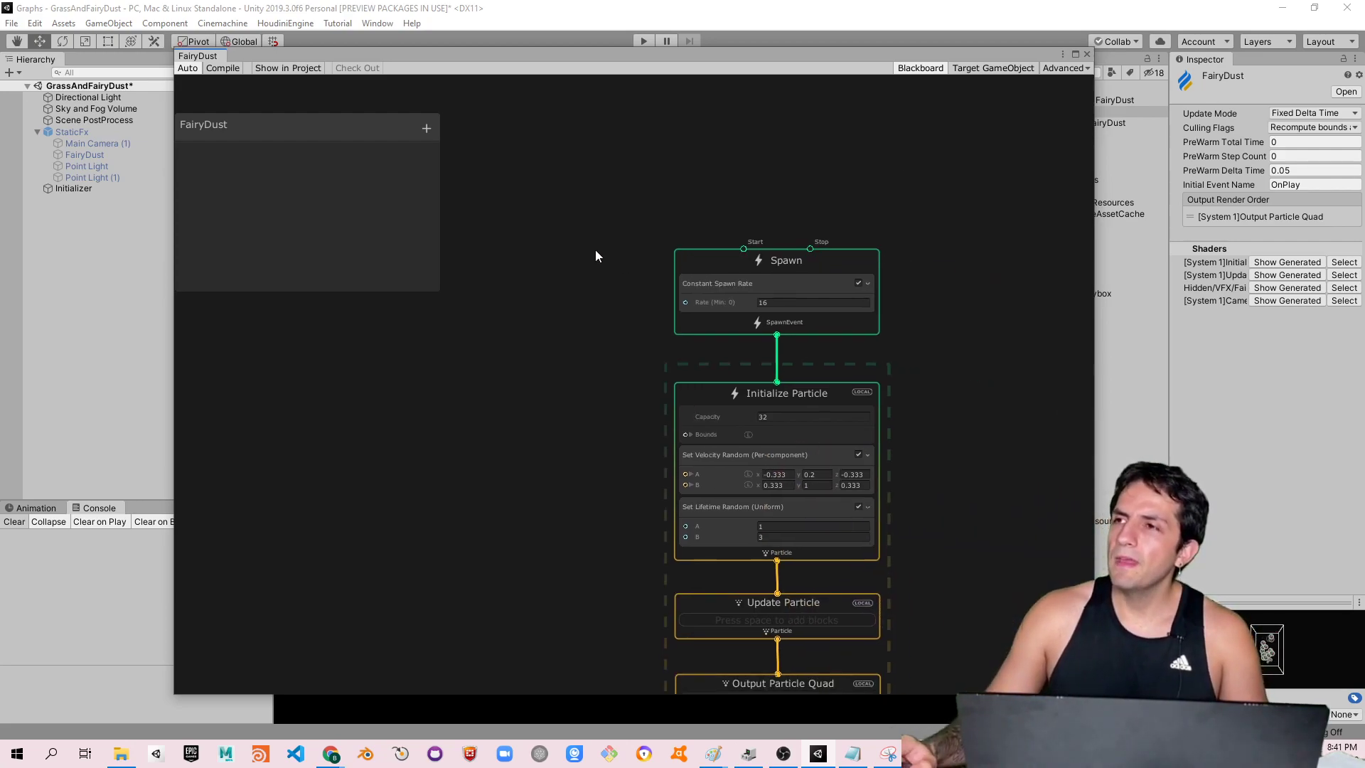
{"action": "scroll", "coordinate": [584, 148], "scroll_direction": "down", "scroll_amount": 2}
{"action": "scroll", "coordinate": [586, 174], "scroll_direction": "down", "scroll_amount": 1}
{"action": "scroll", "coordinate": [587, 175], "scroll_direction": "up", "scroll_amount": 1}
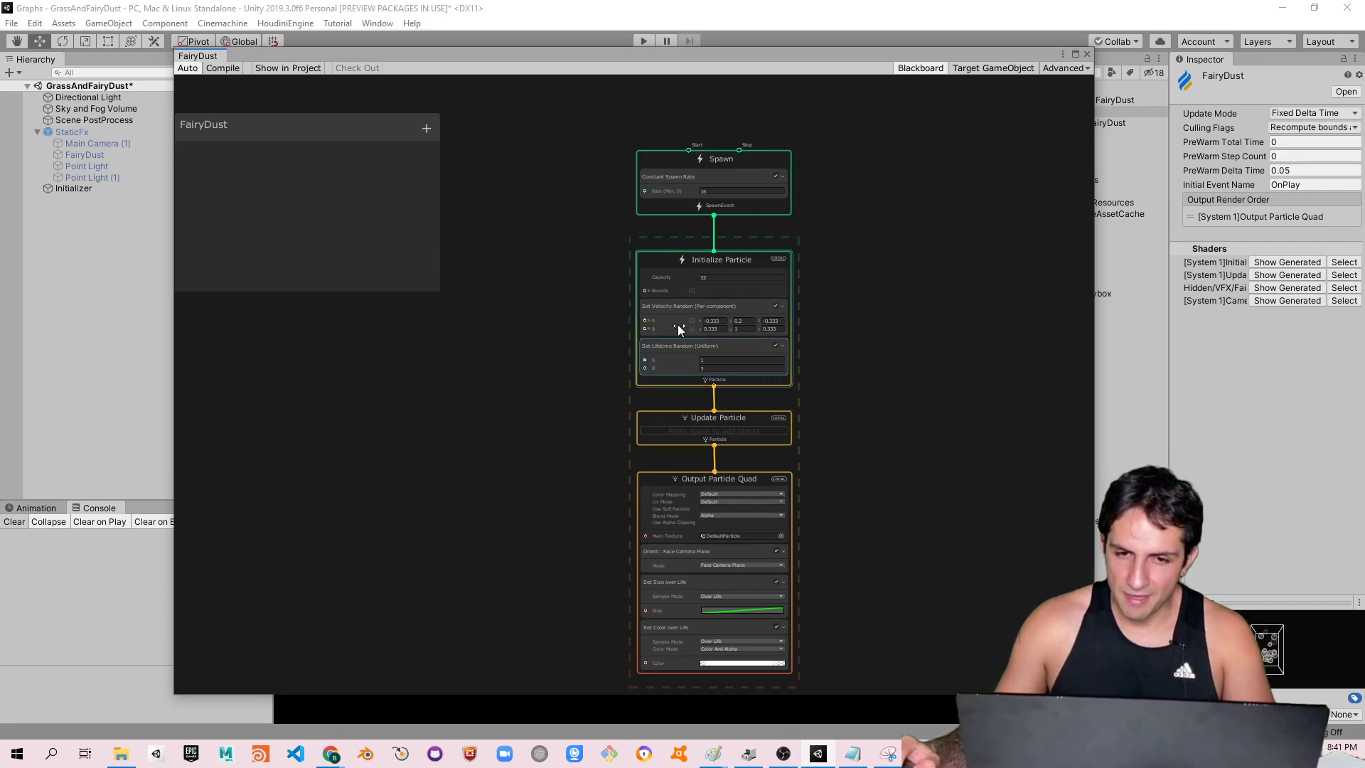
{"action": "scroll", "coordinate": [723, 277], "scroll_direction": "up", "scroll_amount": 5}
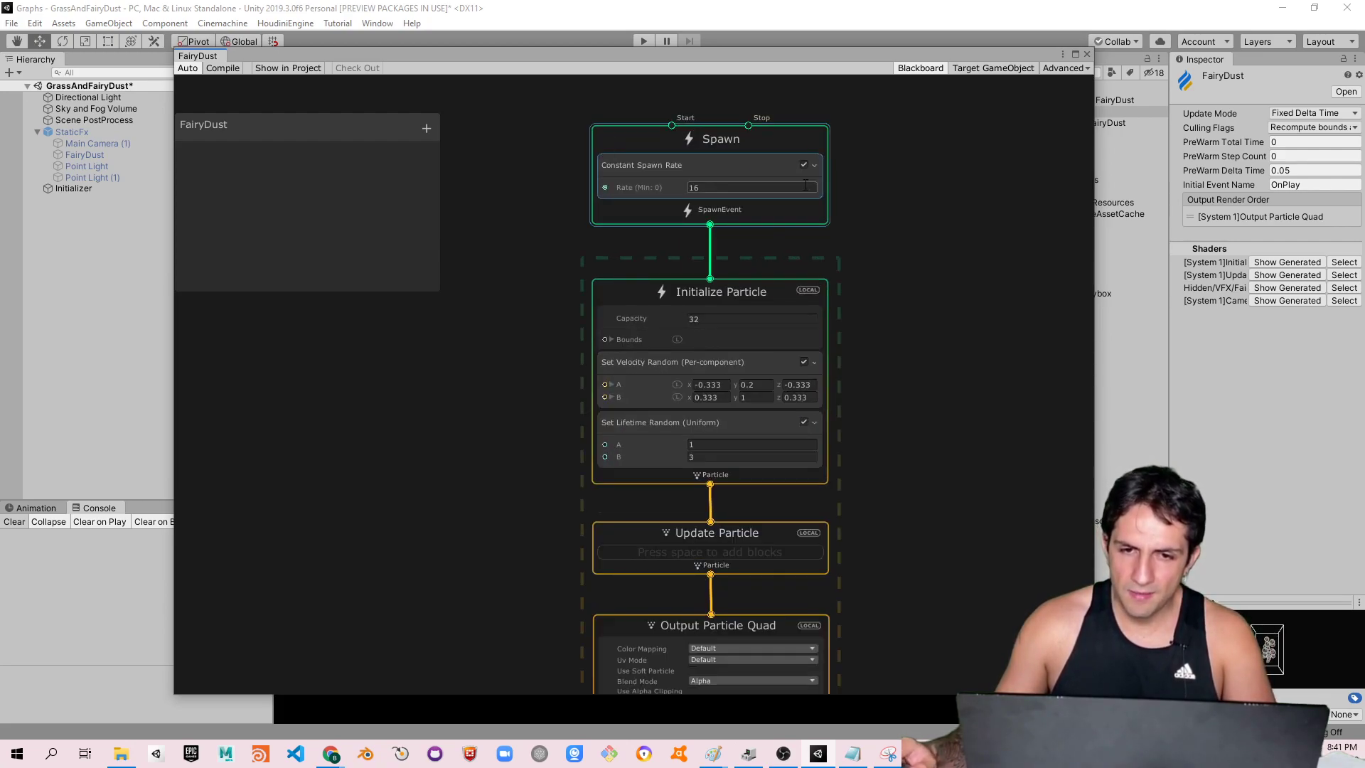
{"action": "middle_click_drag", "start_coordinate": [927, 488], "coordinate": [970, 236]}
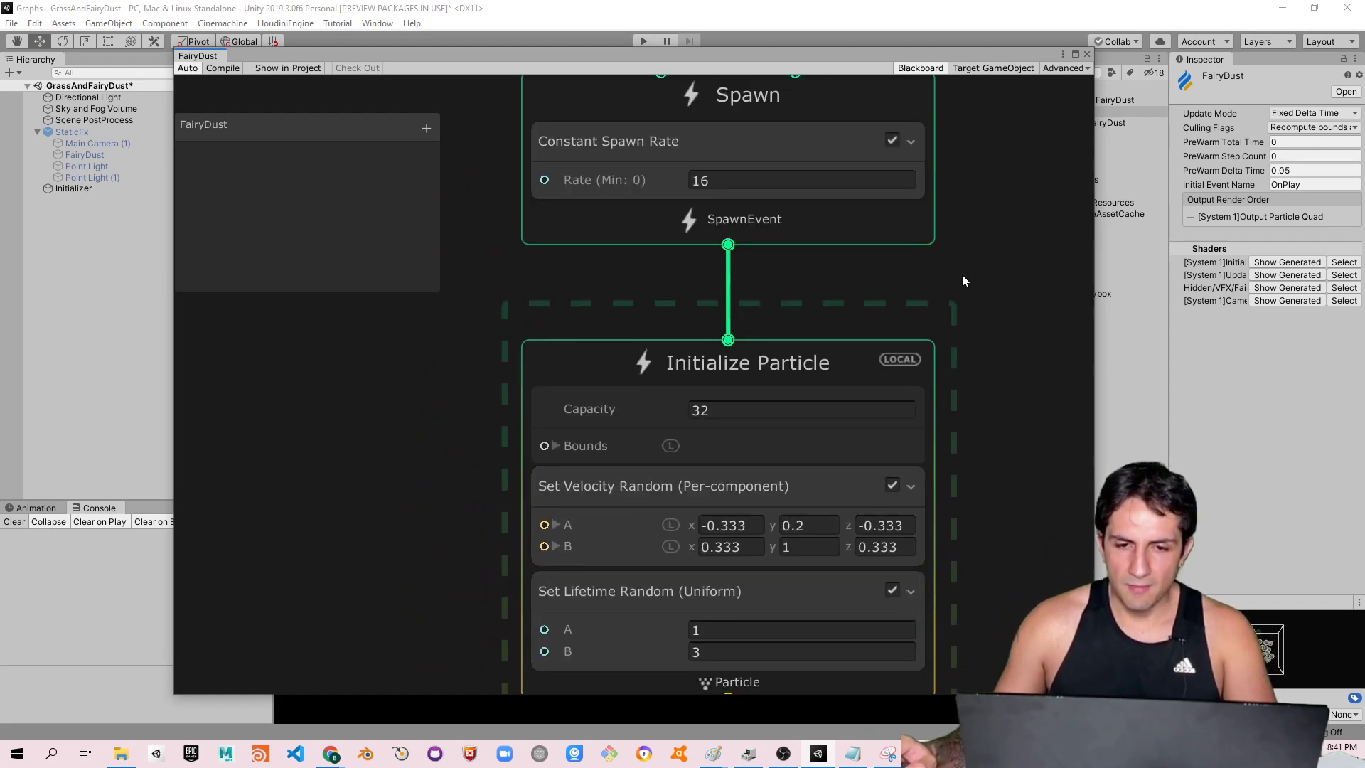
{"action": "middle_click_drag", "start_coordinate": [1013, 456], "coordinate": [991, 215]}
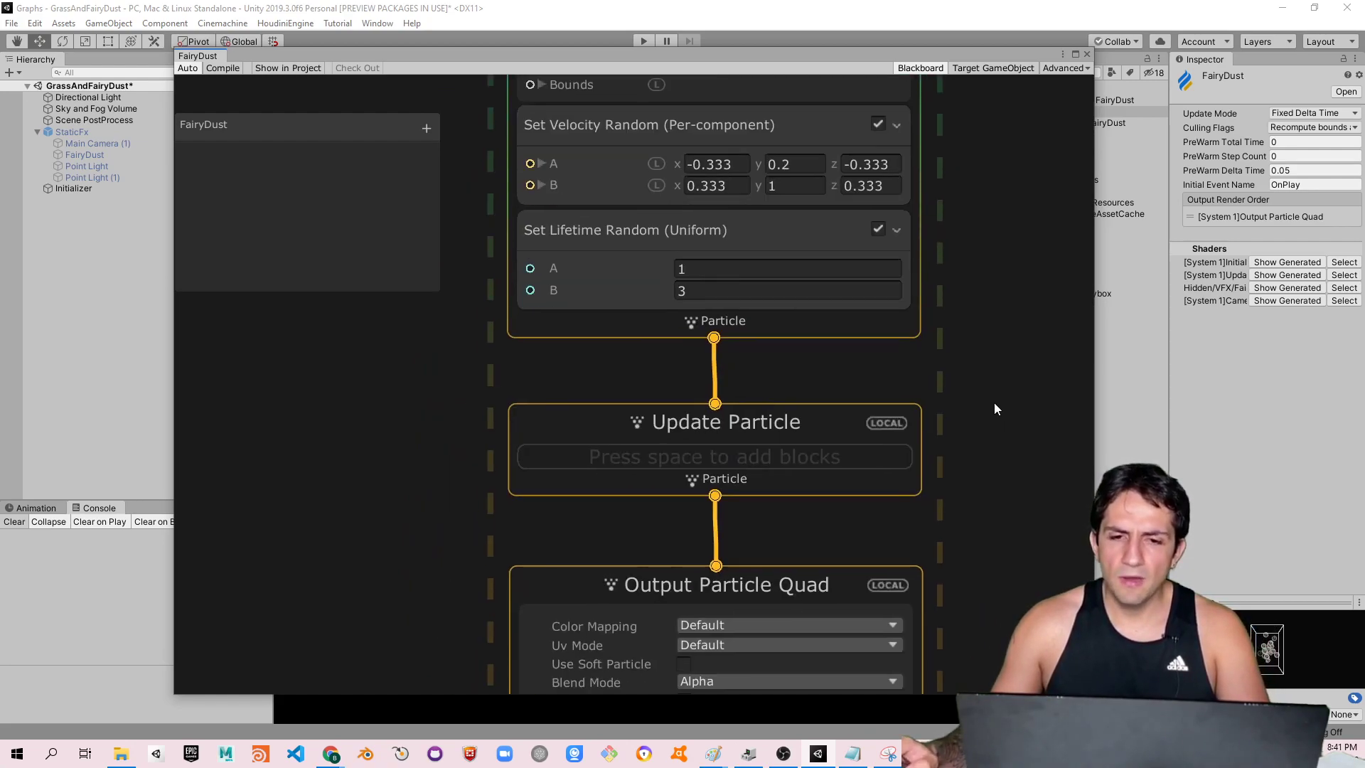
{"action": "middle_click_drag", "start_coordinate": [994, 402], "coordinate": [974, 180]}
{"action": "middle_click_drag", "start_coordinate": [971, 429], "coordinate": [970, 329]}
{"action": "mouse_move", "coordinate": [967, 213]}
{"action": "middle_mouse_down"}
{"action": "mouse_move", "coordinate": [938, 451]}
{"action": "mouse_move", "coordinate": [954, 377]}
{"action": "middle_mouse_up"}
{"action": "middle_click_drag", "start_coordinate": [649, 113], "coordinate": [756, 268]}
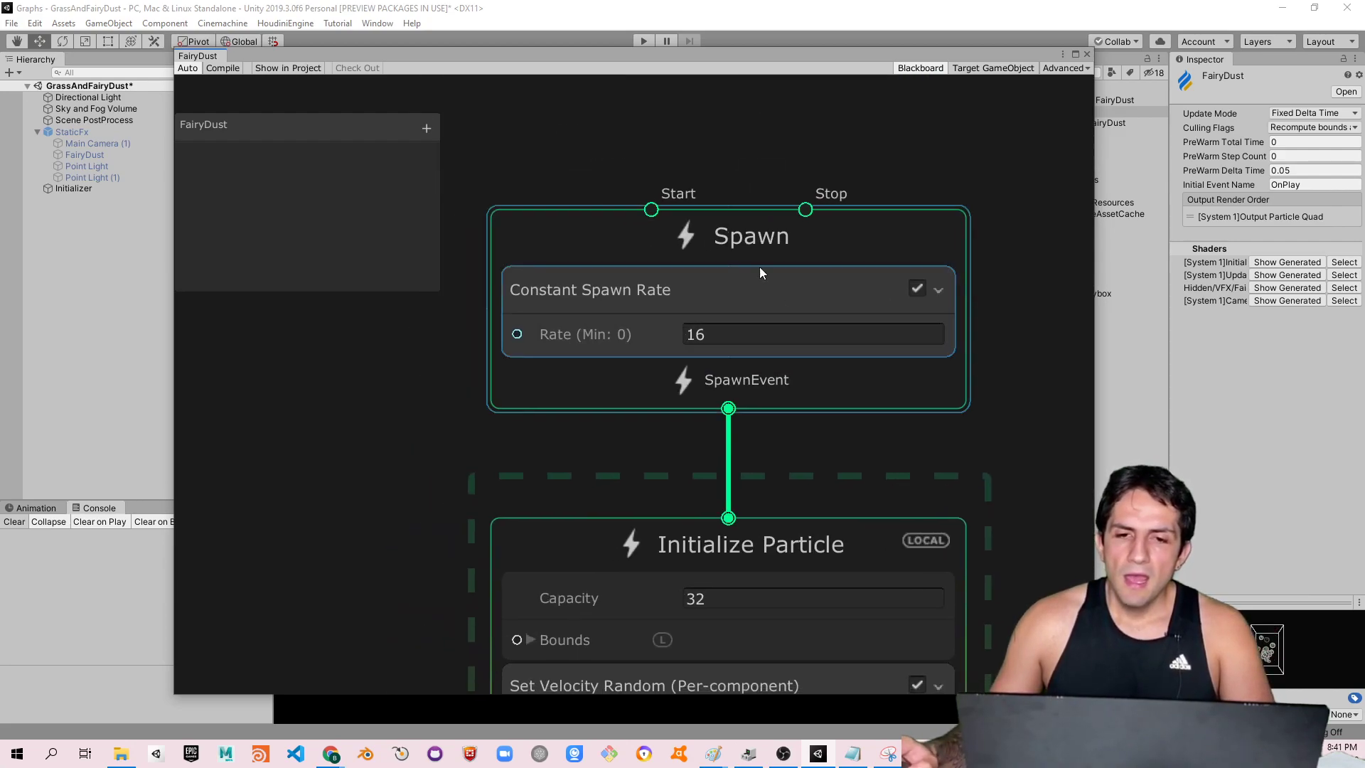
{"action": "scroll", "coordinate": [926, 473], "scroll_direction": "down", "scroll_amount": 2}
{"action": "middle_click_drag", "start_coordinate": [964, 463], "coordinate": [963, 360]}
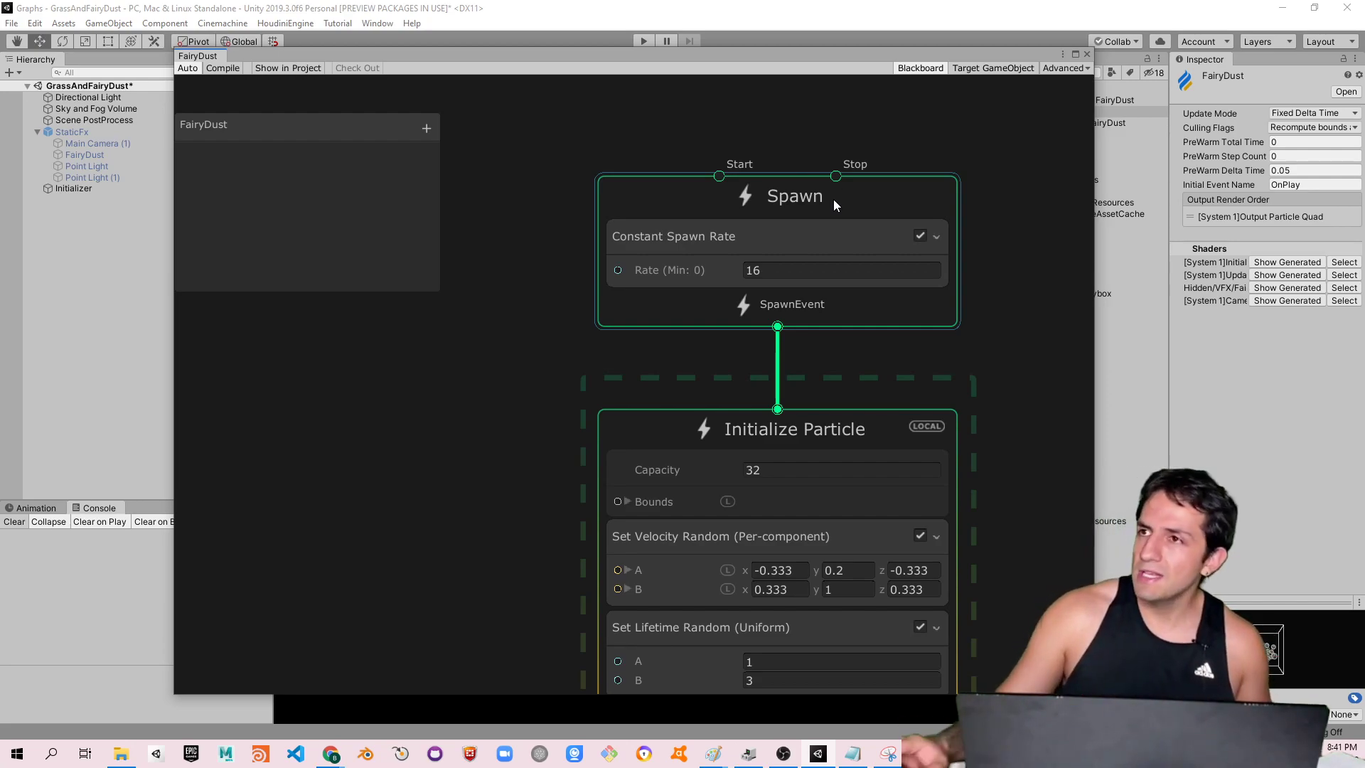
{"action": "left_click", "coordinate": [808, 272]}
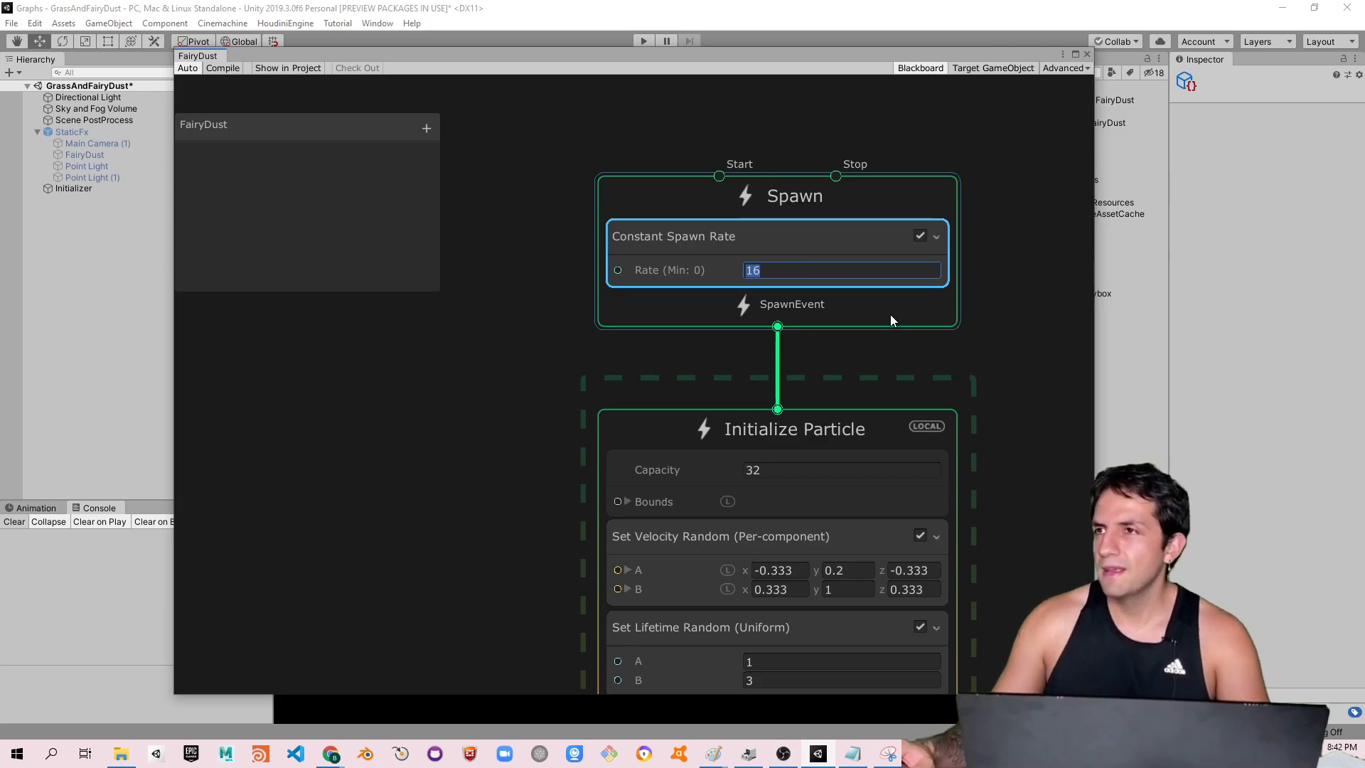
Re-dock the graph editor, then create and delete an unneeded empty GameObject
{"action": "double_click", "coordinate": [637, 55]}
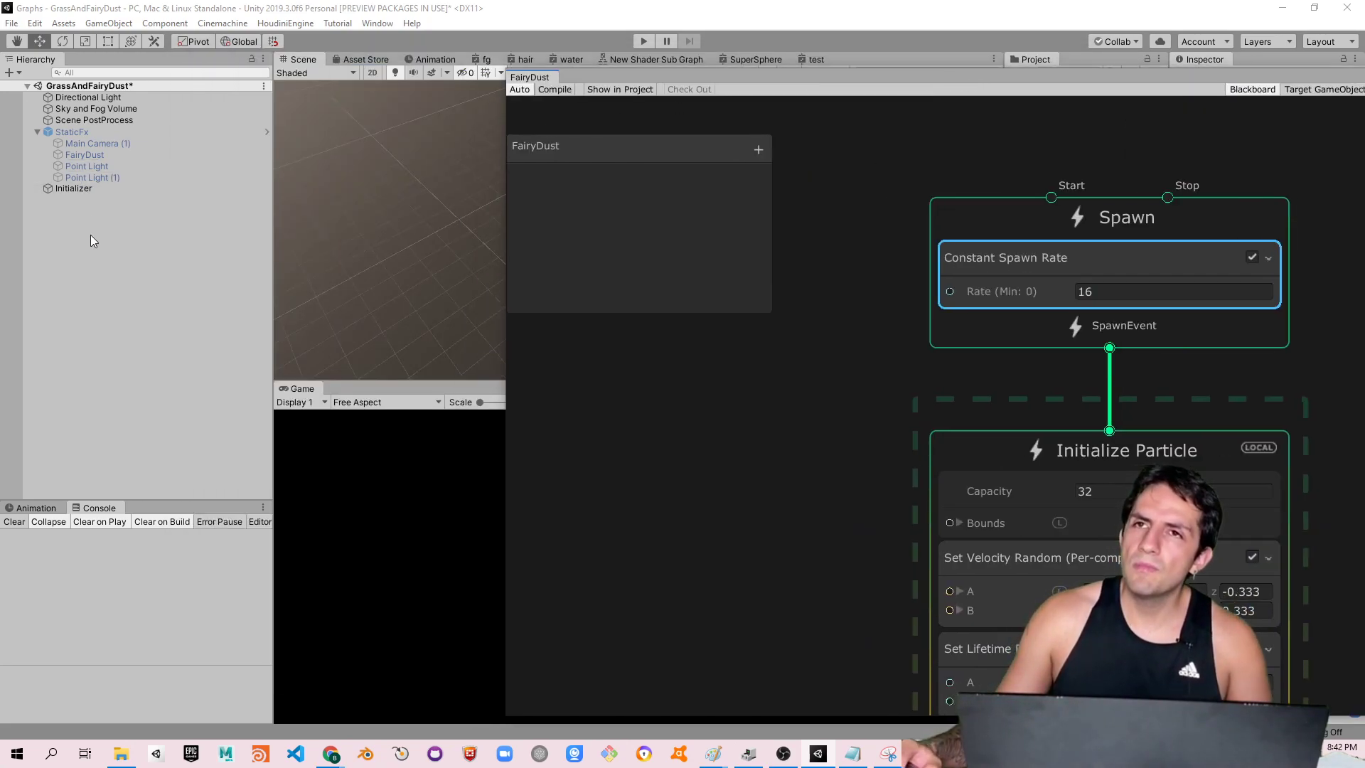
{"action": "left_click", "coordinate": [38, 131]}
{"action": "left_click", "coordinate": [10, 72]}
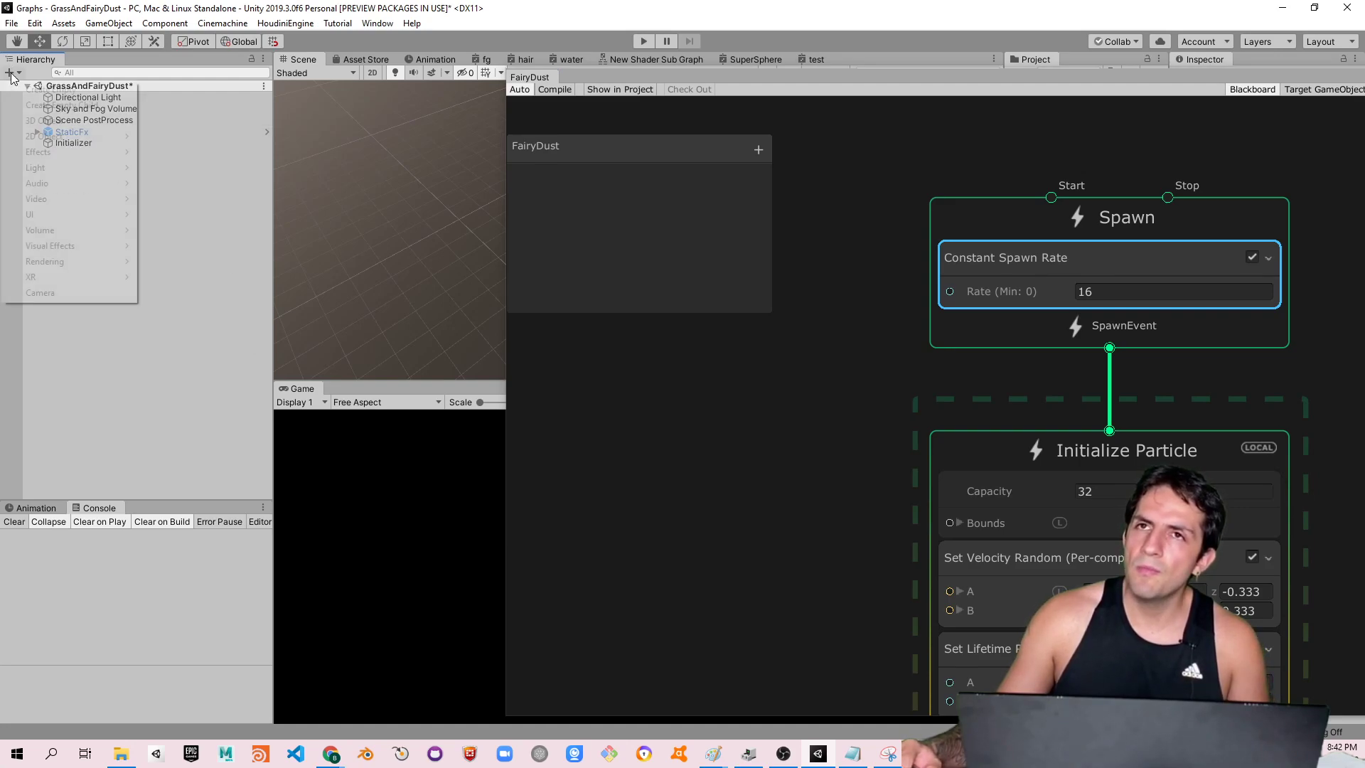
{"action": "left_click", "coordinate": [59, 91]}
{"action": "left_click", "coordinate": [84, 149]}
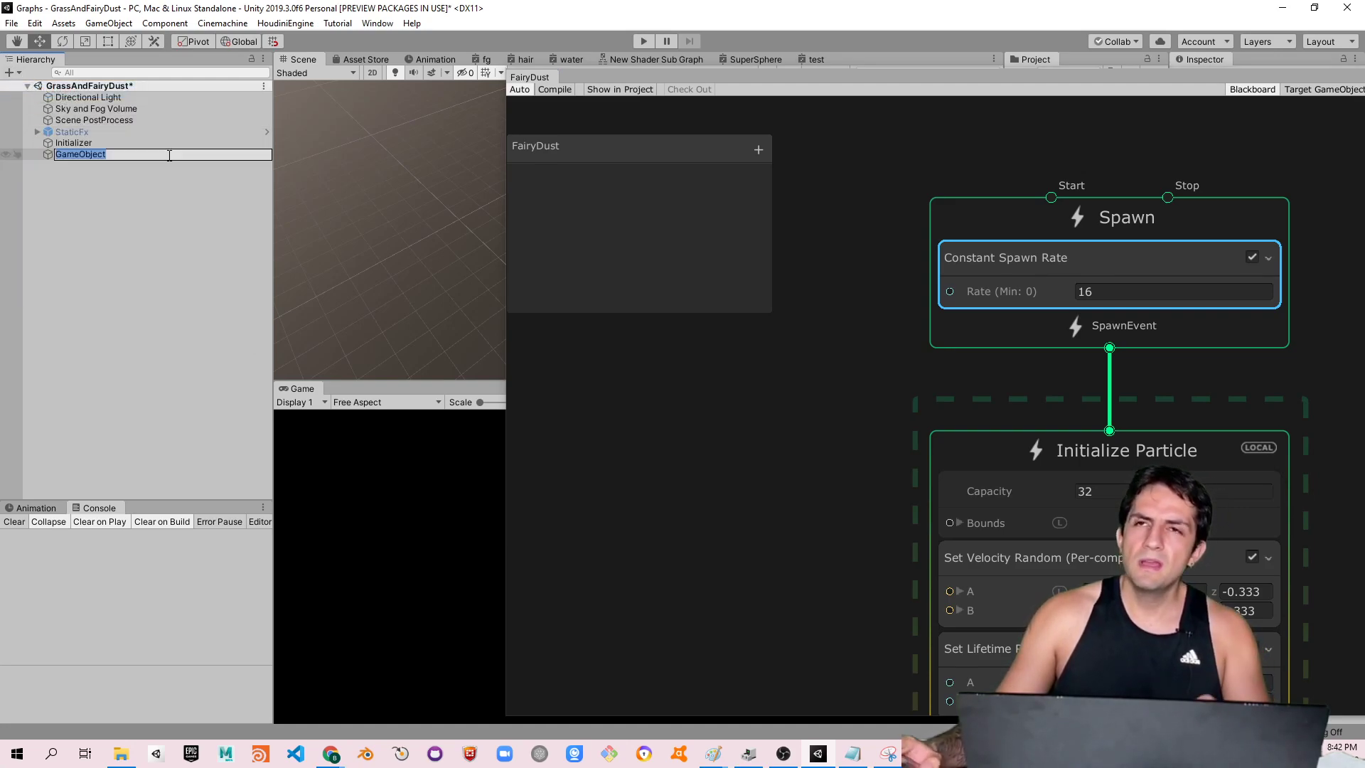
{"action": "left_click", "coordinate": [96, 156]}
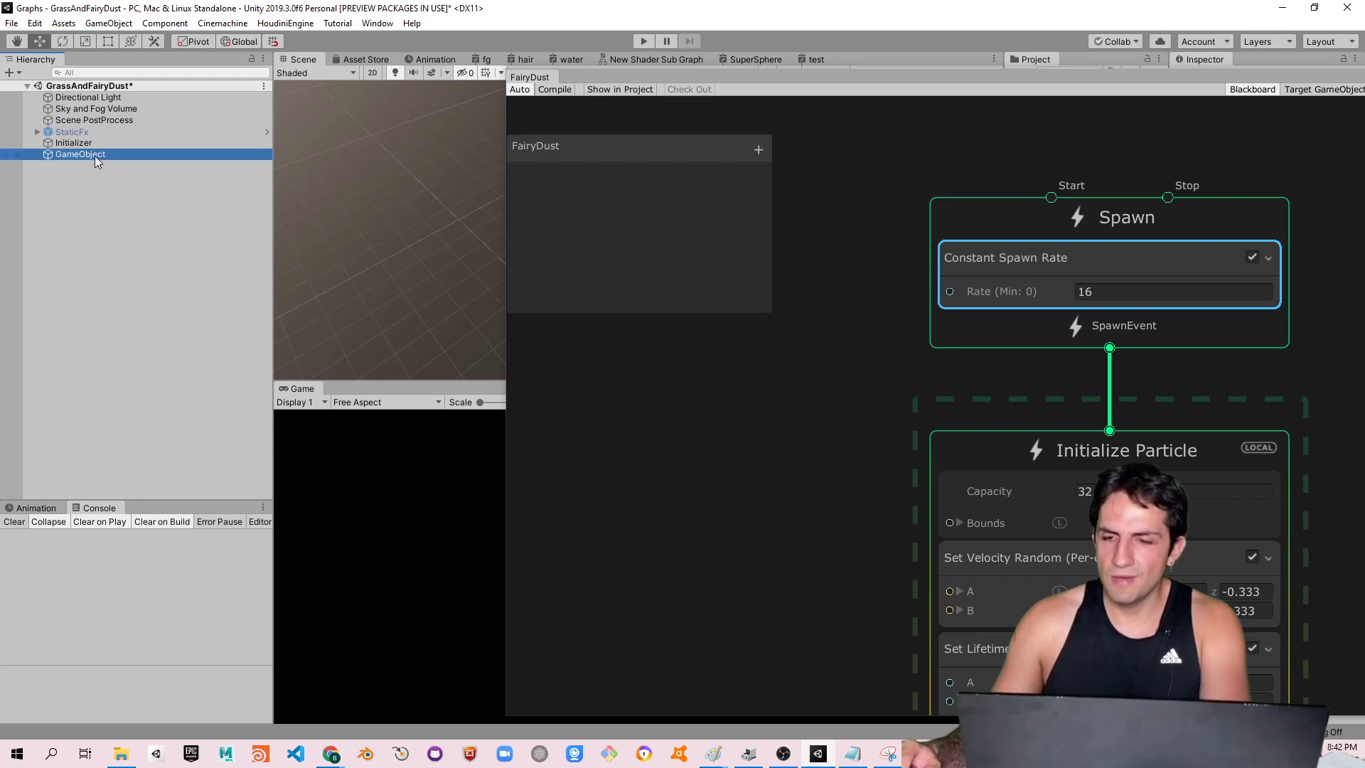
{"action": "key", "text": "Delete"}
Add a Visual Effect object to the GrassAndFairyDust scene
{"action": "left_click", "coordinate": [10, 73]}
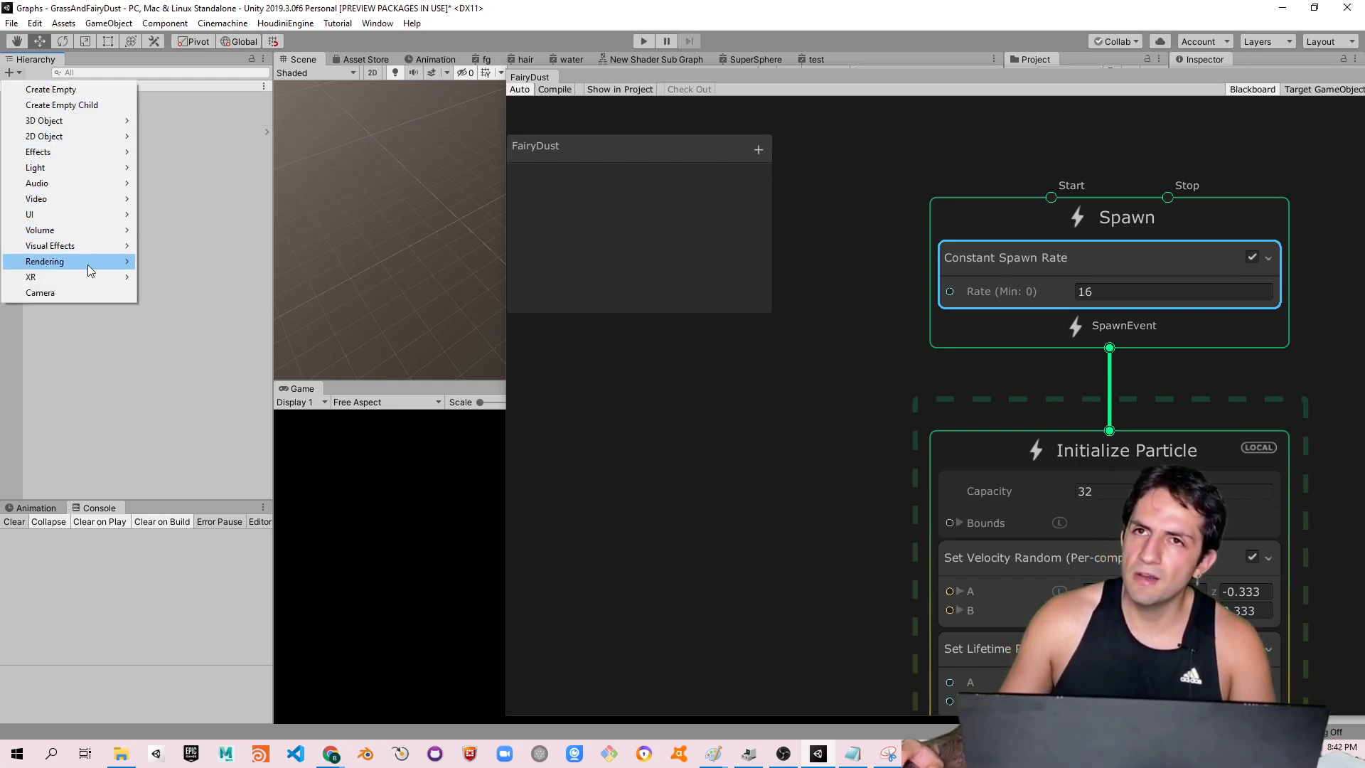
{"action": "mouse_move", "coordinate": [88, 262]}
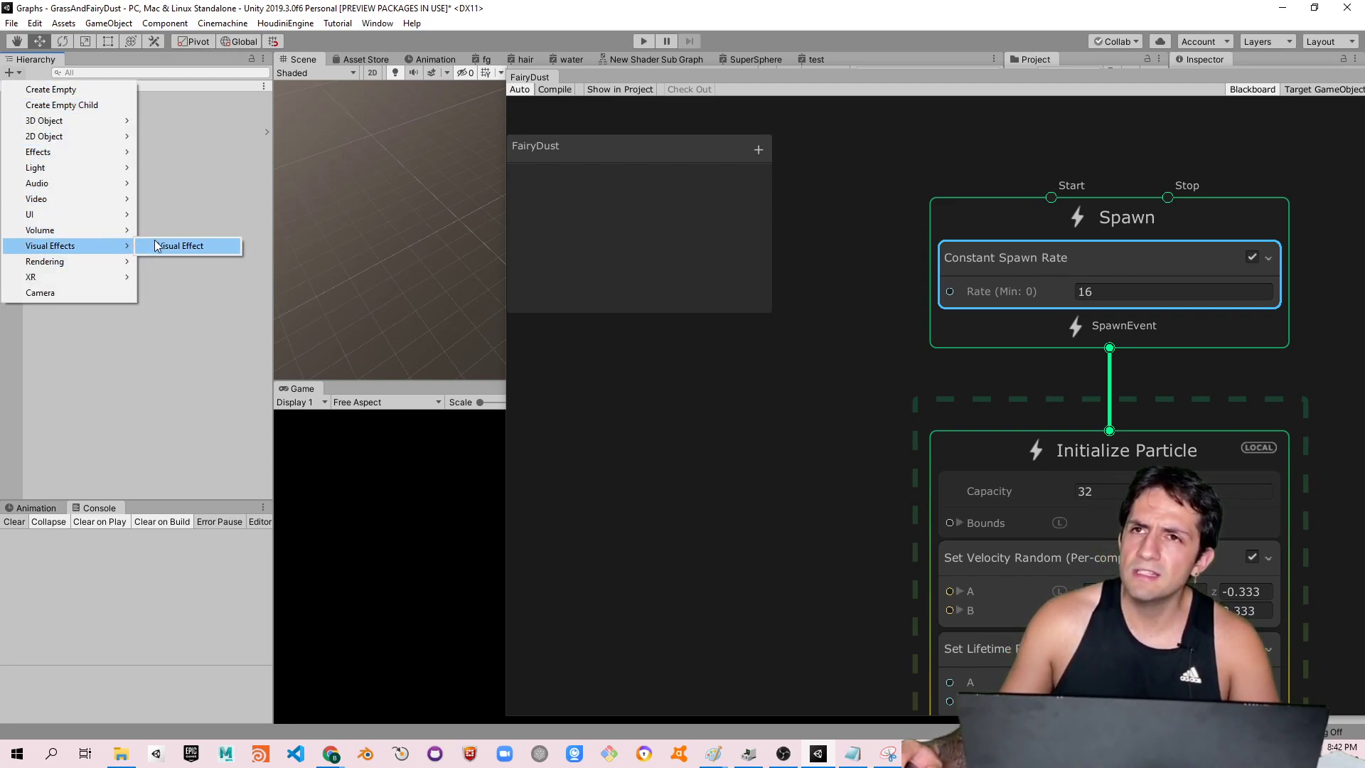
{"action": "left_click", "coordinate": [170, 245]}
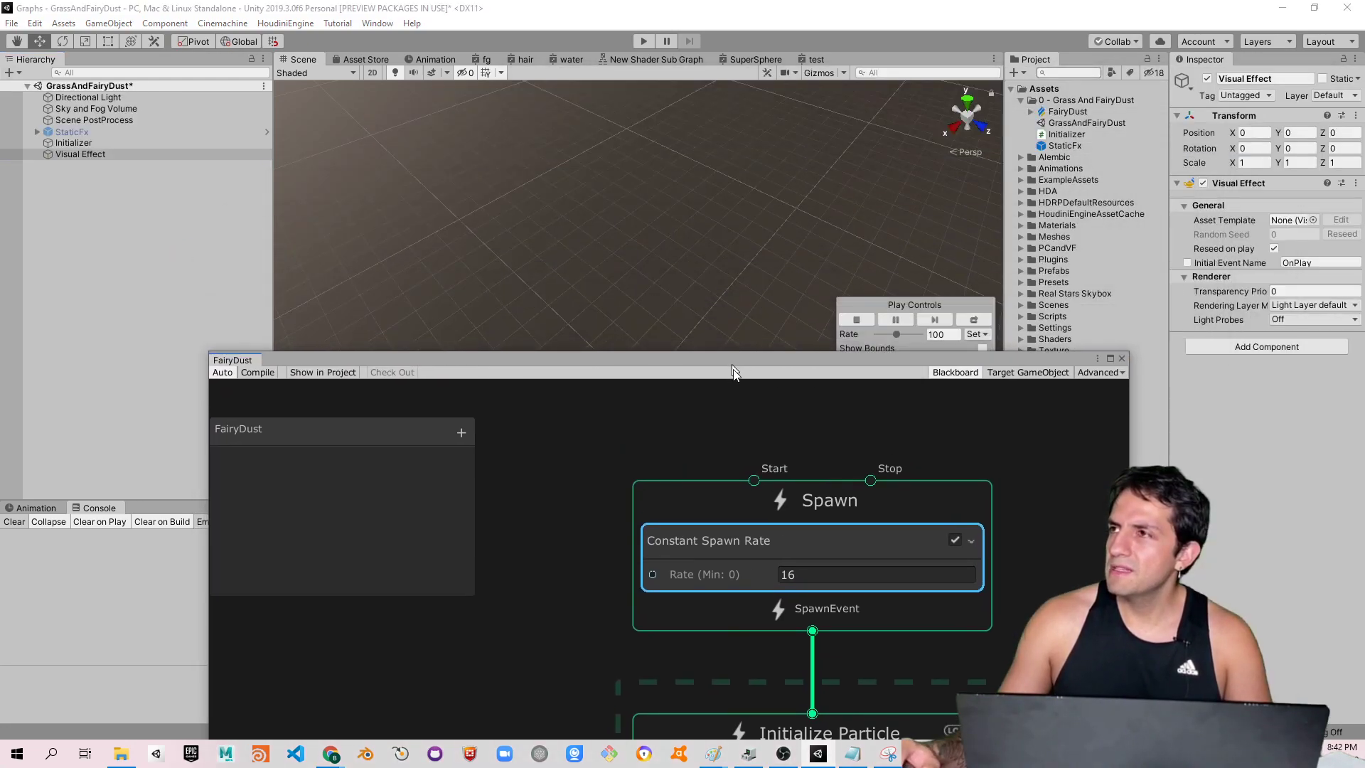
Assign the FairyDust asset as the Visual Effect's Asset Template
{"action": "left_click_drag", "start_coordinate": [1034, 86], "coordinate": [739, 375]}
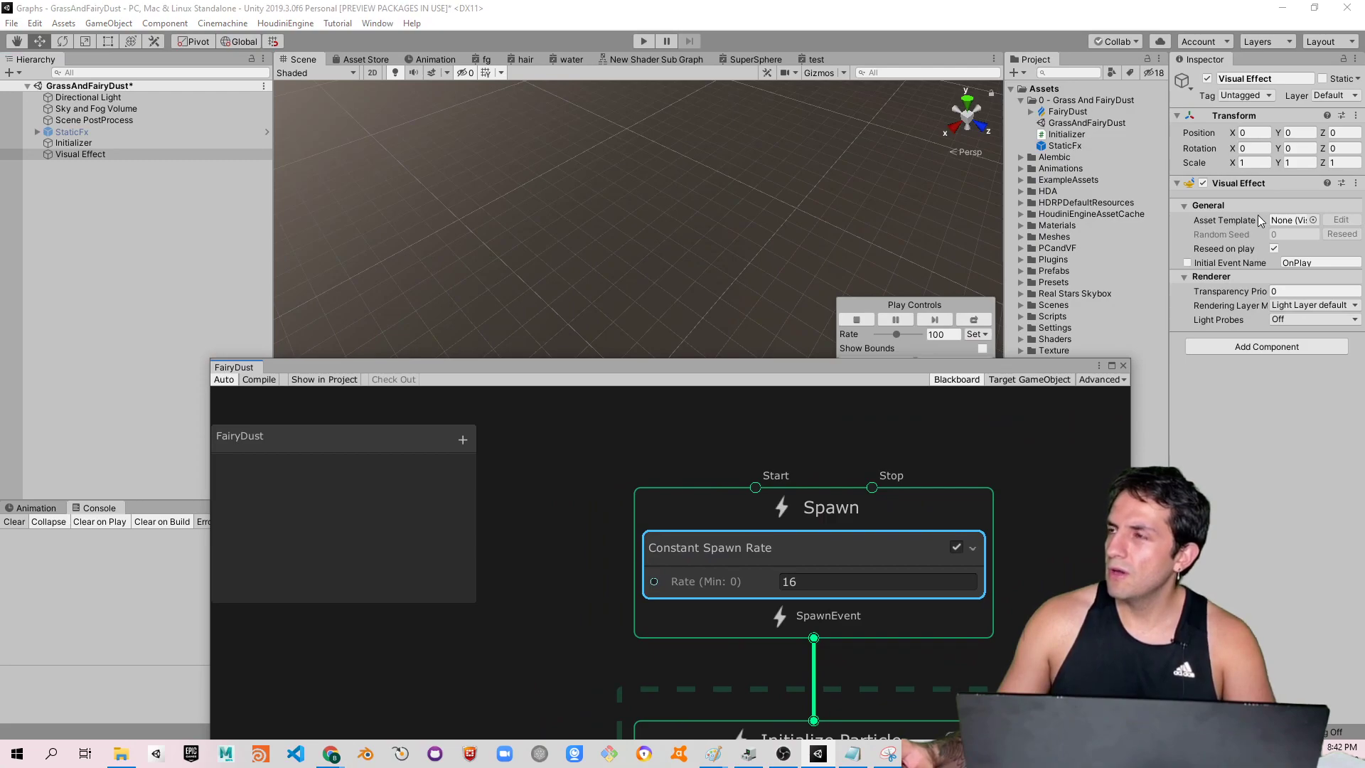
{"action": "left_click_drag", "start_coordinate": [966, 366], "coordinate": [887, 352]}
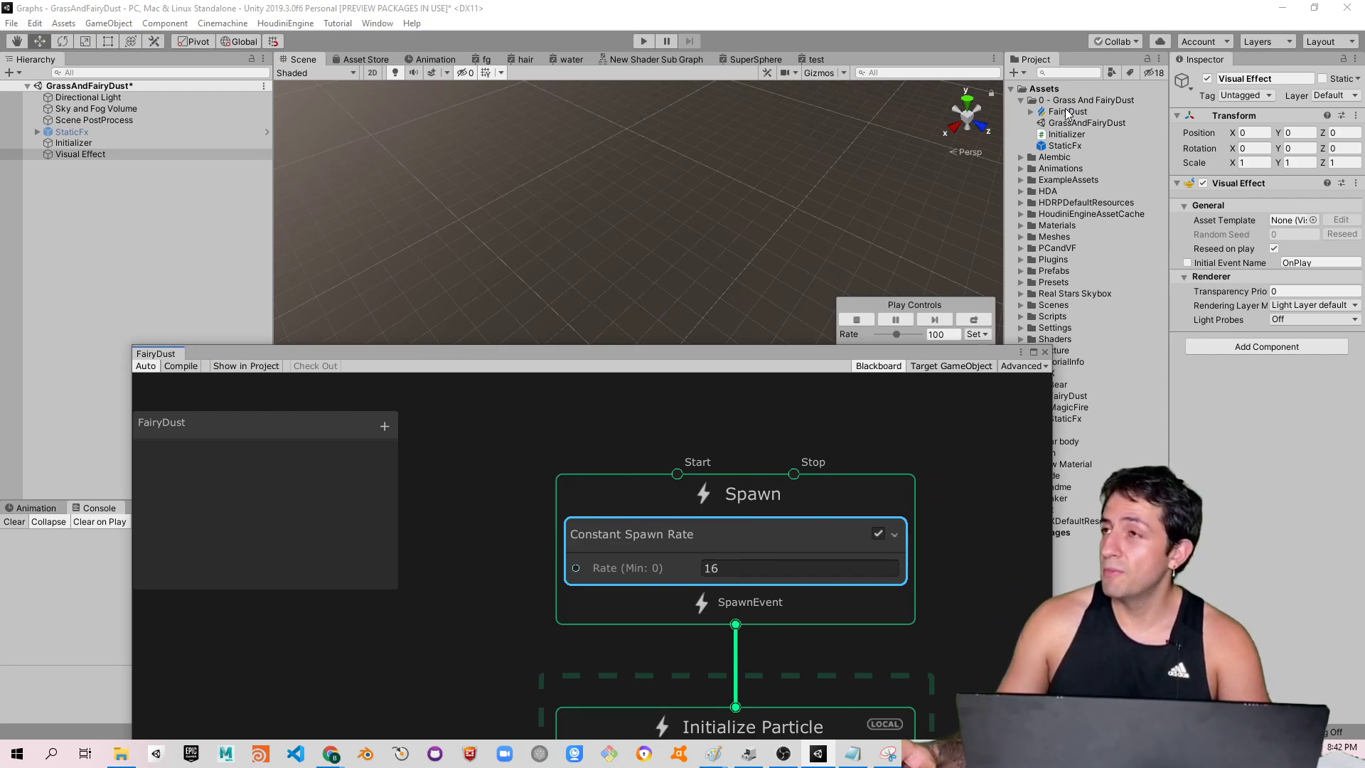
{"action": "left_click_drag", "start_coordinate": [1068, 112], "coordinate": [1241, 145]}
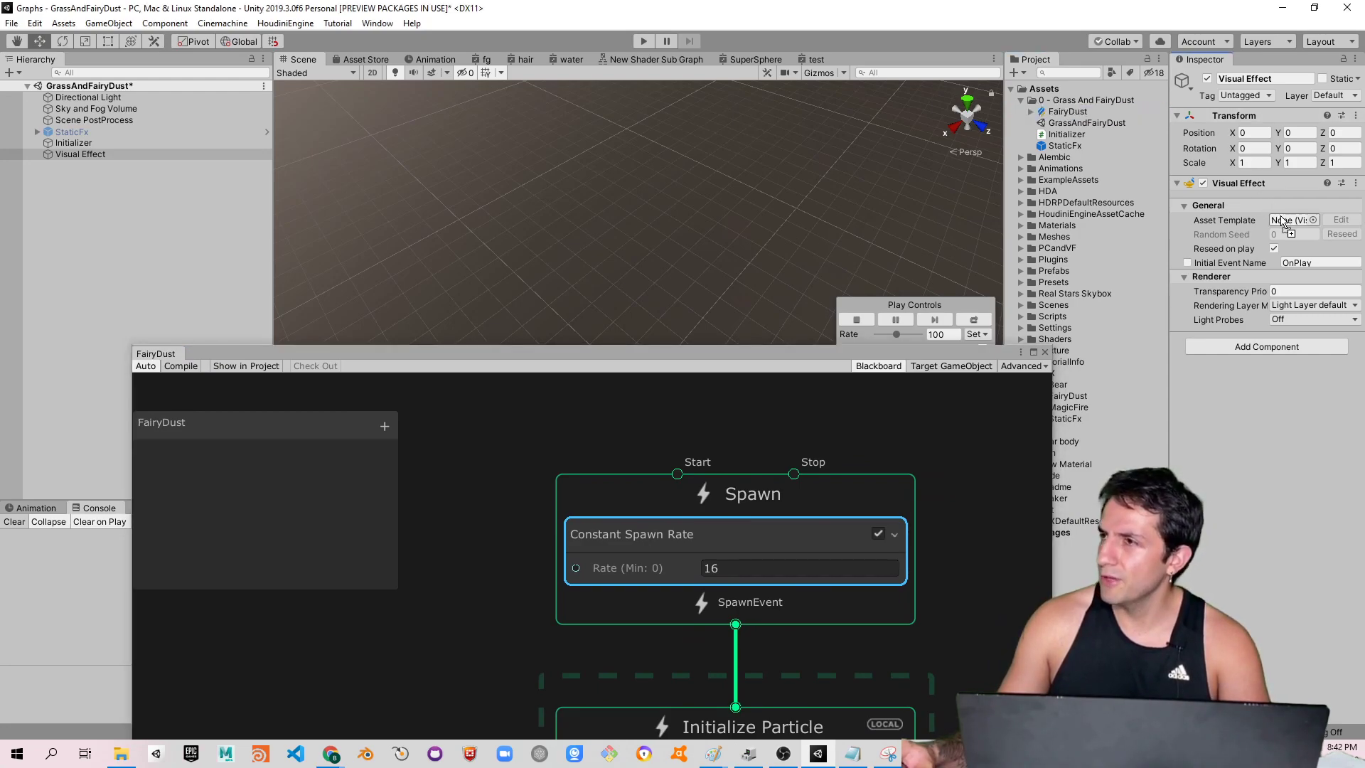
{"action": "left_click_drag", "start_coordinate": [1281, 220], "coordinate": [1283, 222]}
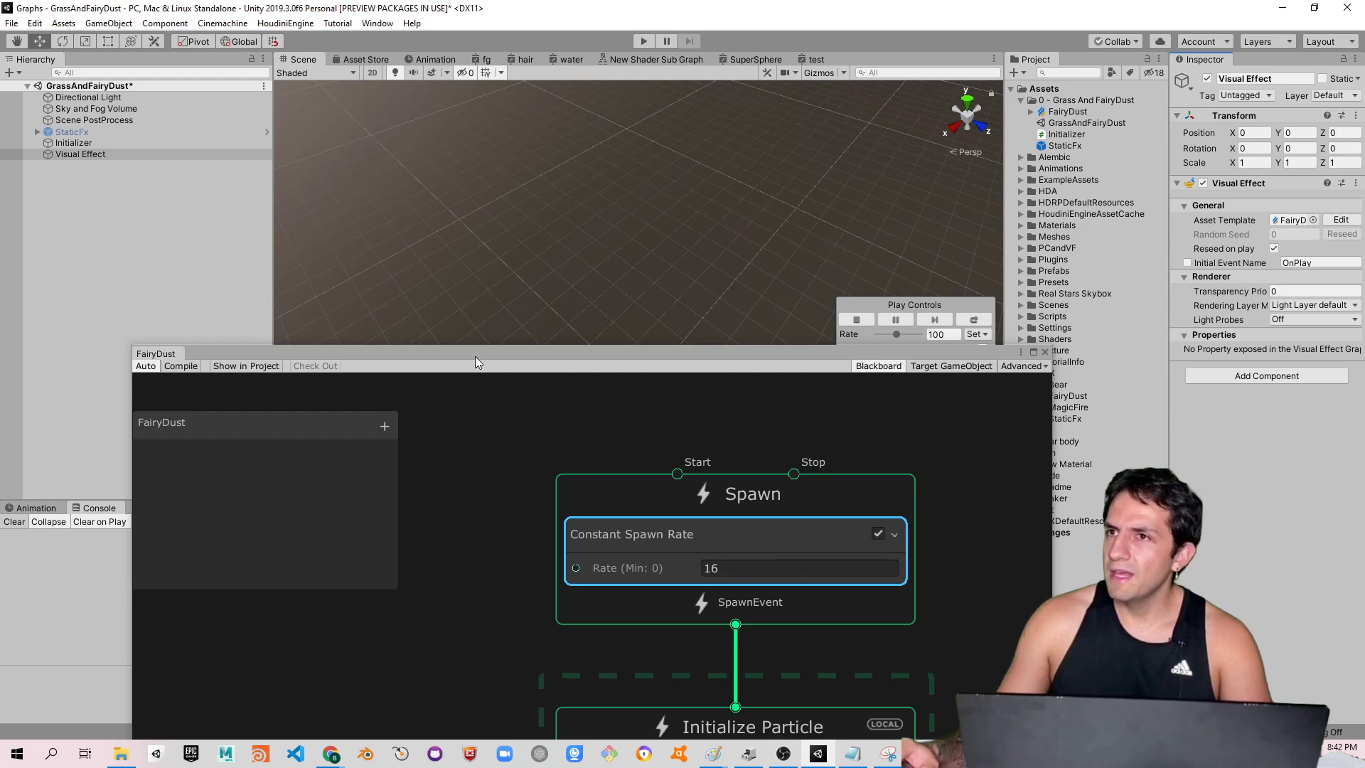
Frame the Visual Effect in the Scene view and orbit around its rising particles
{"action": "double_click", "coordinate": [84, 152]}
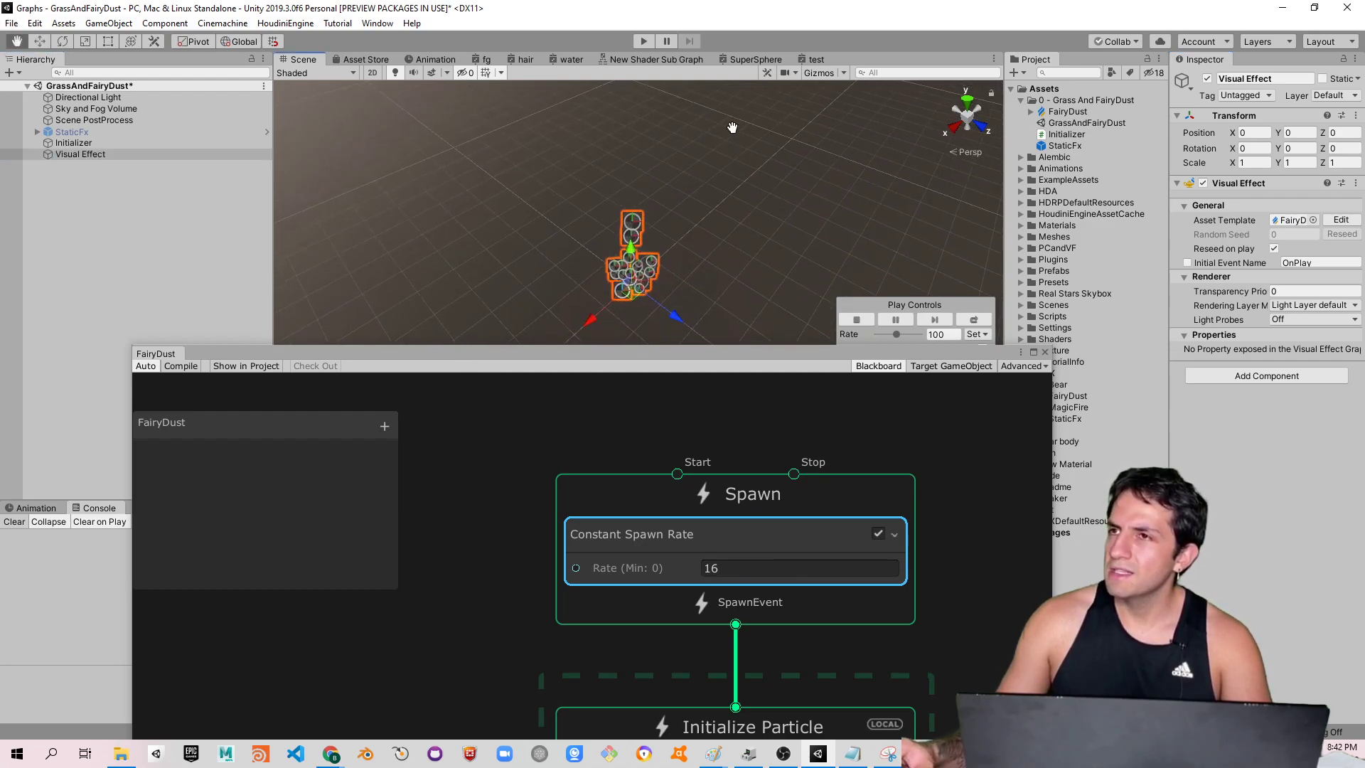
{"action": "middle_click_drag", "start_coordinate": [722, 136], "coordinate": [721, 117]}
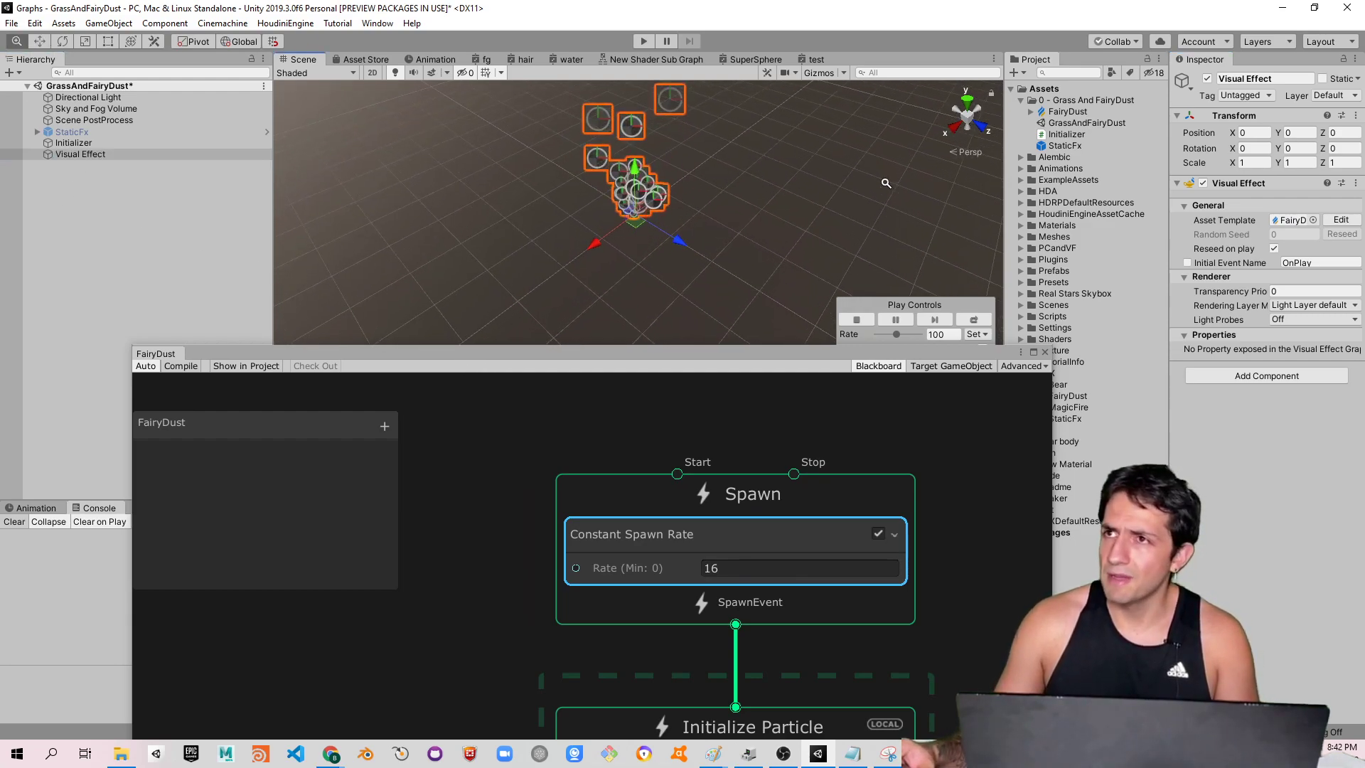
{"action": "mouse_move", "coordinate": [565, 199]}
{"action": "left_mouse_down", "text": "alt"}
{"action": "mouse_move", "coordinate": [718, 196]}
{"action": "mouse_move", "coordinate": [734, 237]}
{"action": "left_mouse_up", "text": "alt"}
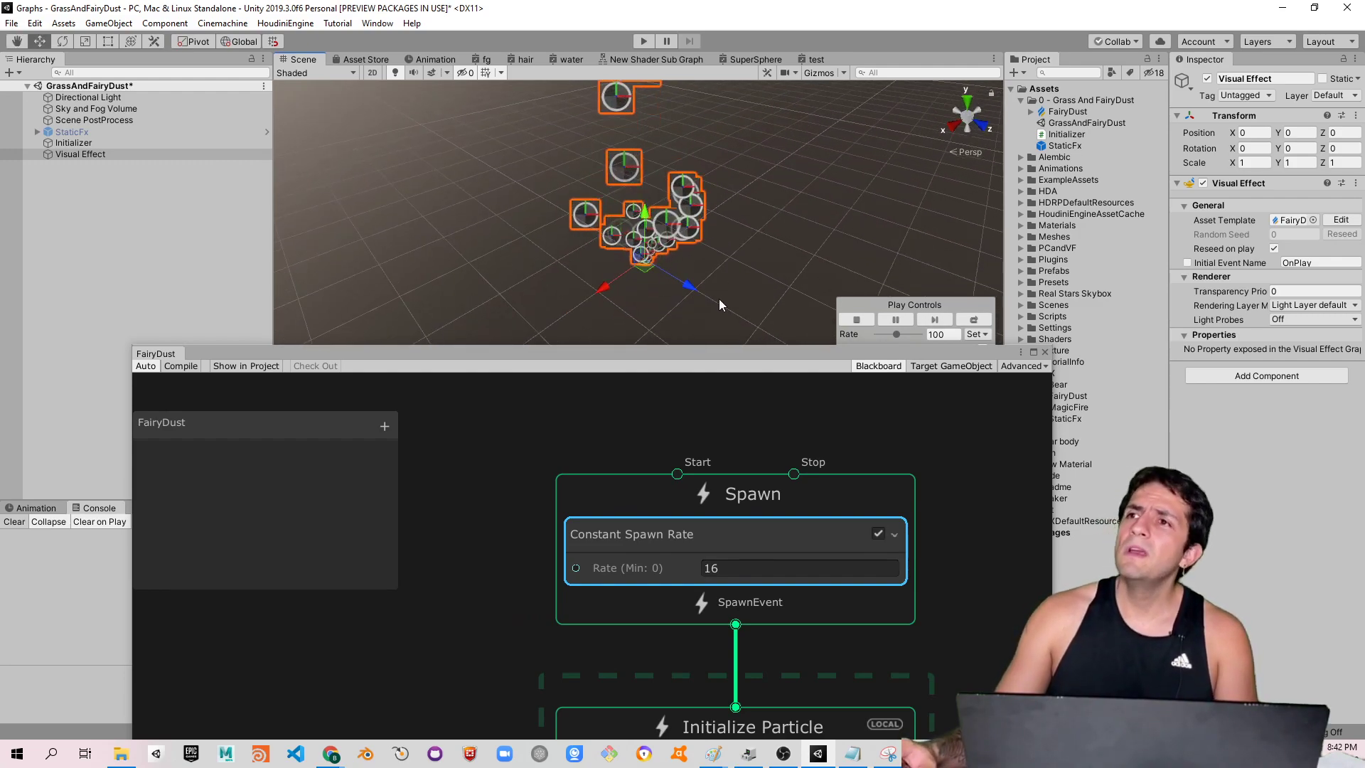
{"action": "left_click", "coordinate": [732, 256]}
{"action": "mouse_move", "coordinate": [732, 256]}
{"action": "left_mouse_down", "text": "alt"}
{"action": "mouse_move", "coordinate": [571, 236]}
{"action": "mouse_move", "coordinate": [716, 270]}
{"action": "left_mouse_up", "text": "alt"}
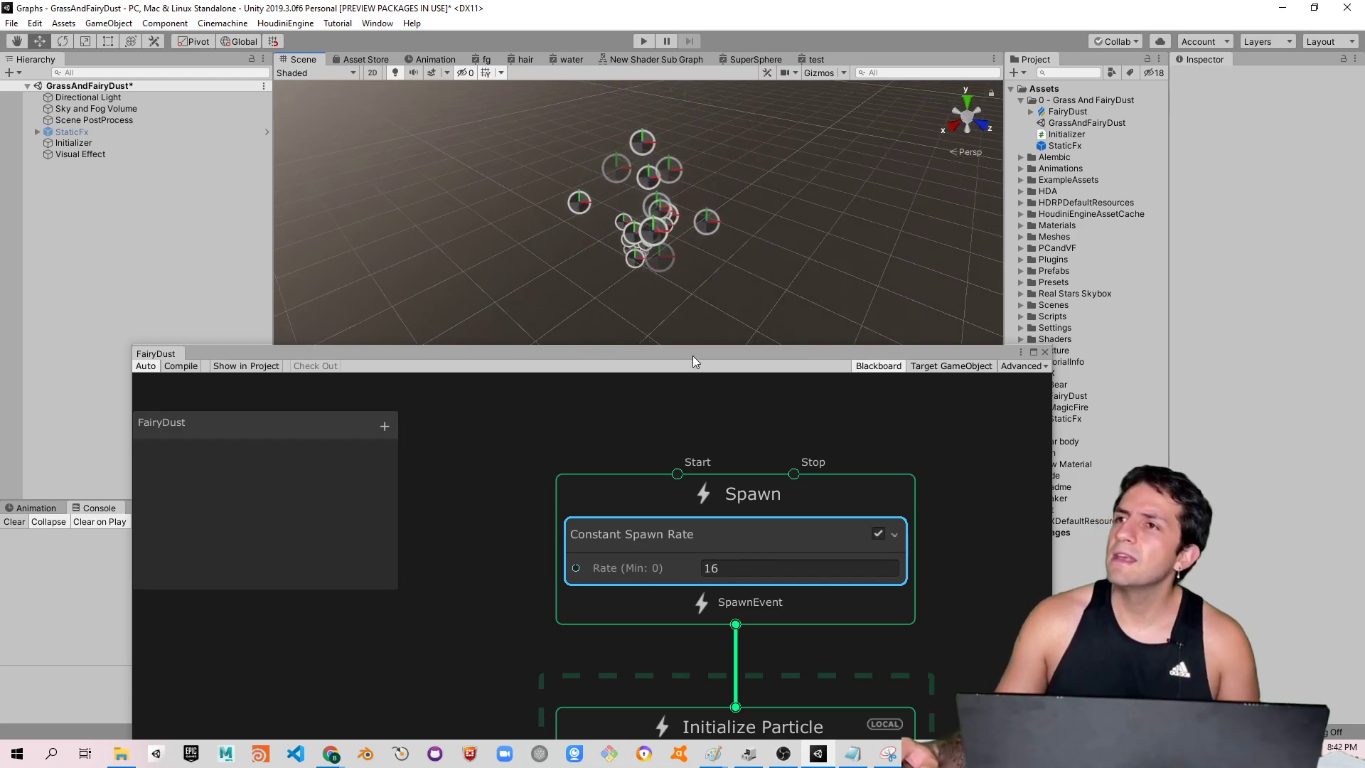
{"action": "mouse_move", "coordinate": [693, 353]}
{"action": "left_mouse_down"}
{"action": "mouse_move", "coordinate": [695, 281]}
{"action": "mouse_move", "coordinate": [711, 316]}
{"action": "mouse_move", "coordinate": [715, 256]}
{"action": "mouse_move", "coordinate": [710, 318]}
{"action": "left_mouse_up"}
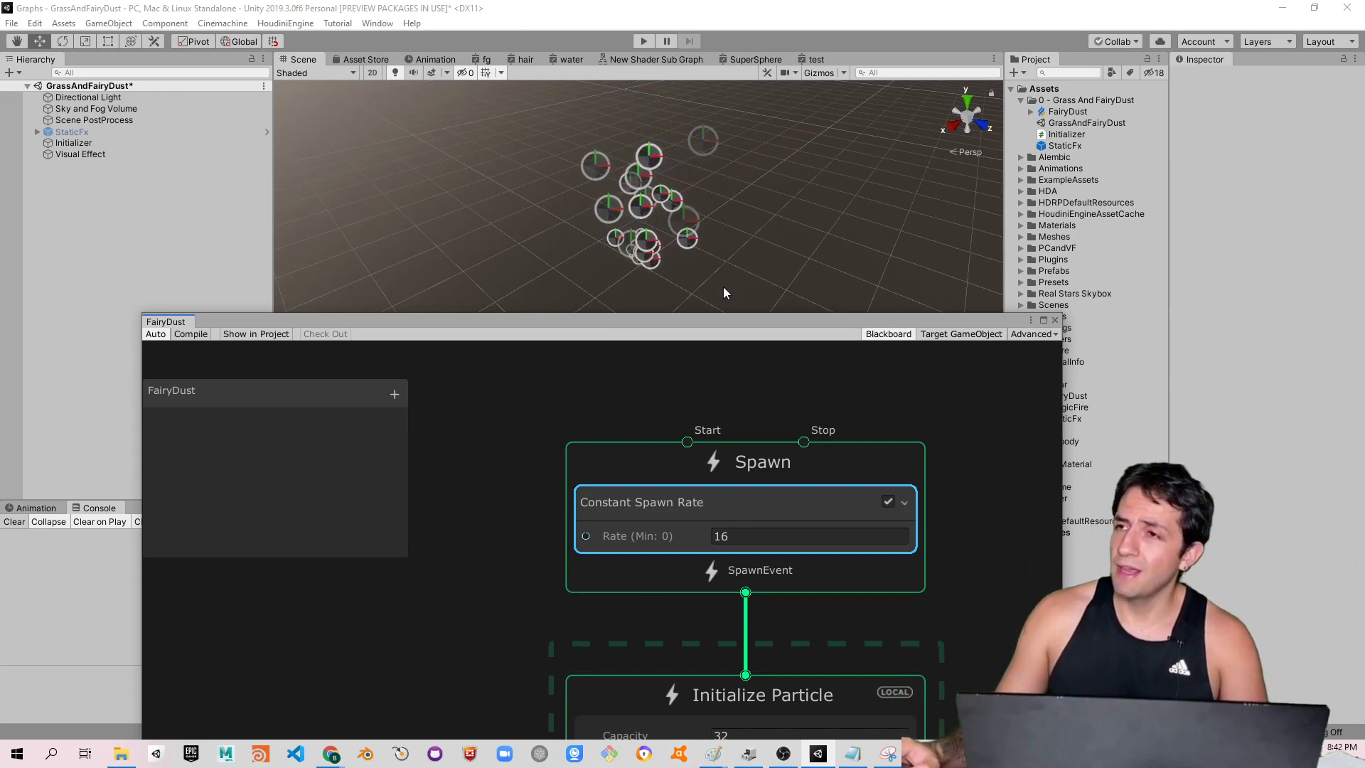
Rearrange the graph window and pan to the Initialize Particle and Update Particle contexts
{"action": "mouse_move", "coordinate": [718, 322]}
{"action": "left_mouse_down"}
{"action": "mouse_move", "coordinate": [759, 273]}
{"action": "mouse_move", "coordinate": [783, 63]}
{"action": "left_mouse_up"}
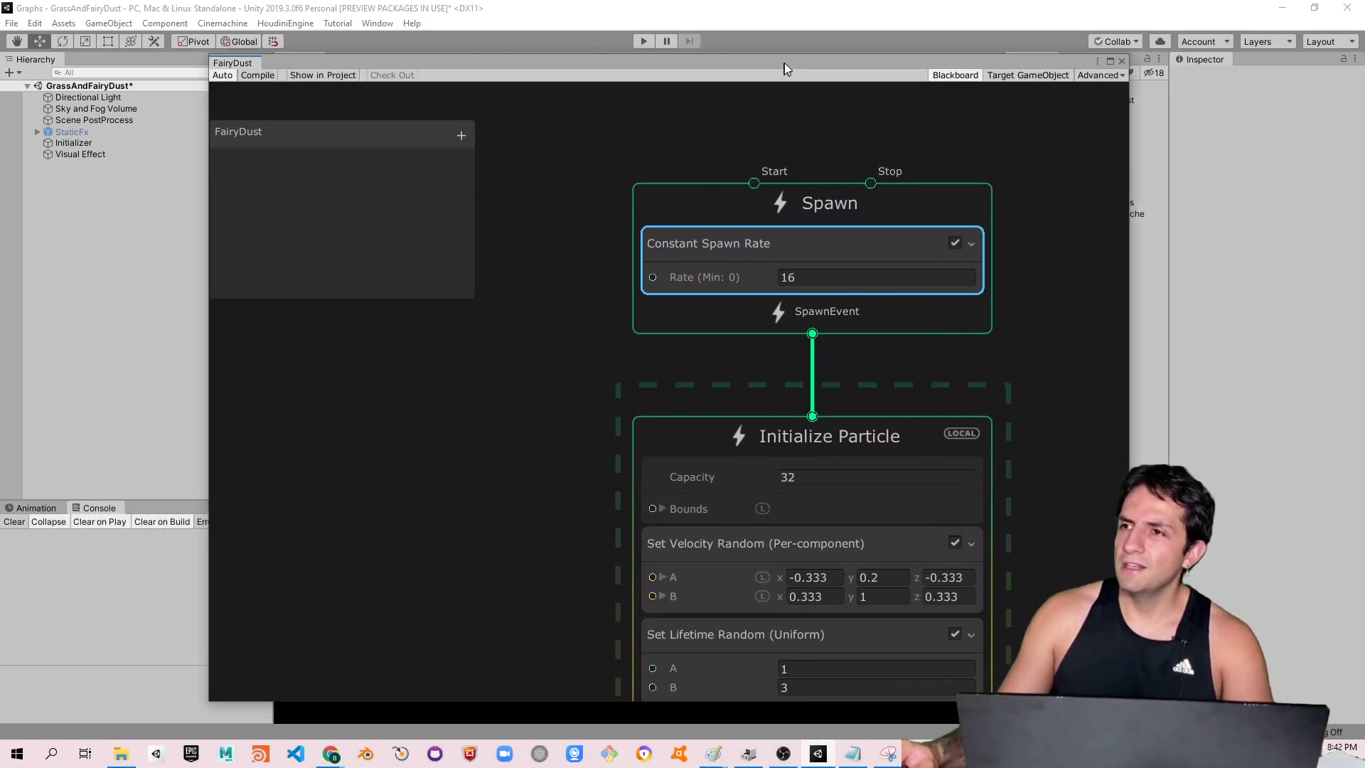
{"action": "middle_click_drag", "start_coordinate": [1040, 455], "coordinate": [1075, 319]}
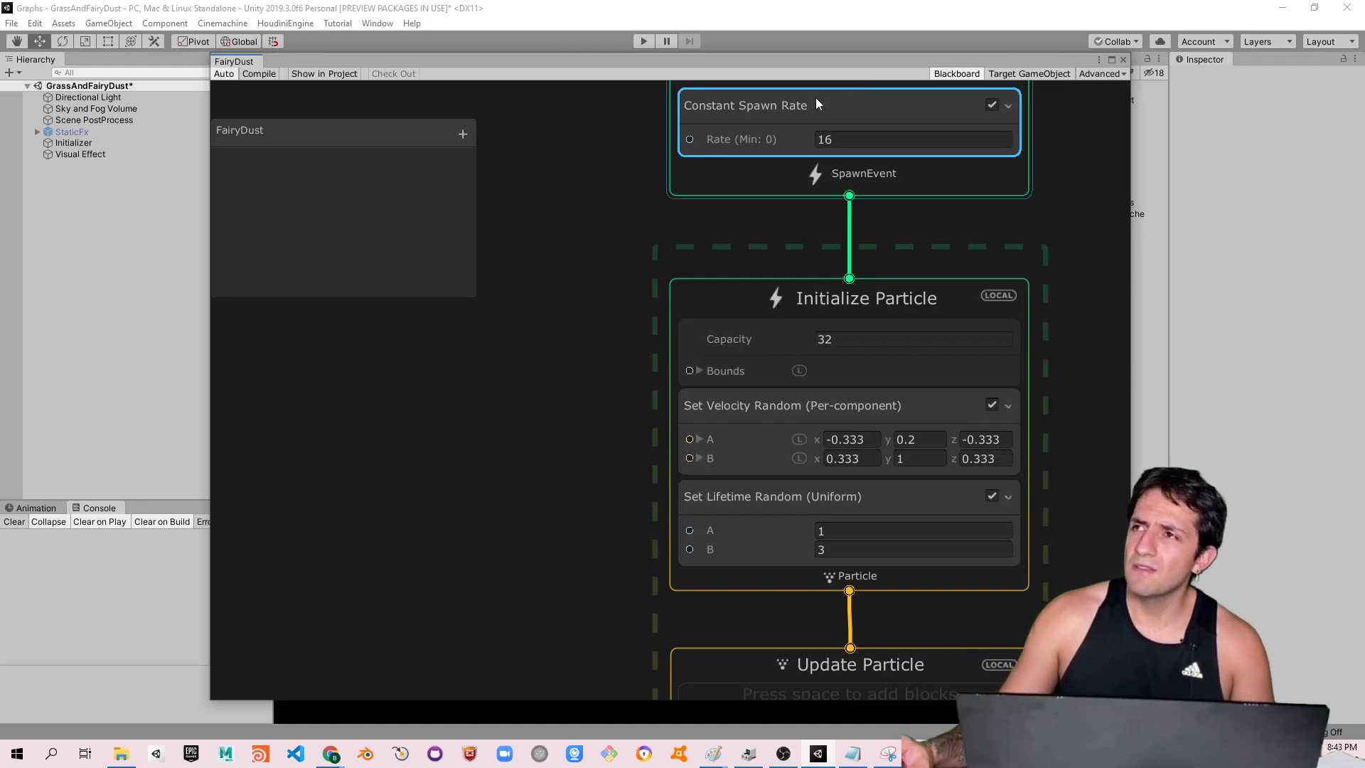
{"action": "left_click_drag", "start_coordinate": [817, 67], "coordinate": [812, 287]}
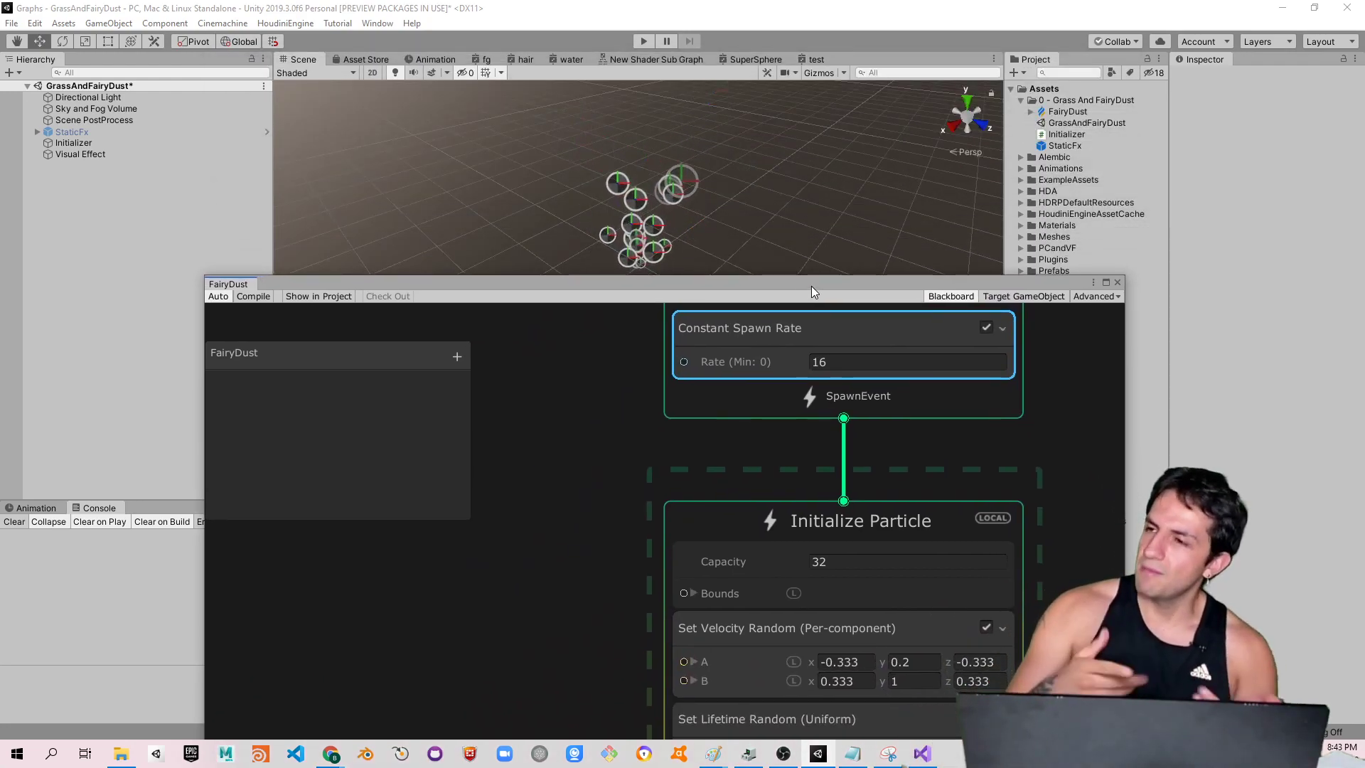
Set the Constant Spawn Rate to 10000 and recompile the graph
{"action": "left_click", "coordinate": [711, 540]}
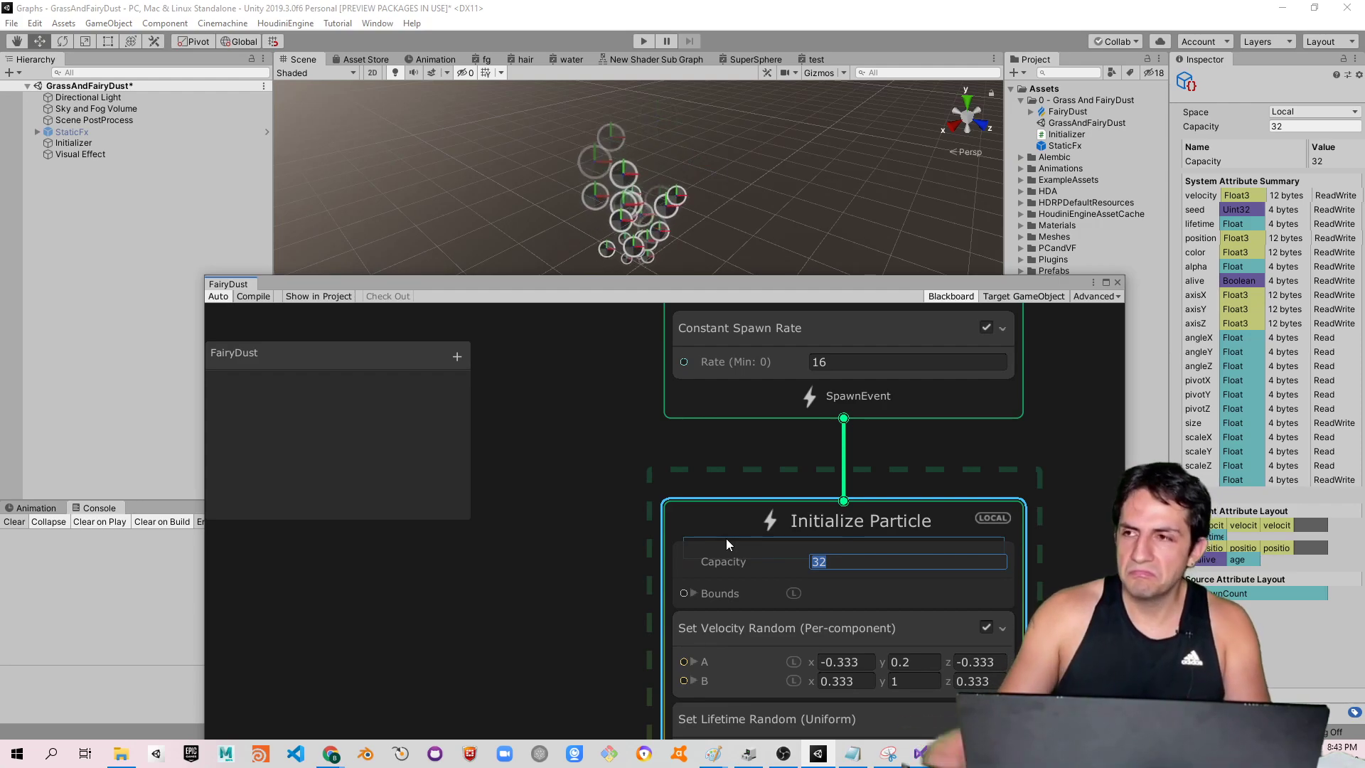
{"action": "left_click", "coordinate": [876, 361]}
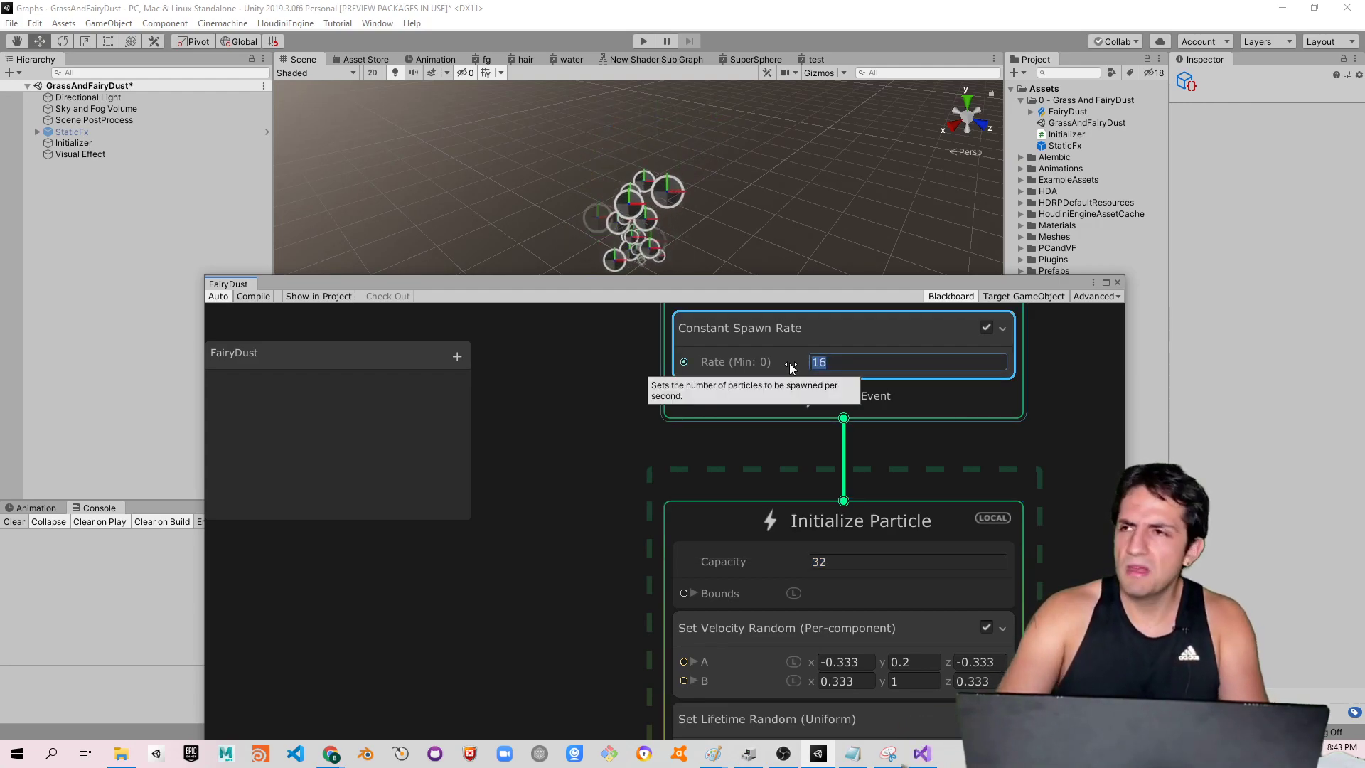
{"action": "type", "text": "10000"}
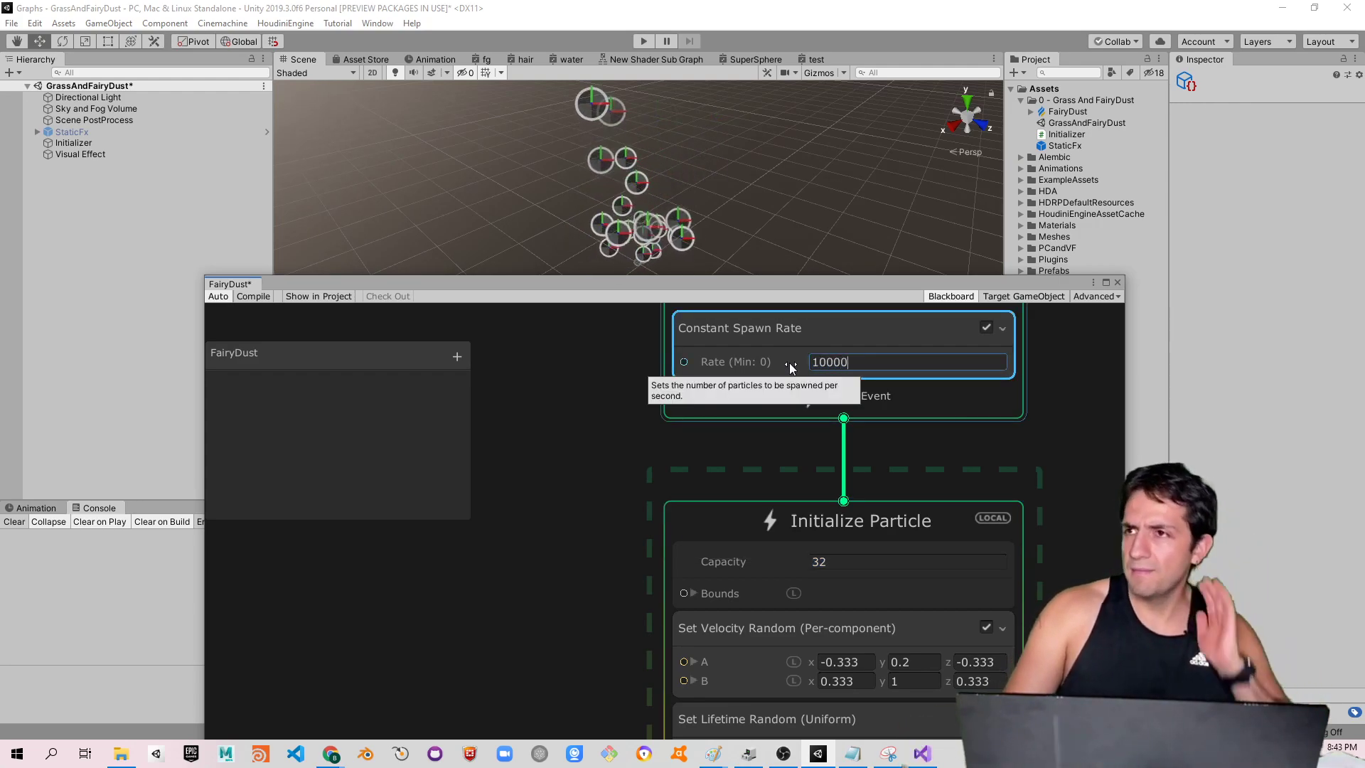
{"action": "left_click", "coordinate": [258, 296]}
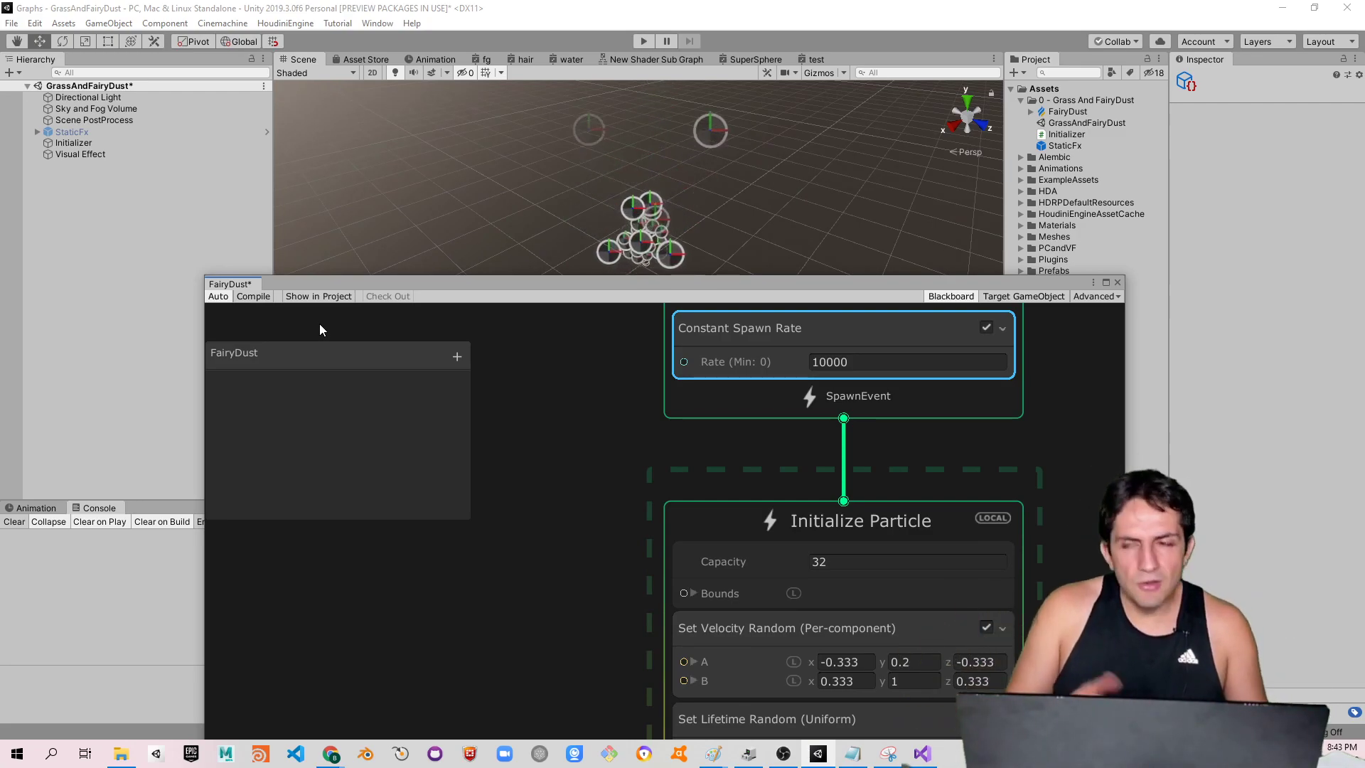
Correct the spawn Rate to 100 and set Initialize Particle's Capacity to 300
{"action": "left_click", "coordinate": [840, 559]}
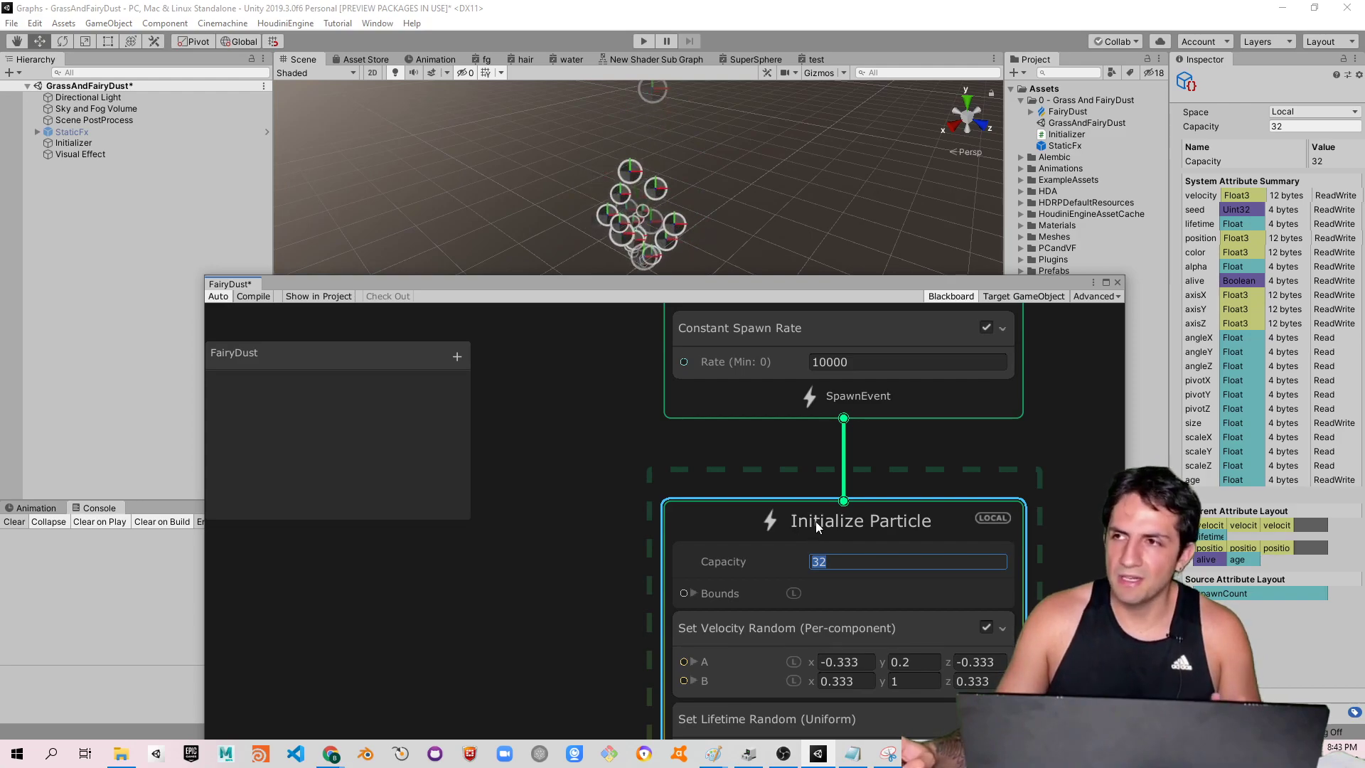
{"action": "left_click", "coordinate": [793, 362]}
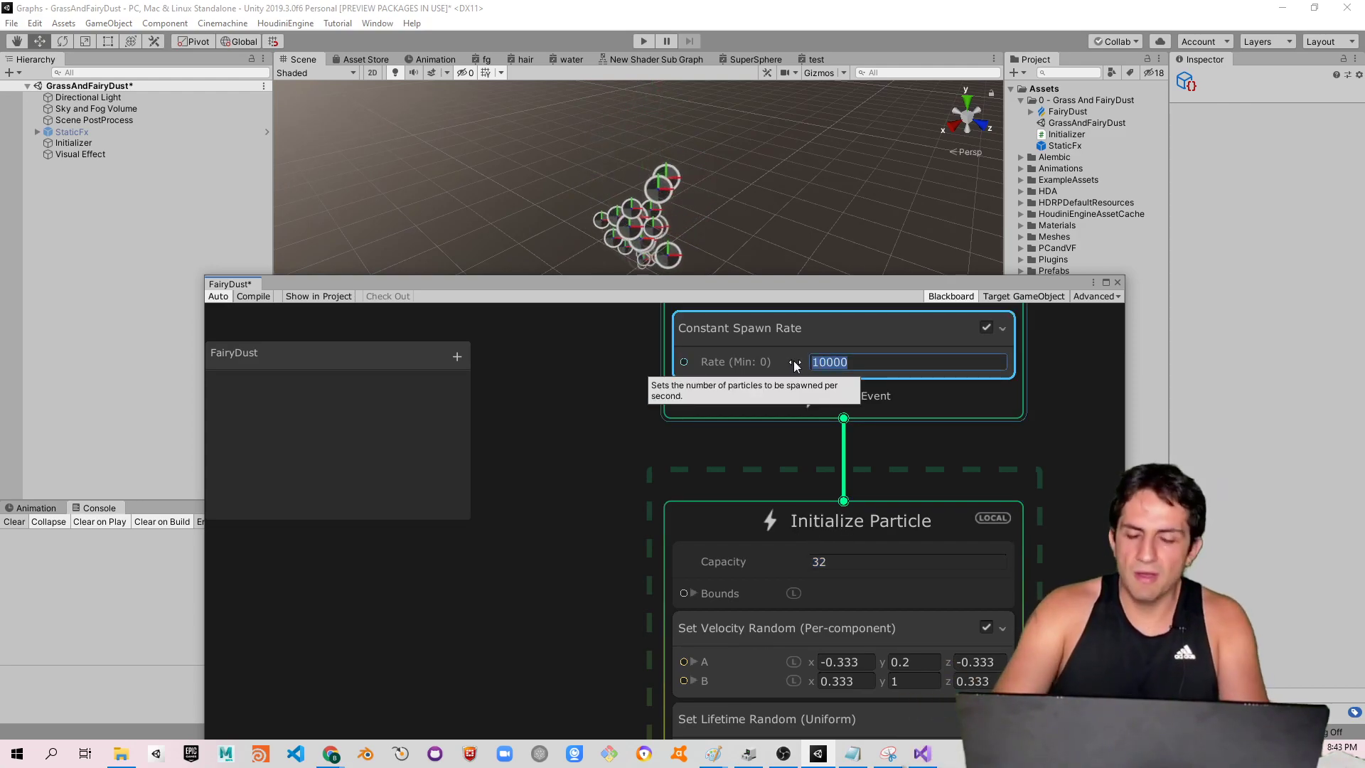
{"action": "type", "text": "100"}
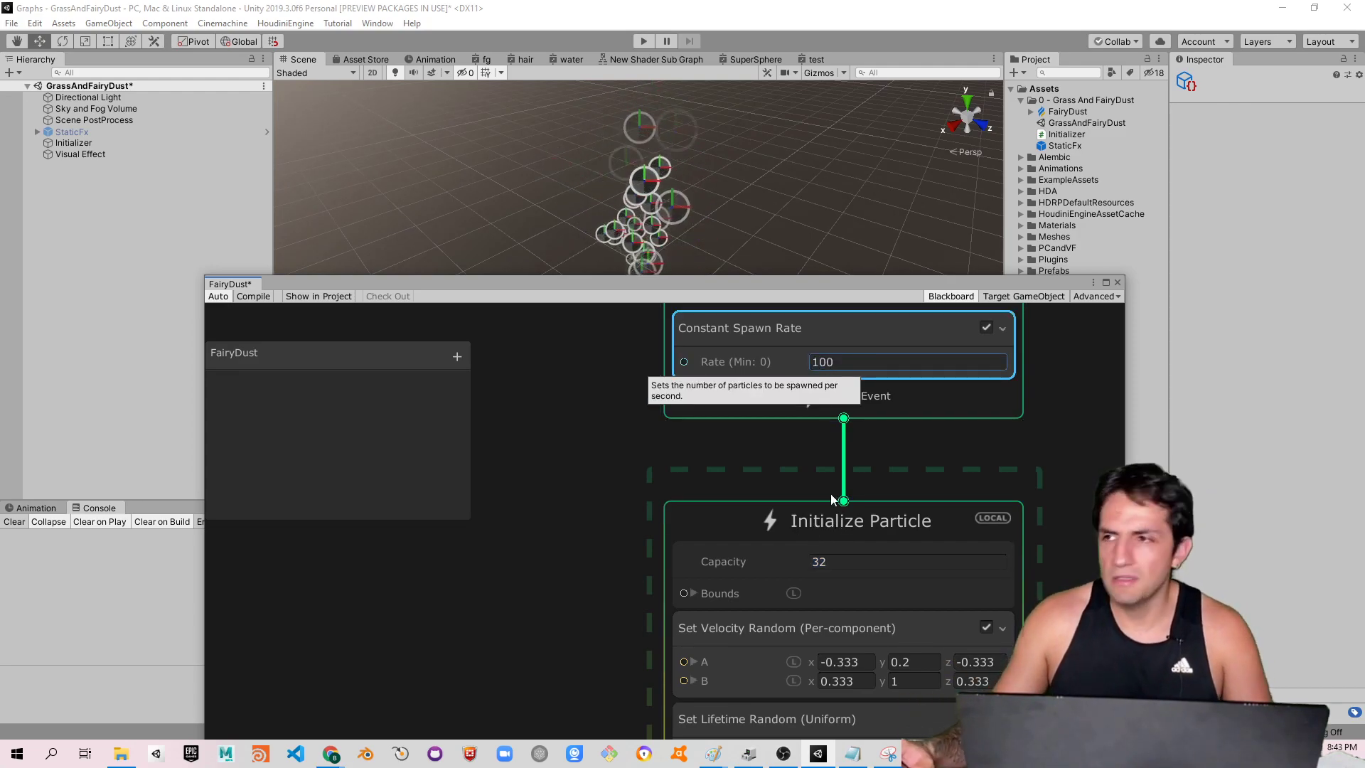
{"action": "left_click", "coordinate": [846, 557]}
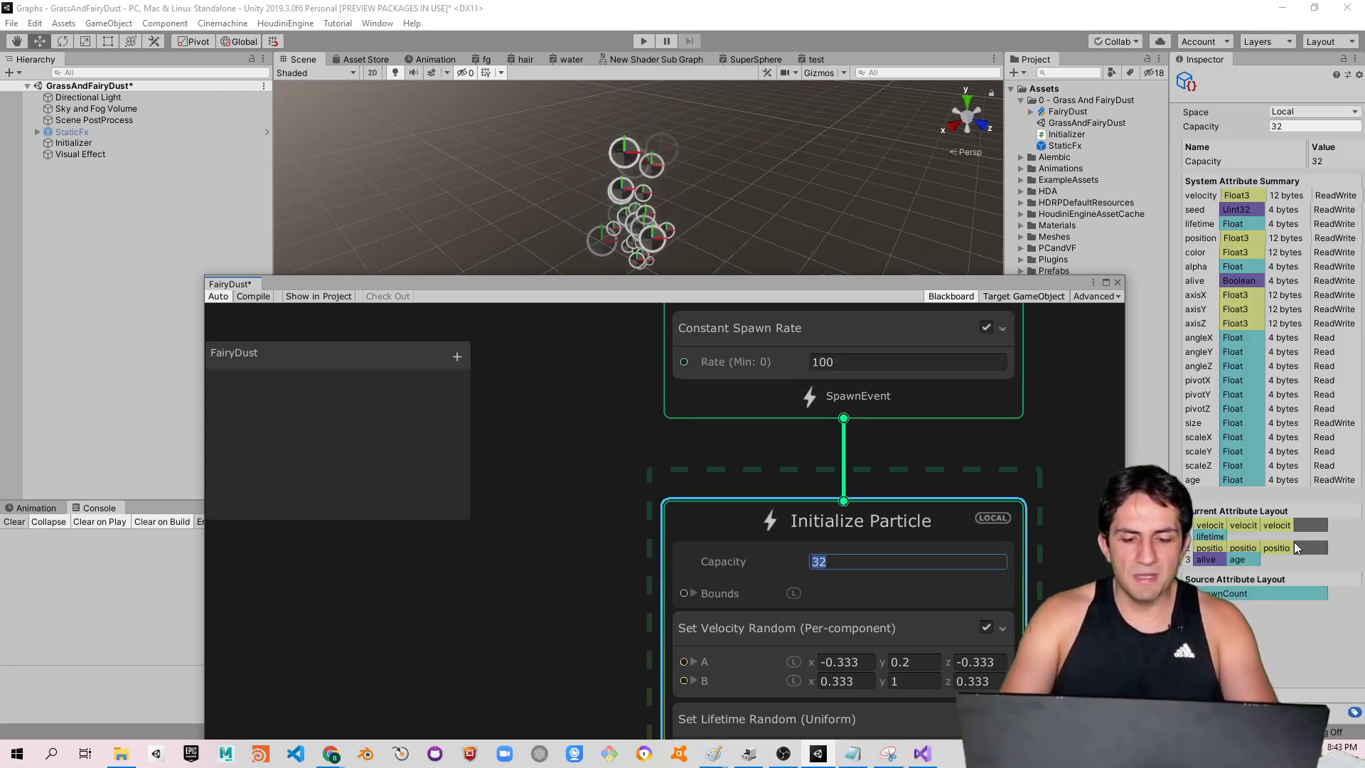
{"action": "type", "text": "300"}
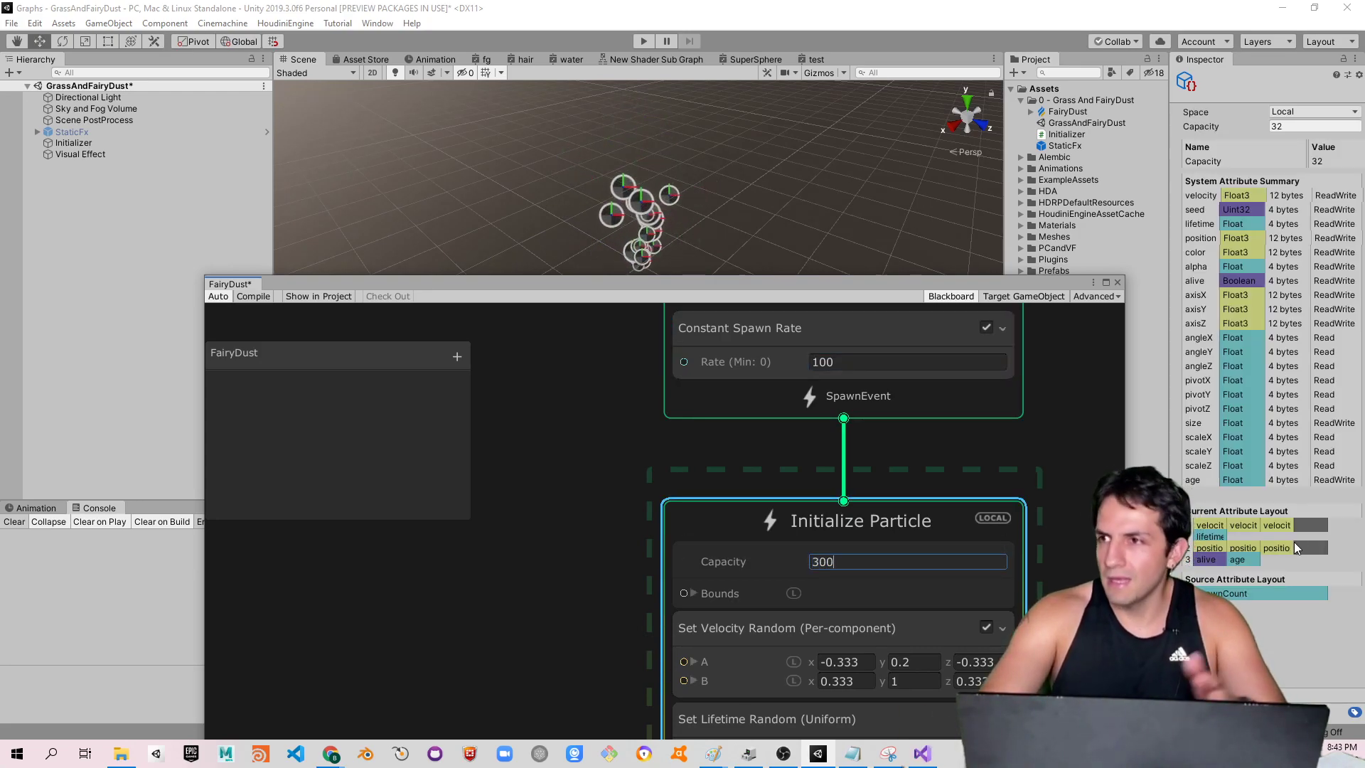
{"action": "key", "text": "Return"}
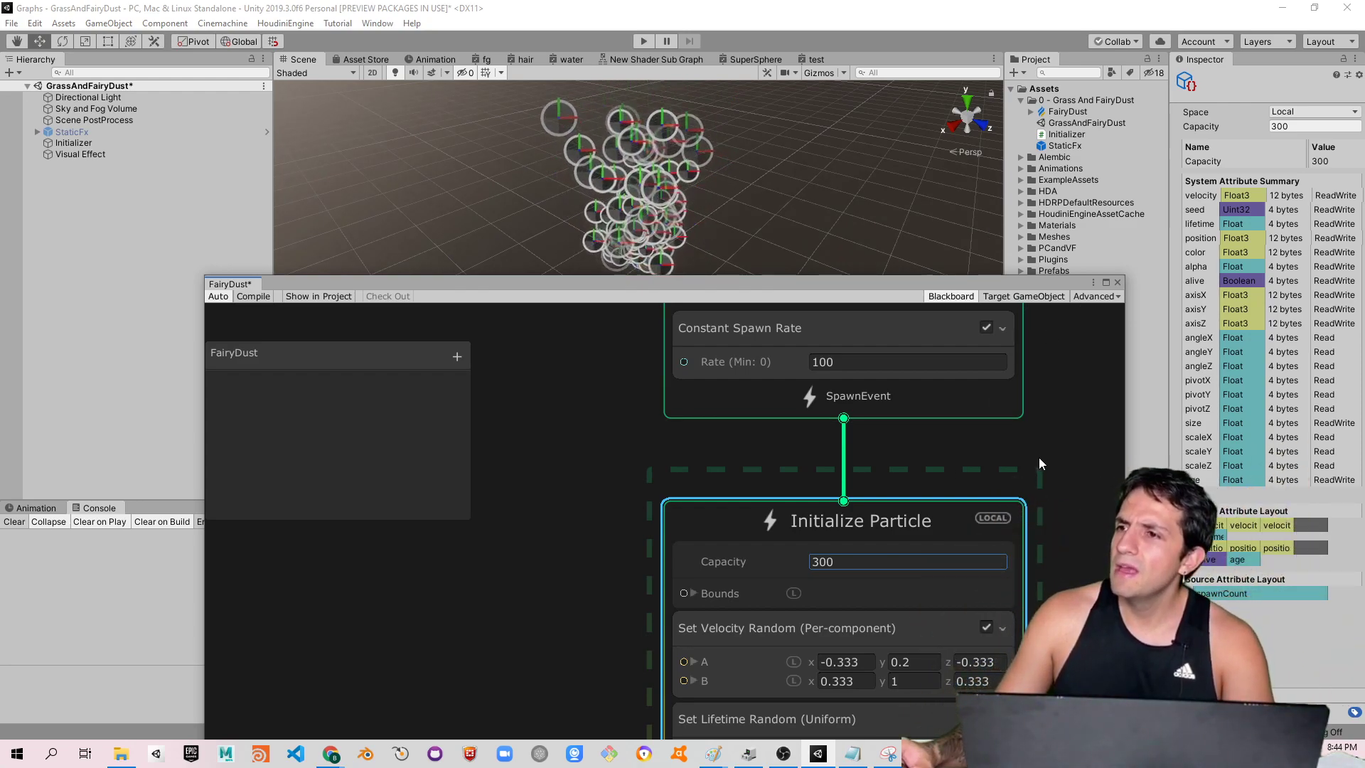
{"action": "middle_click_drag", "start_coordinate": [1039, 458], "coordinate": [1039, 383]}
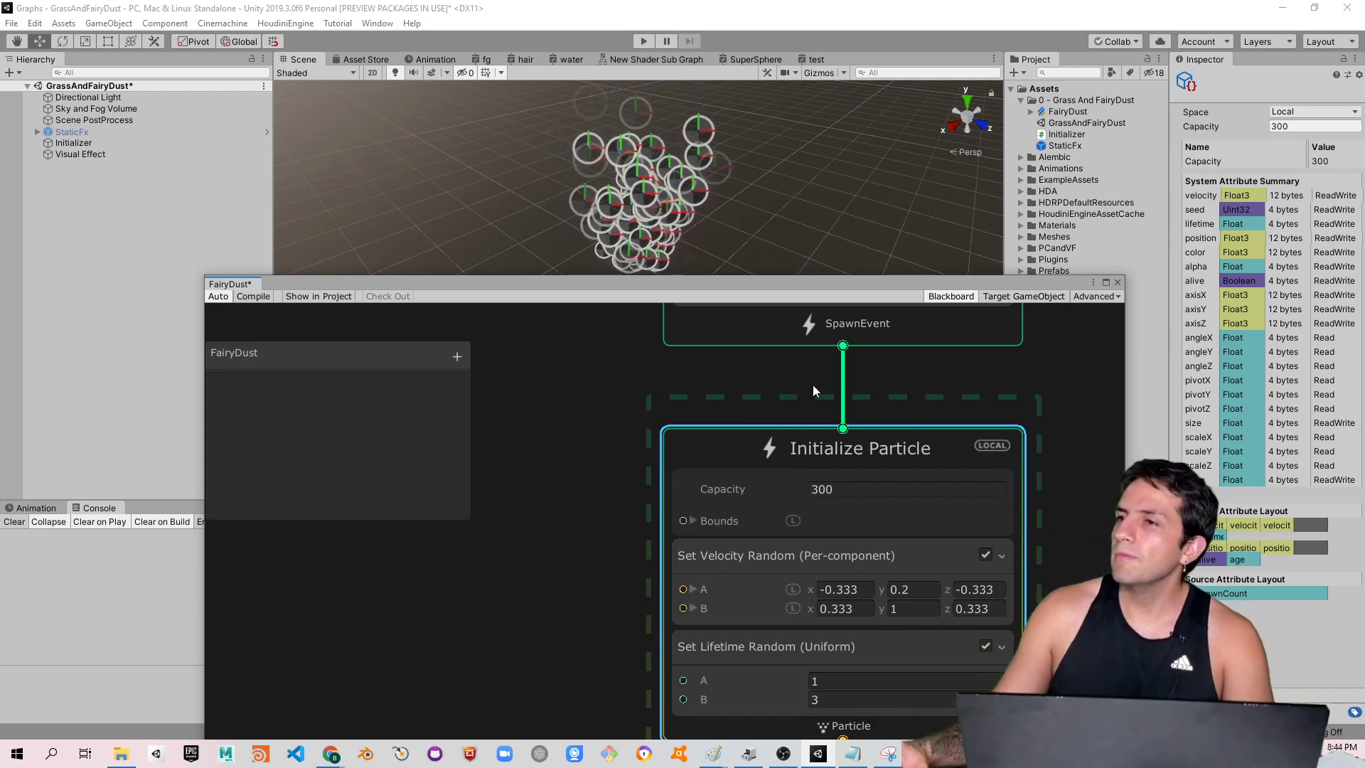
{"action": "scroll", "coordinate": [561, 509], "scroll_direction": "down", "scroll_amount": 3}
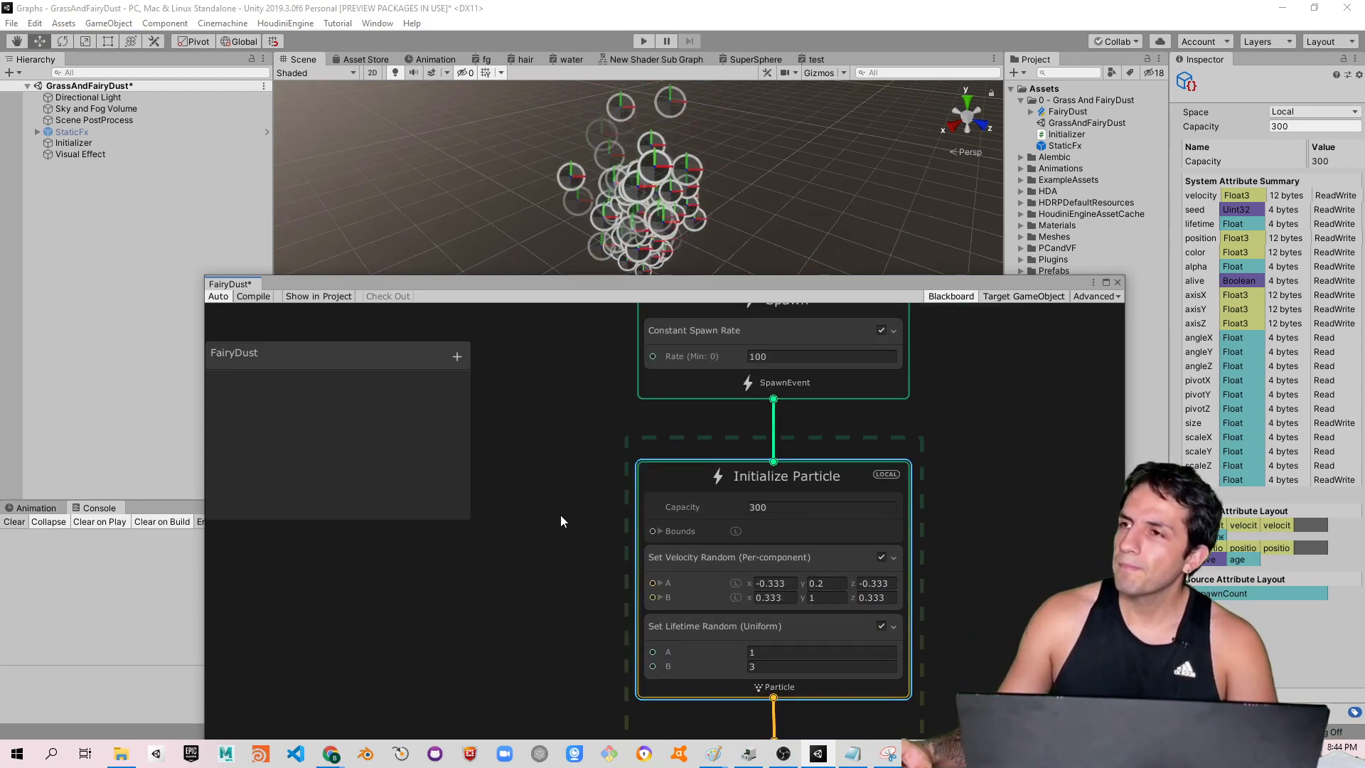
{"action": "middle_click_drag", "start_coordinate": [927, 486], "coordinate": [964, 432]}
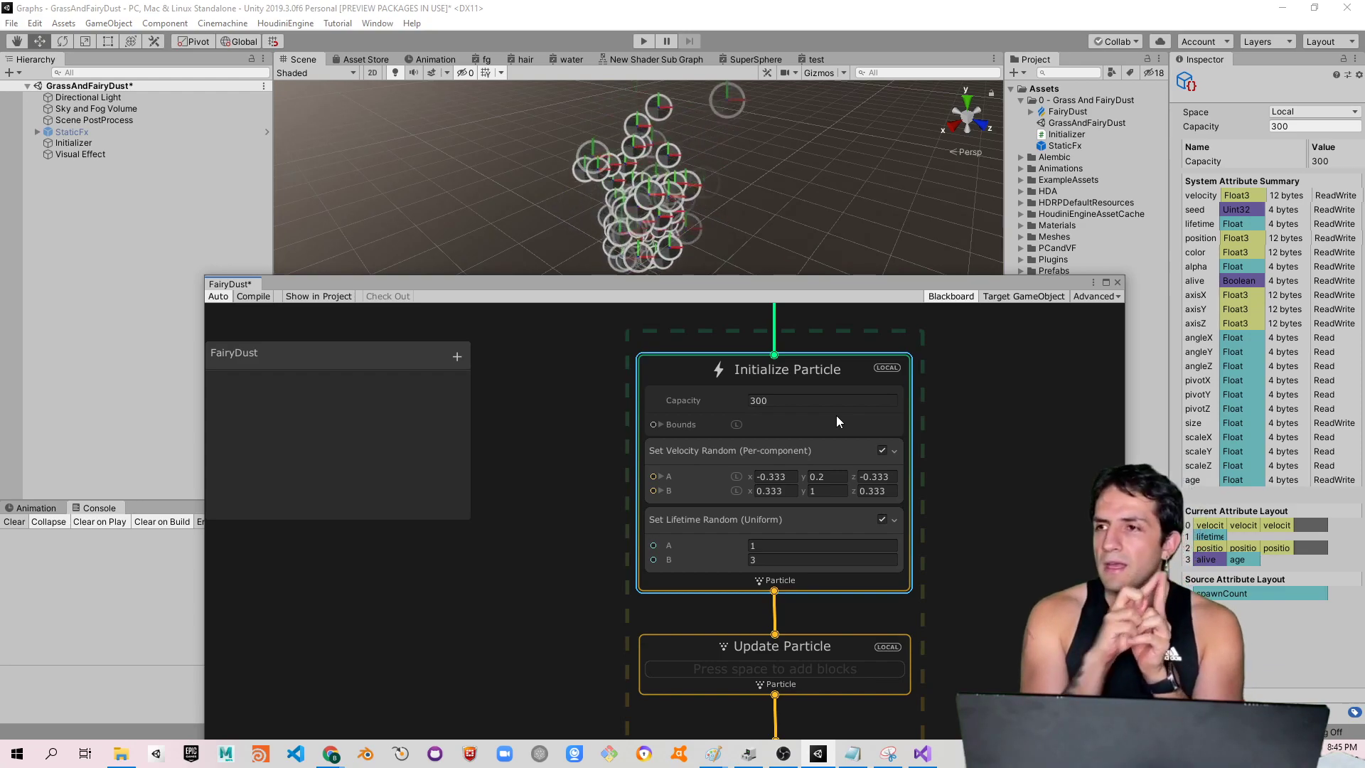
Enter Set Velocity Random values A (-0.333, 0.2, -0.333) and B (0.333, 1, 0.333)
{"action": "scroll", "coordinate": [782, 477], "scroll_direction": "up", "scroll_amount": 1}
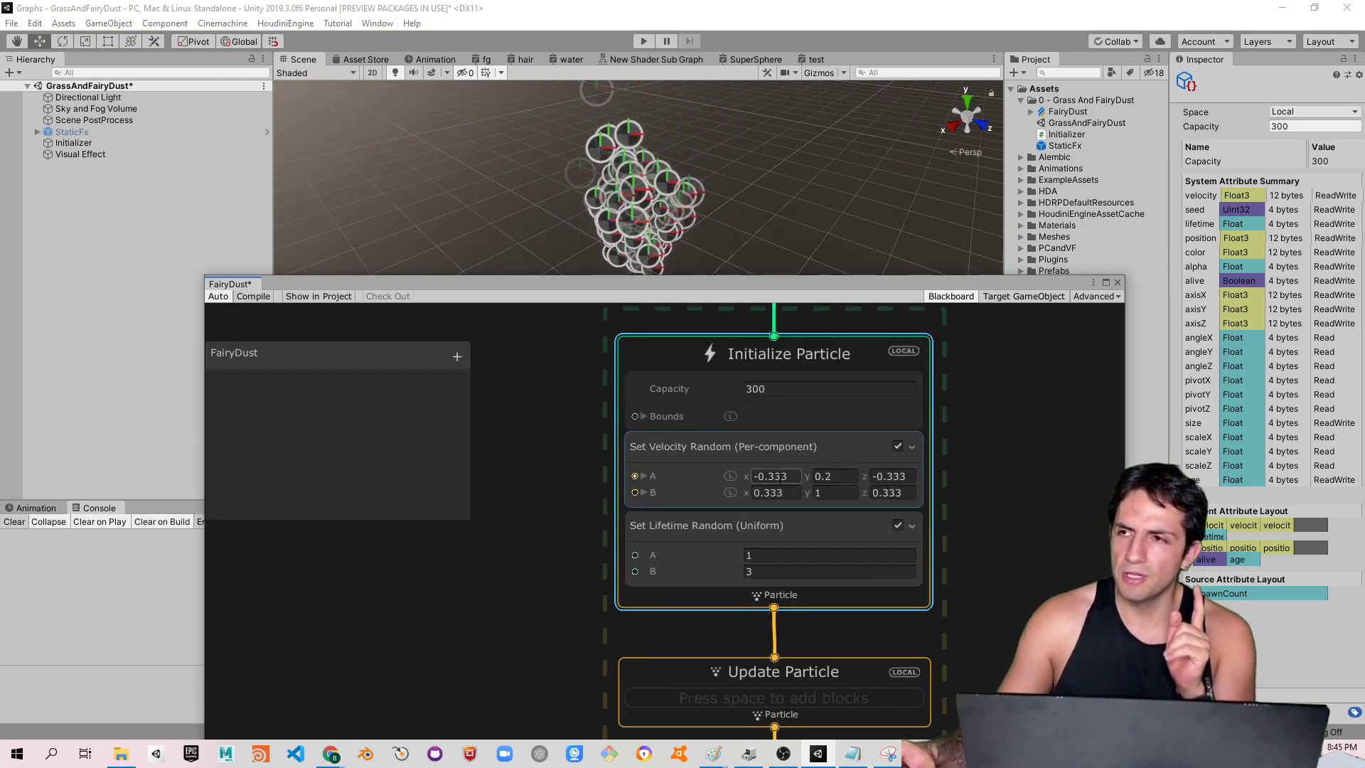
{"action": "scroll", "coordinate": [782, 477], "scroll_direction": "up", "scroll_amount": 5}
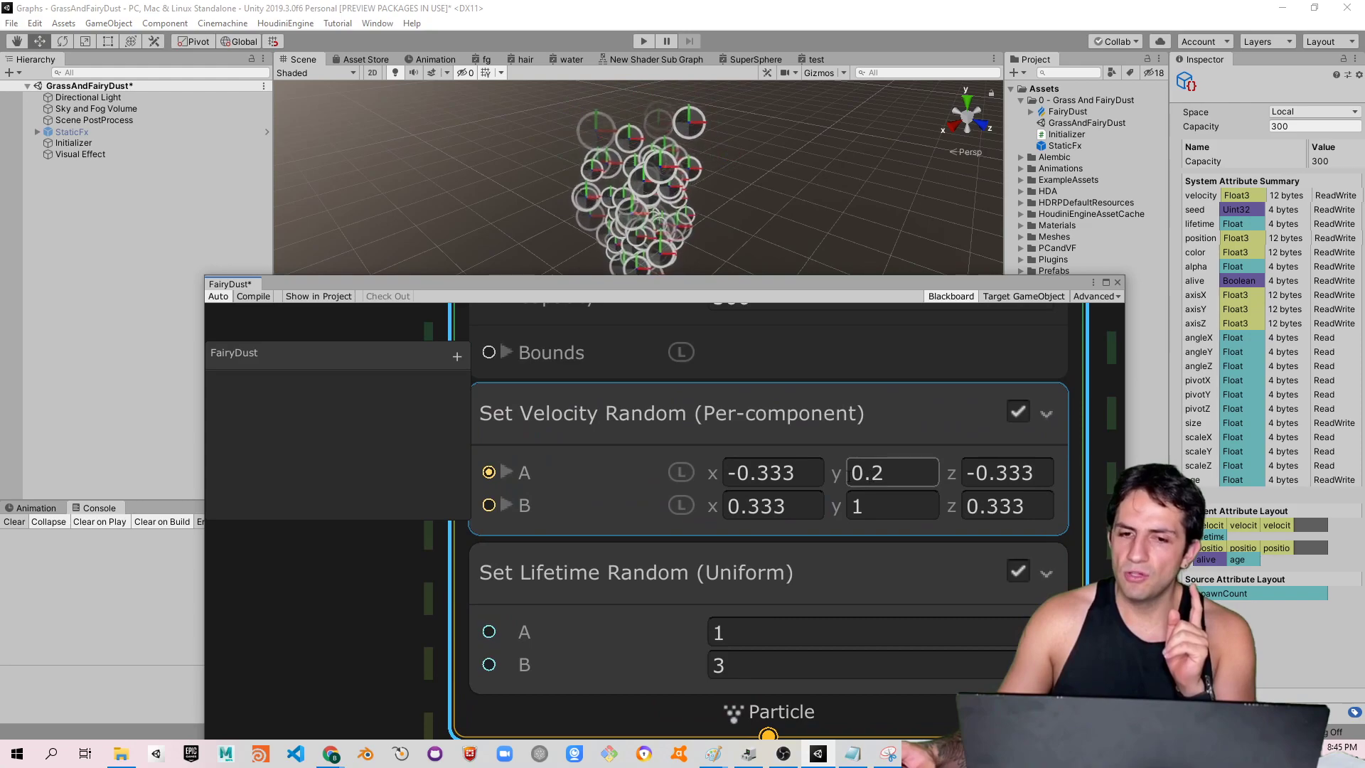
{"action": "left_click", "coordinate": [798, 503]}
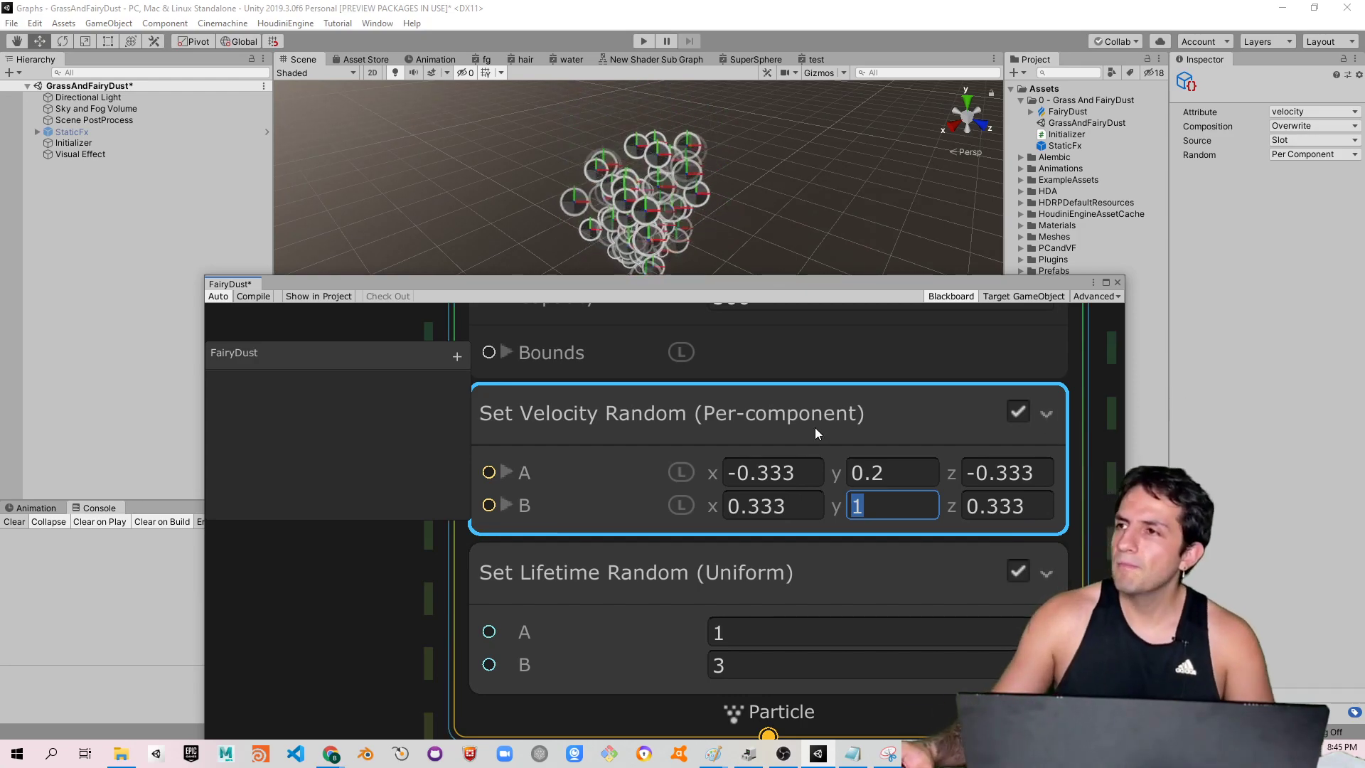
{"action": "scroll", "coordinate": [561, 509], "scroll_direction": "down", "scroll_amount": 3}
{"action": "scroll", "coordinate": [561, 509], "scroll_direction": "down", "scroll_amount": 2}
{"action": "mouse_move", "coordinate": [948, 450]}
{"action": "middle_mouse_down"}
{"action": "mouse_move", "coordinate": [986, 567]}
{"action": "mouse_move", "coordinate": [969, 669]}
{"action": "middle_mouse_up"}
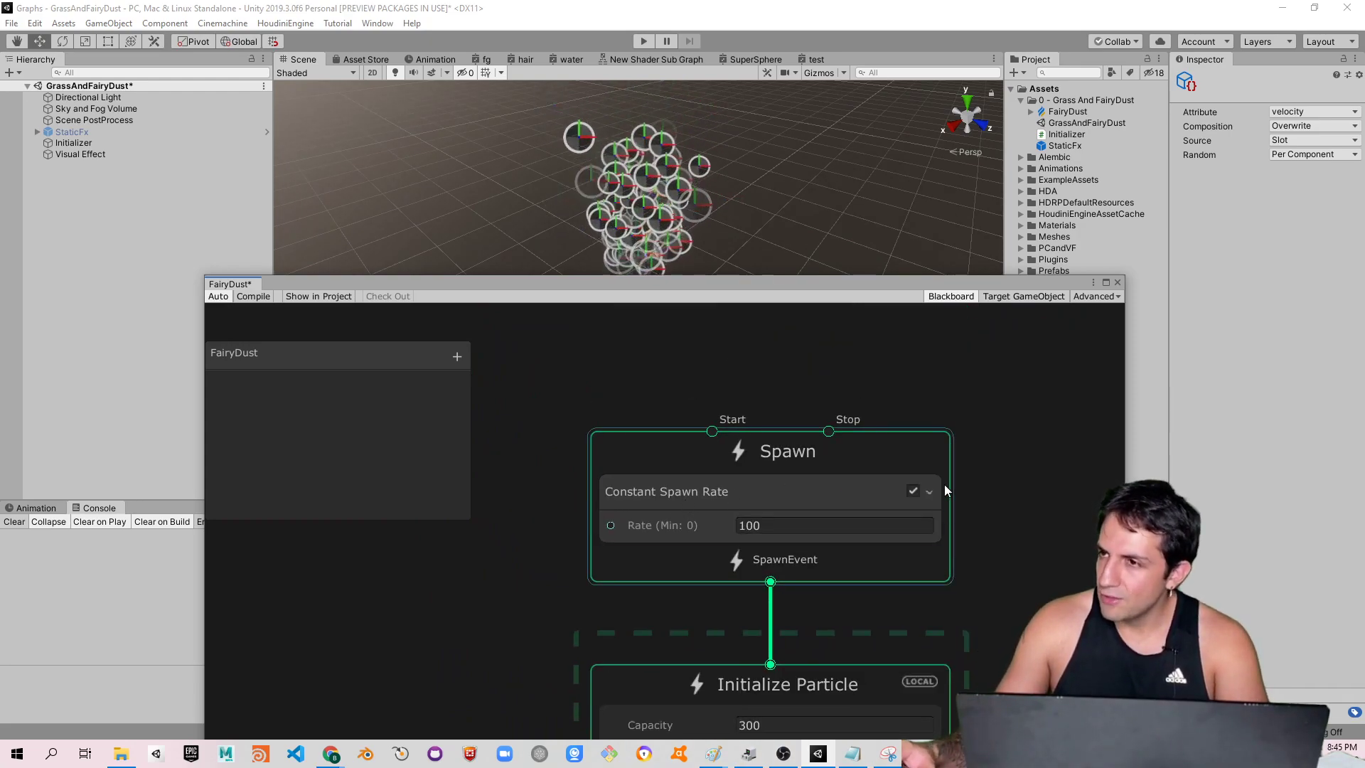
{"action": "middle_click_drag", "start_coordinate": [988, 563], "coordinate": [988, 424]}
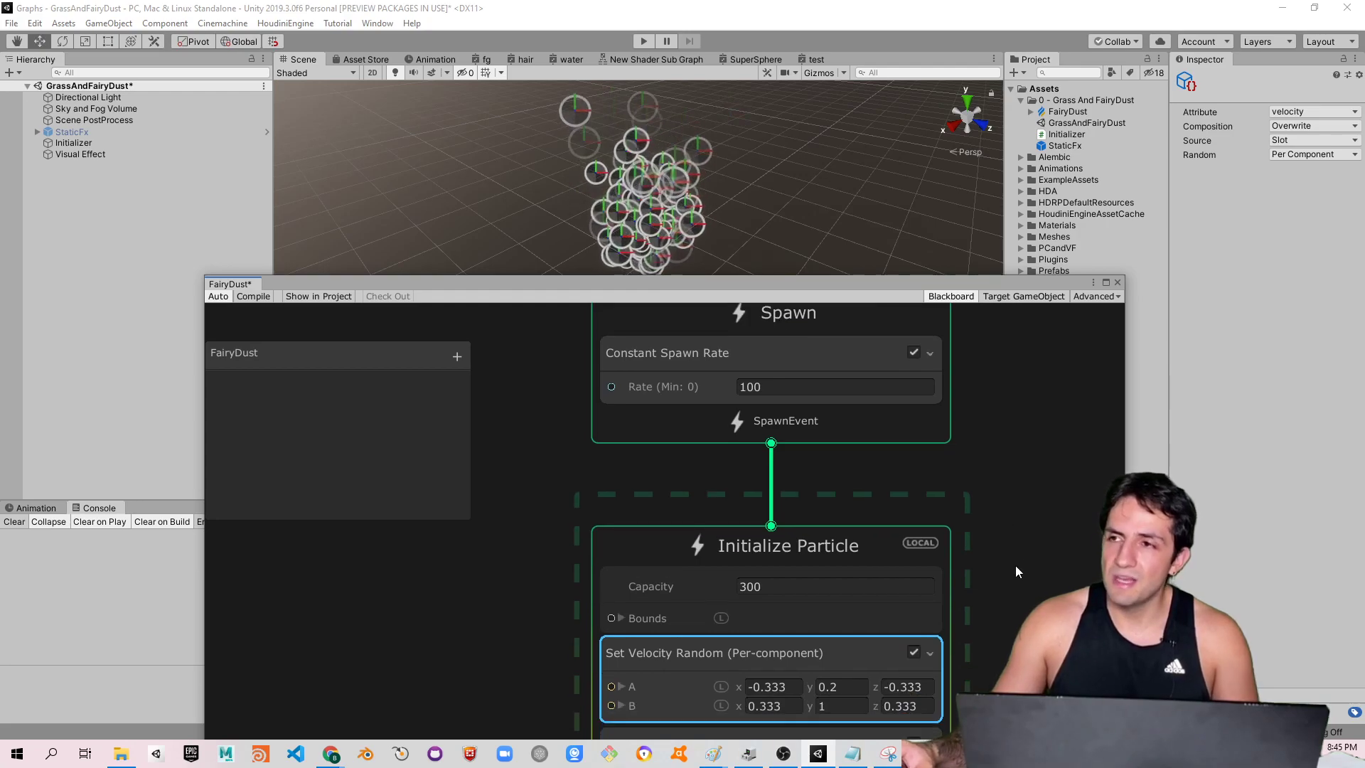
{"action": "middle_click_drag", "start_coordinate": [1006, 599], "coordinate": [1010, 484]}
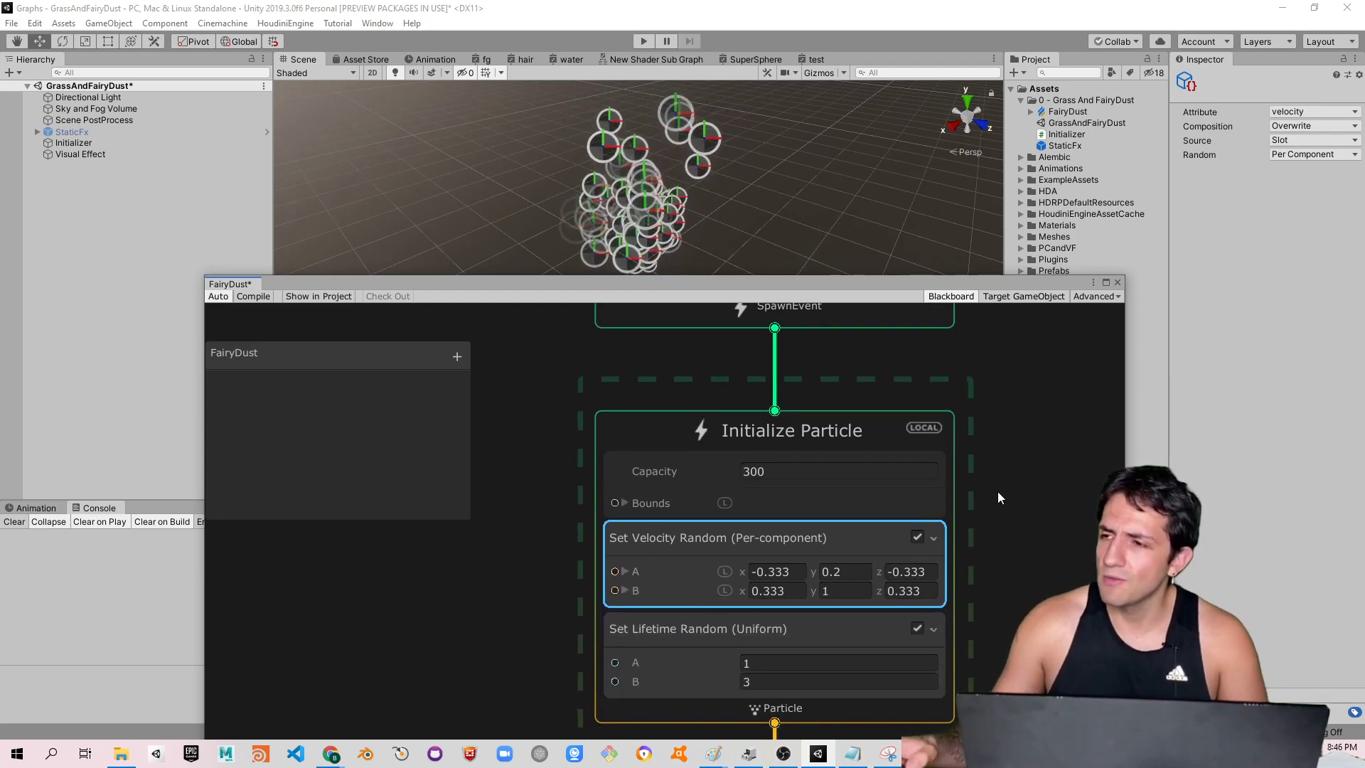
{"action": "middle_click_drag", "start_coordinate": [670, 499], "coordinate": [675, 472]}
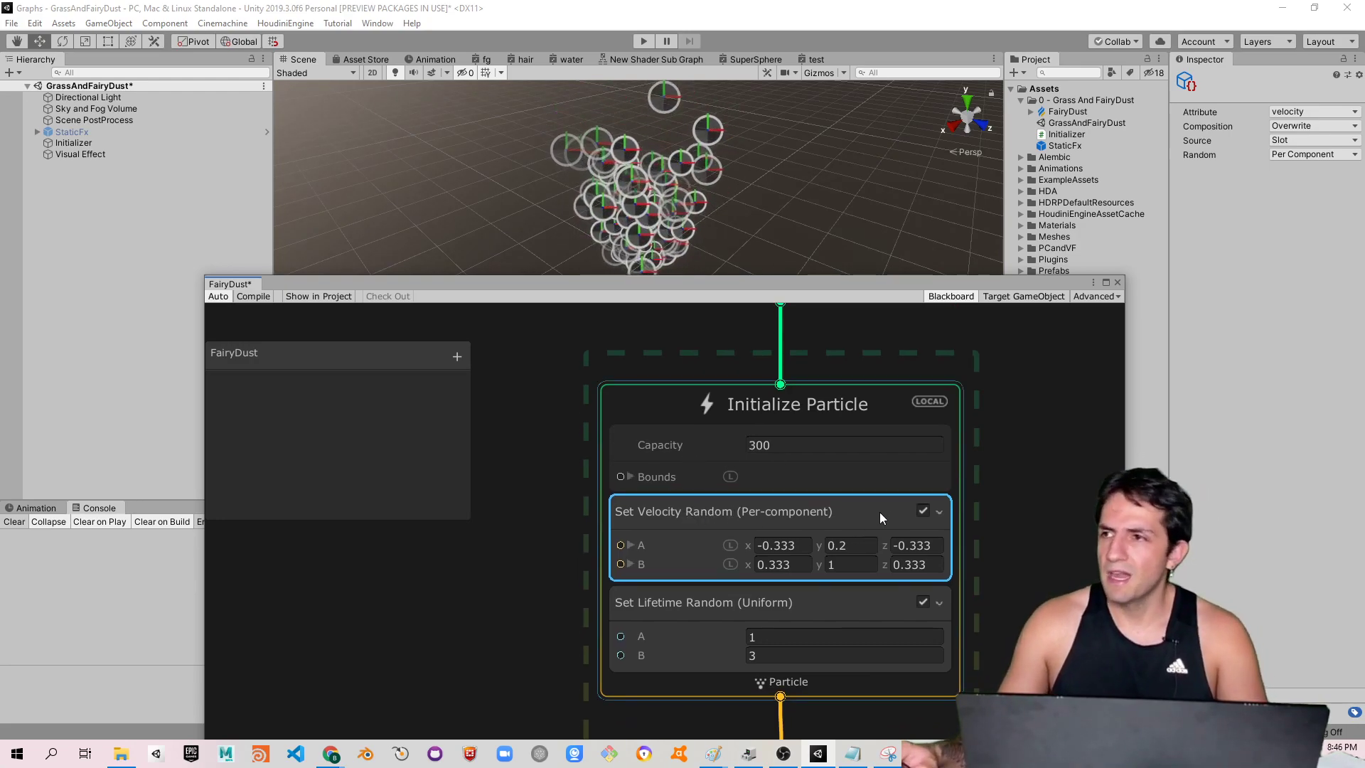
{"action": "left_click", "coordinate": [922, 512]}
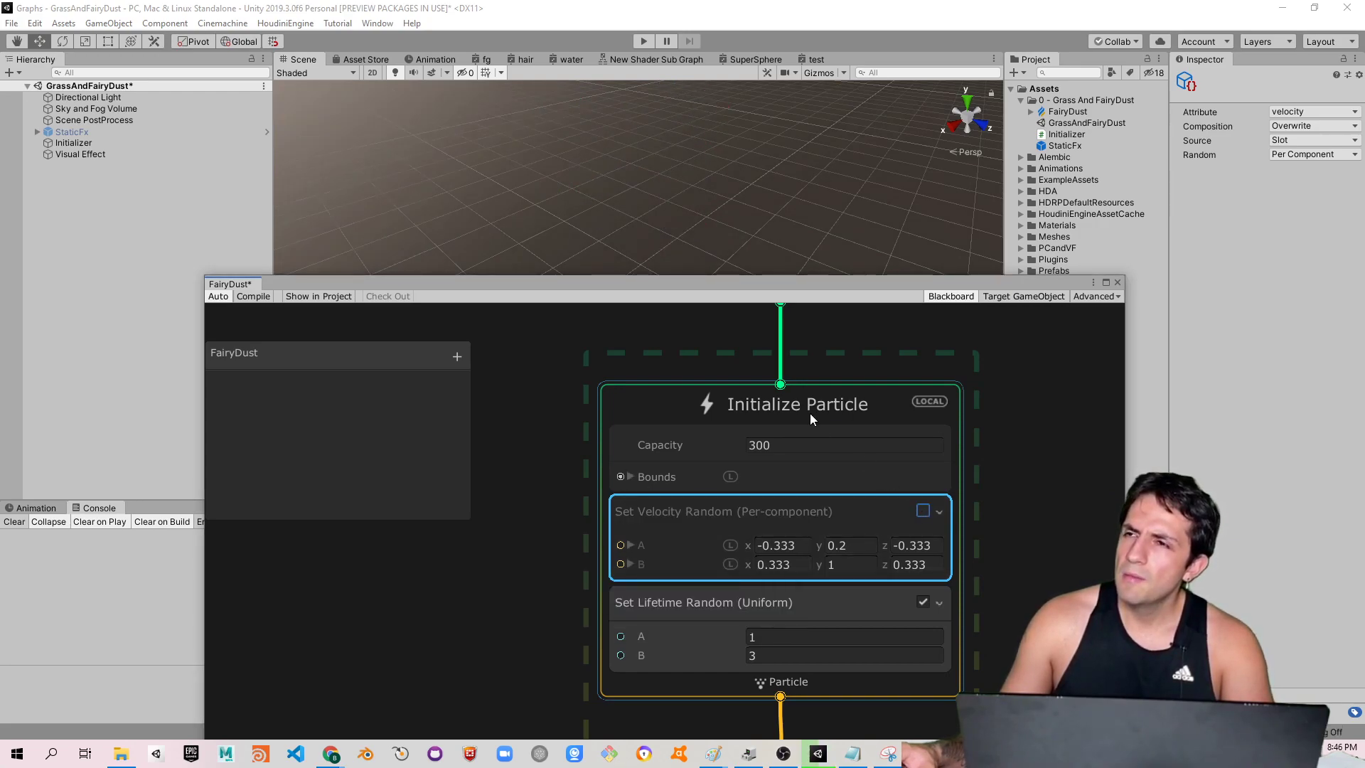
{"action": "left_click_drag", "start_coordinate": [760, 299], "coordinate": [781, 376]}
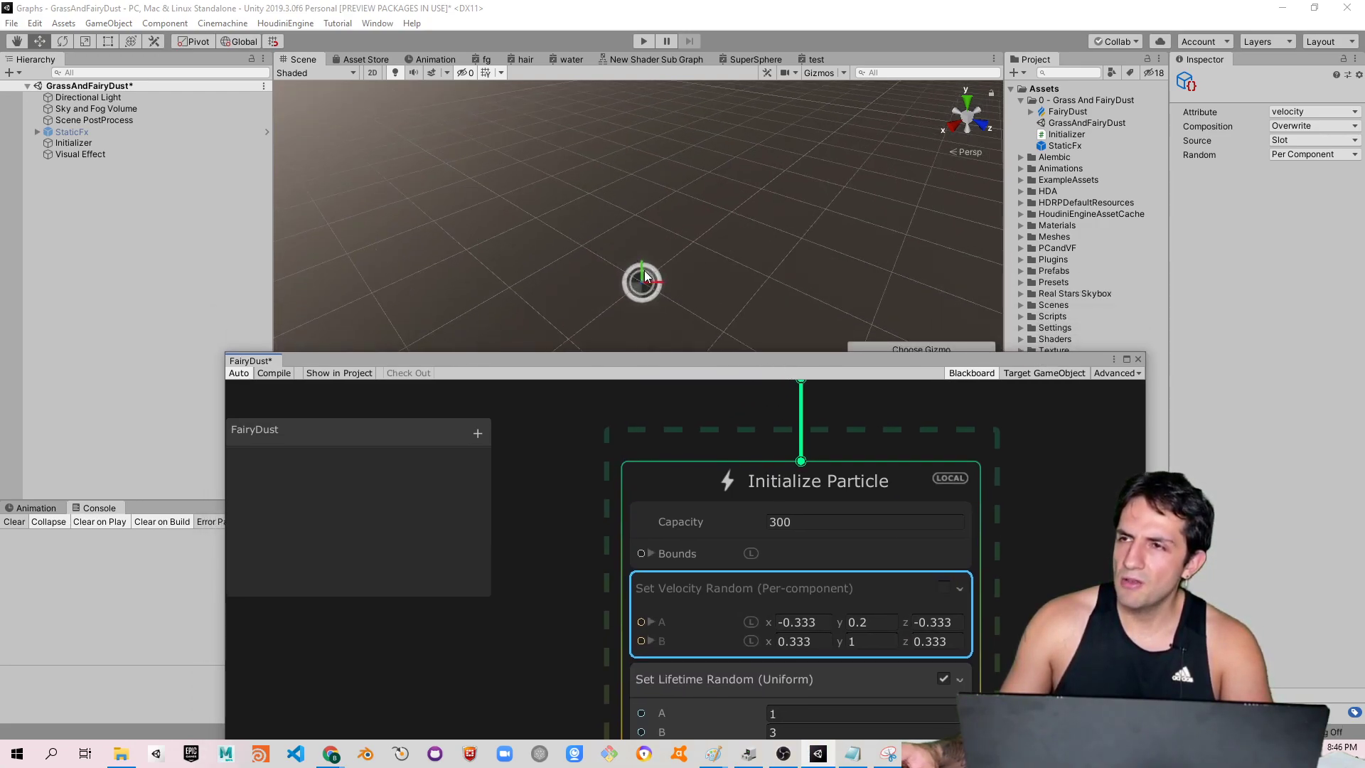
{"action": "middle_click_drag", "start_coordinate": [658, 225], "coordinate": [665, 188]}
{"action": "scroll", "coordinate": [697, 304], "scroll_direction": "up", "scroll_amount": 5}
{"action": "scroll", "coordinate": [696, 304], "scroll_direction": "down", "scroll_amount": 4}
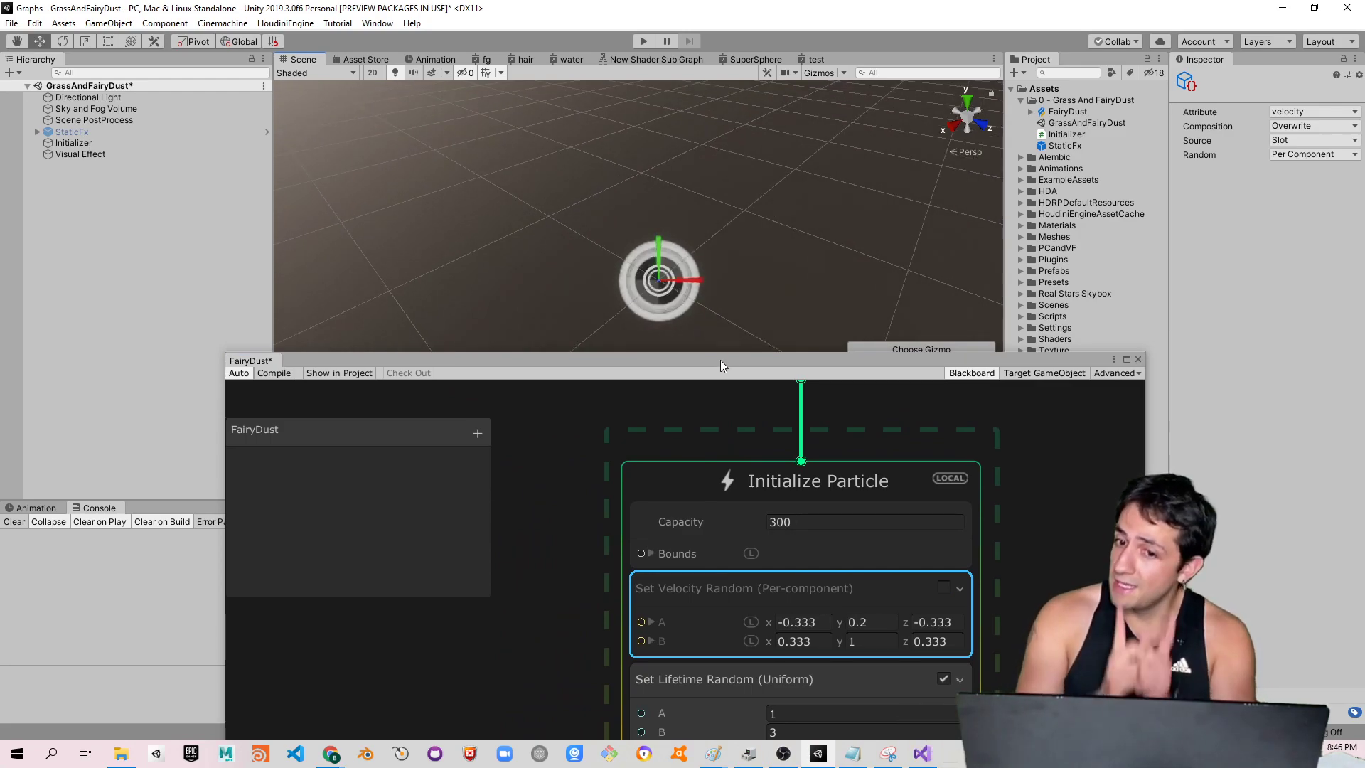
{"action": "left_click_drag", "start_coordinate": [851, 359], "coordinate": [856, 114]}
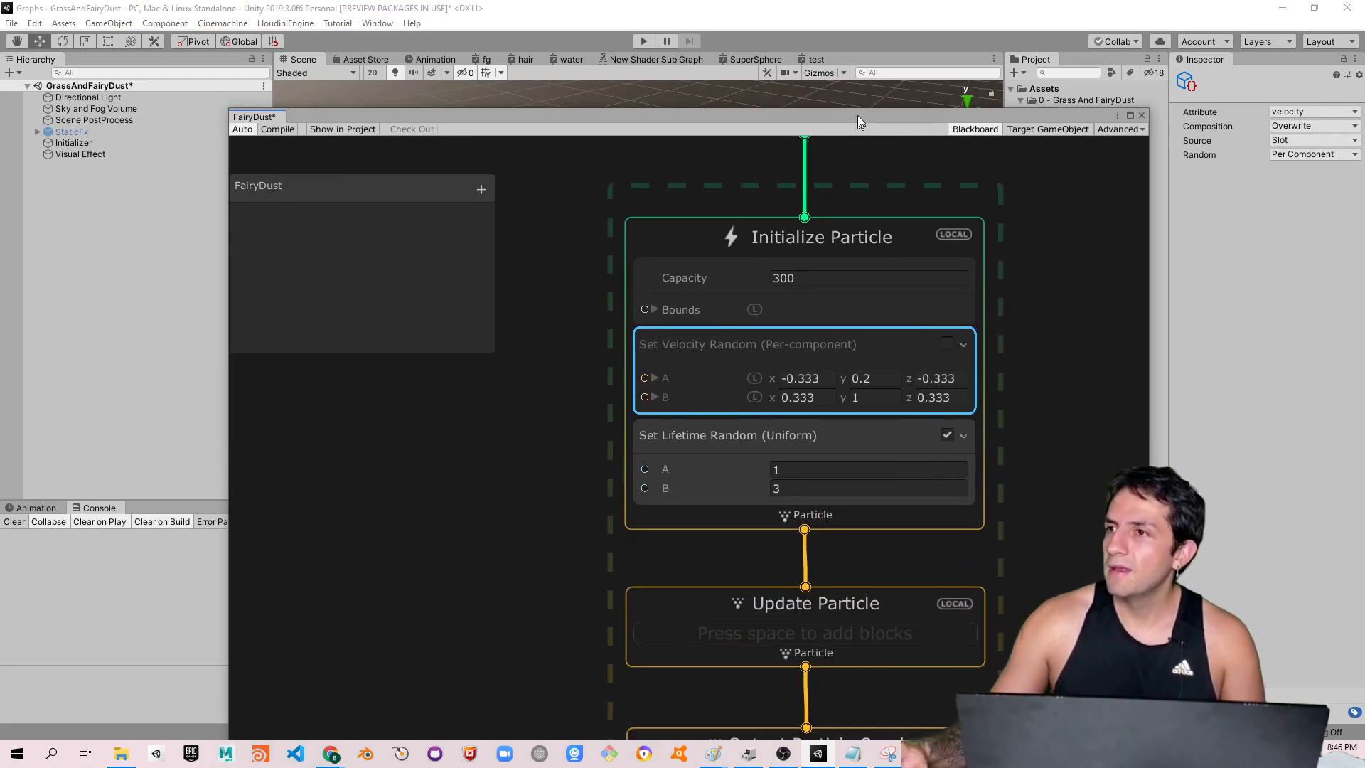
{"action": "left_click", "coordinate": [950, 344]}
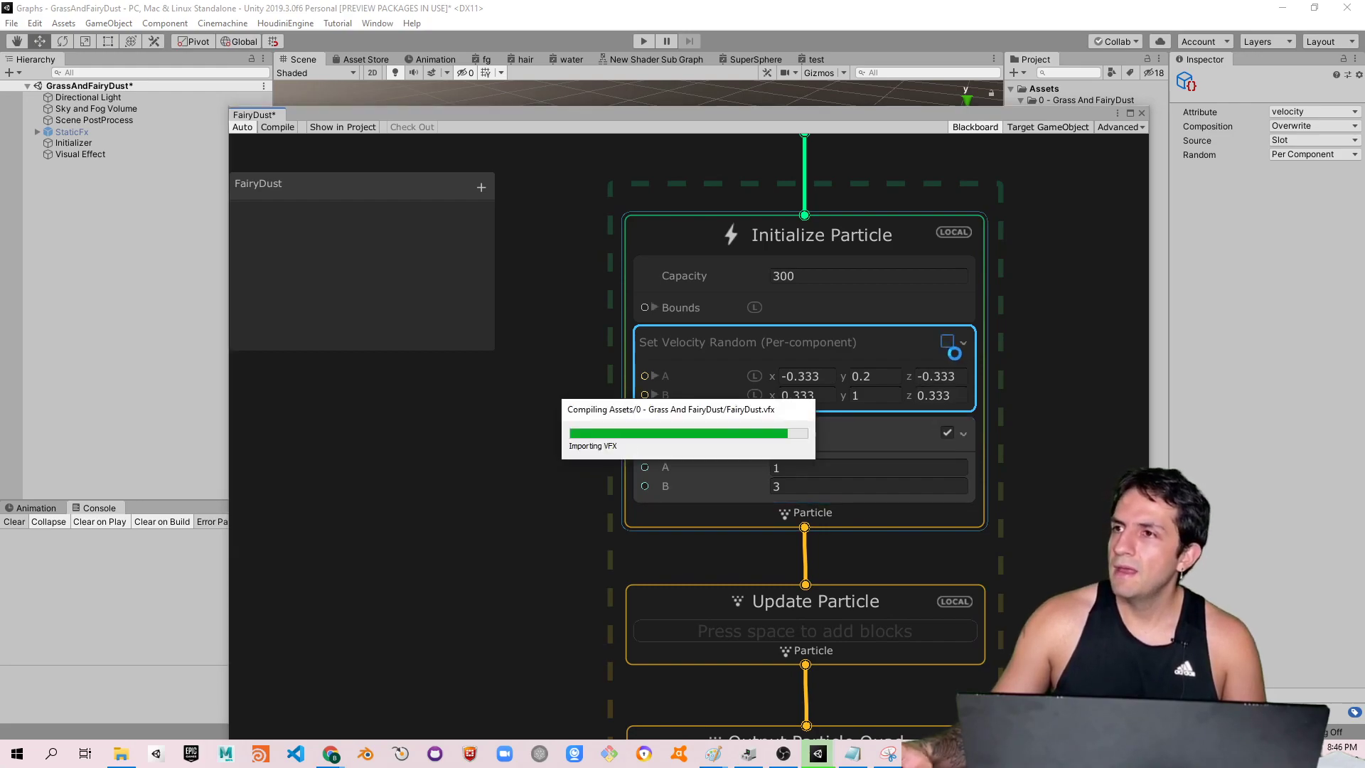
{"action": "left_click_drag", "start_coordinate": [843, 113], "coordinate": [903, 322]}
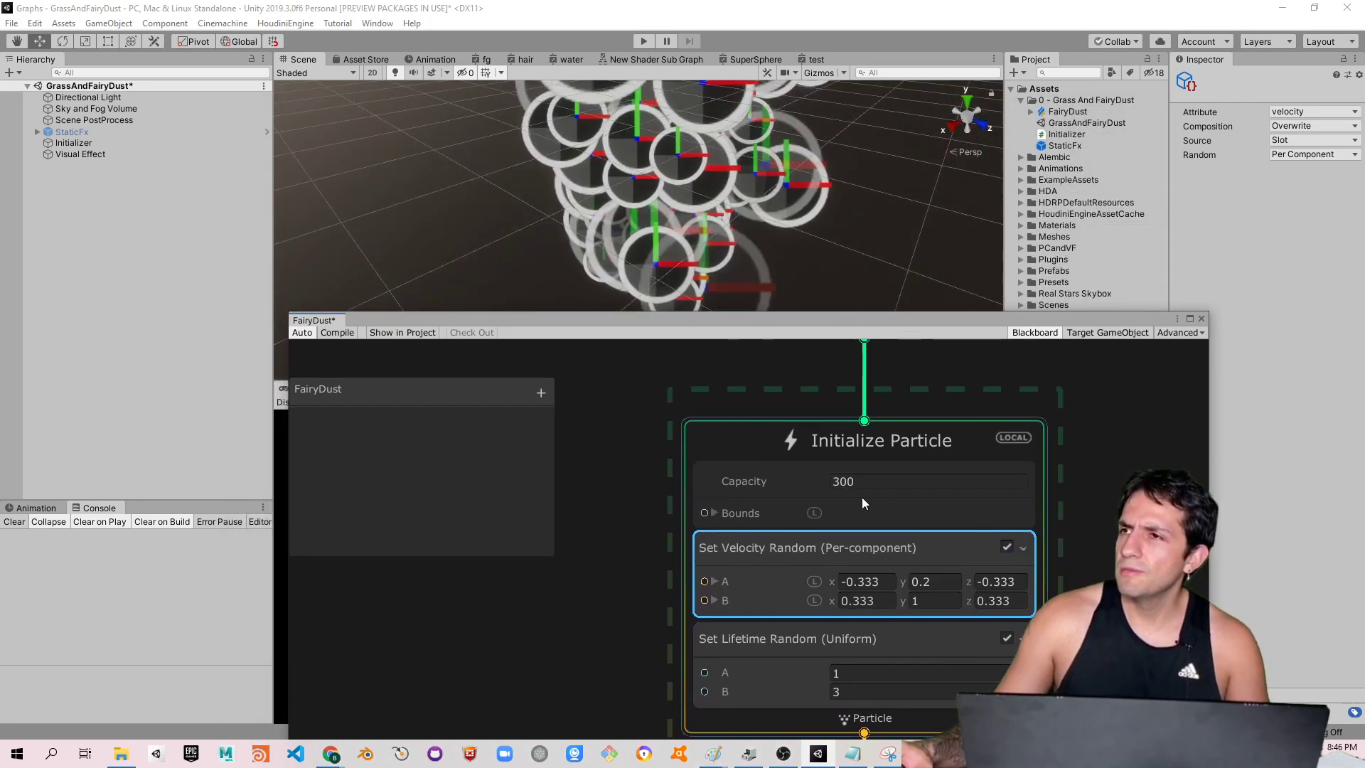
{"action": "scroll", "coordinate": [988, 584], "scroll_direction": "down", "scroll_amount": 3}
{"action": "scroll", "coordinate": [1018, 617], "scroll_direction": "down", "scroll_amount": 2}
{"action": "middle_click_drag", "start_coordinate": [1018, 617], "coordinate": [1020, 410]}
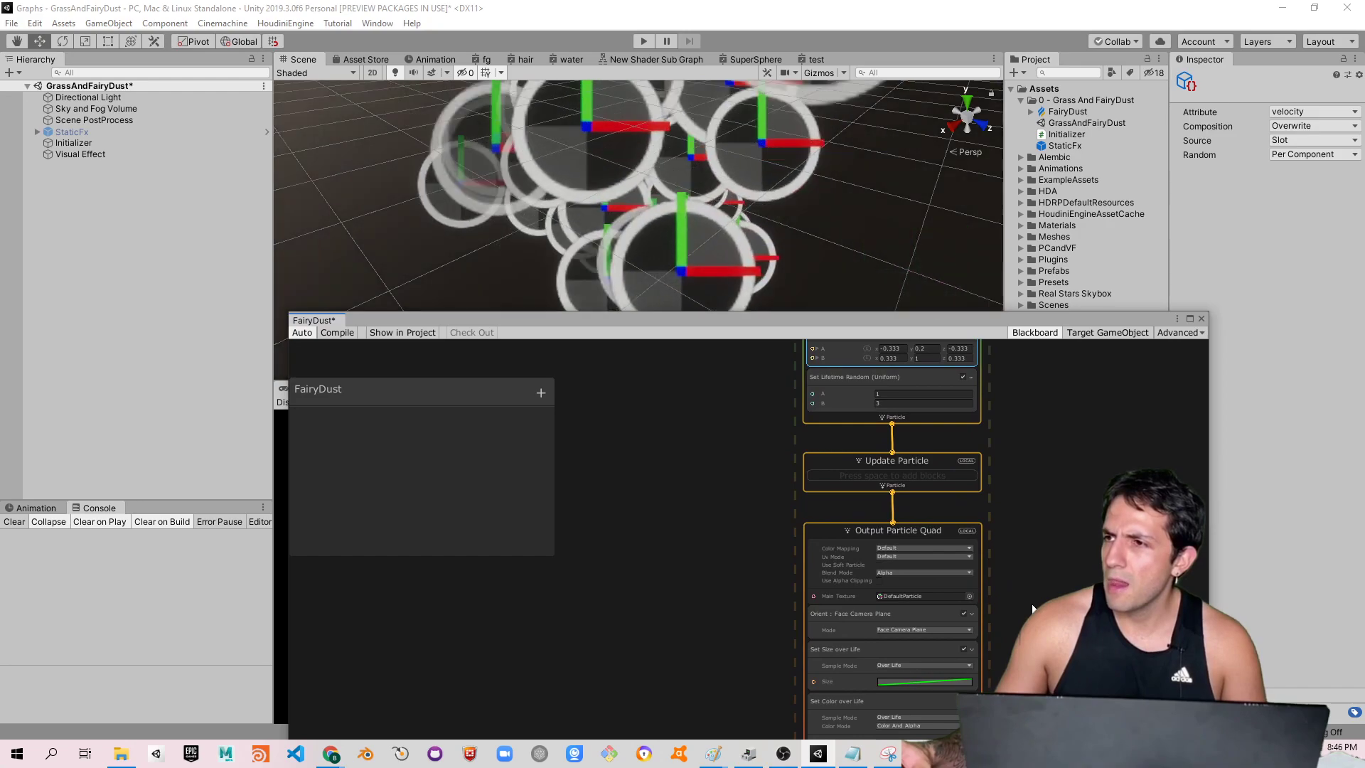
{"action": "scroll", "coordinate": [980, 463], "scroll_direction": "up", "scroll_amount": 2}
{"action": "scroll", "coordinate": [945, 460], "scroll_direction": "up", "scroll_amount": 1}
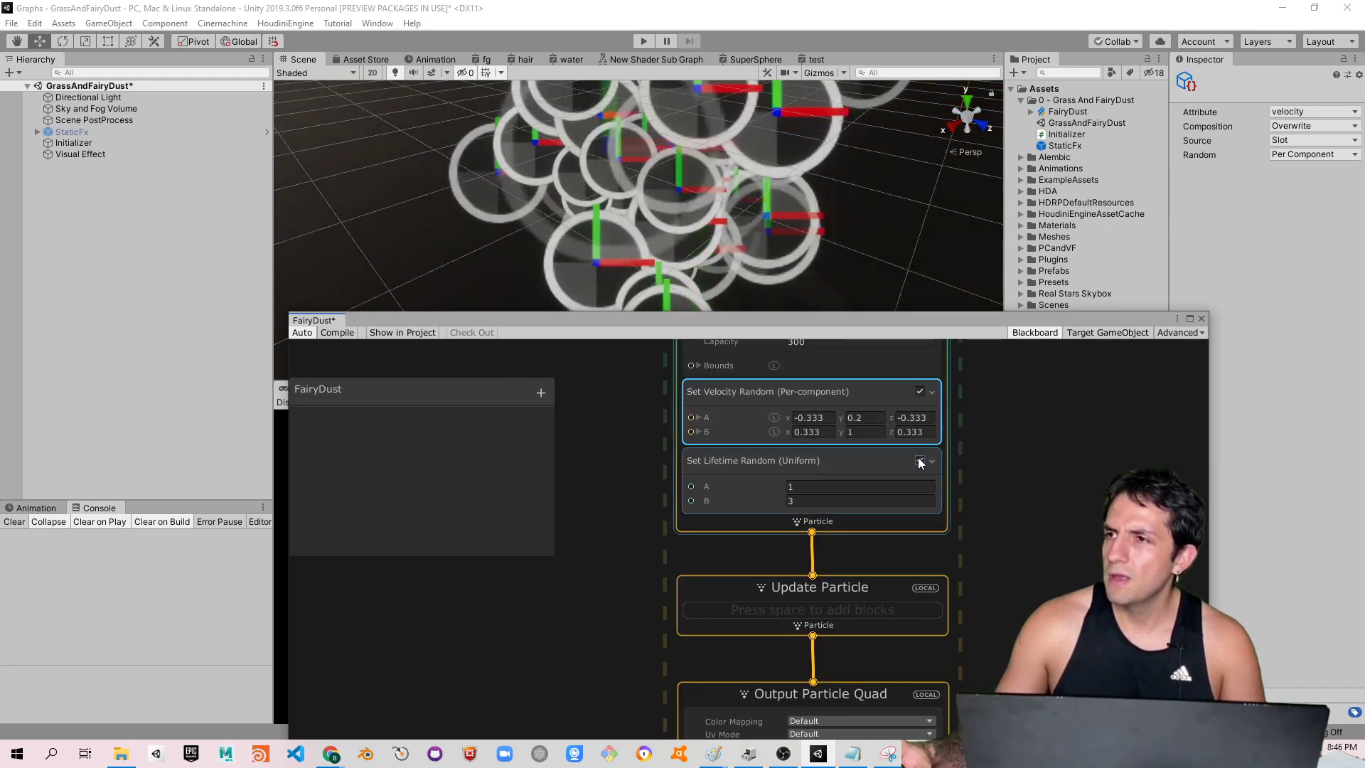
{"action": "left_click", "coordinate": [920, 461]}
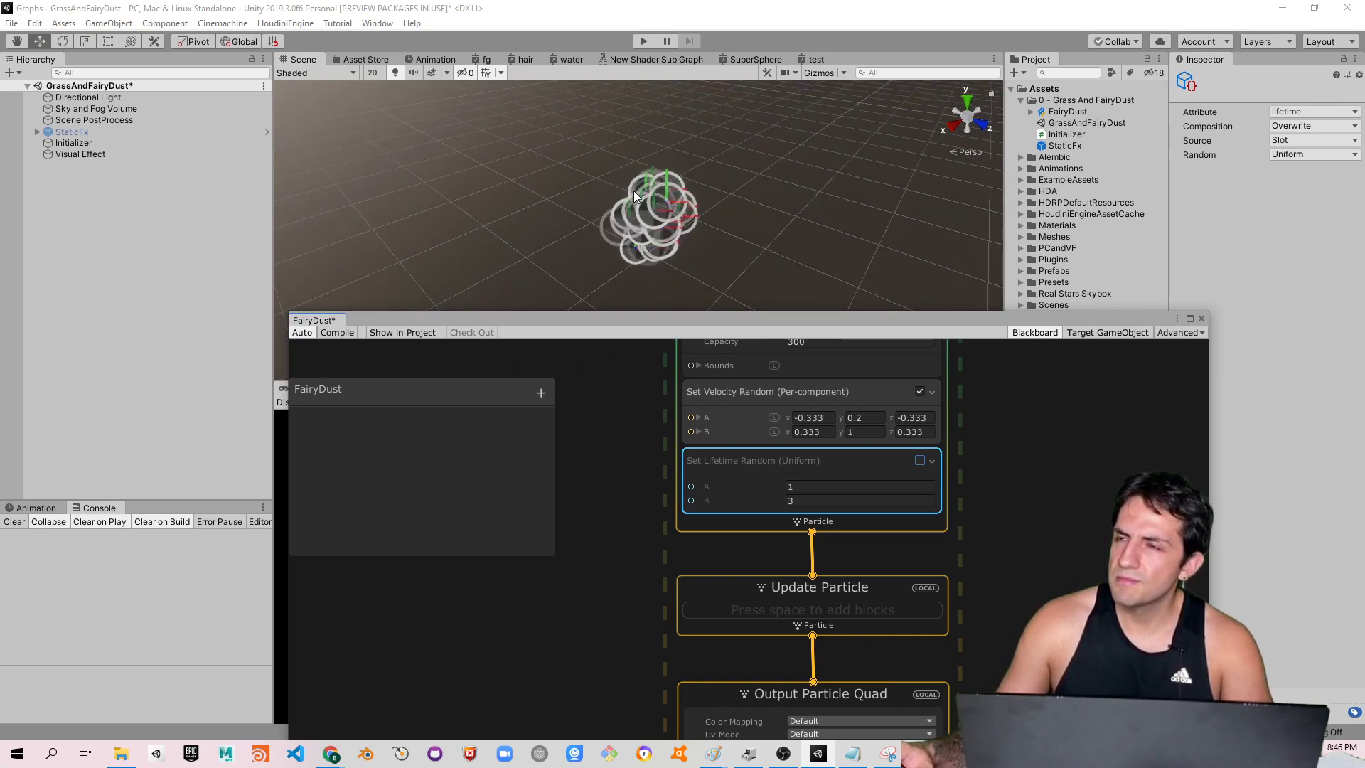
{"action": "left_click", "coordinate": [920, 461]}
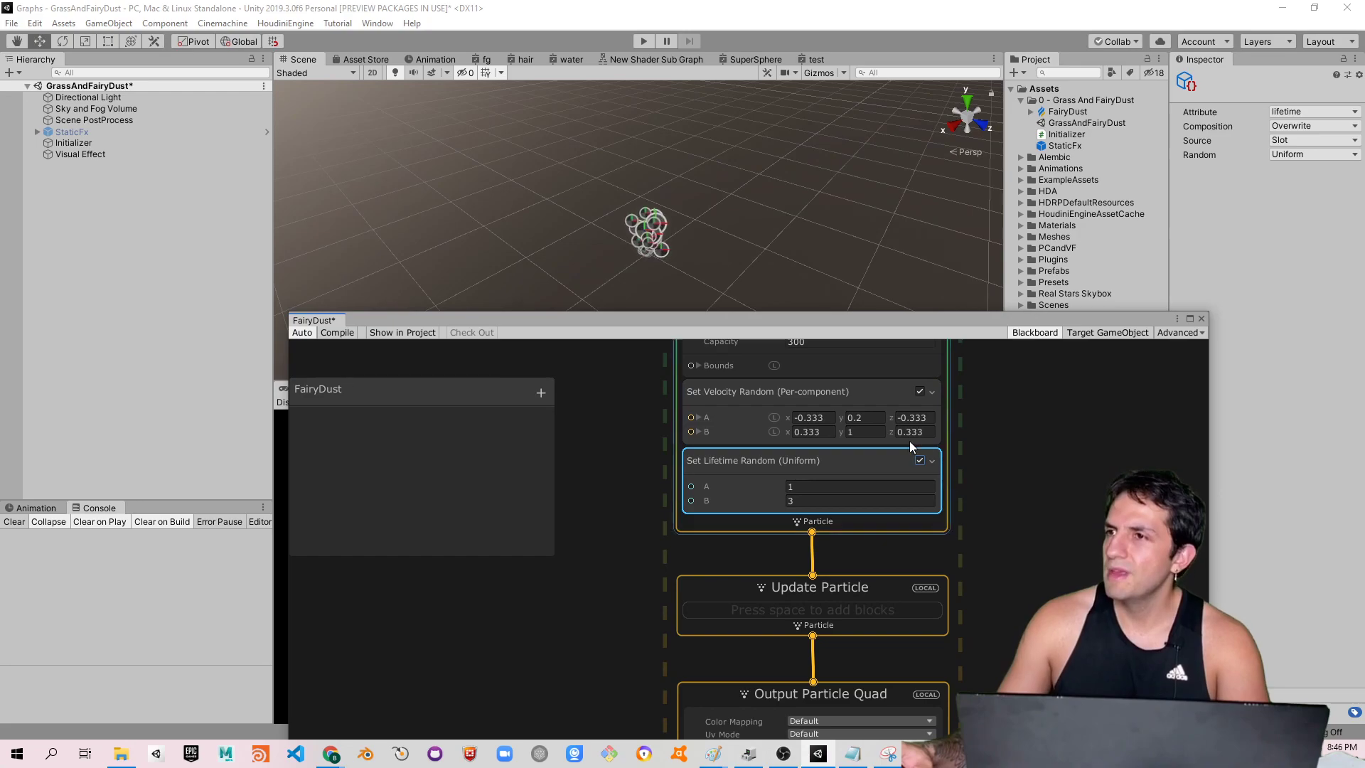
{"action": "scroll", "coordinate": [1023, 483], "scroll_direction": "down", "scroll_amount": 4}
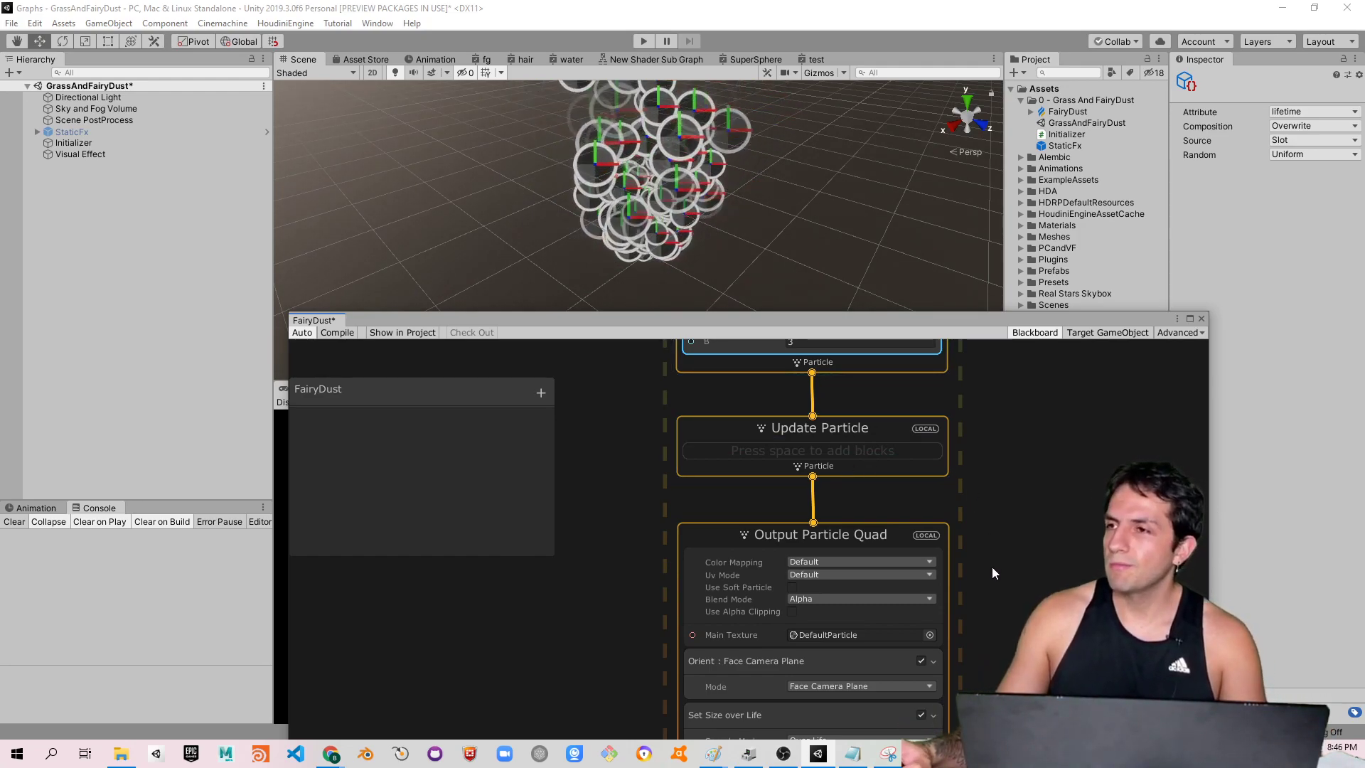
{"action": "scroll", "coordinate": [992, 566], "scroll_direction": "down", "scroll_amount": 3}
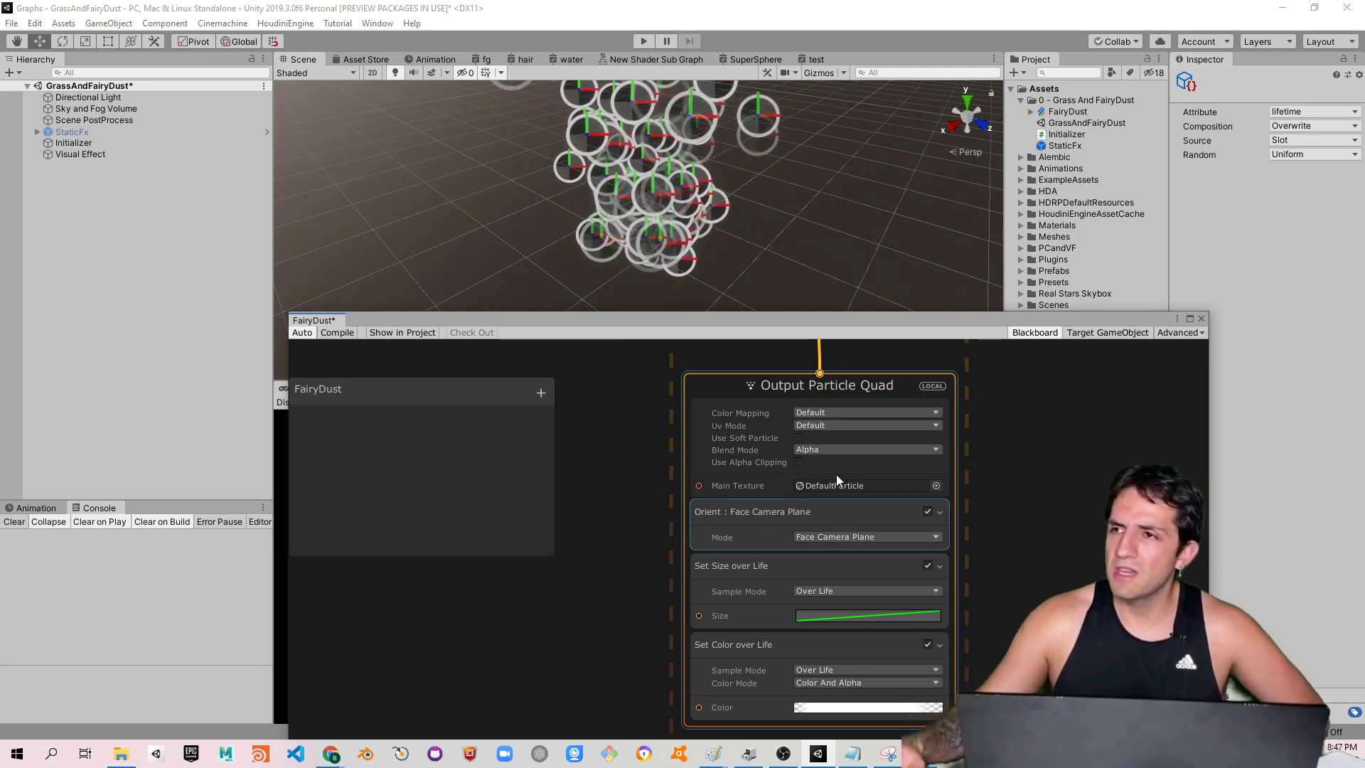
{"action": "mouse_move", "coordinate": [801, 241]}
{"action": "left_mouse_down", "text": "alt"}
{"action": "mouse_move", "coordinate": [382, 196]}
{"action": "mouse_move", "coordinate": [144, 113]}
{"action": "left_mouse_up", "text": "alt"}
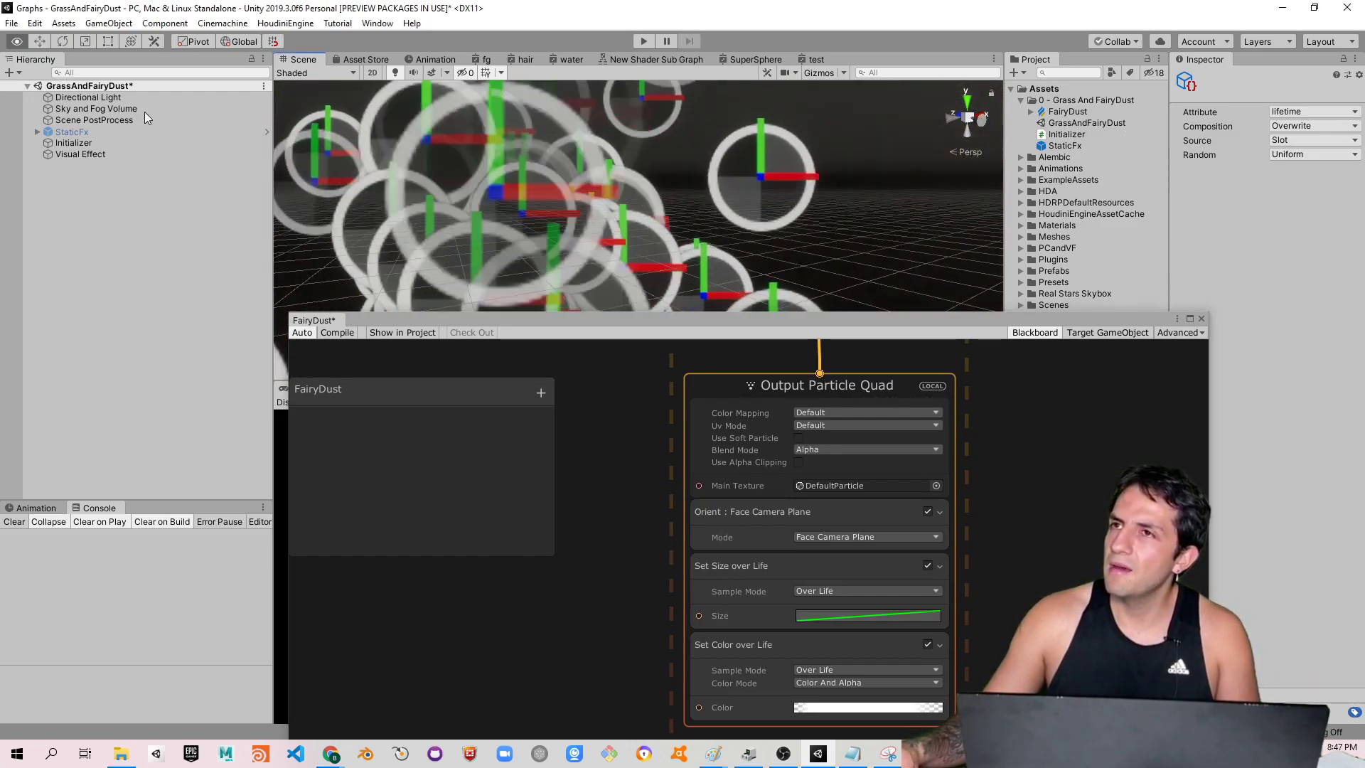
{"action": "mouse_move", "coordinate": [143, 112]}
{"action": "left_mouse_down", "text": "alt"}
{"action": "mouse_move", "coordinate": [738, 89]}
{"action": "mouse_move", "coordinate": [767, 142]}
{"action": "left_mouse_up", "text": "alt"}
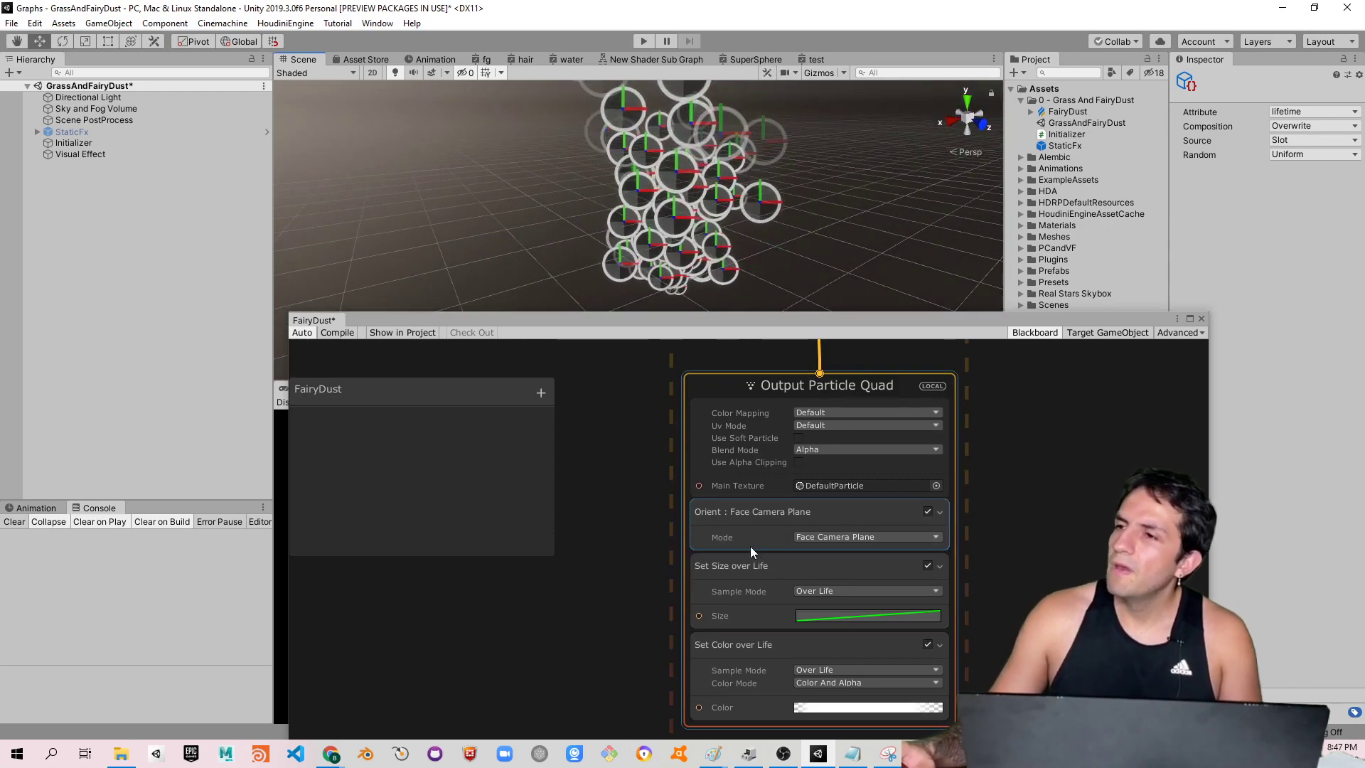
{"action": "left_click", "coordinate": [844, 623]}
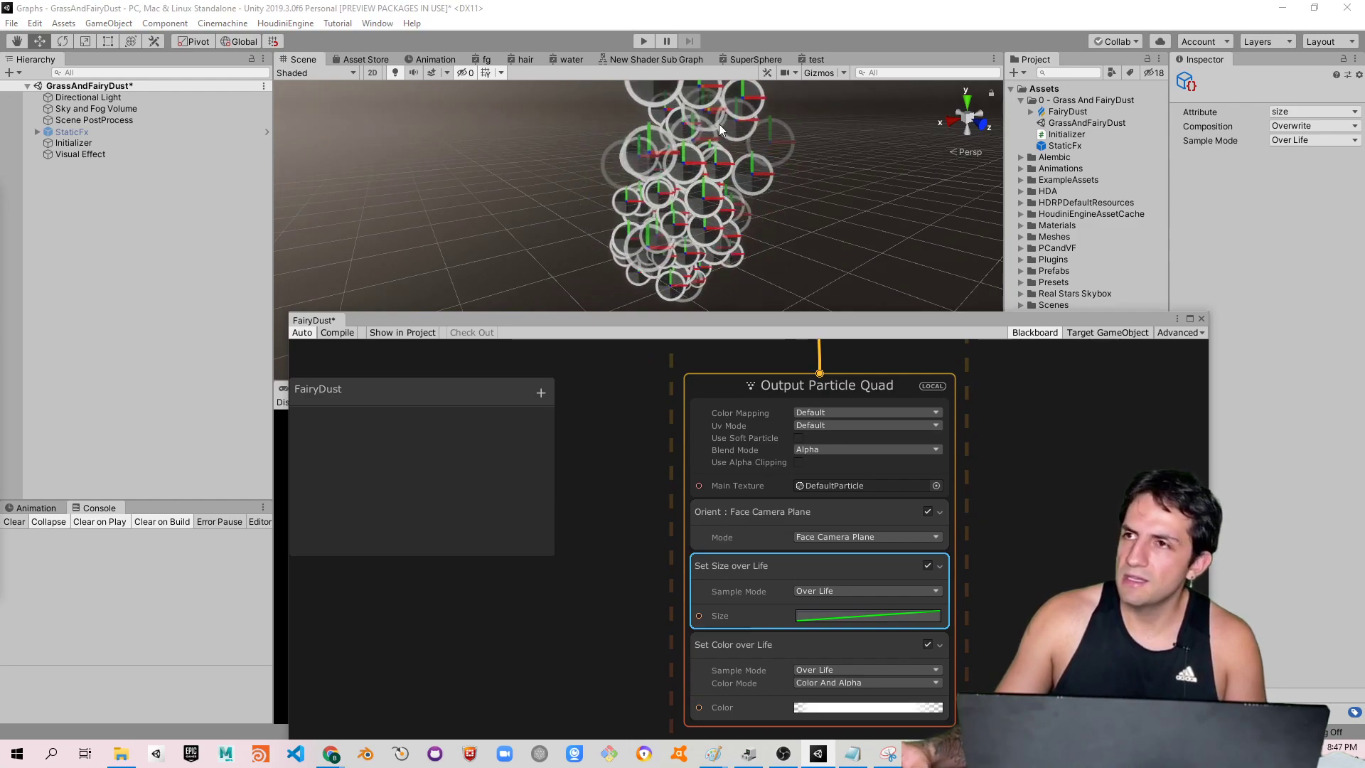
{"action": "scroll", "coordinate": [664, 250], "scroll_direction": "up", "scroll_amount": 3}
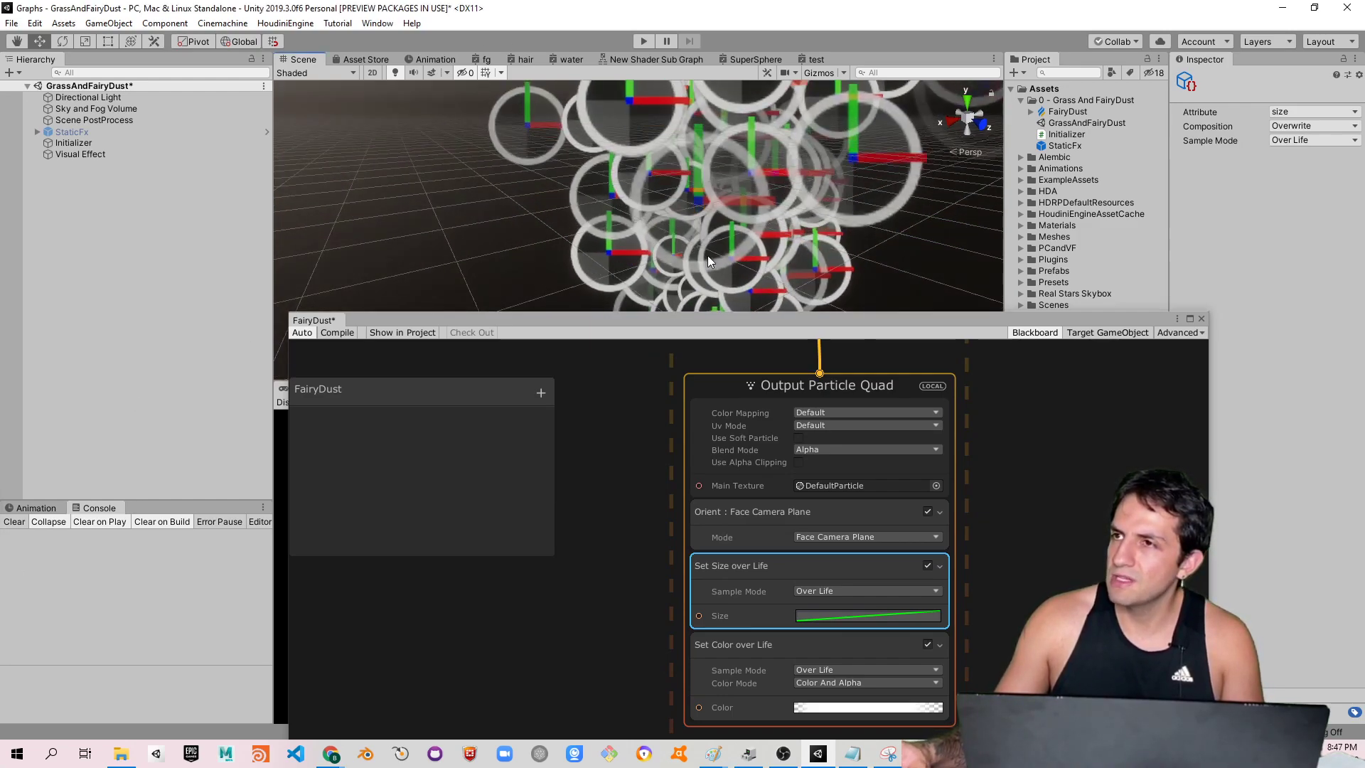
{"action": "scroll", "coordinate": [738, 249], "scroll_direction": "down", "scroll_amount": 5}
{"action": "mouse_move", "coordinate": [738, 249]}
{"action": "middle_mouse_down"}
{"action": "mouse_move", "coordinate": [741, 121]}
{"action": "mouse_move", "coordinate": [735, 182]}
{"action": "middle_mouse_up"}
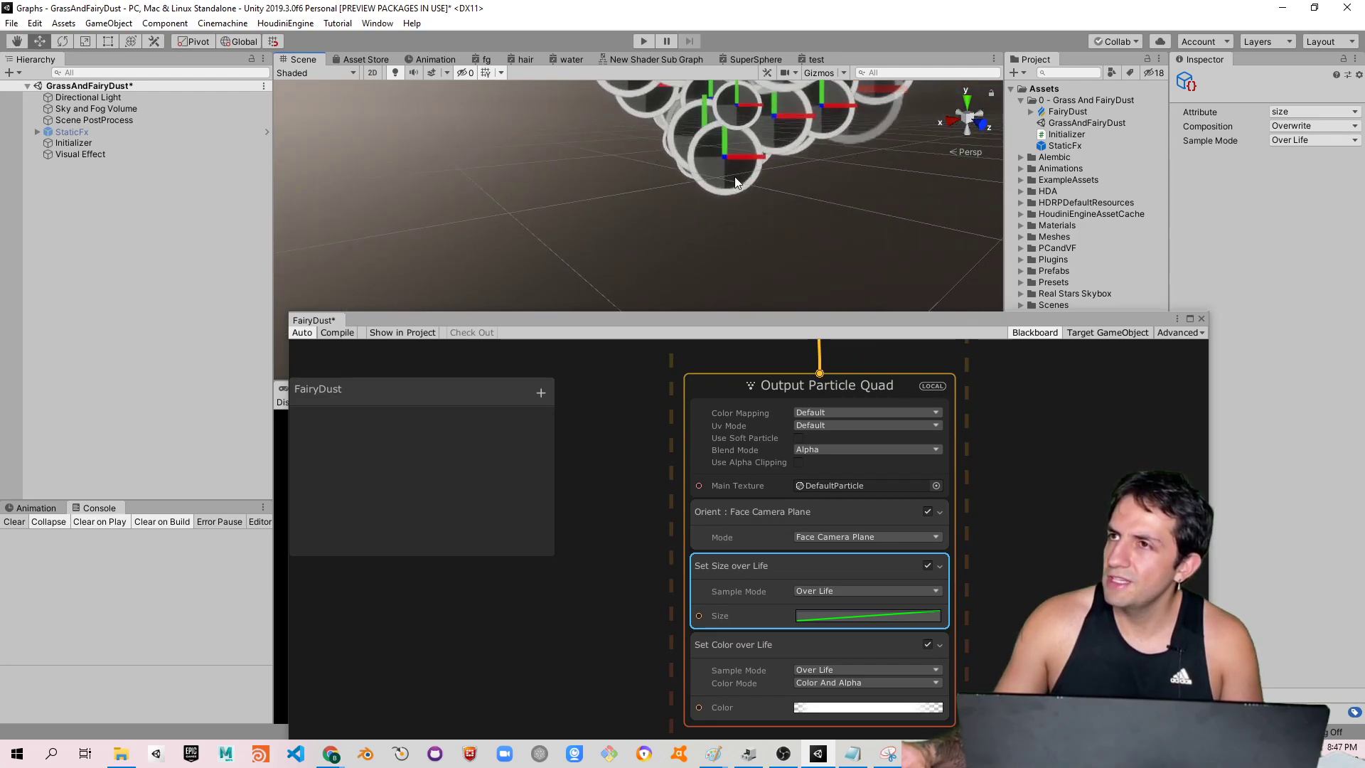
{"action": "scroll", "coordinate": [735, 179], "scroll_direction": "down", "scroll_amount": 5}
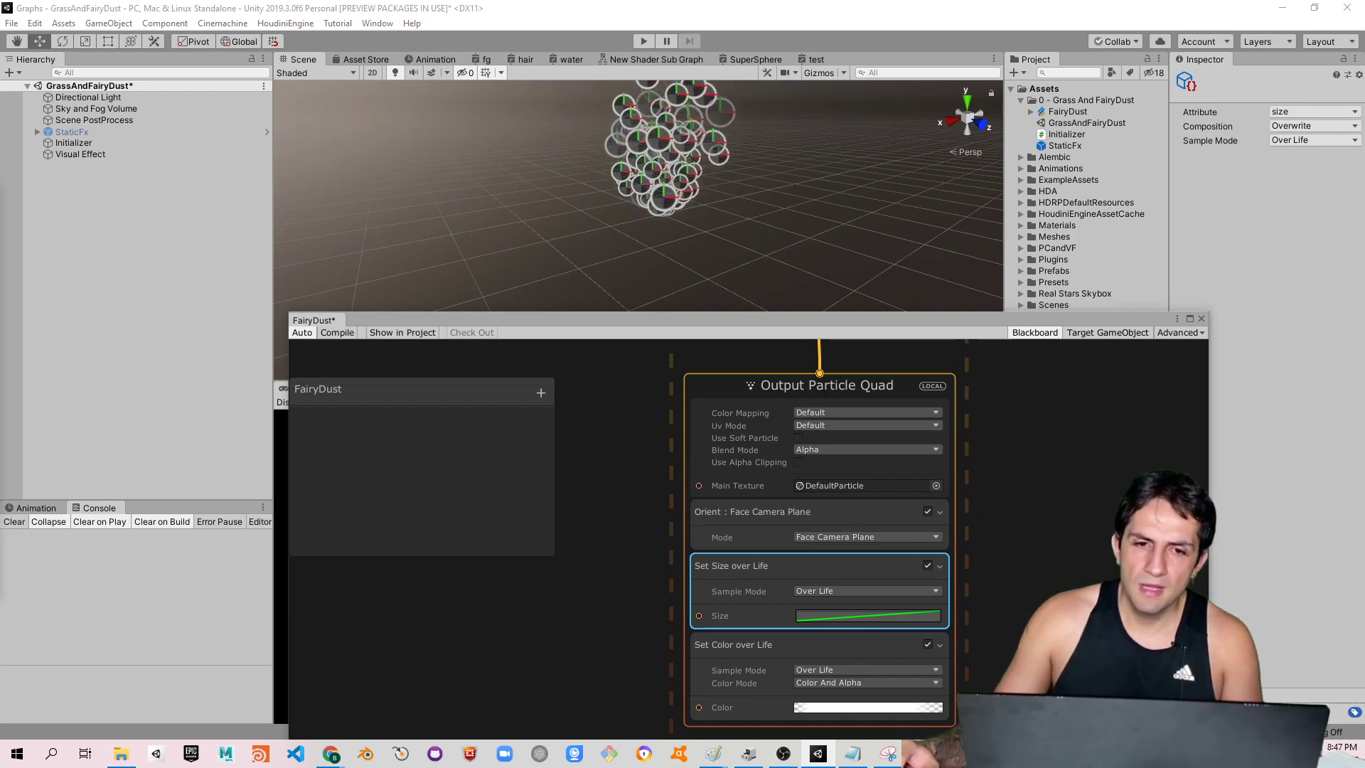
{"action": "left_click", "coordinate": [867, 616]}
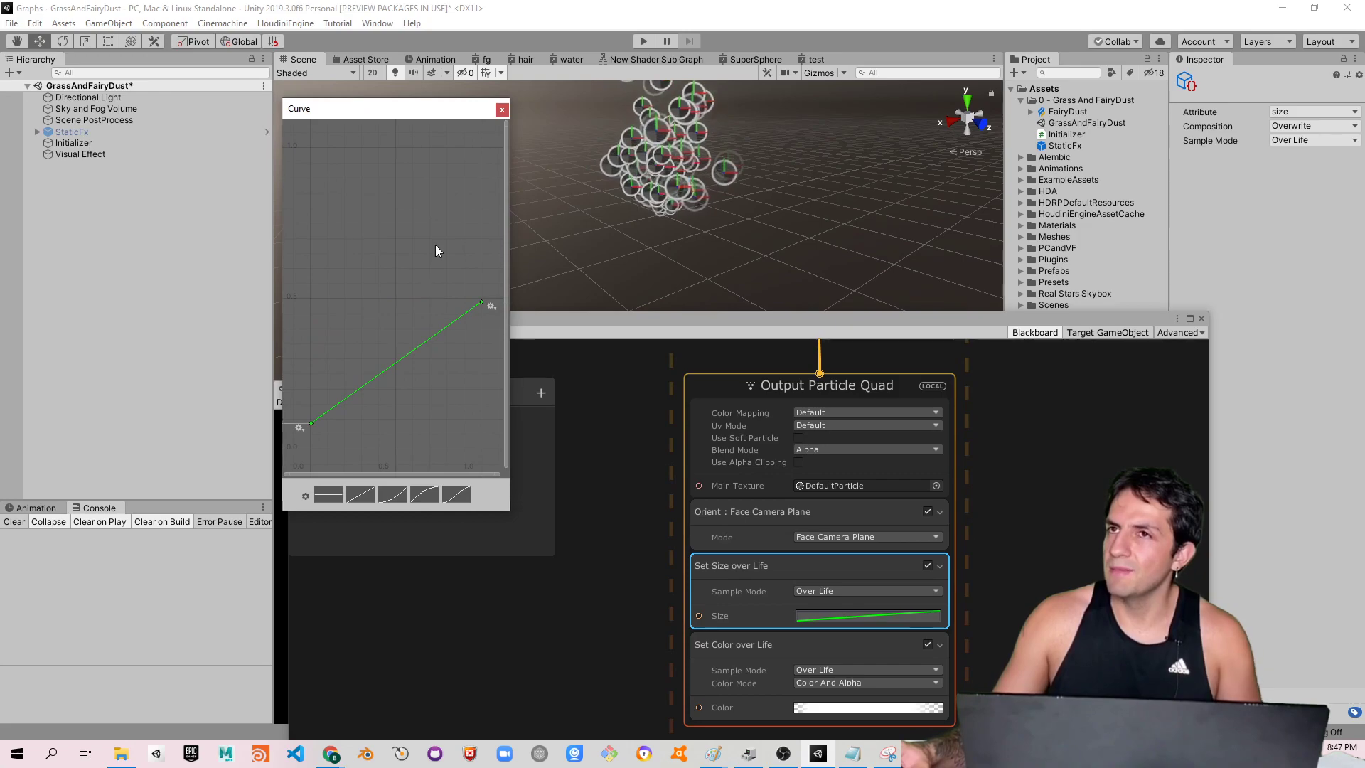
{"action": "left_click", "coordinate": [502, 109]}
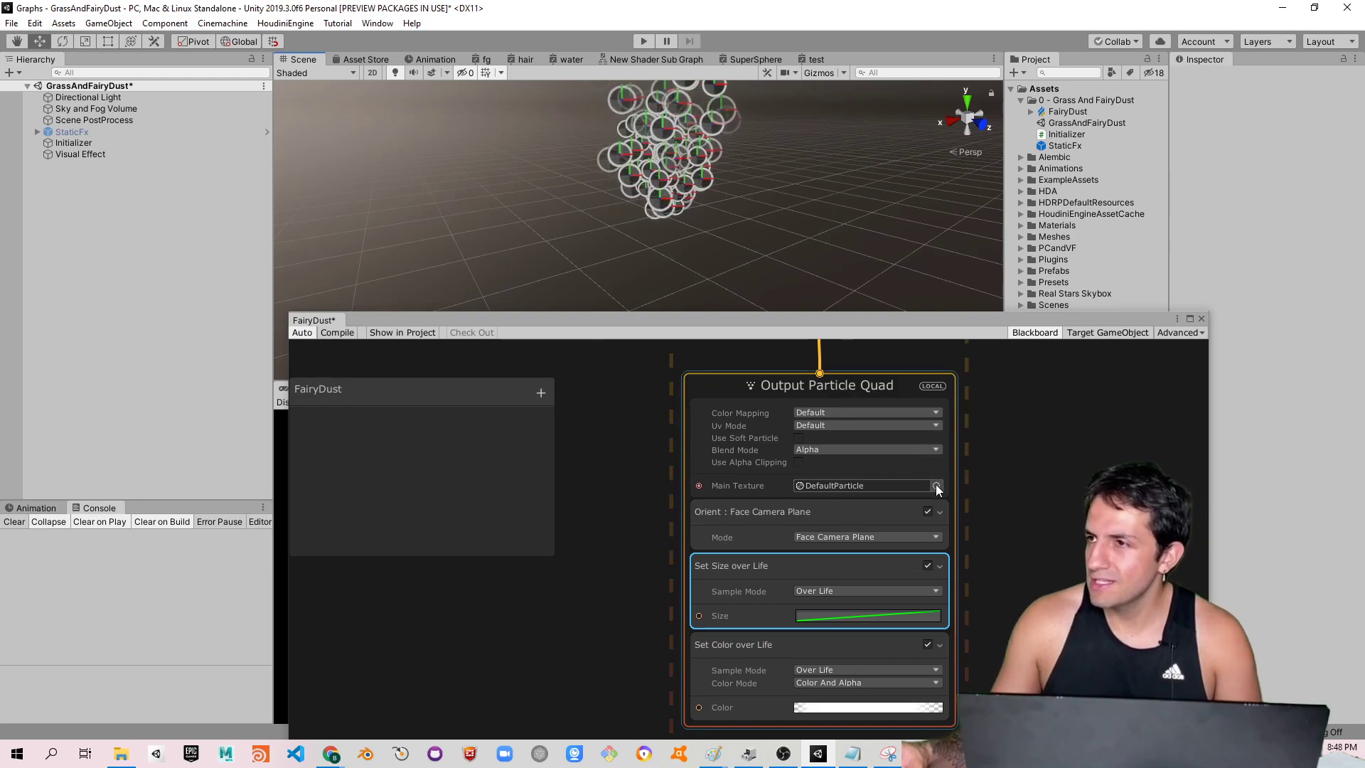
Set Output Particle Quad's Main Texture to Default-Particle
{"action": "left_click", "coordinate": [889, 486]}
{"action": "left_click", "coordinate": [936, 485]}
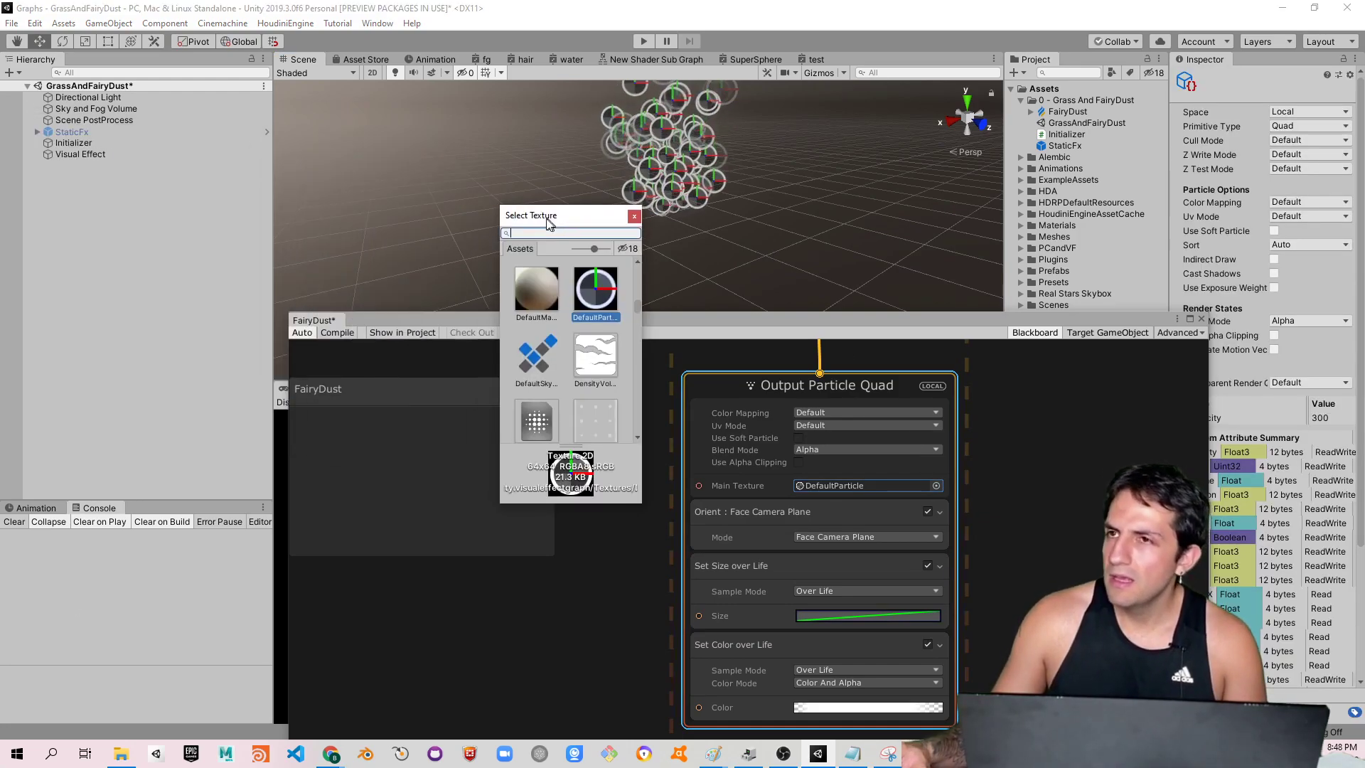
{"action": "scroll", "coordinate": [455, 286], "scroll_direction": "down", "scroll_amount": 3}
{"action": "left_click_drag", "start_coordinate": [485, 266], "coordinate": [479, 398]}
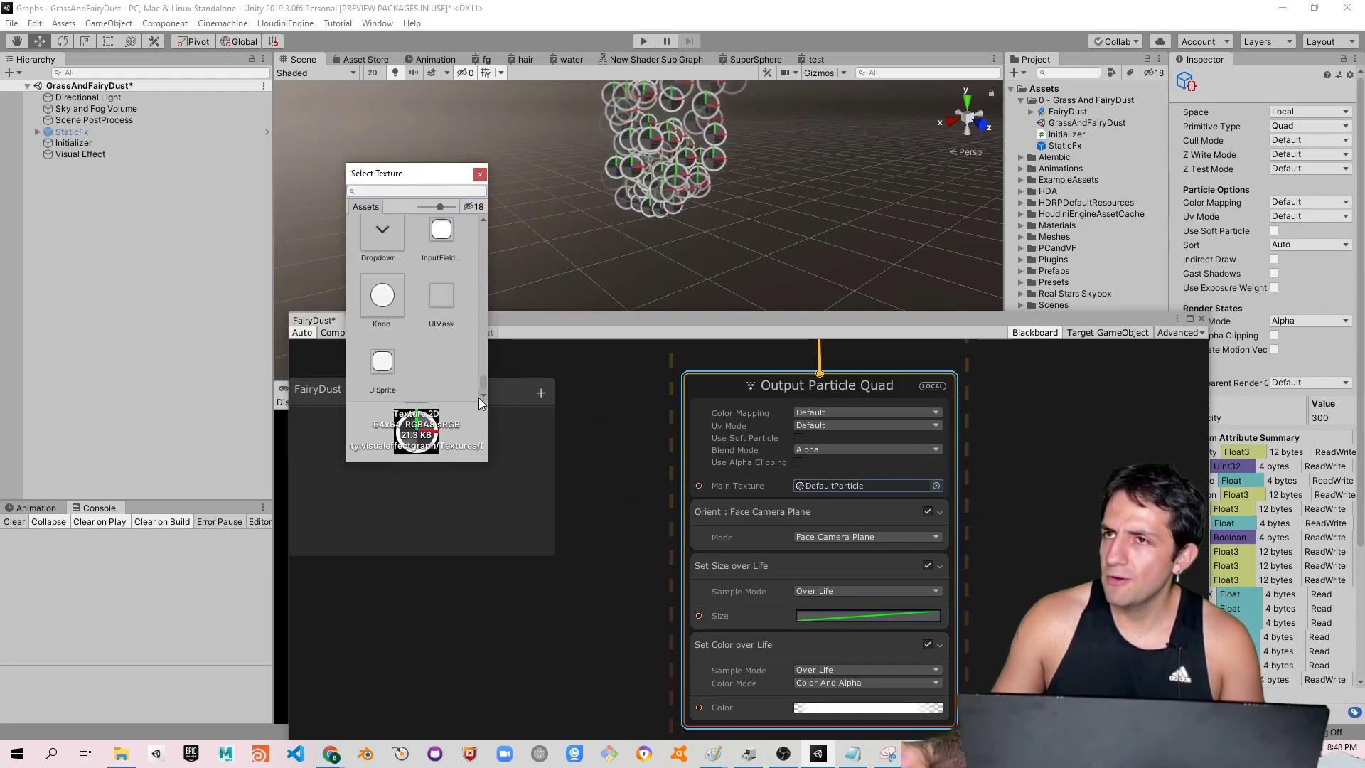
{"action": "scroll", "coordinate": [448, 347], "scroll_direction": "up", "scroll_amount": 2}
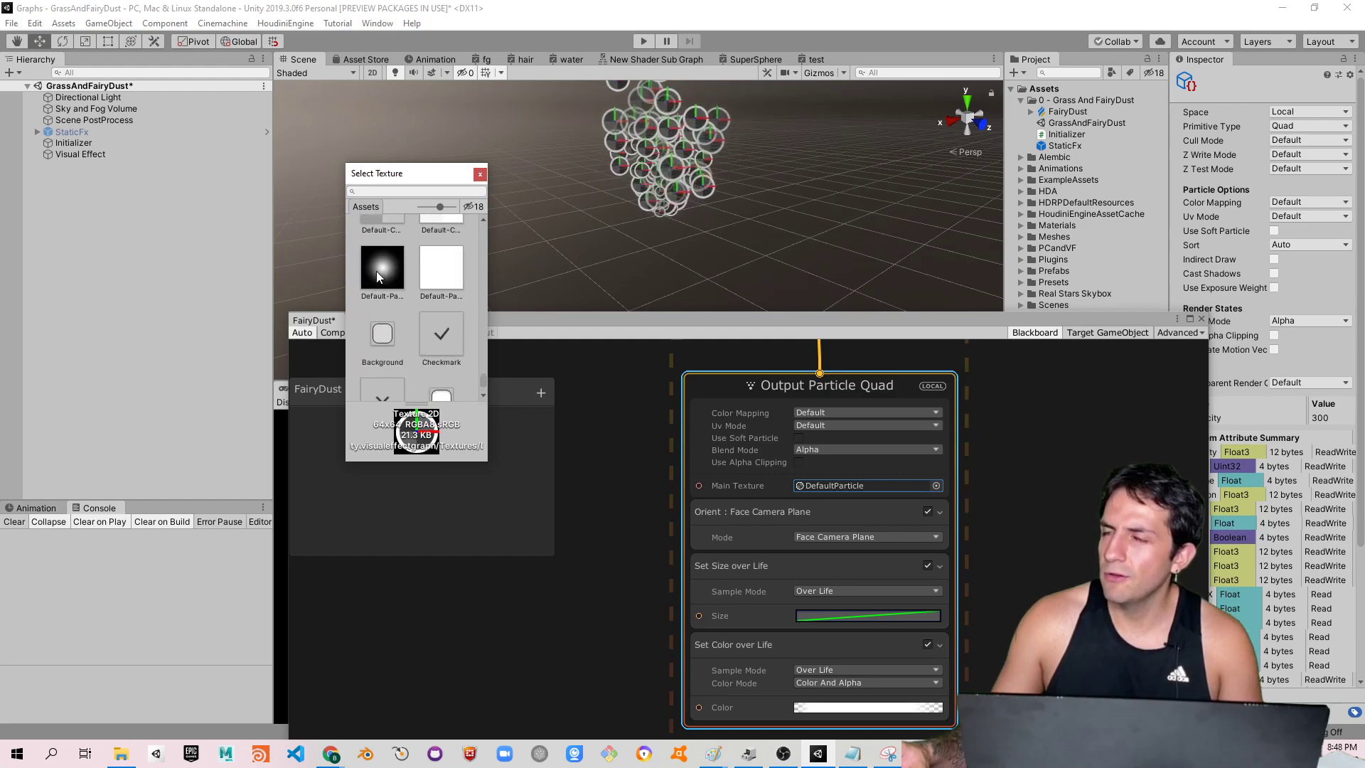
{"action": "double_click", "coordinate": [377, 271]}
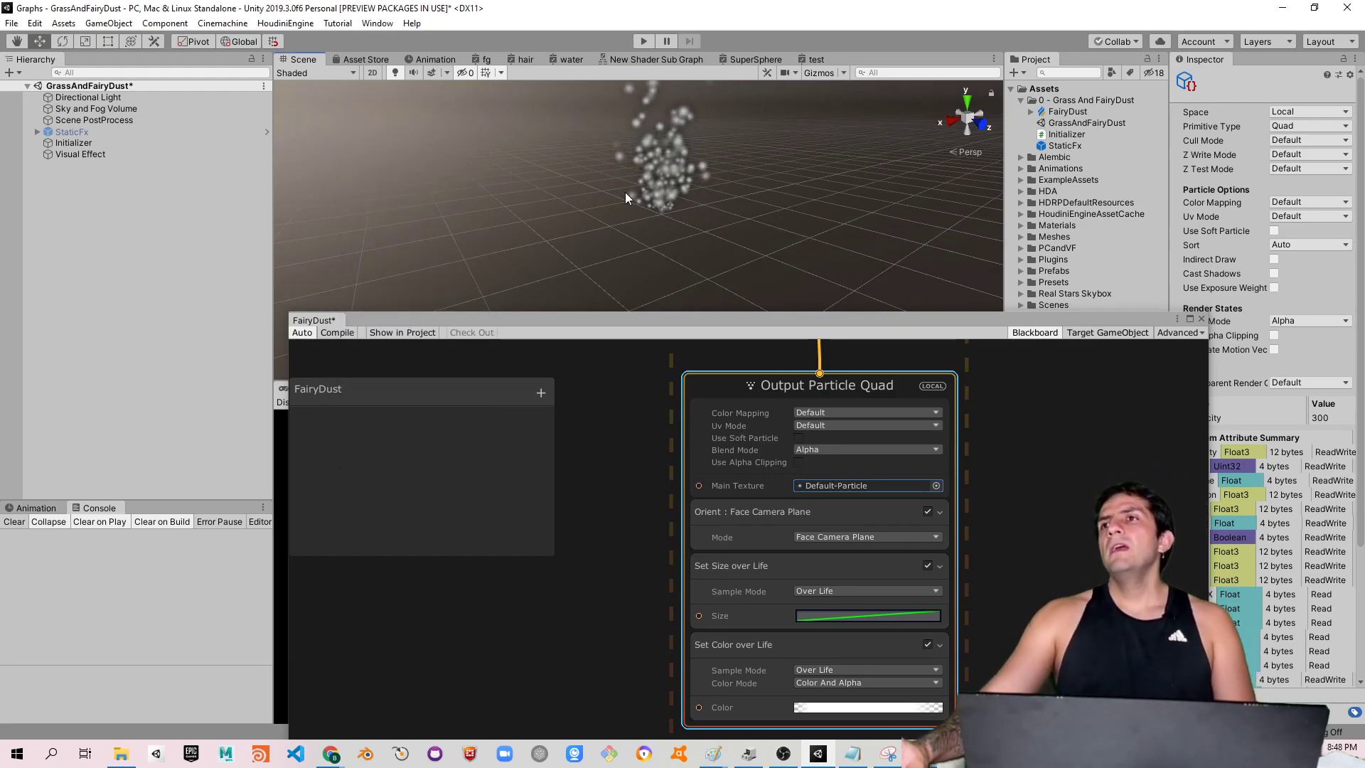
Scroll down to the Set Color over Life block and select it
{"action": "scroll", "coordinate": [688, 173], "scroll_direction": "up", "scroll_amount": 2}
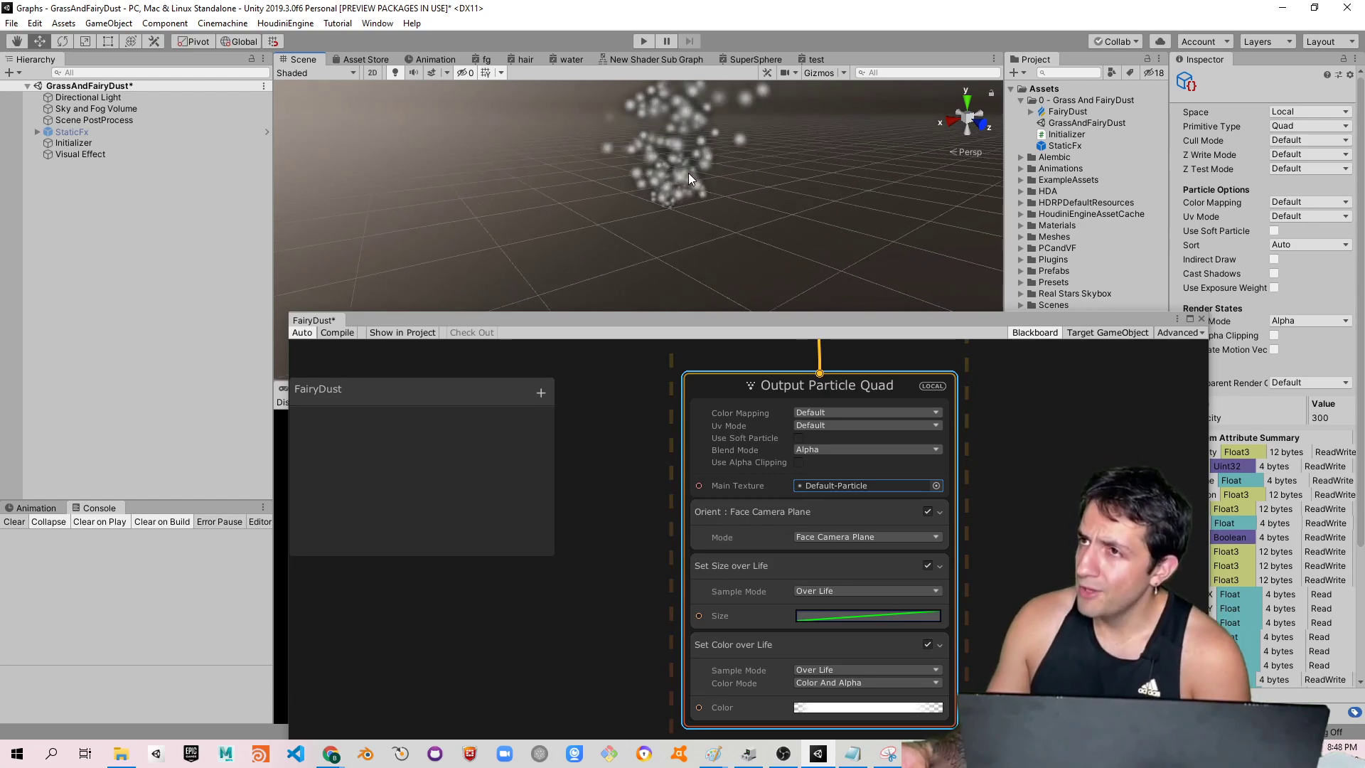
{"action": "scroll", "coordinate": [726, 151], "scroll_direction": "up", "scroll_amount": 2}
{"action": "scroll", "coordinate": [726, 151], "scroll_direction": "up", "scroll_amount": 2}
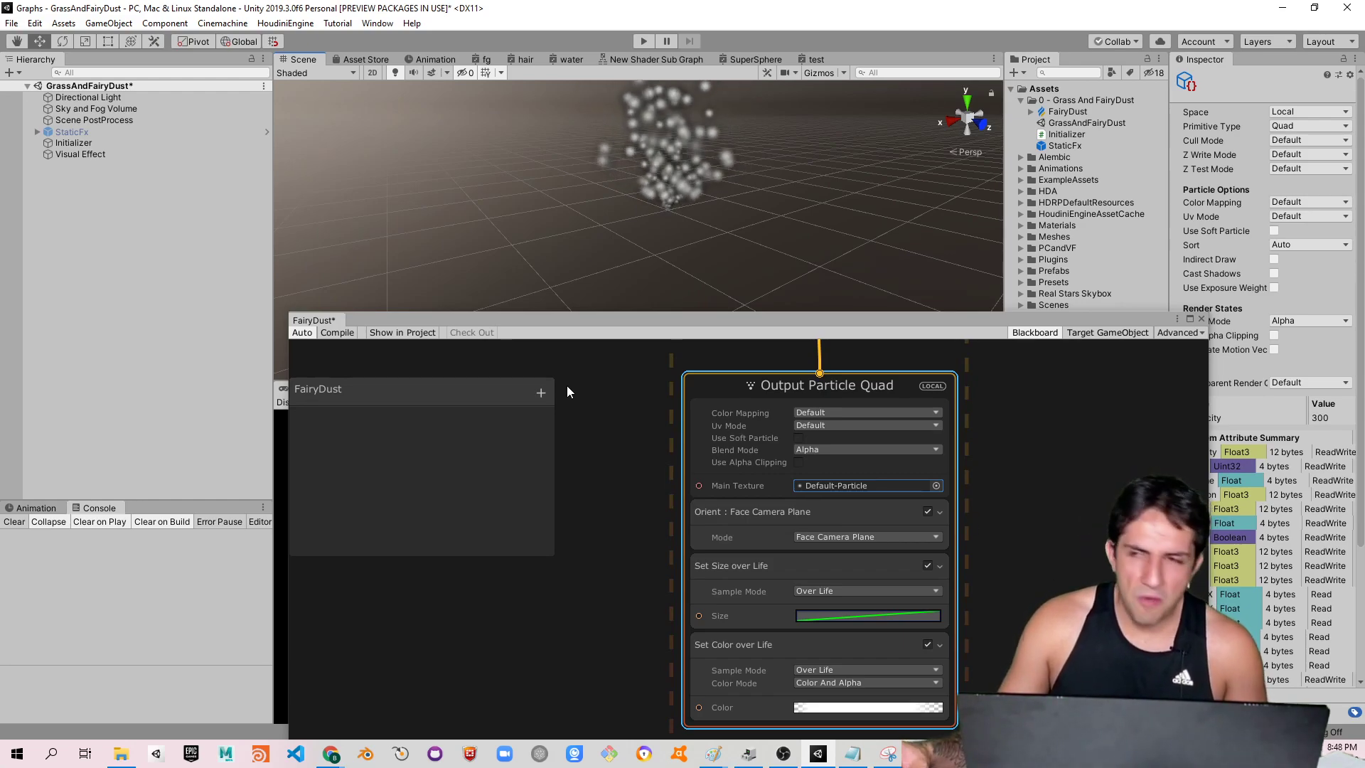
{"action": "middle_click_drag", "start_coordinate": [886, 694], "coordinate": [895, 618]}
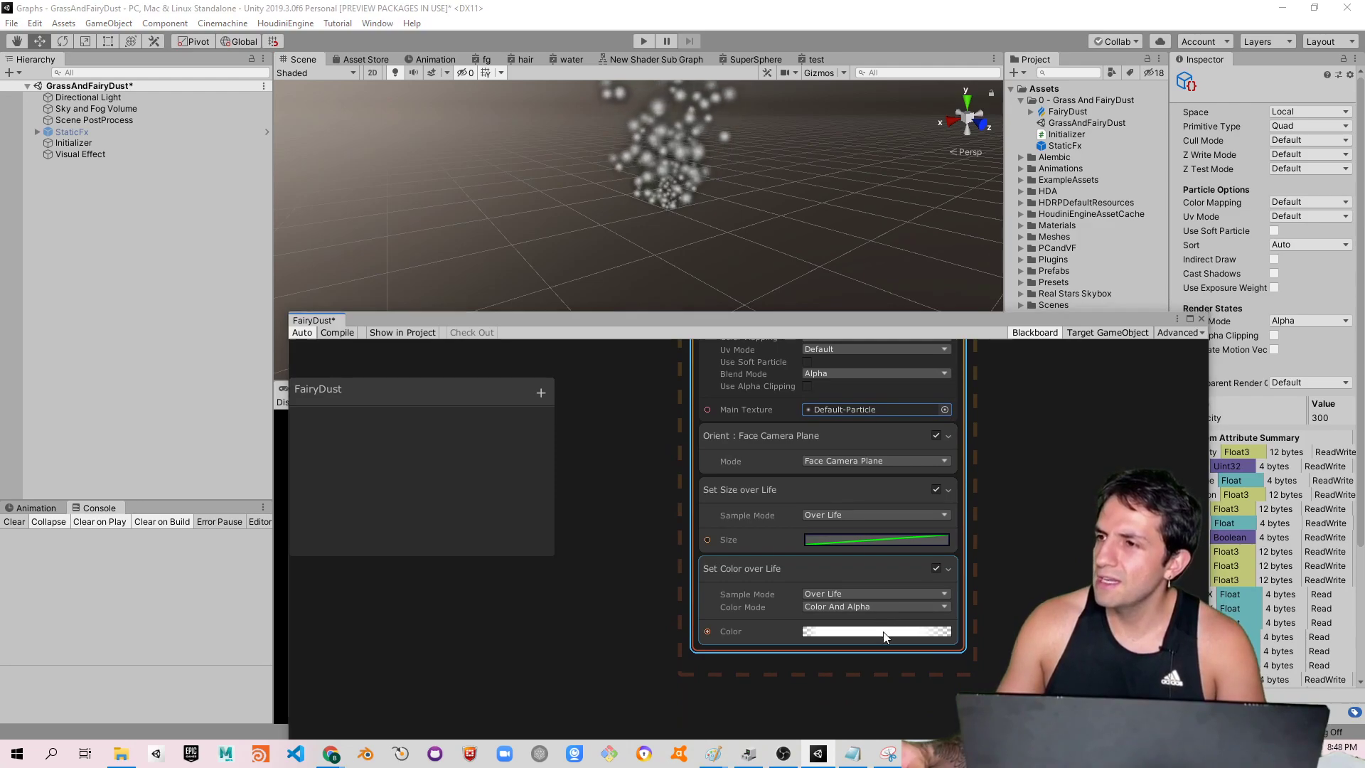
{"action": "left_click", "coordinate": [894, 618]}
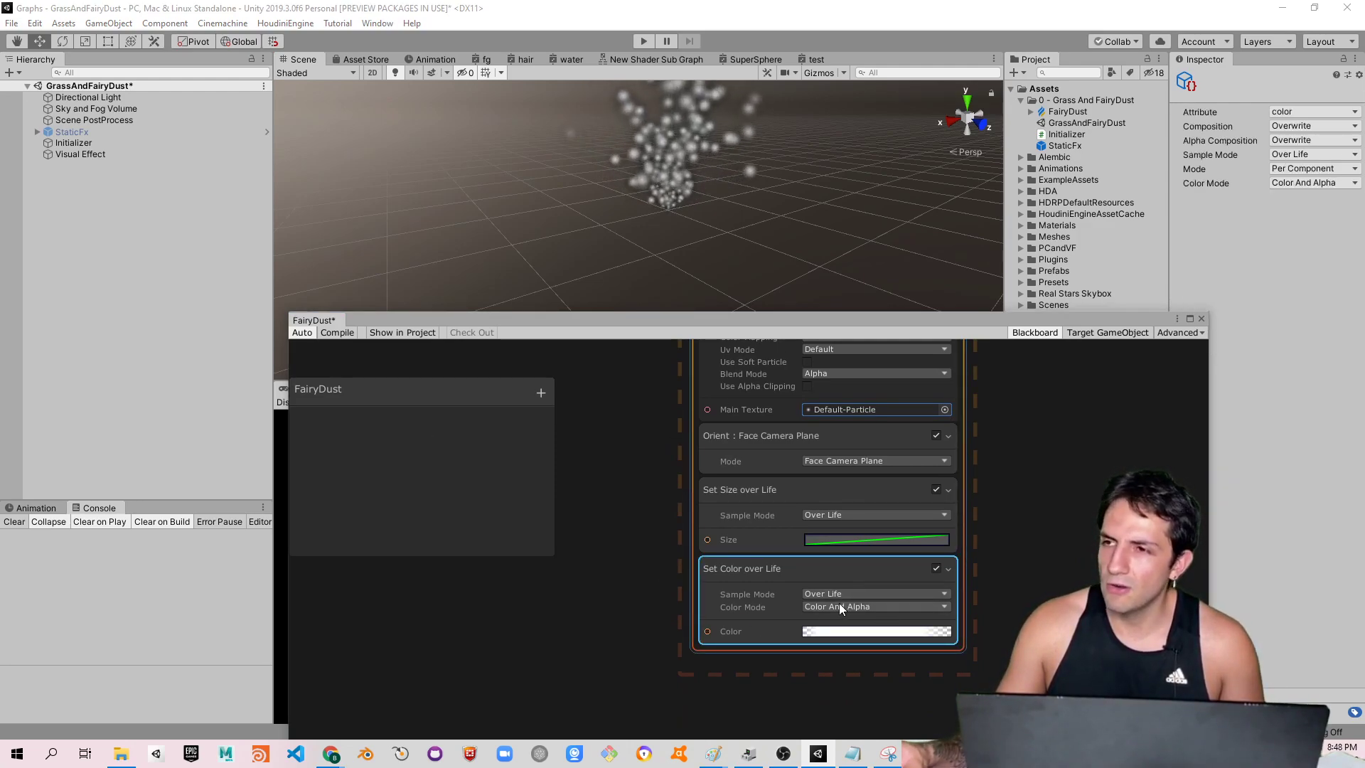
Try the magenta, blue, cyan and orange gradient presets, then keep the white preset
{"action": "left_click", "coordinate": [876, 631]}
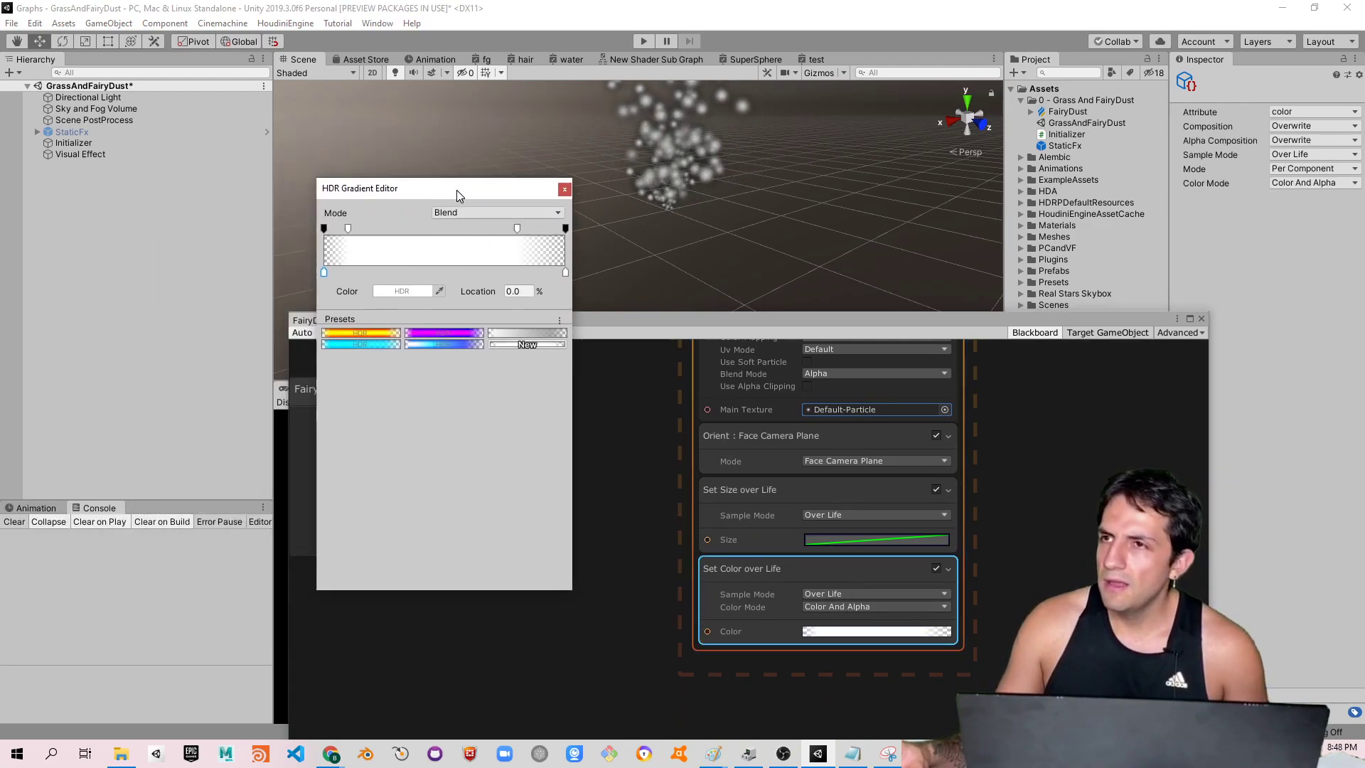
{"action": "left_click_drag", "start_coordinate": [456, 190], "coordinate": [263, 134]}
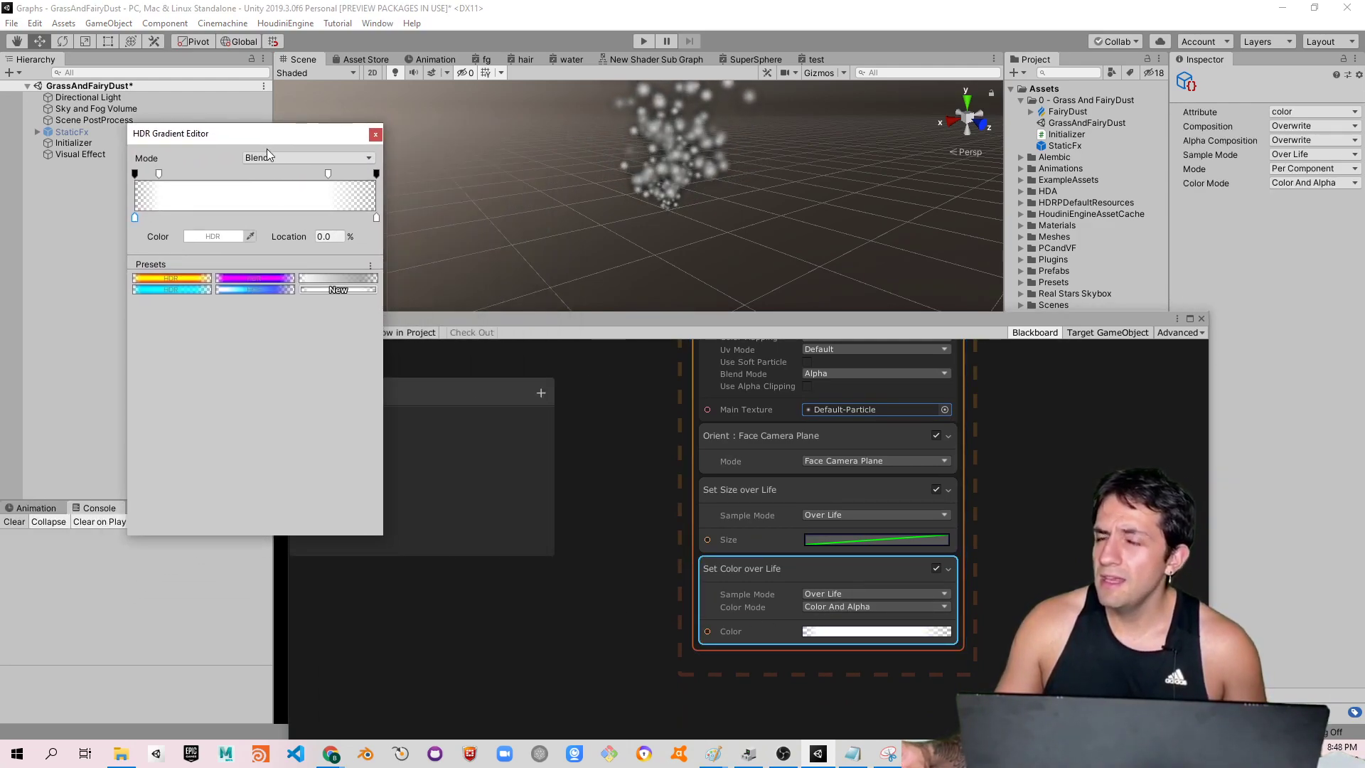
{"action": "left_click", "coordinate": [258, 277]}
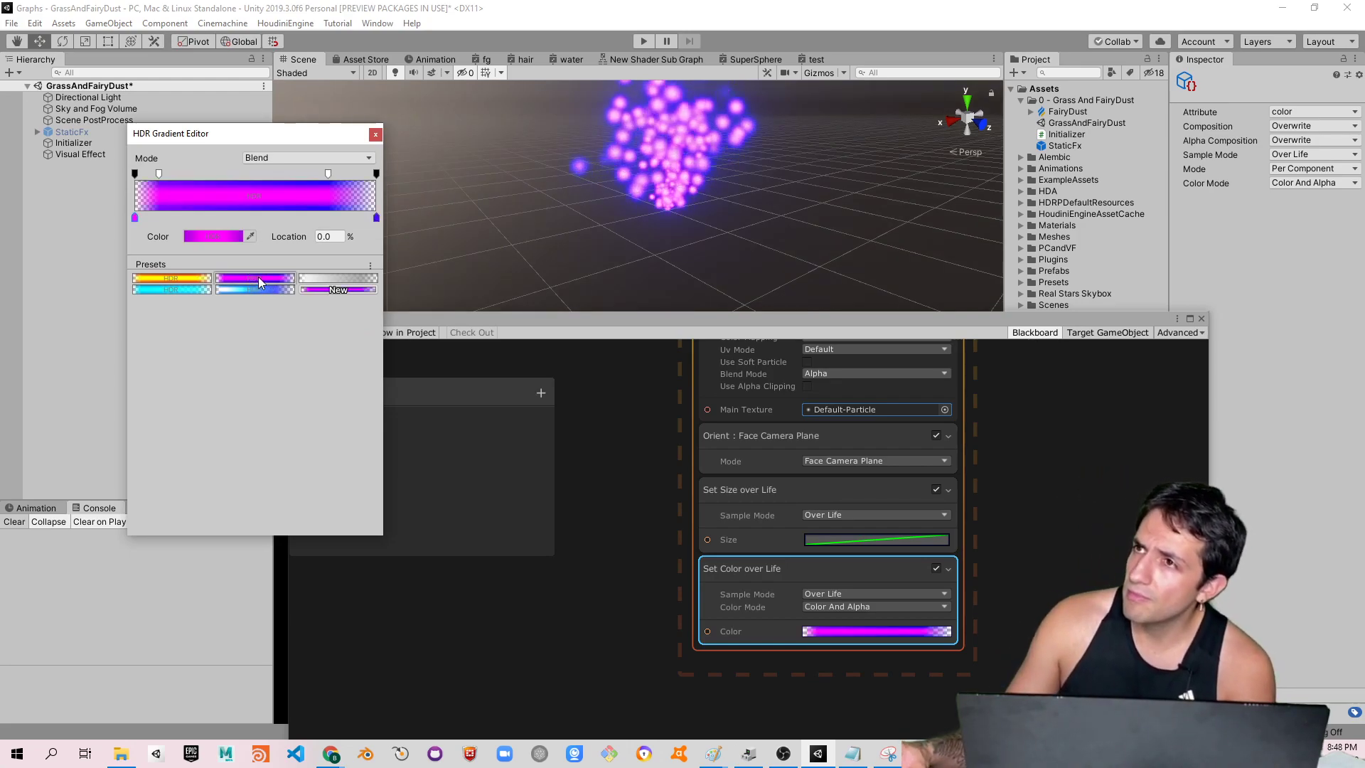
{"action": "left_click", "coordinate": [235, 289]}
{"action": "left_click", "coordinate": [188, 291]}
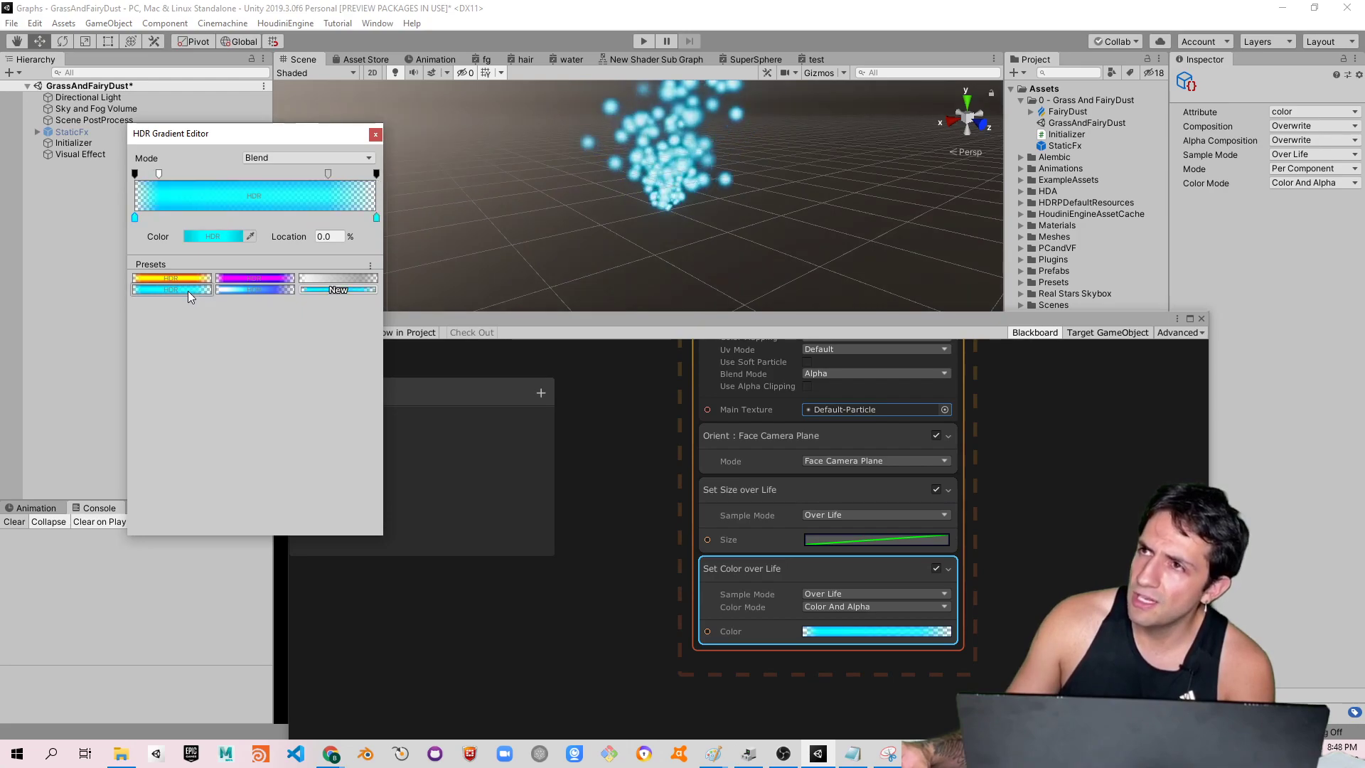
{"action": "left_click", "coordinate": [173, 277]}
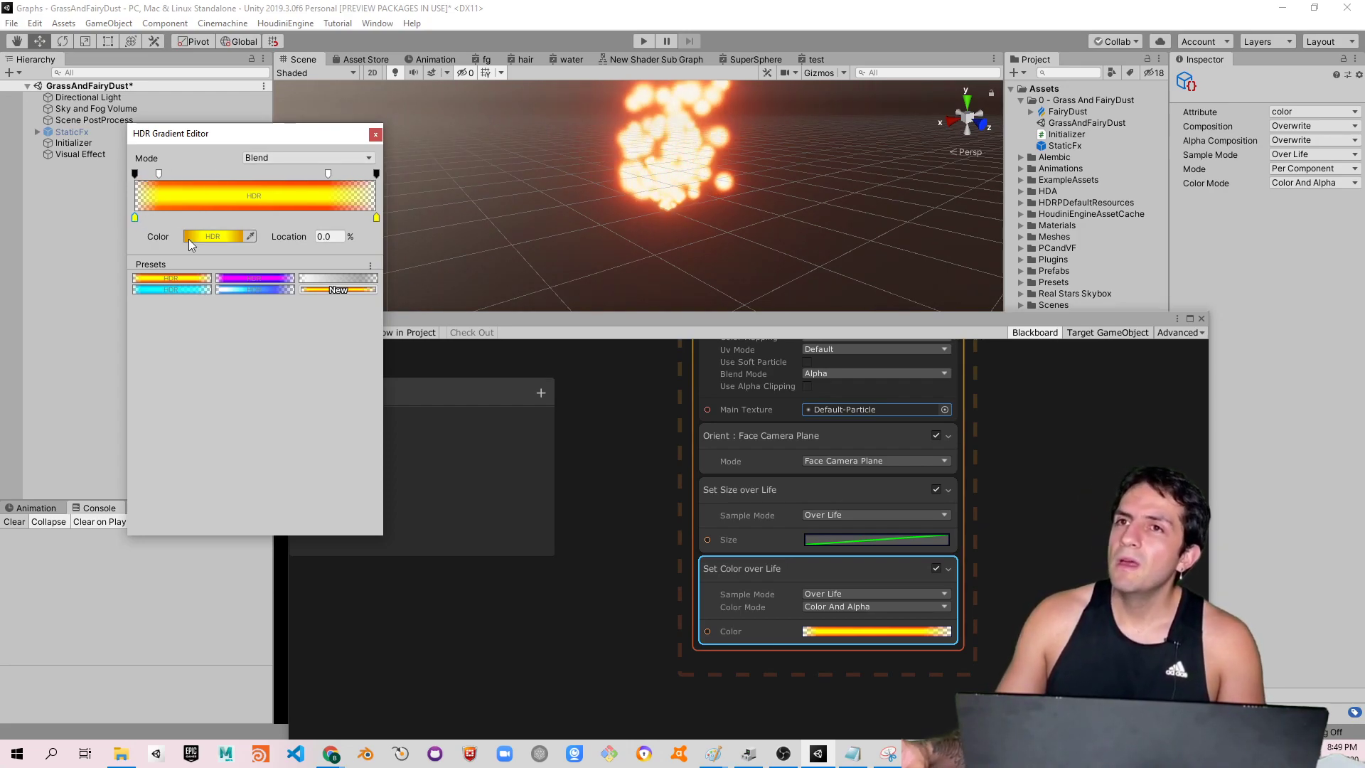
{"action": "left_click", "coordinate": [326, 280]}
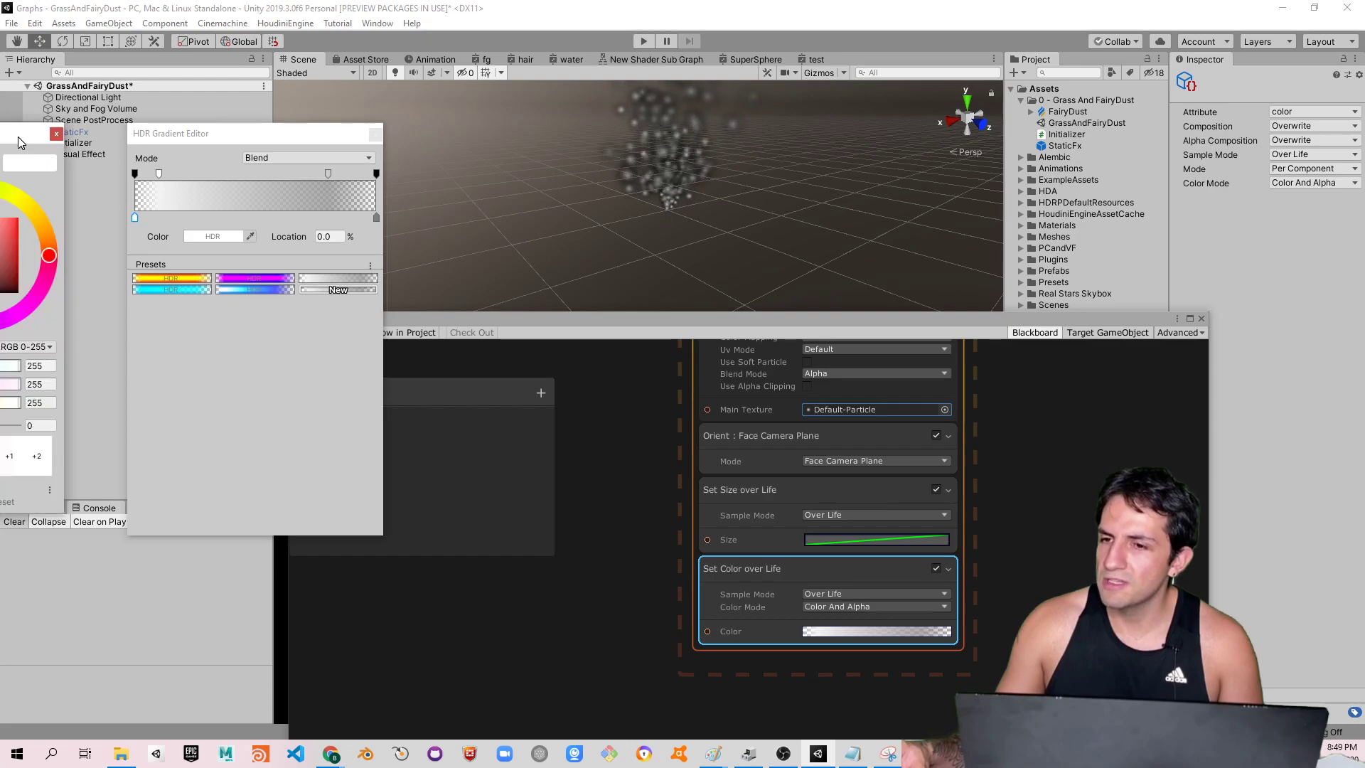
Set the gradient's start colour to fully saturated bright green at intensity 2
{"action": "left_click_drag", "start_coordinate": [0, 124], "coordinate": [1192, 142]}
{"action": "left_click", "coordinate": [1164, 195]}
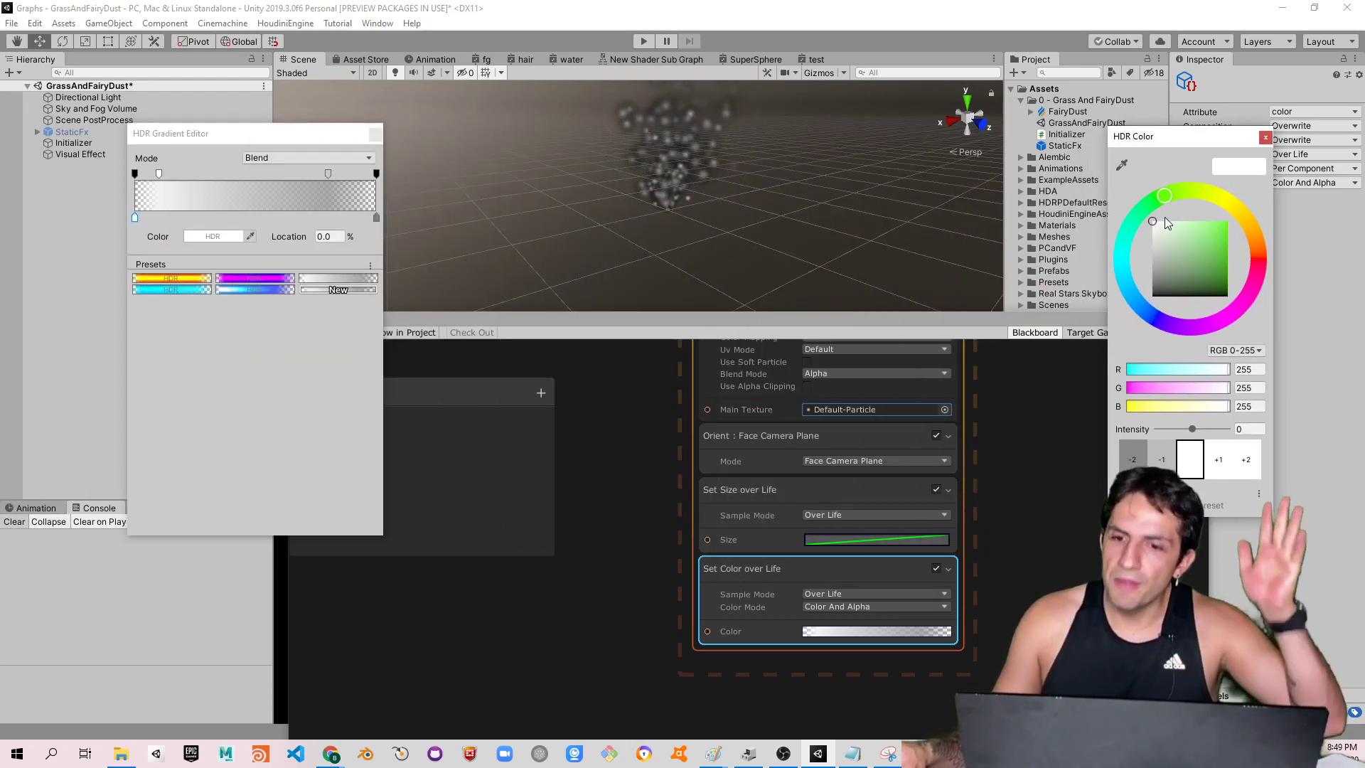
{"action": "left_click_drag", "start_coordinate": [1172, 226], "coordinate": [1298, 179]}
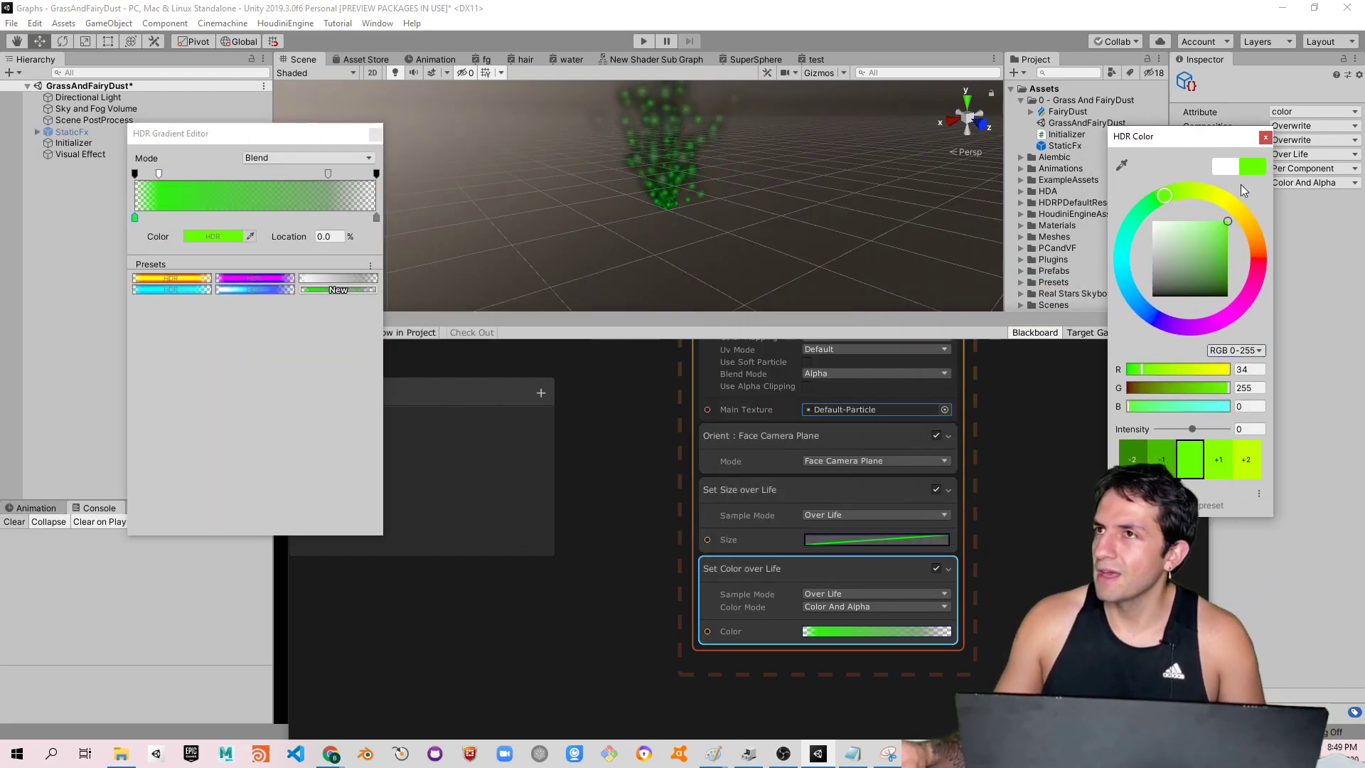
{"action": "left_click", "coordinate": [1217, 458]}
{"action": "left_click", "coordinate": [1218, 459]}
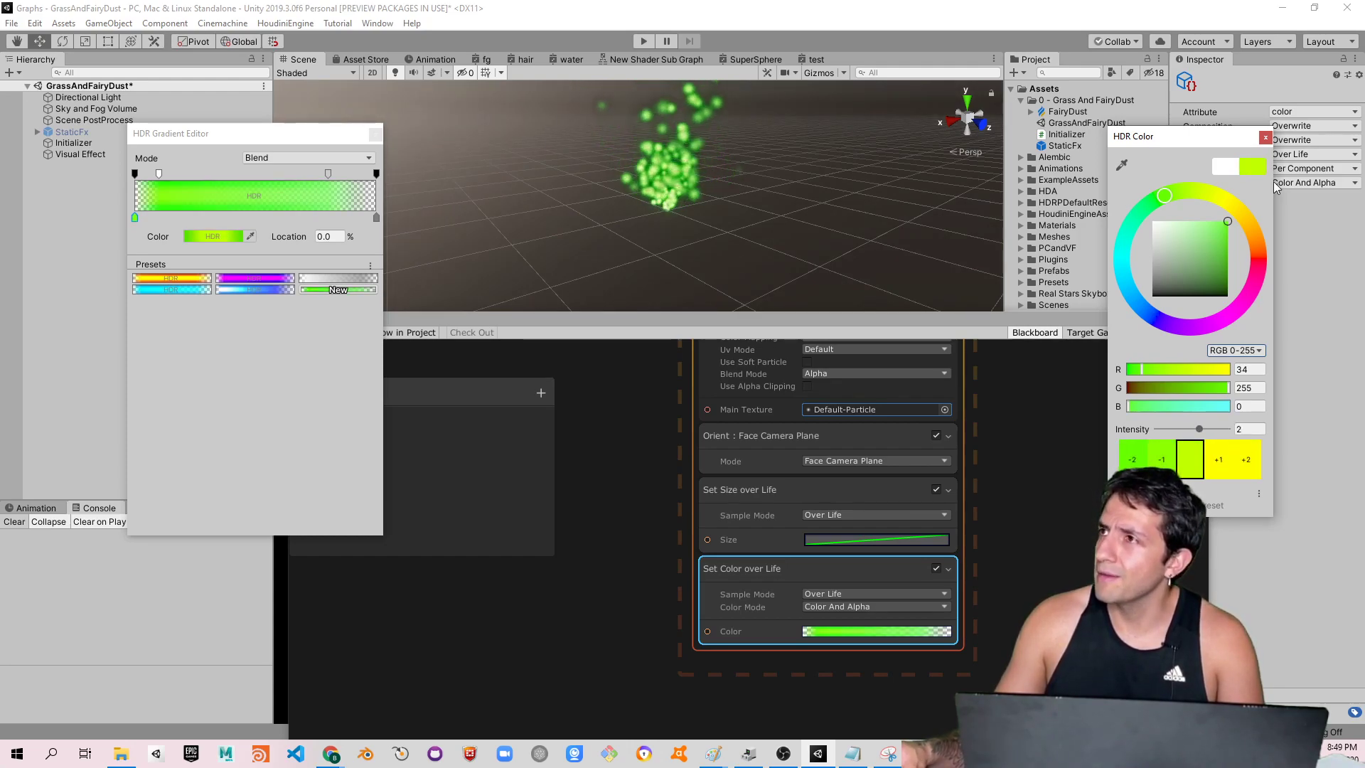
{"action": "left_click", "coordinate": [1266, 138]}
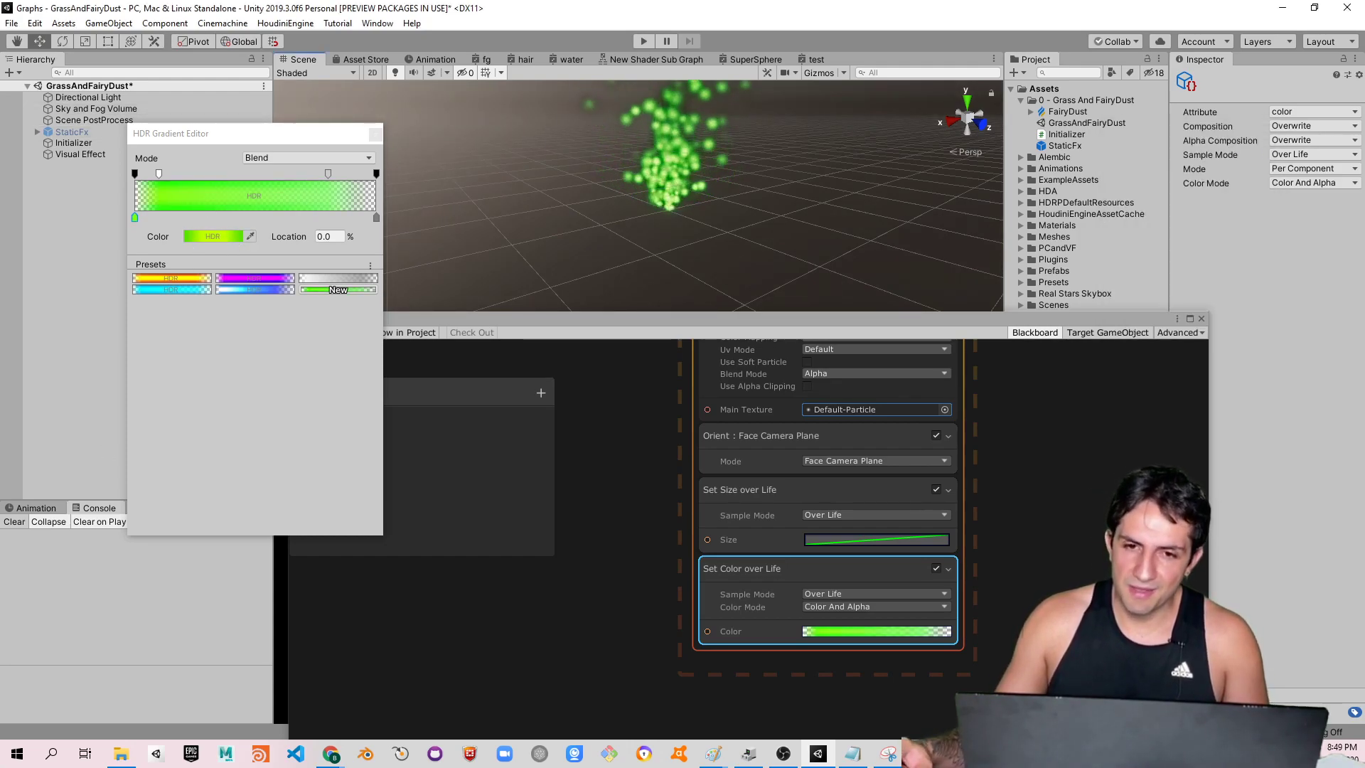
Add a bright, fully saturated magenta colour key at 20.9%
{"action": "left_click", "coordinate": [185, 216]}
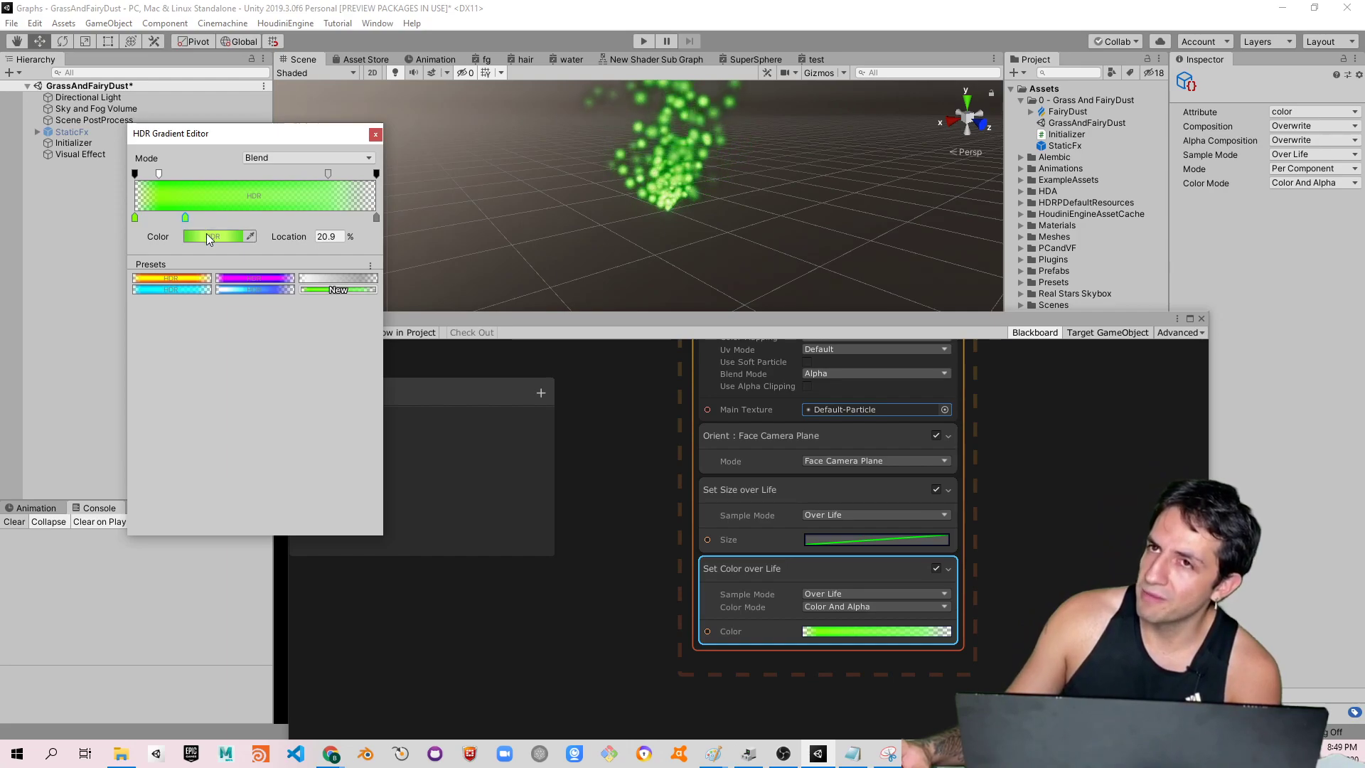
{"action": "left_click", "coordinate": [206, 235]}
{"action": "left_click", "coordinate": [1227, 321]}
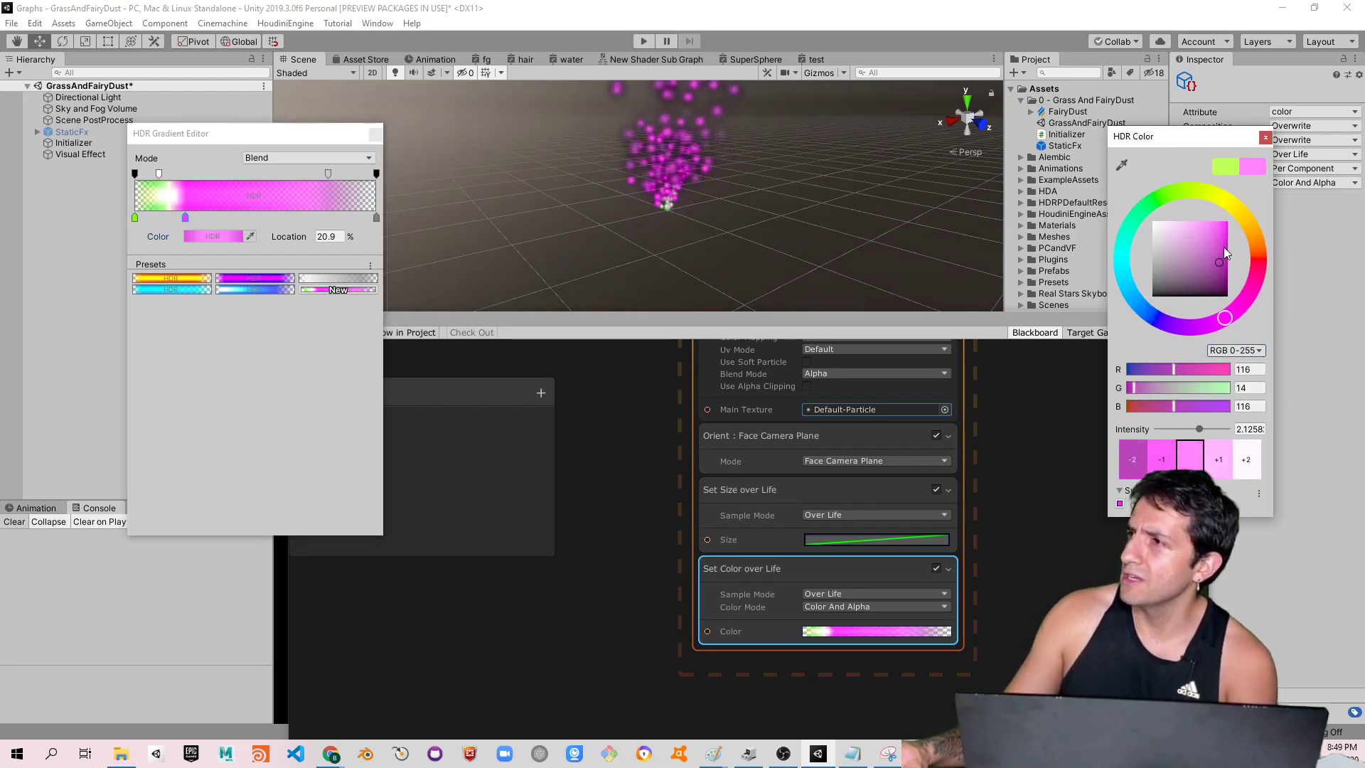
{"action": "left_click_drag", "start_coordinate": [1225, 241], "coordinate": [1235, 204]}
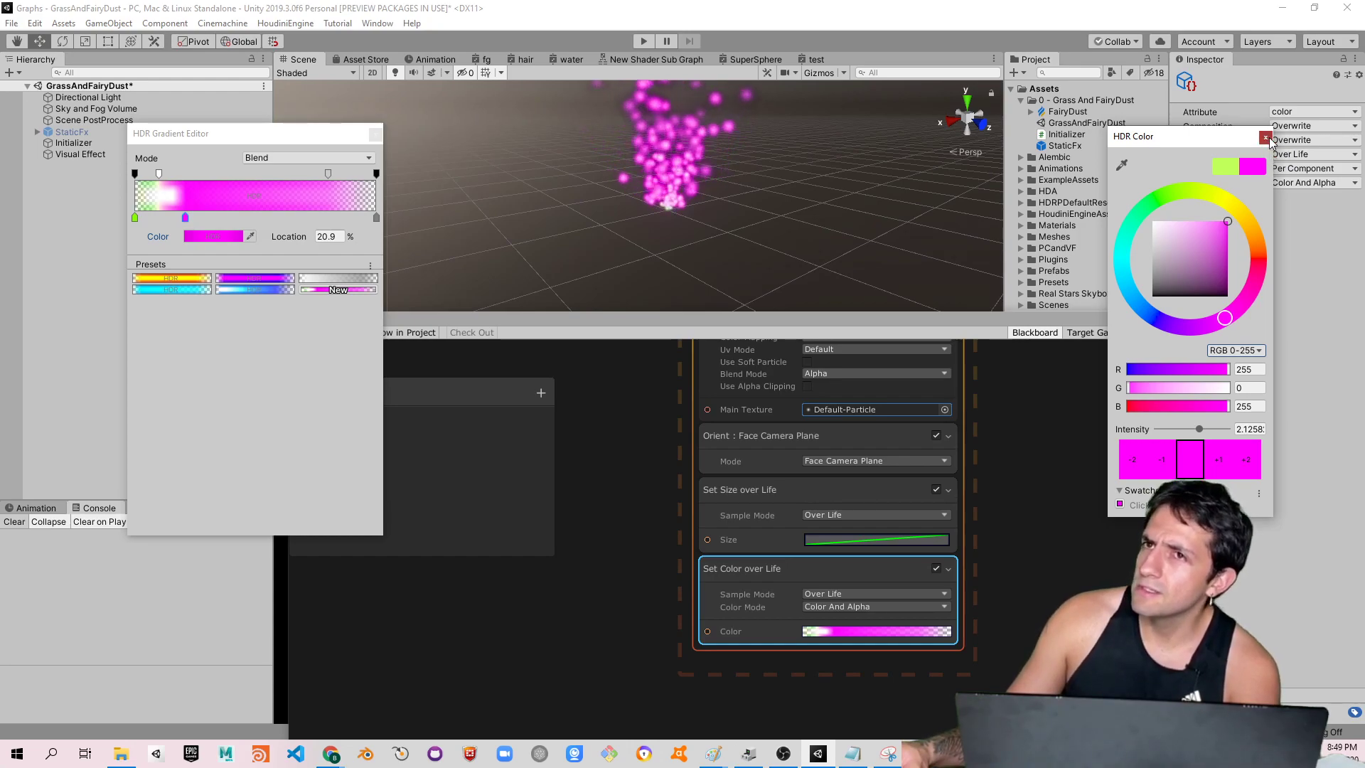
{"action": "left_click", "coordinate": [1266, 137]}
Add a bright yellow colour key at 62.9%
{"action": "left_click", "coordinate": [288, 216]}
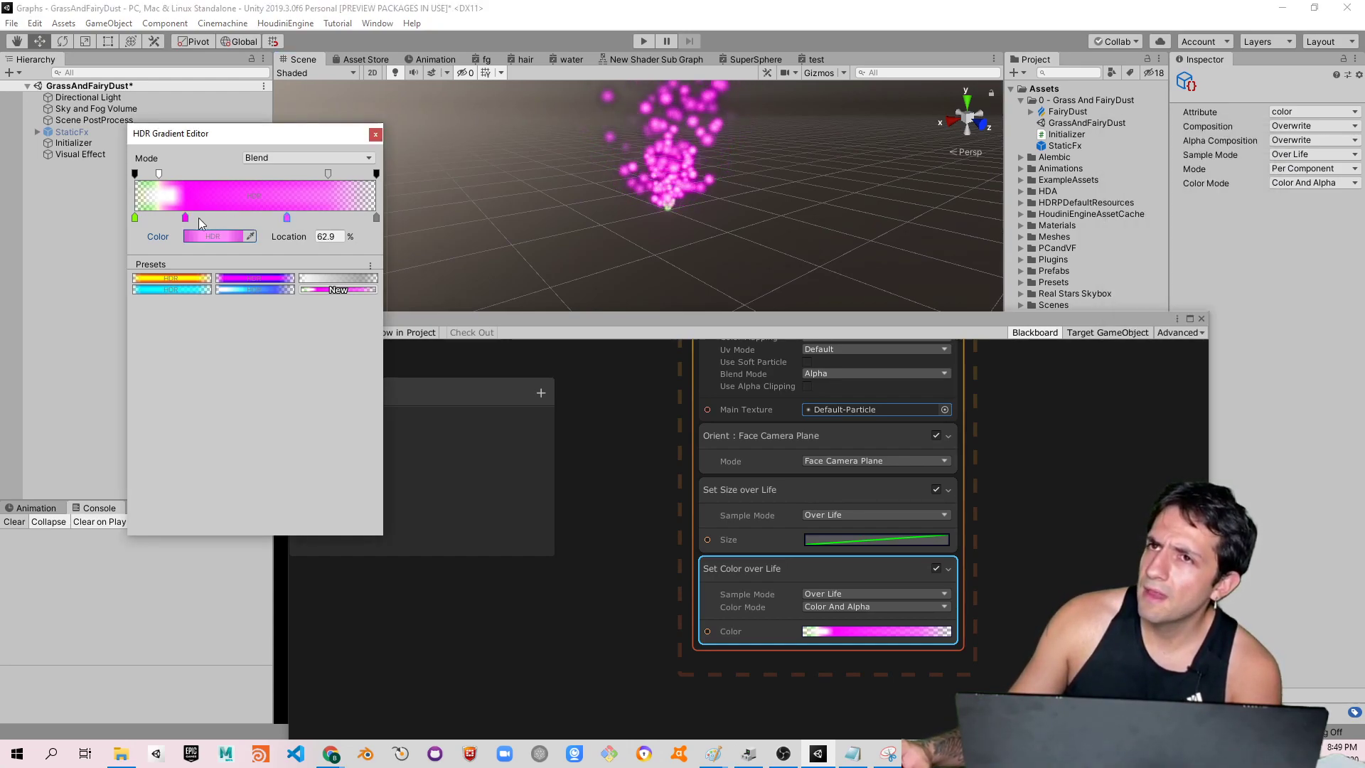
{"action": "left_click", "coordinate": [206, 235]}
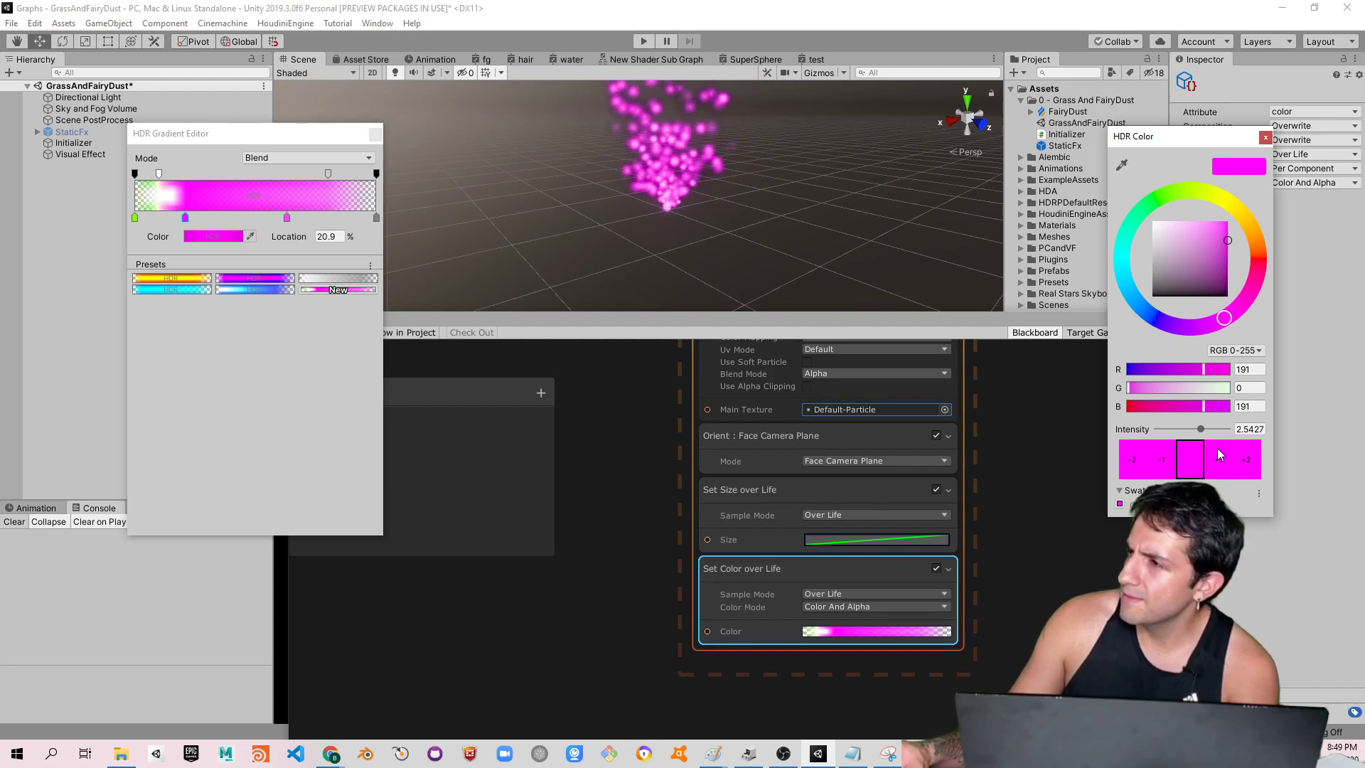
{"action": "left_click", "coordinate": [1266, 137]}
{"action": "left_click", "coordinate": [287, 217]}
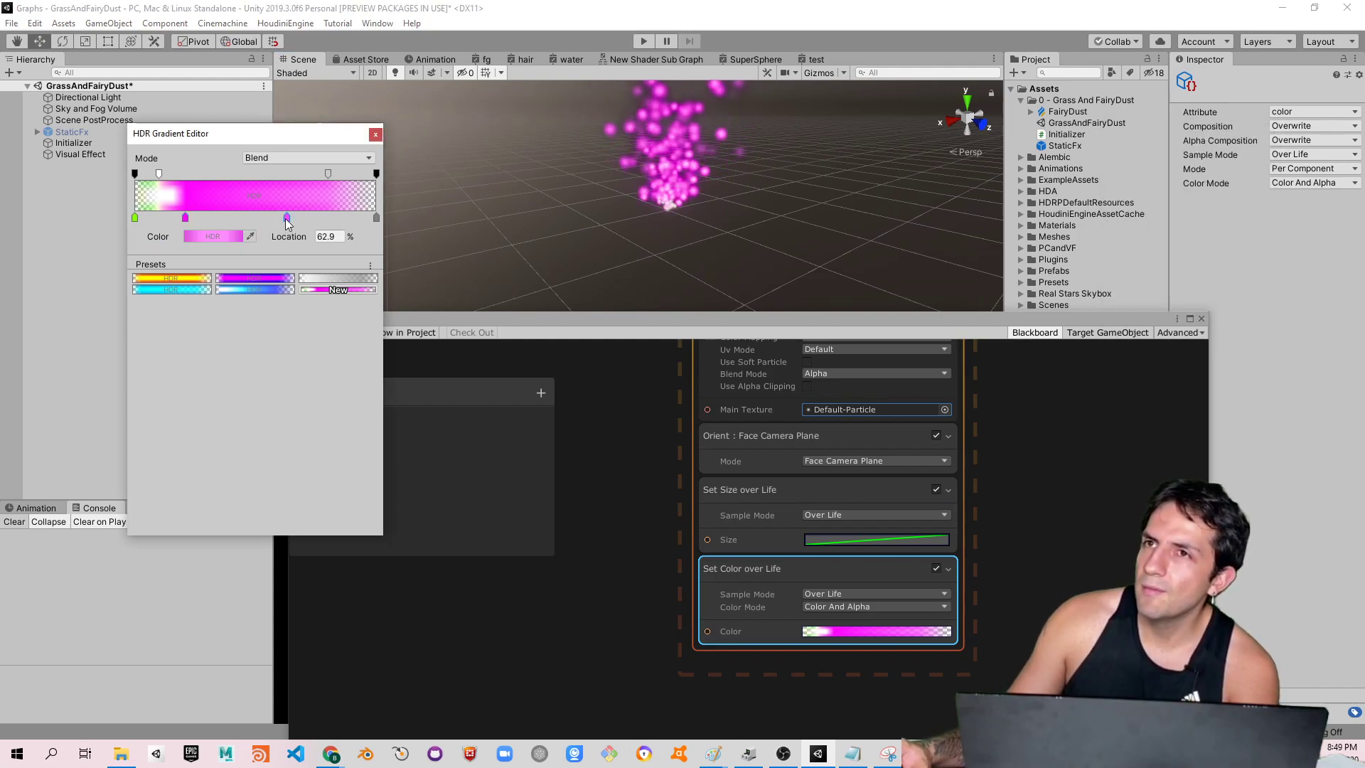
{"action": "left_click", "coordinate": [213, 236]}
{"action": "left_click_drag", "start_coordinate": [1215, 237], "coordinate": [1227, 221]}
{"action": "left_click", "coordinate": [1225, 201]}
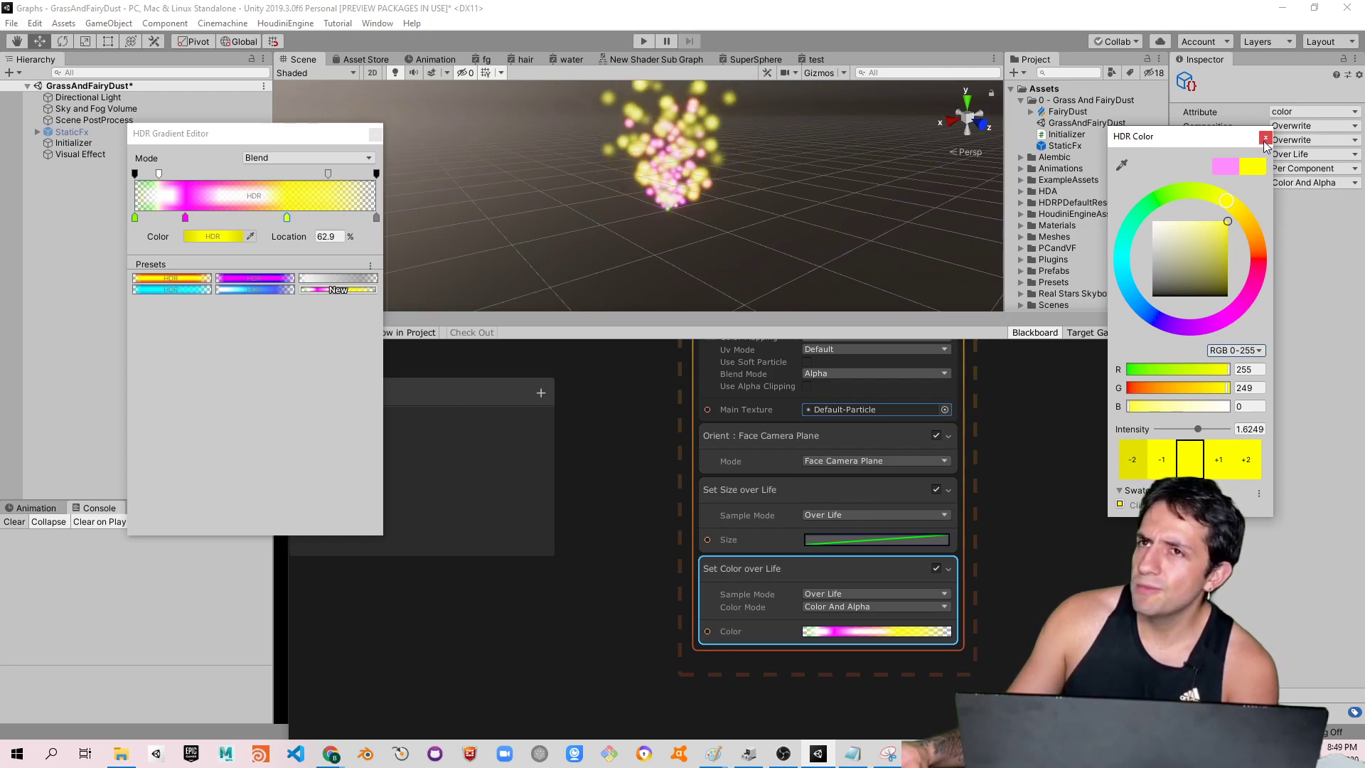
Set the 100% end colour key to a saturated cyan
{"action": "left_click", "coordinate": [377, 217]}
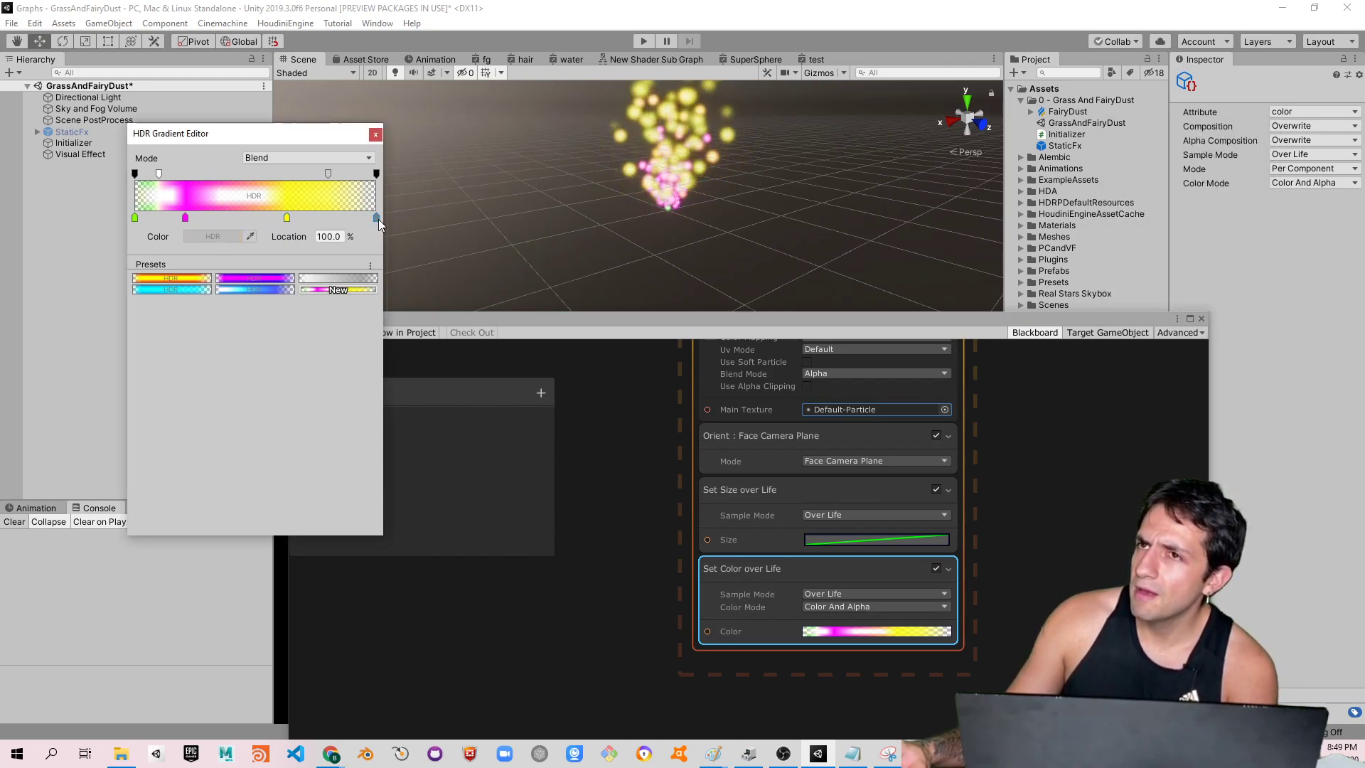
{"action": "left_click", "coordinate": [1146, 310]}
{"action": "left_click_drag", "start_coordinate": [1209, 238], "coordinate": [1271, 192]}
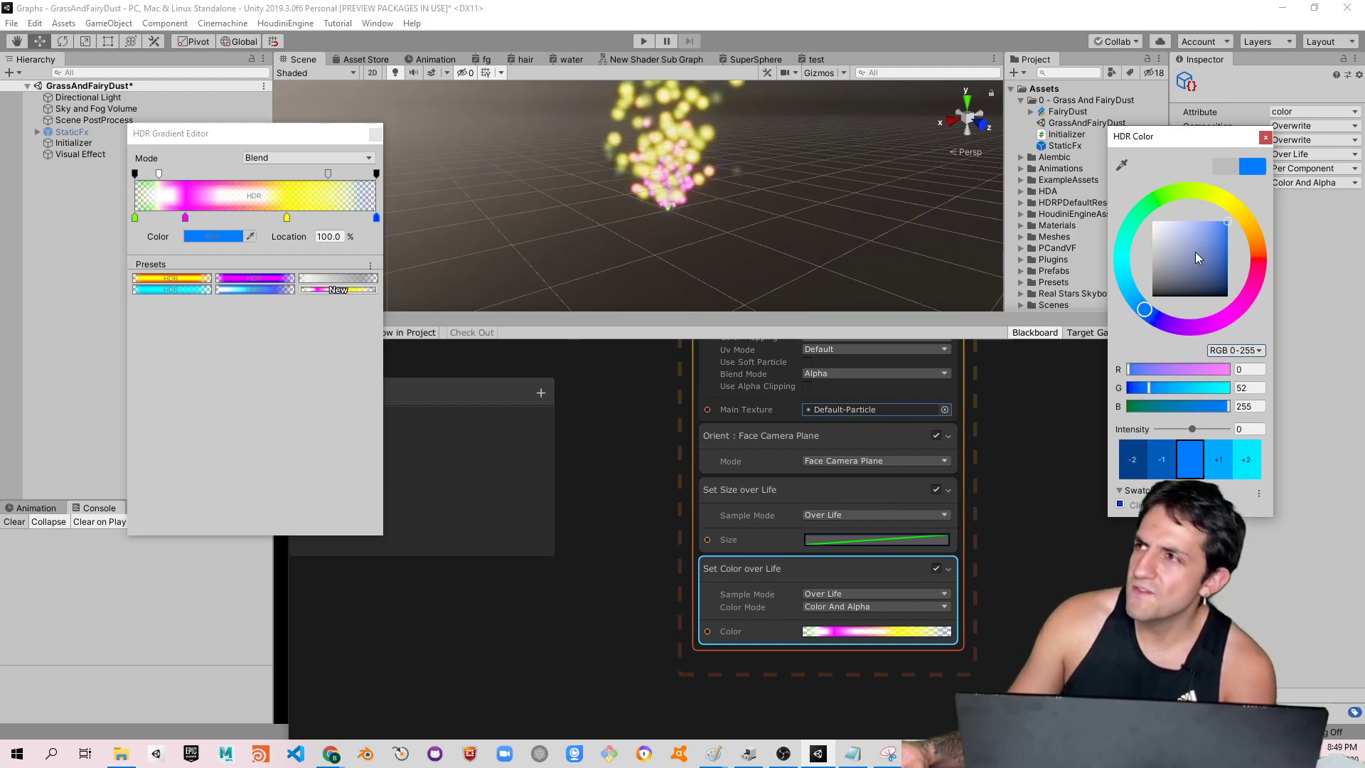
{"action": "mouse_move", "coordinate": [1144, 310]}
{"action": "left_mouse_down"}
{"action": "mouse_move", "coordinate": [1130, 276]}
{"action": "mouse_move", "coordinate": [1133, 296]}
{"action": "left_mouse_up"}
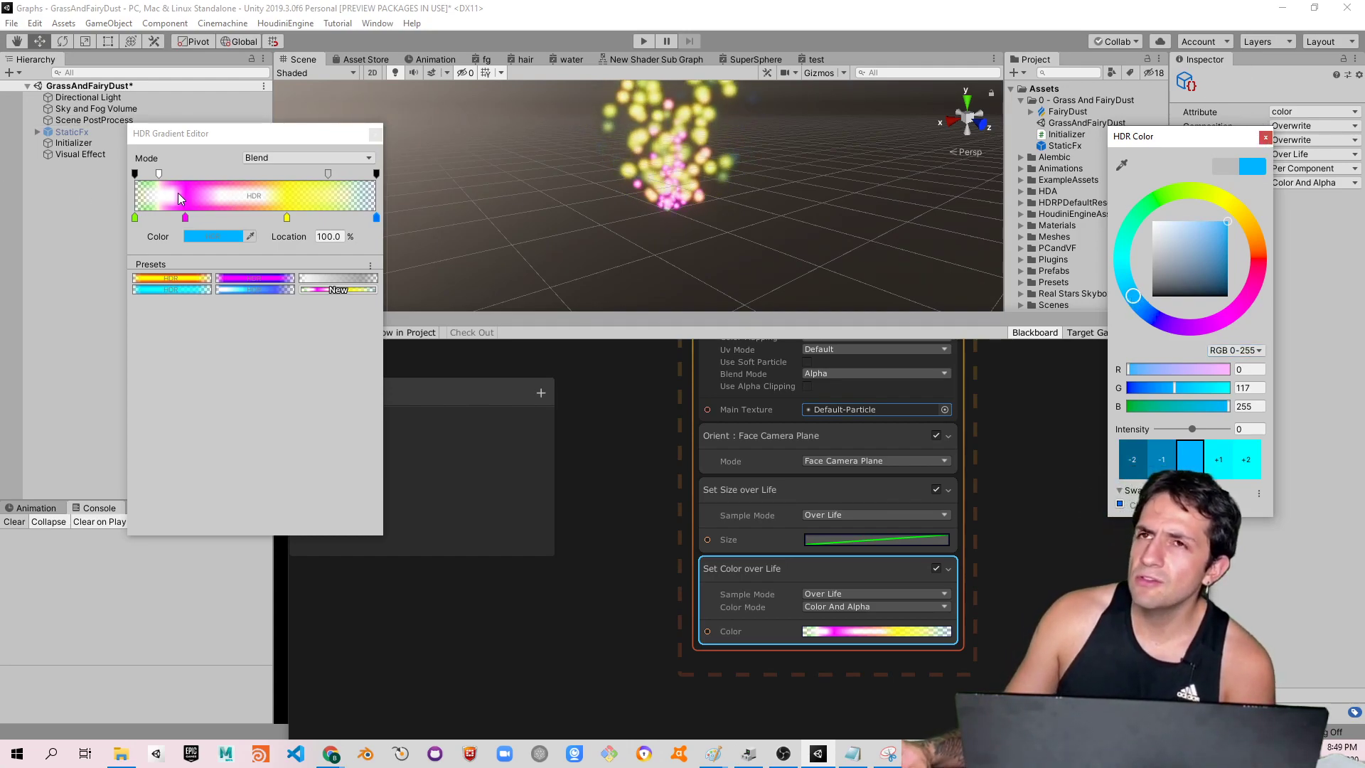
Delete the extra opacity keys, keeping alpha 255 at 0%, and close the HDR Gradient Editor
{"action": "left_click", "coordinate": [157, 174]}
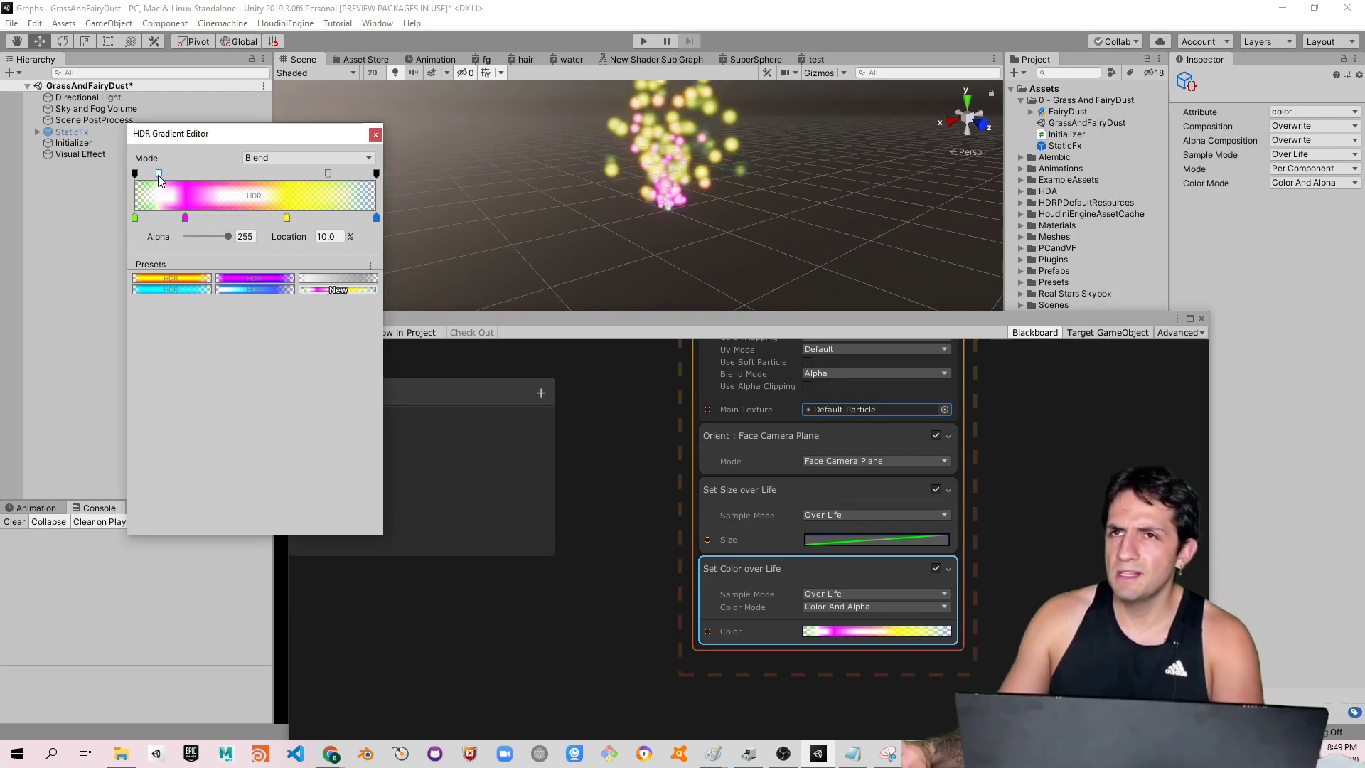
{"action": "key", "text": "Delete"}
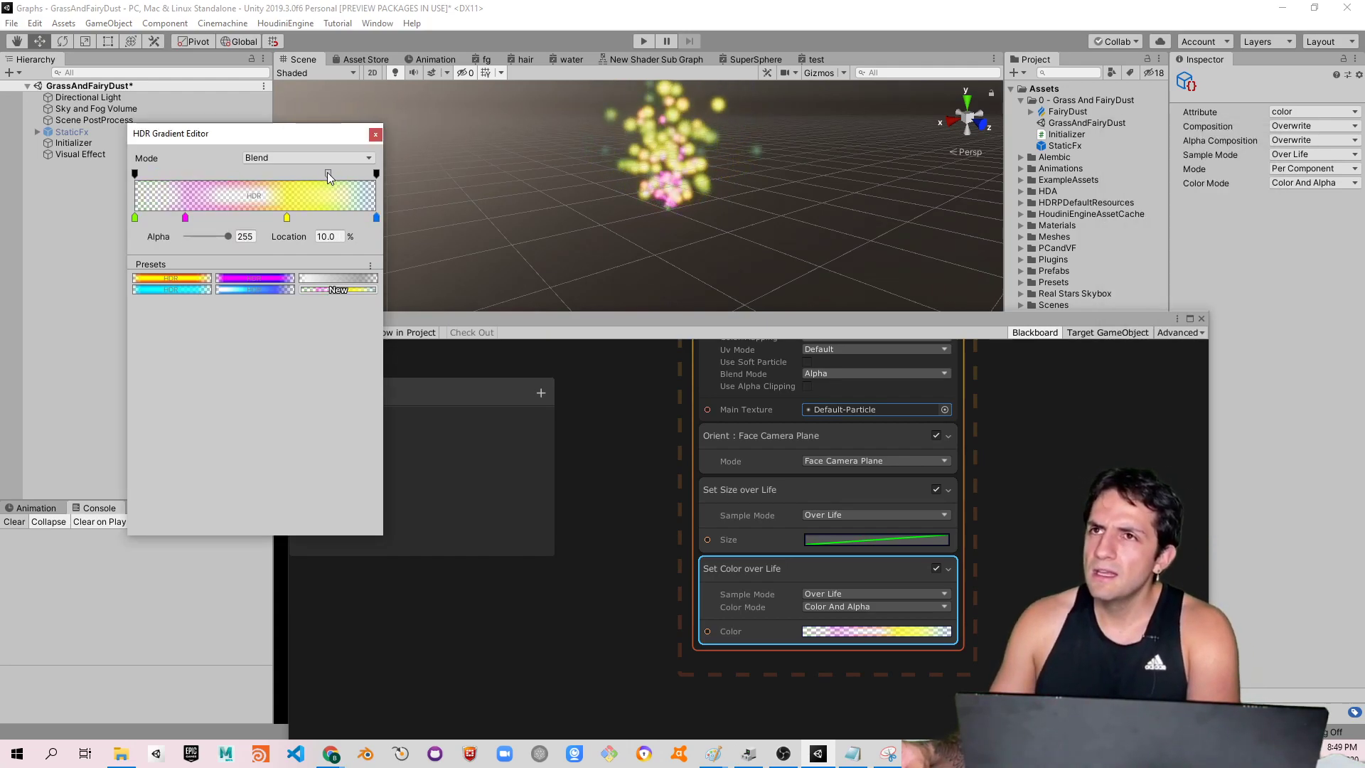
{"action": "mouse_move", "coordinate": [328, 173]}
{"action": "left_mouse_down"}
{"action": "mouse_move", "coordinate": [170, 206]}
{"action": "mouse_move", "coordinate": [358, 233]}
{"action": "left_mouse_up"}
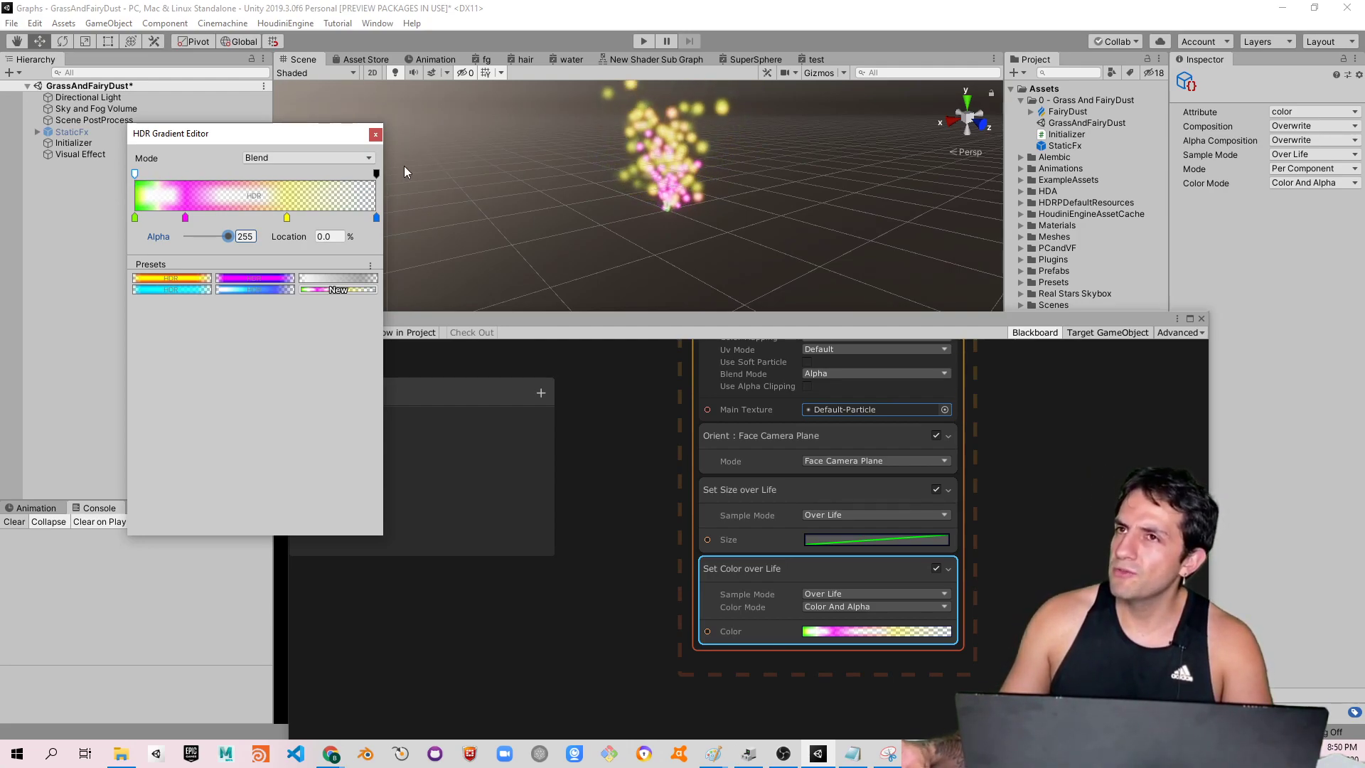
{"action": "left_click", "coordinate": [723, 171]}
Frame the particles in the Scene view and open the Set Size over Life curve
{"action": "scroll", "coordinate": [700, 241], "scroll_direction": "up", "scroll_amount": 3}
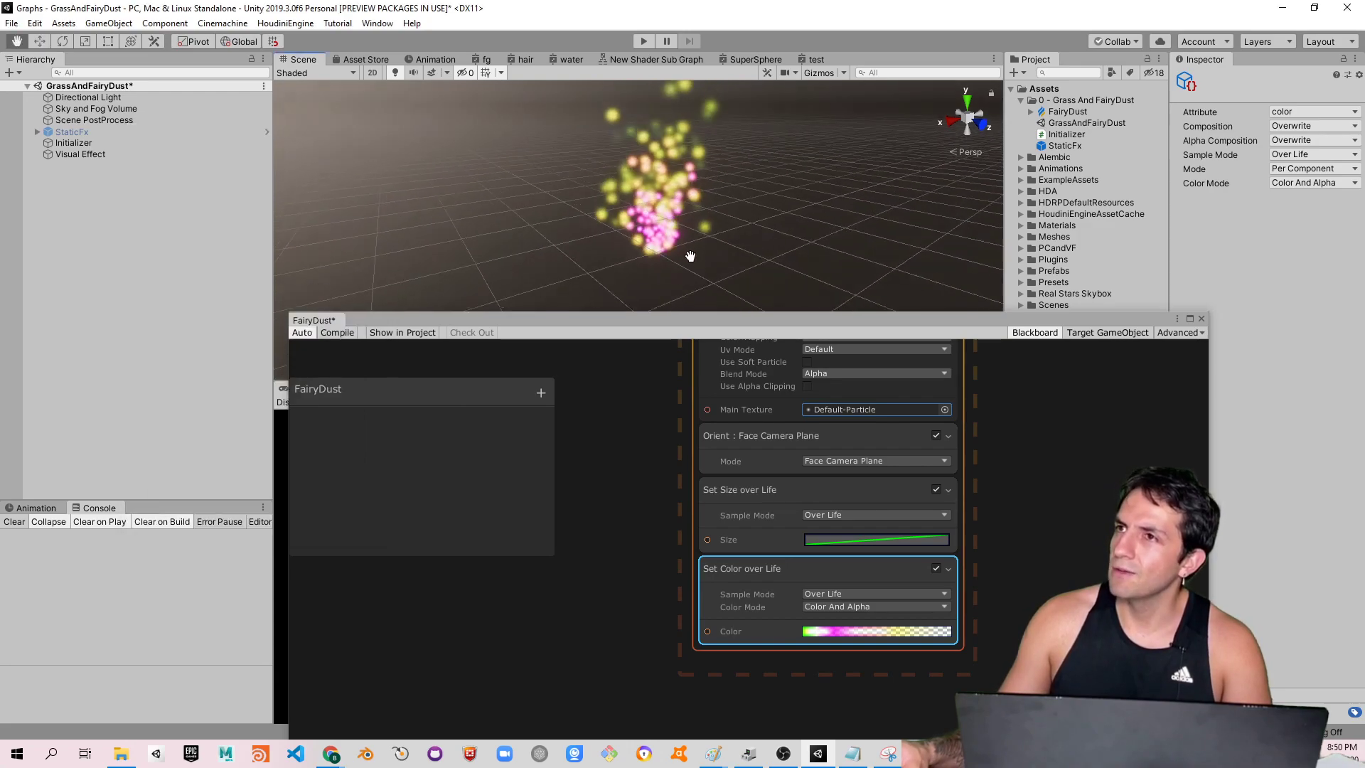
{"action": "left_click_drag", "start_coordinate": [670, 264], "coordinate": [634, 276], "text": "alt"}
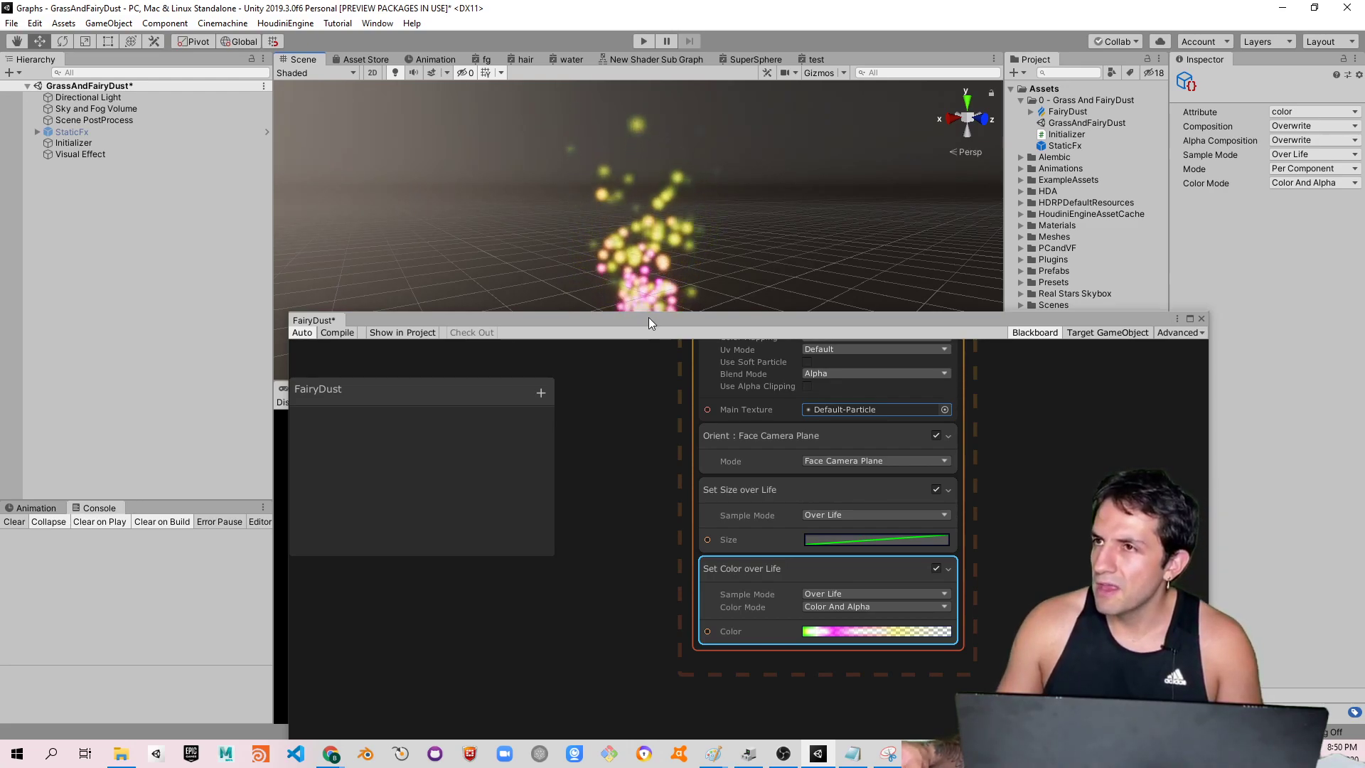
{"action": "left_click_drag", "start_coordinate": [648, 317], "coordinate": [576, 362]}
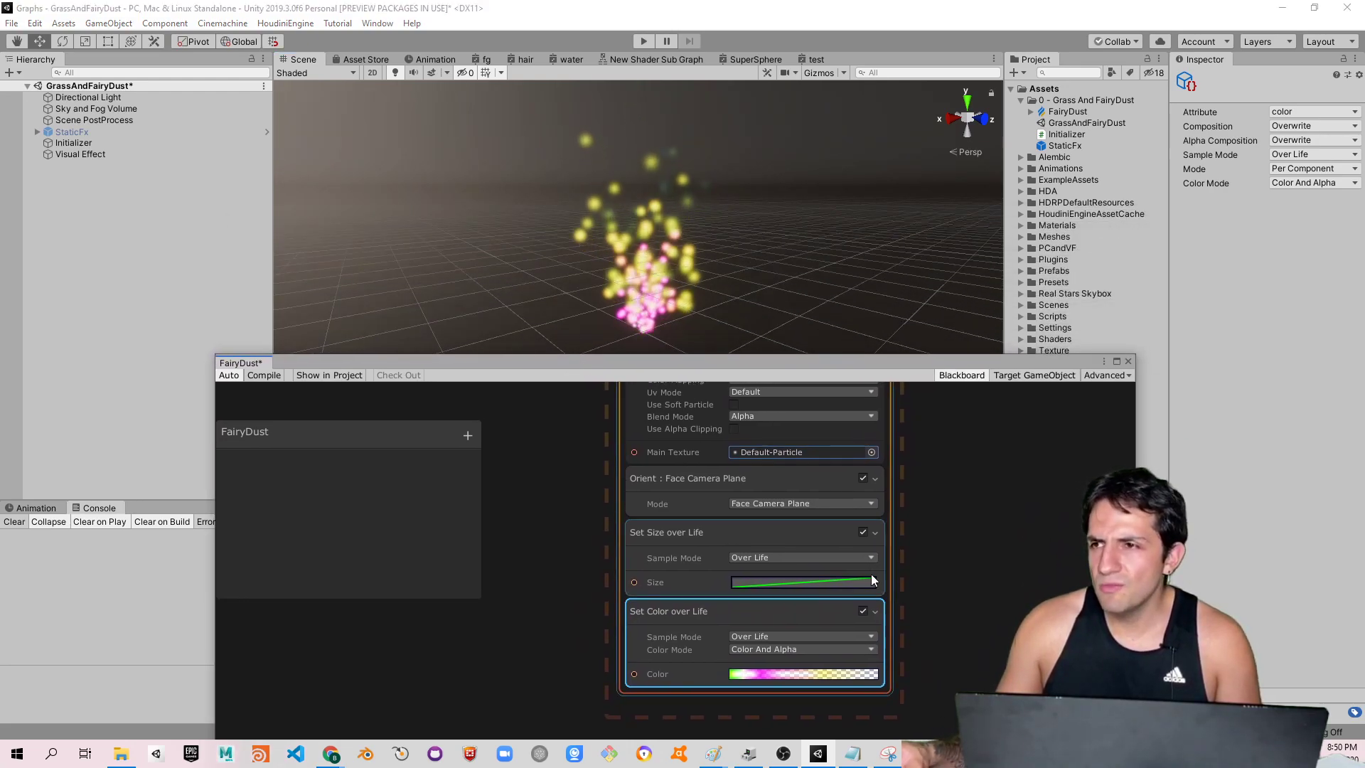
{"action": "left_click", "coordinate": [793, 581]}
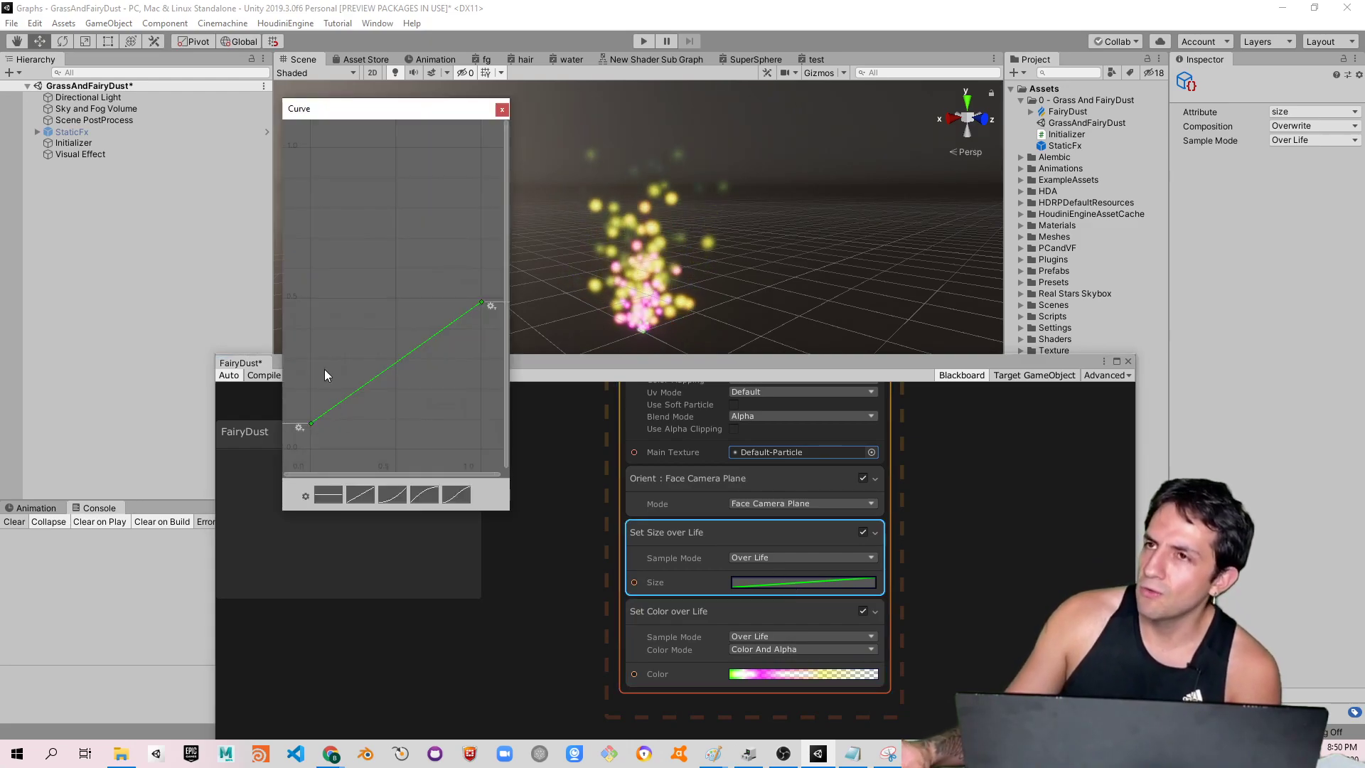
Drag the size curve down to start near 0.021 and end around 1.02, then close it
{"action": "mouse_move", "coordinate": [482, 303]}
{"action": "left_mouse_down"}
{"action": "mouse_move", "coordinate": [482, 422]}
{"action": "mouse_move", "coordinate": [476, 411]}
{"action": "left_mouse_up"}
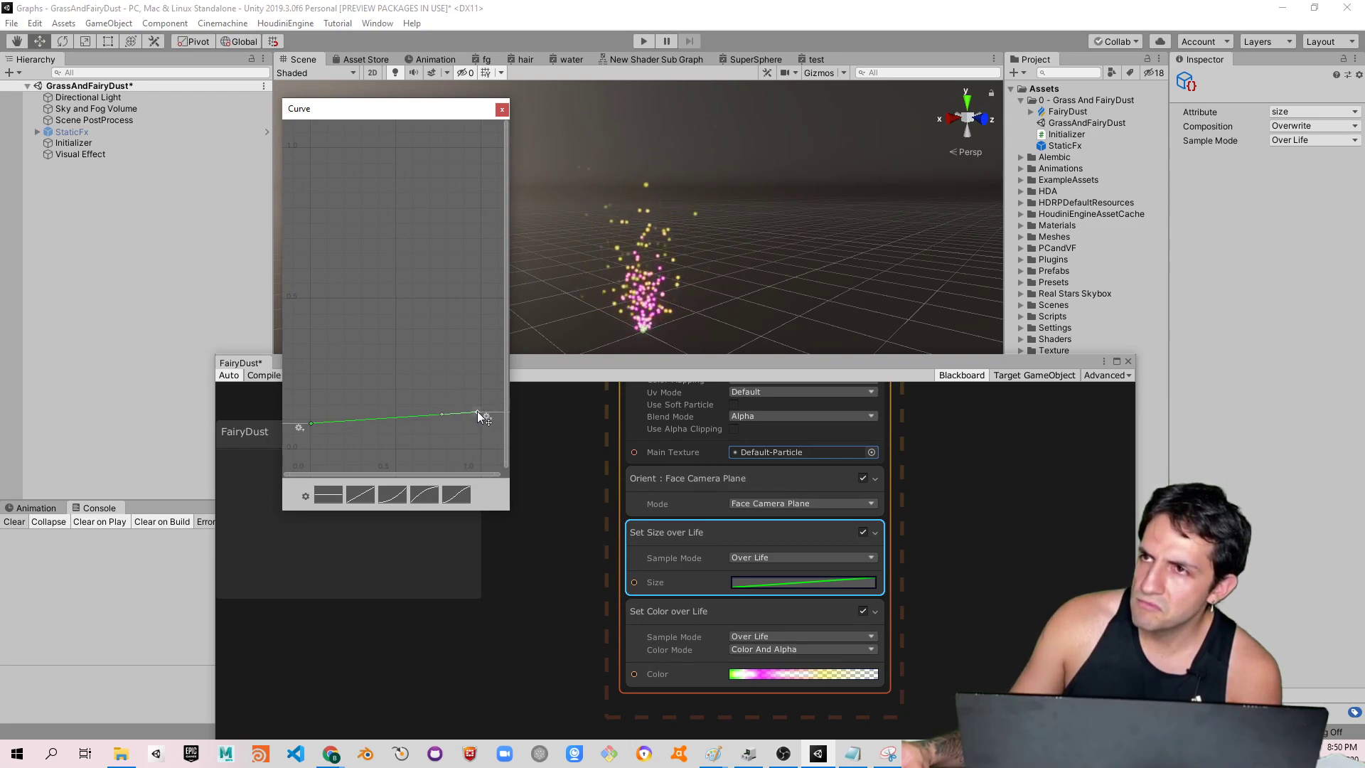
{"action": "left_click_drag", "start_coordinate": [311, 424], "coordinate": [314, 443]}
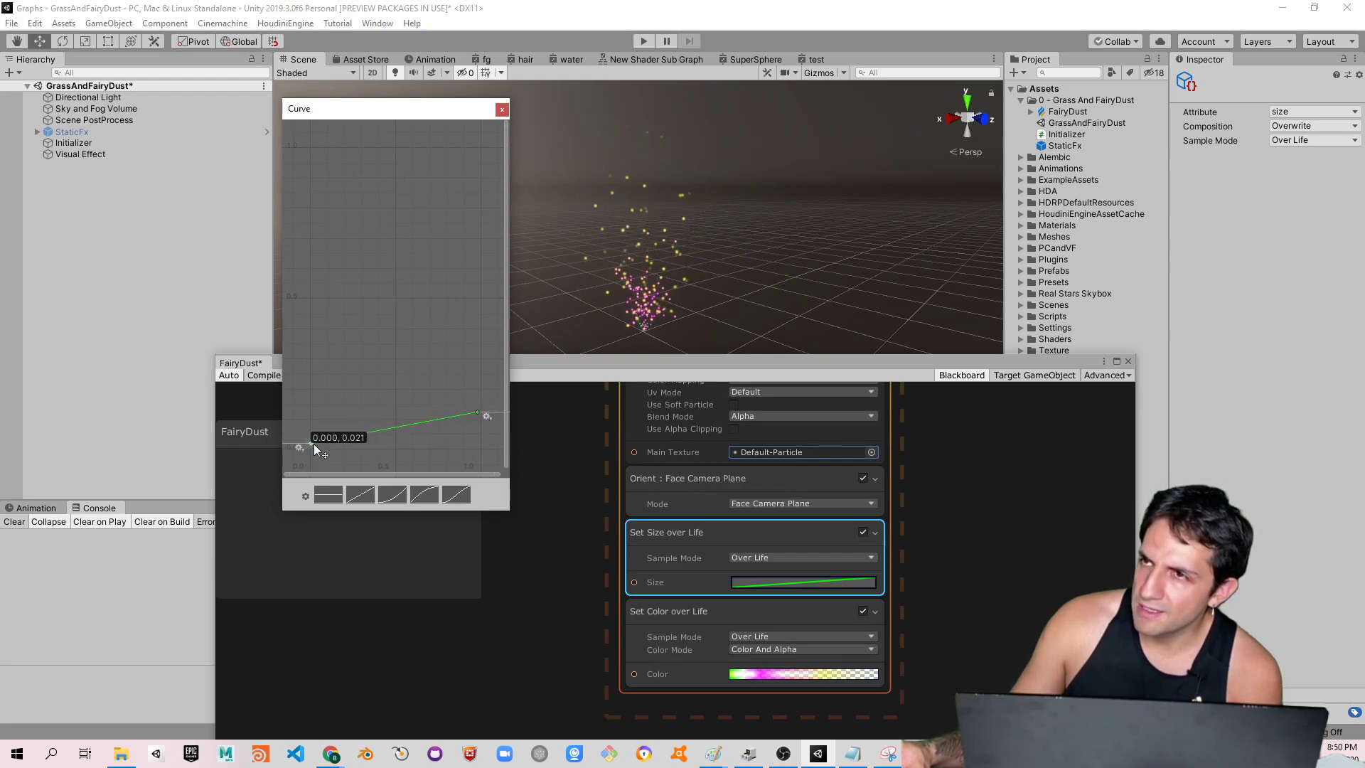
{"action": "mouse_move", "coordinate": [479, 411]}
{"action": "left_mouse_down"}
{"action": "mouse_move", "coordinate": [479, 428]}
{"action": "mouse_move", "coordinate": [482, 406]}
{"action": "left_mouse_up"}
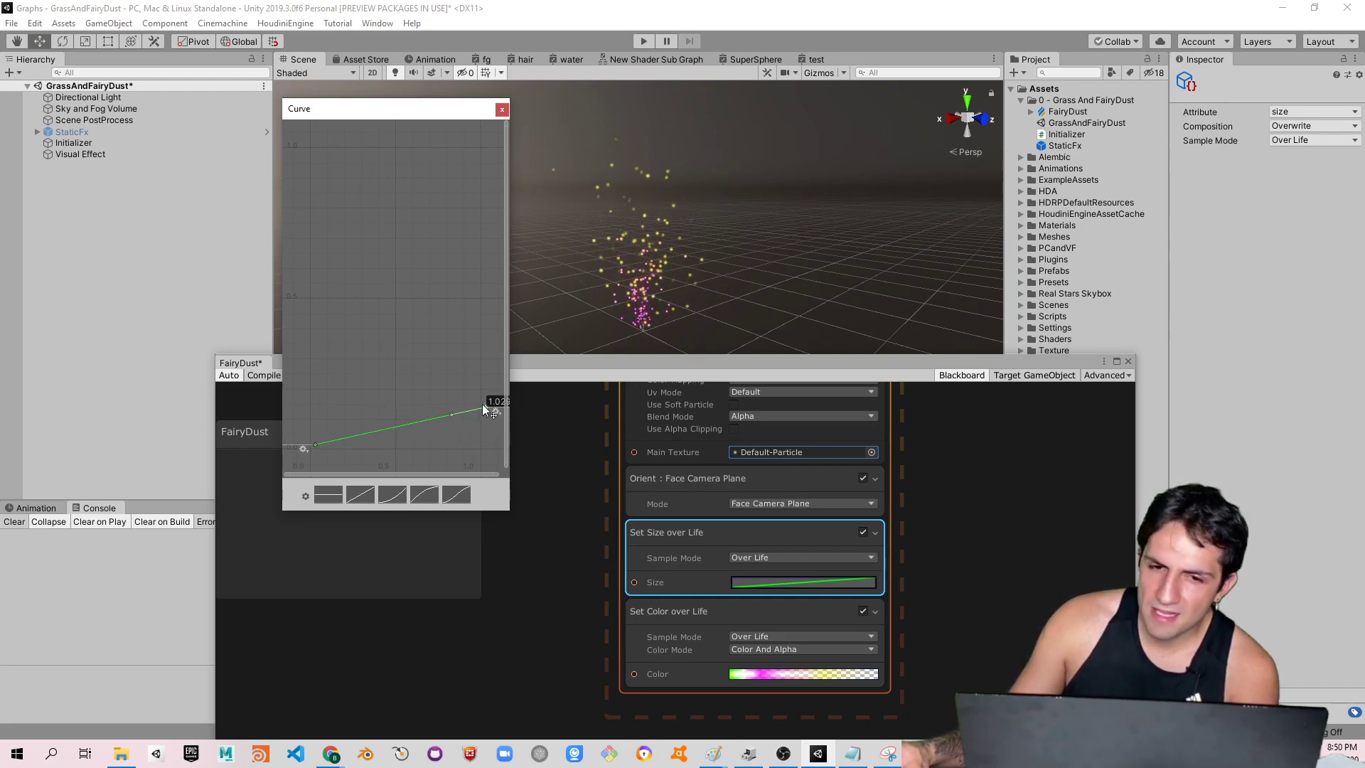
{"action": "left_click", "coordinate": [502, 110]}
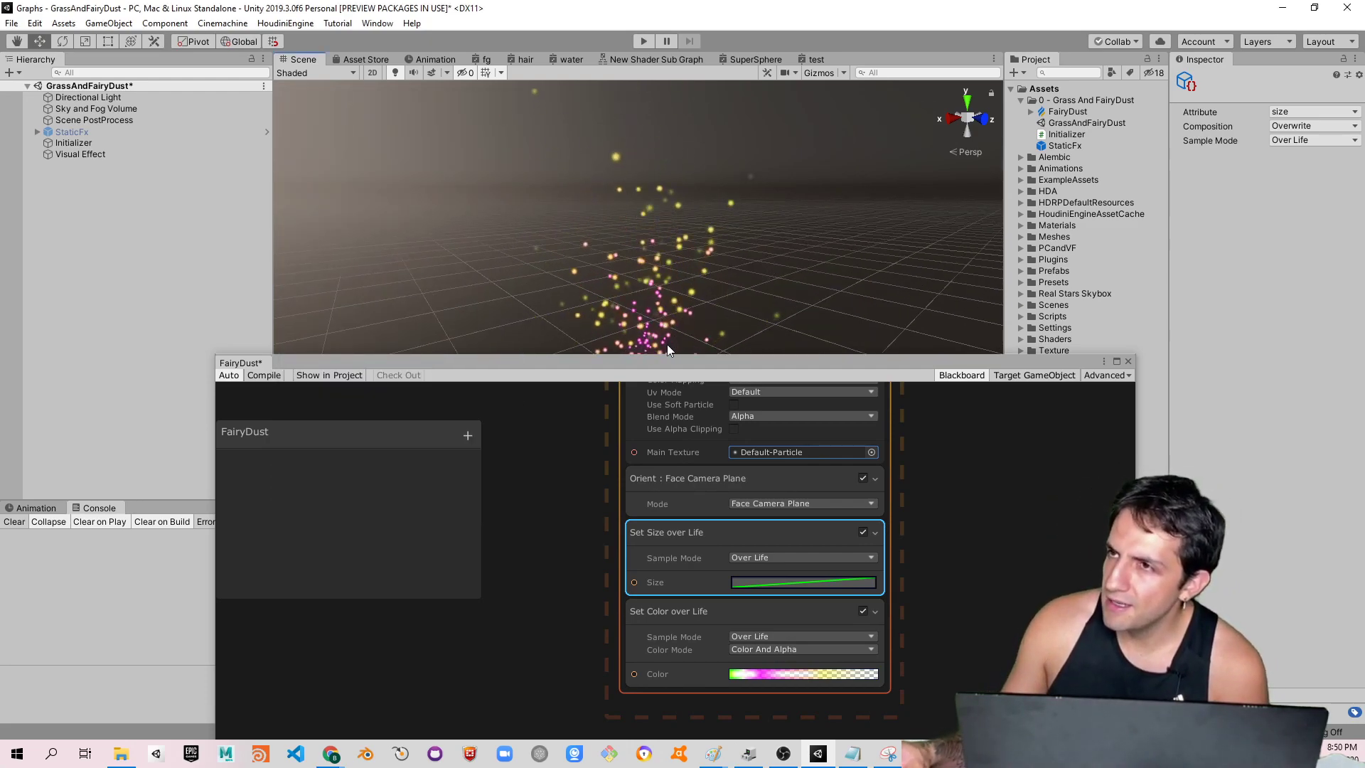
{"action": "left_click_drag", "start_coordinate": [671, 360], "coordinate": [663, 523]}
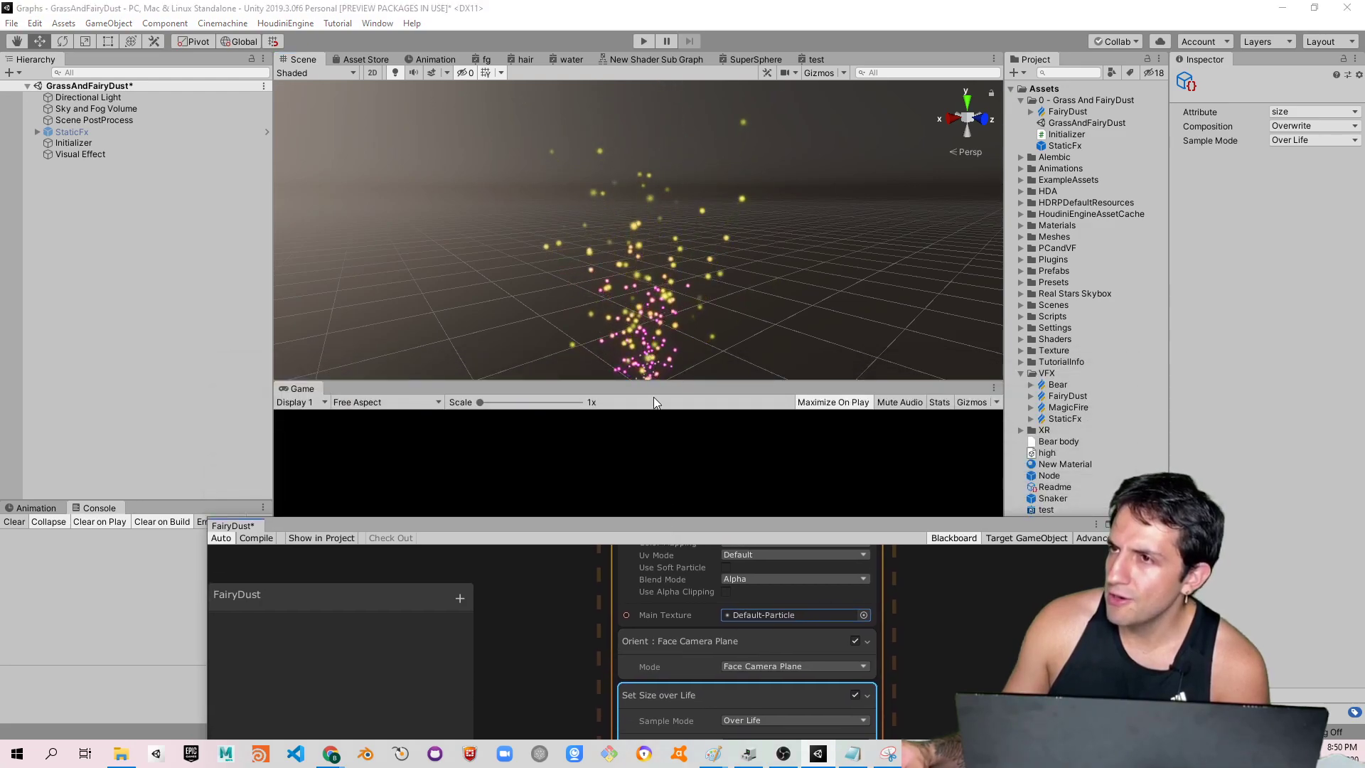
Move the graph window back over the Game view and open the Hierarchy's create menu
{"action": "middle_click_drag", "start_coordinate": [672, 133], "coordinate": [671, 100]}
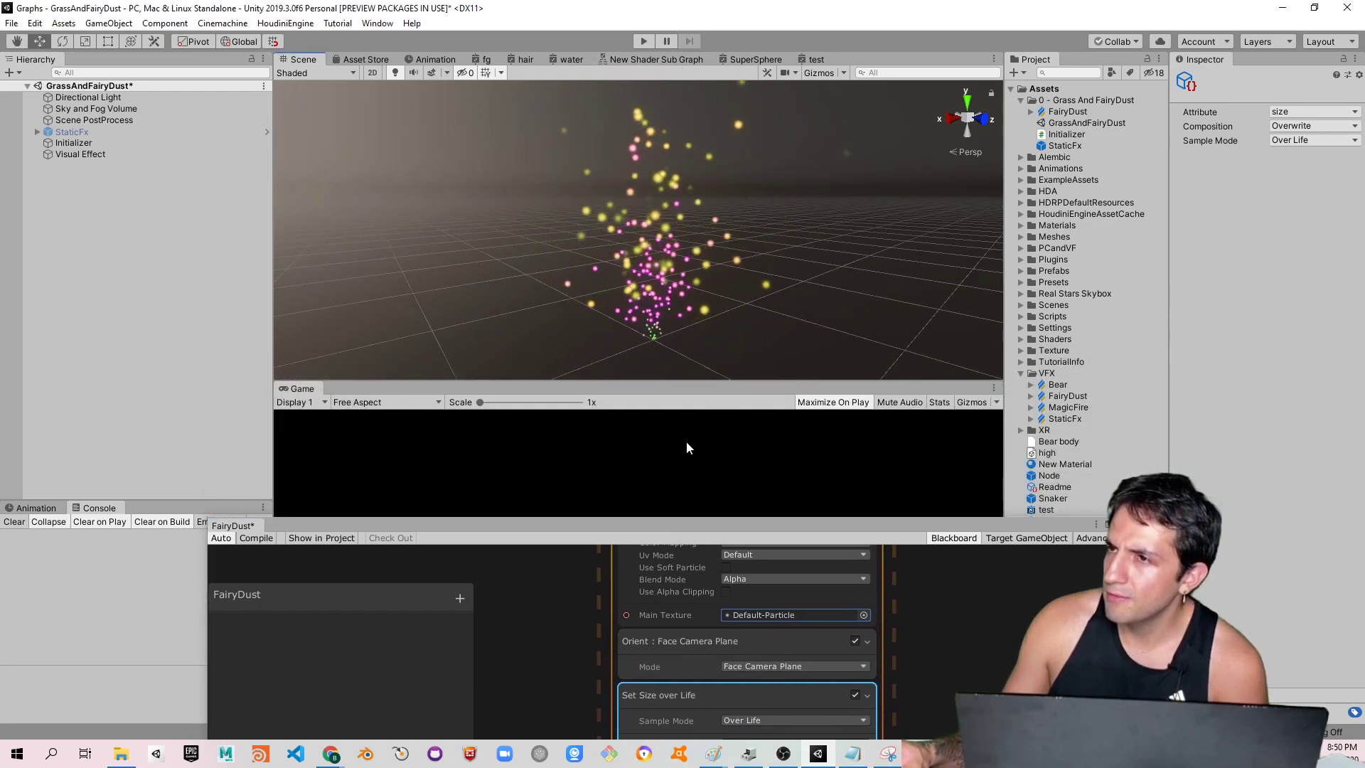
{"action": "left_click_drag", "start_coordinate": [642, 531], "coordinate": [705, 339]}
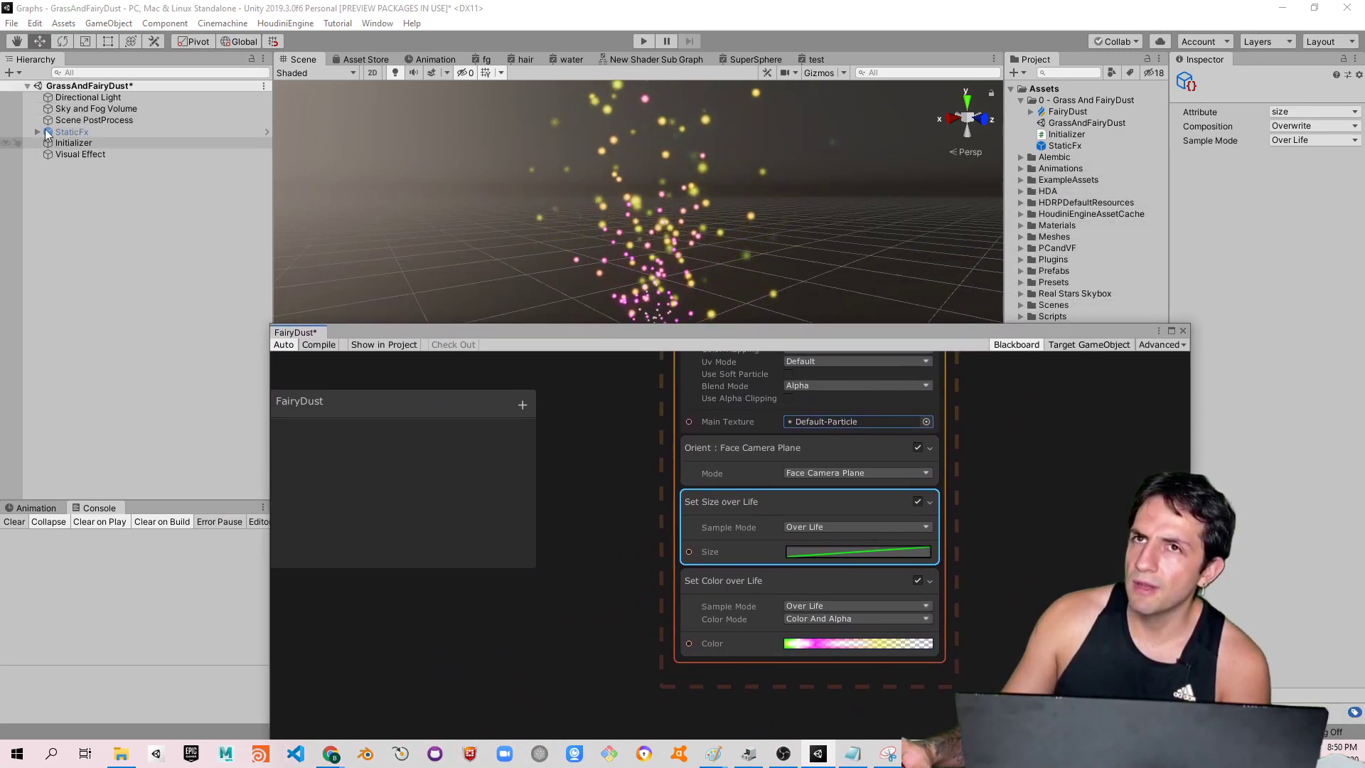
{"action": "left_click", "coordinate": [11, 73]}
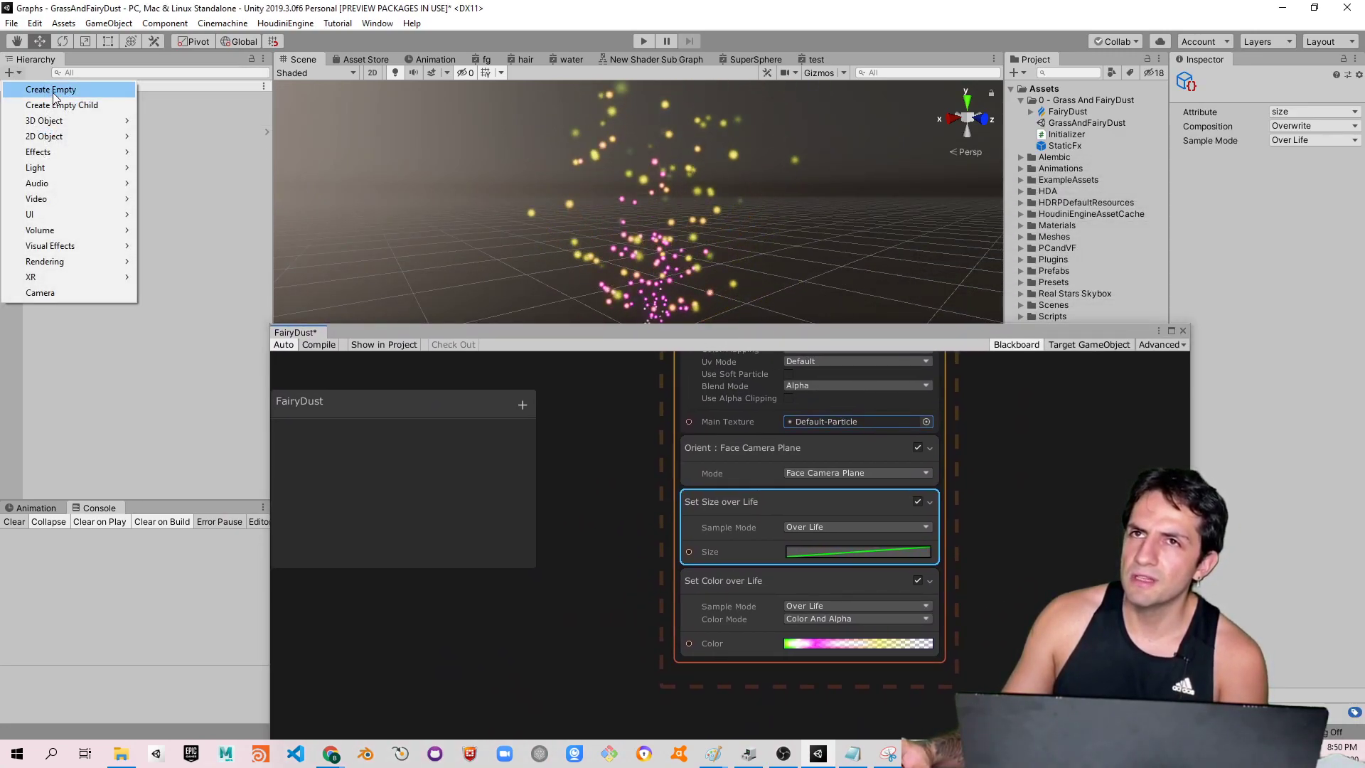
Add a Camera and move it to about (0.04, 0.798, -1.92) to frame the particles
{"action": "left_click", "coordinate": [76, 292]}
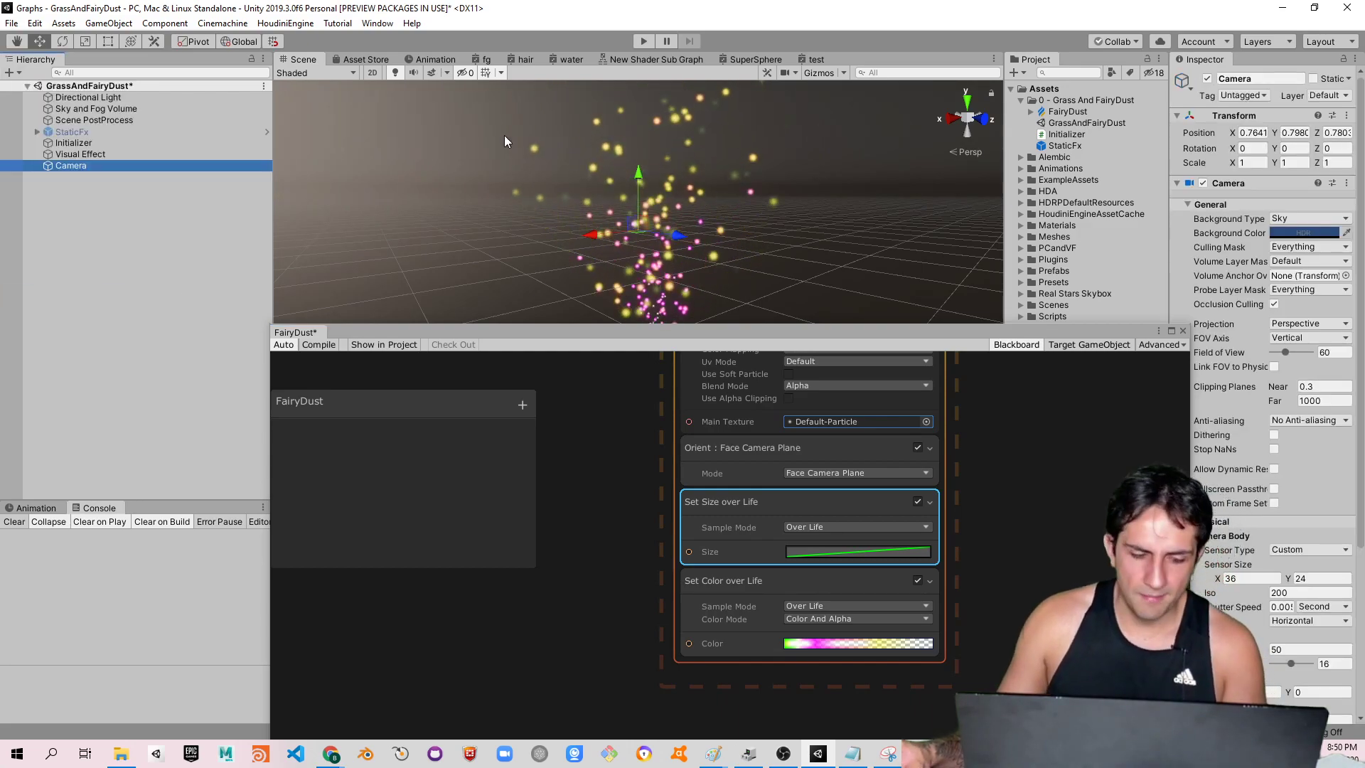
{"action": "left_click_drag", "start_coordinate": [505, 140], "coordinate": [647, 240], "text": "alt"}
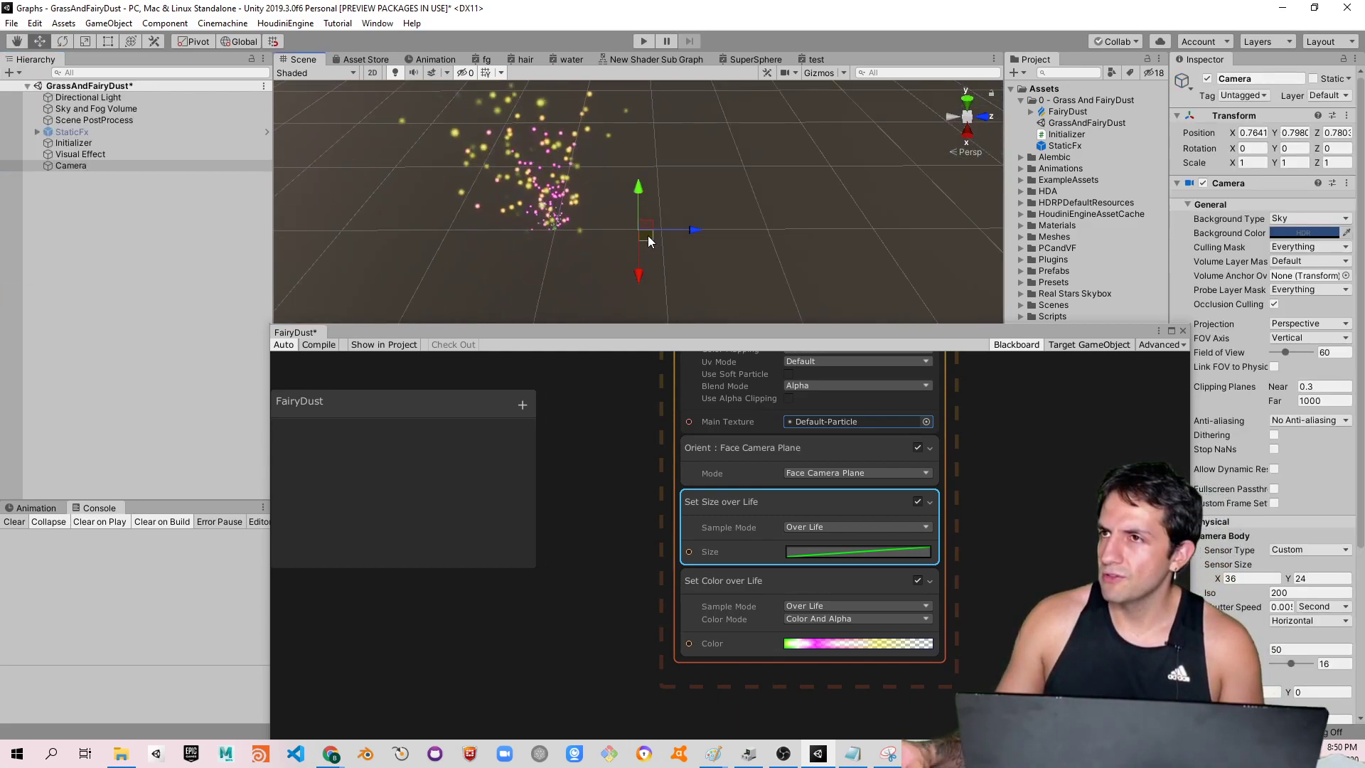
{"action": "left_click_drag", "start_coordinate": [540, 140], "coordinate": [563, 148]}
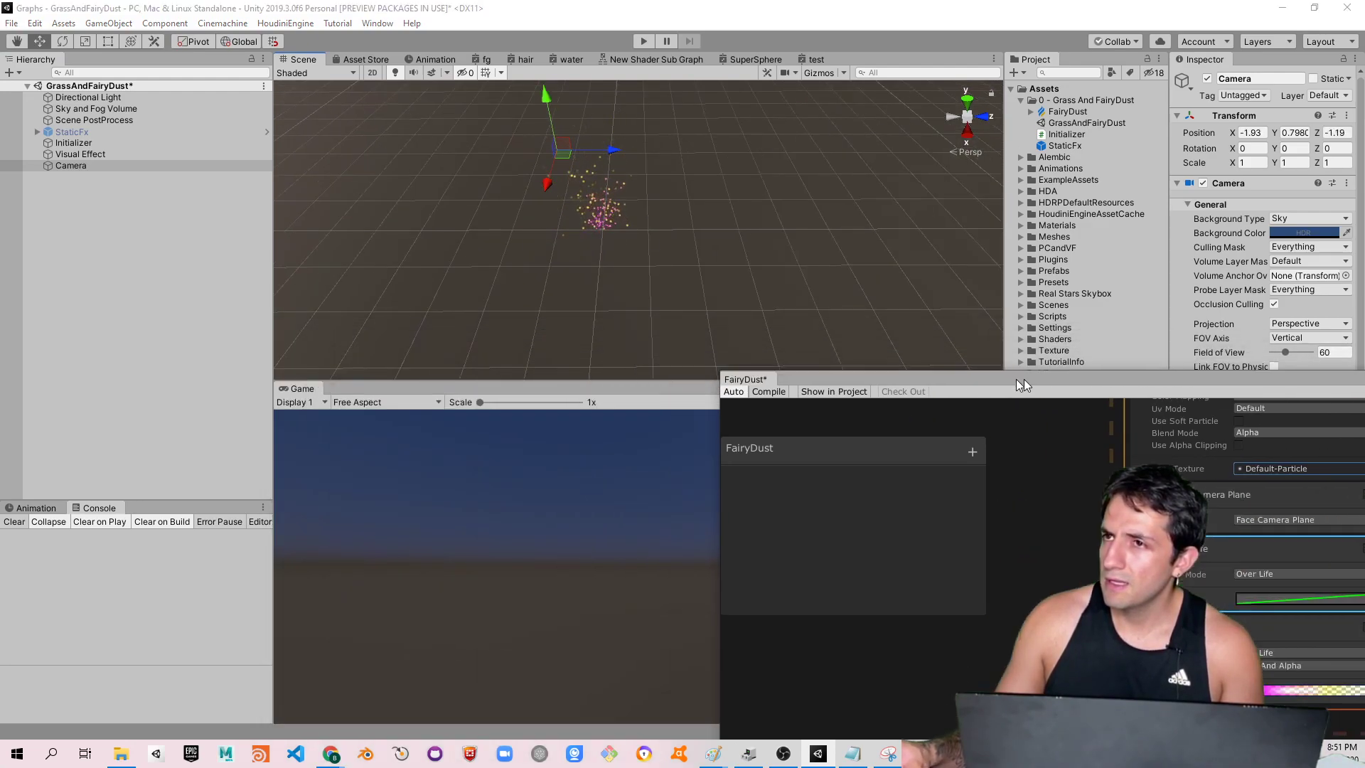
{"action": "left_click_drag", "start_coordinate": [557, 333], "coordinate": [1133, 372]}
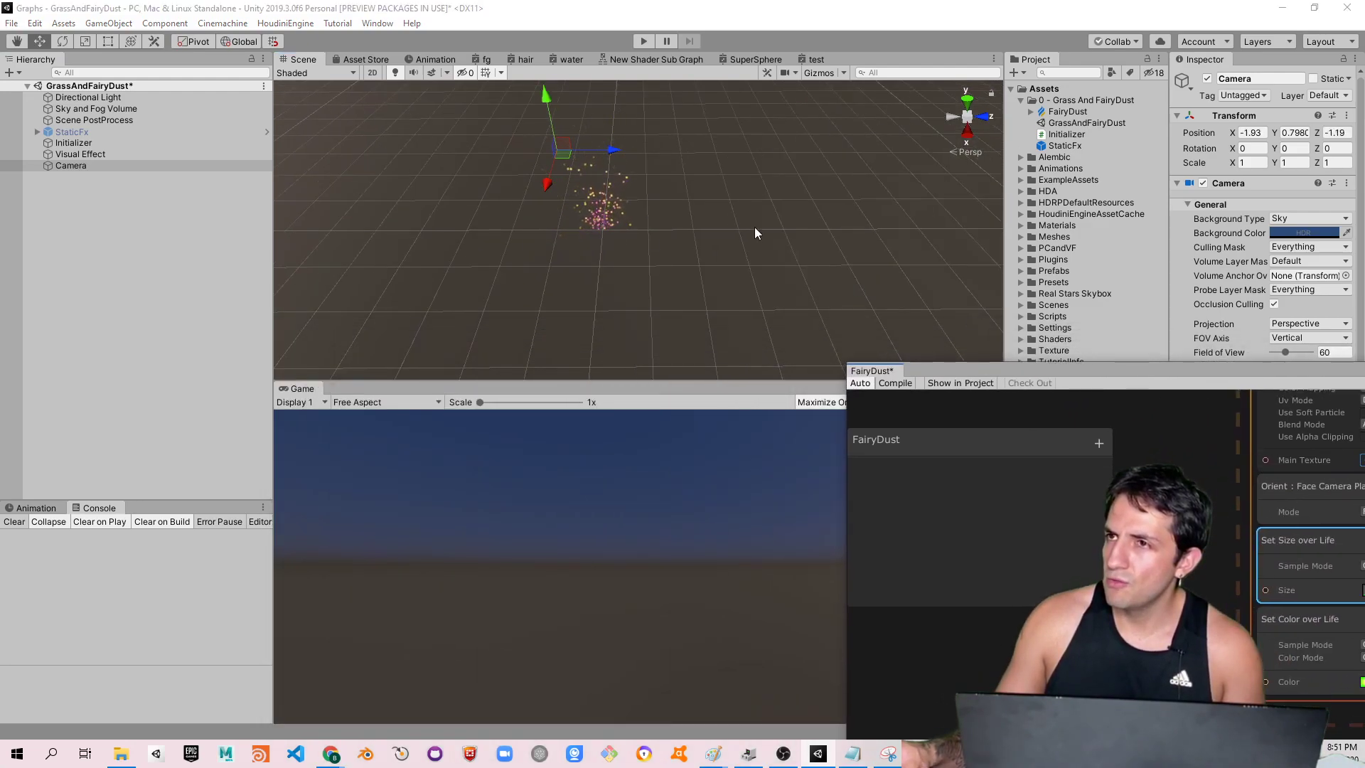
{"action": "left_click_drag", "start_coordinate": [557, 228], "coordinate": [804, 174], "text": "alt"}
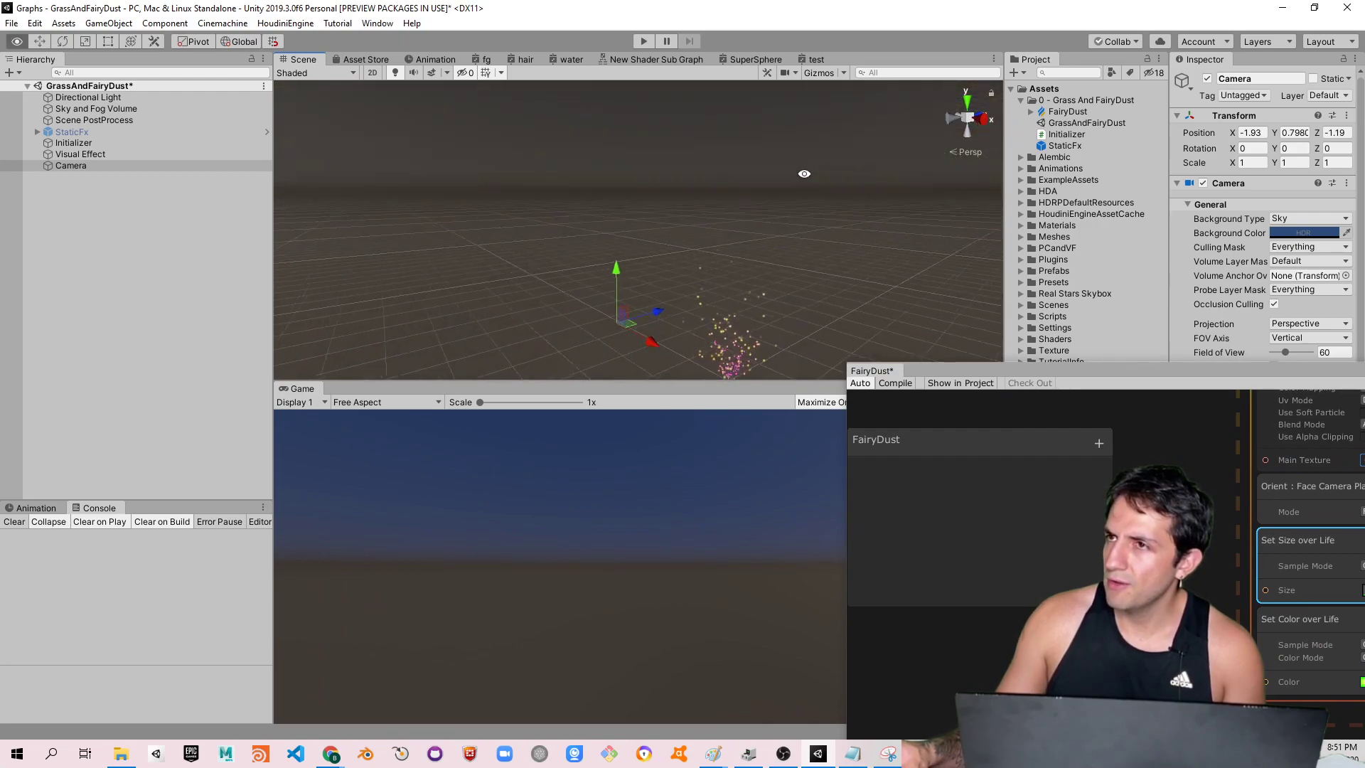
{"action": "left_click_drag", "start_coordinate": [645, 341], "coordinate": [679, 364]}
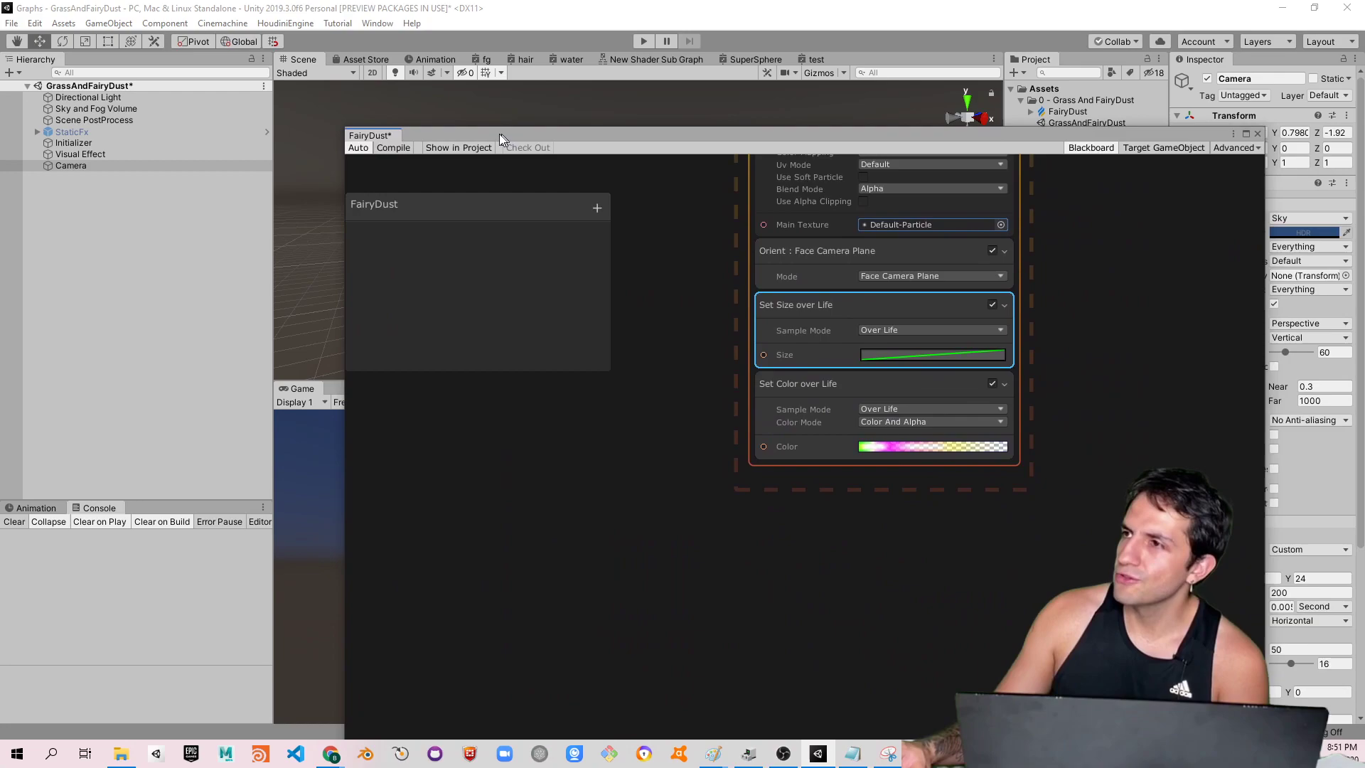
{"action": "left_click_drag", "start_coordinate": [1004, 369], "coordinate": [539, 156]}
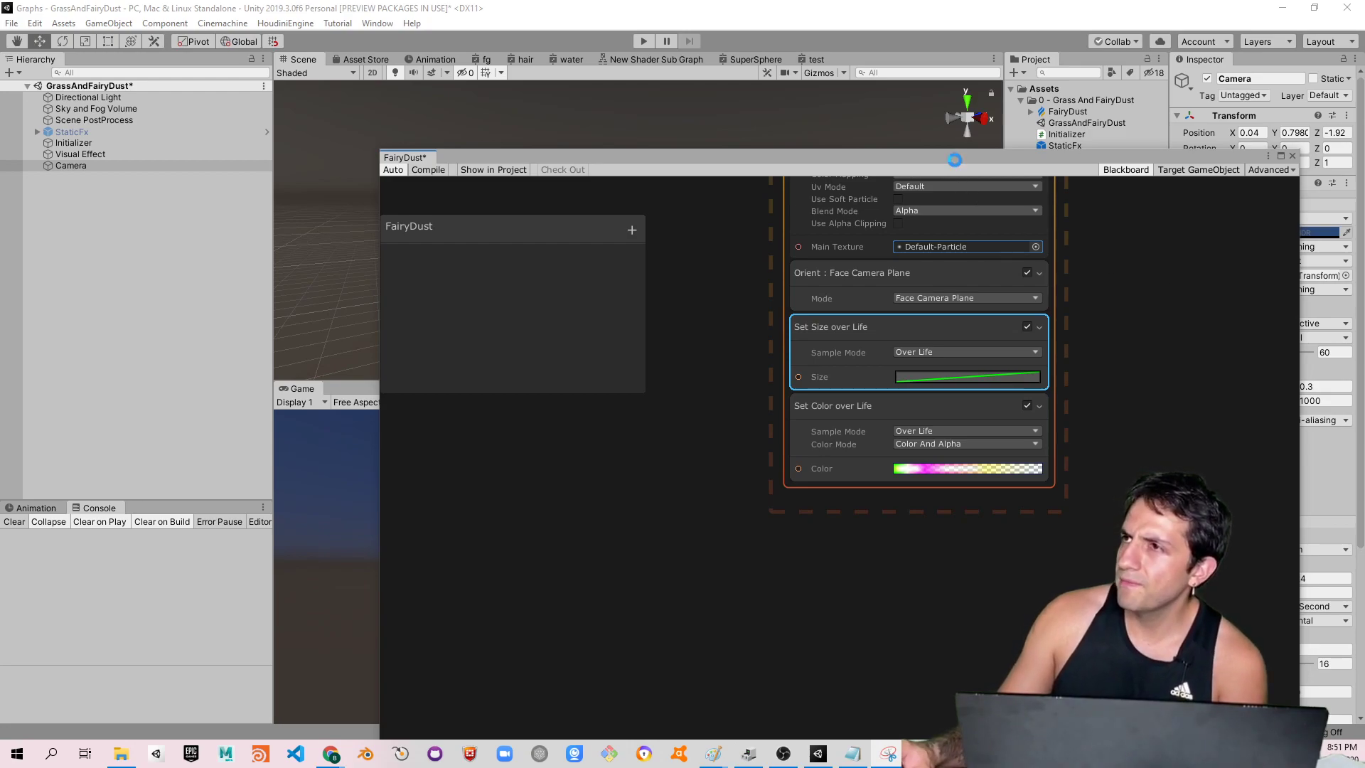
Pan the FairyDust graph to the Spawn and Initialize Particle contexts and open the canvas menu
{"action": "middle_click_drag", "start_coordinate": [967, 337], "coordinate": [967, 733]}
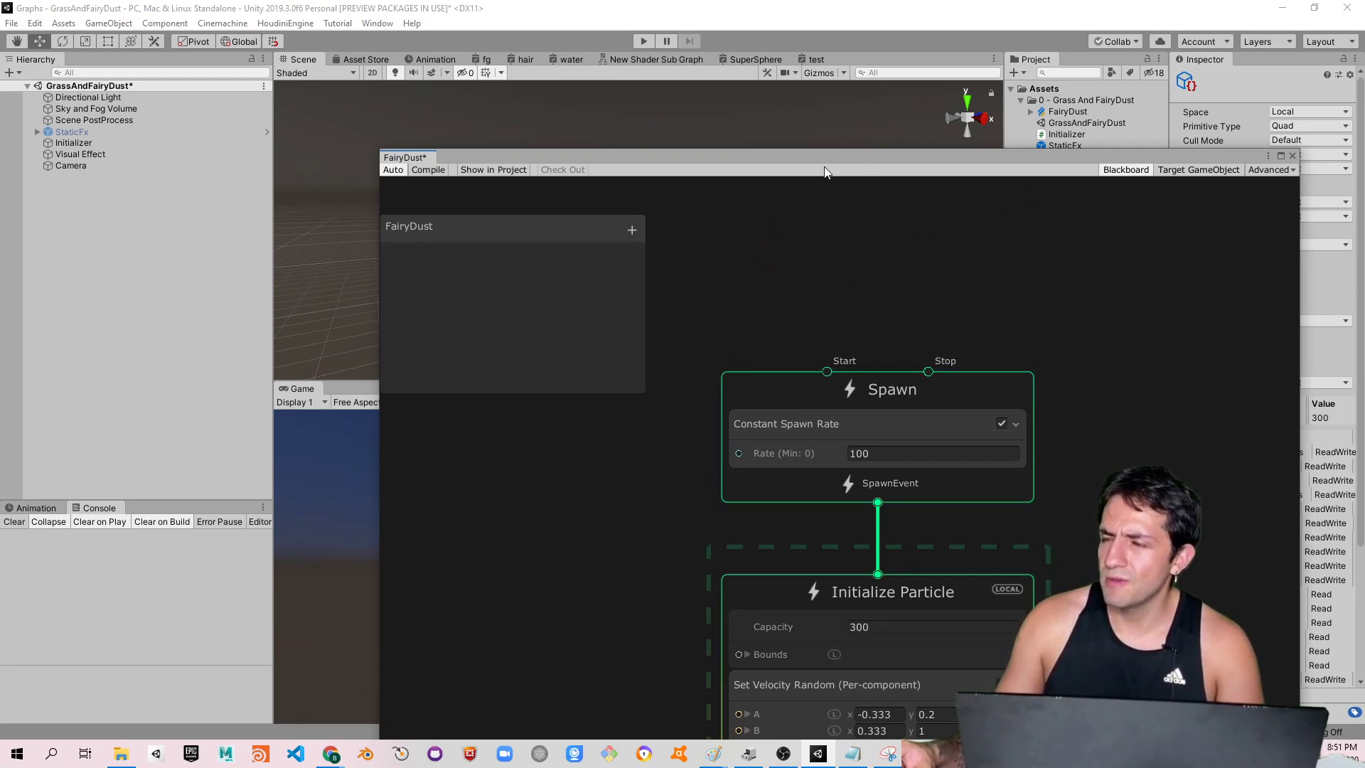
{"action": "mouse_move", "coordinate": [1091, 637]}
{"action": "middle_mouse_down"}
{"action": "mouse_move", "coordinate": [1124, 384]}
{"action": "mouse_move", "coordinate": [1152, 336]}
{"action": "middle_mouse_up"}
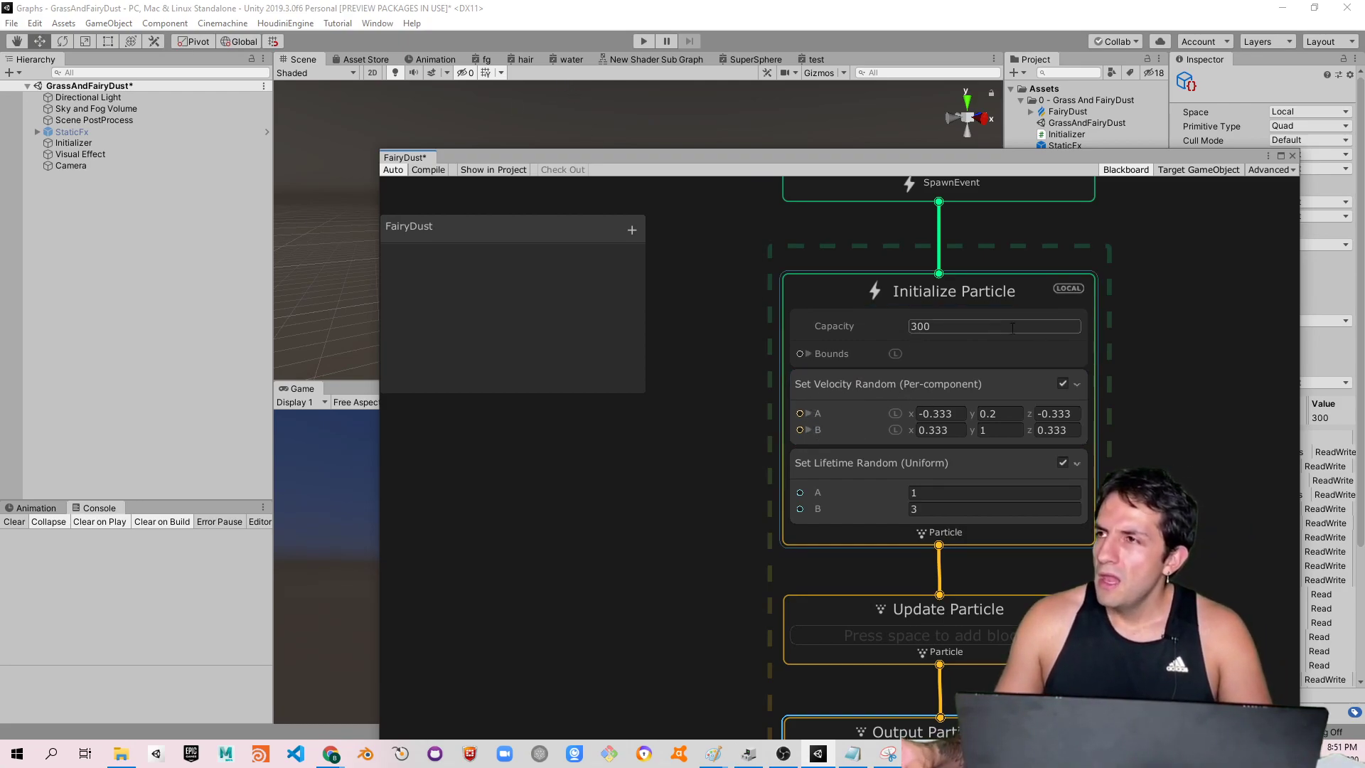
{"action": "middle_click_drag", "start_coordinate": [1158, 370], "coordinate": [1287, 393]}
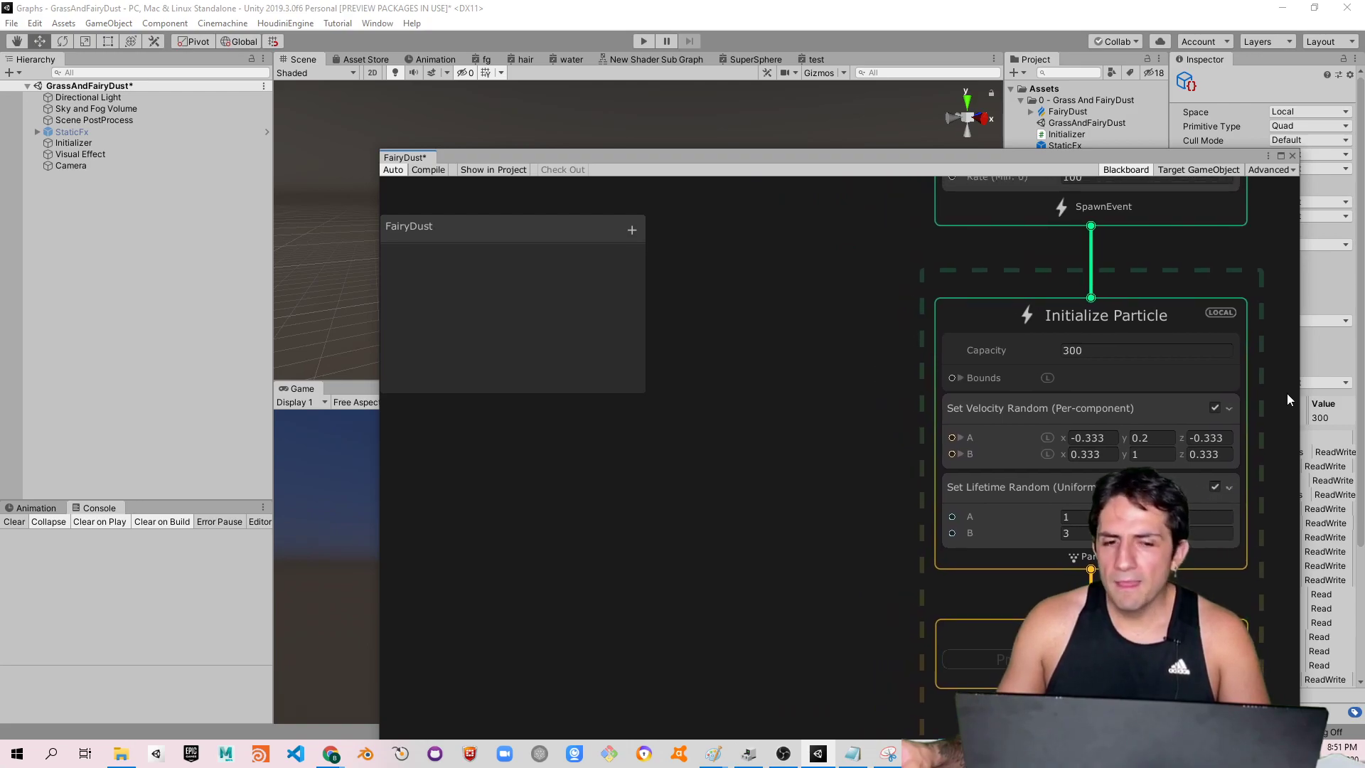
{"action": "middle_click_drag", "start_coordinate": [847, 347], "coordinate": [964, 351]}
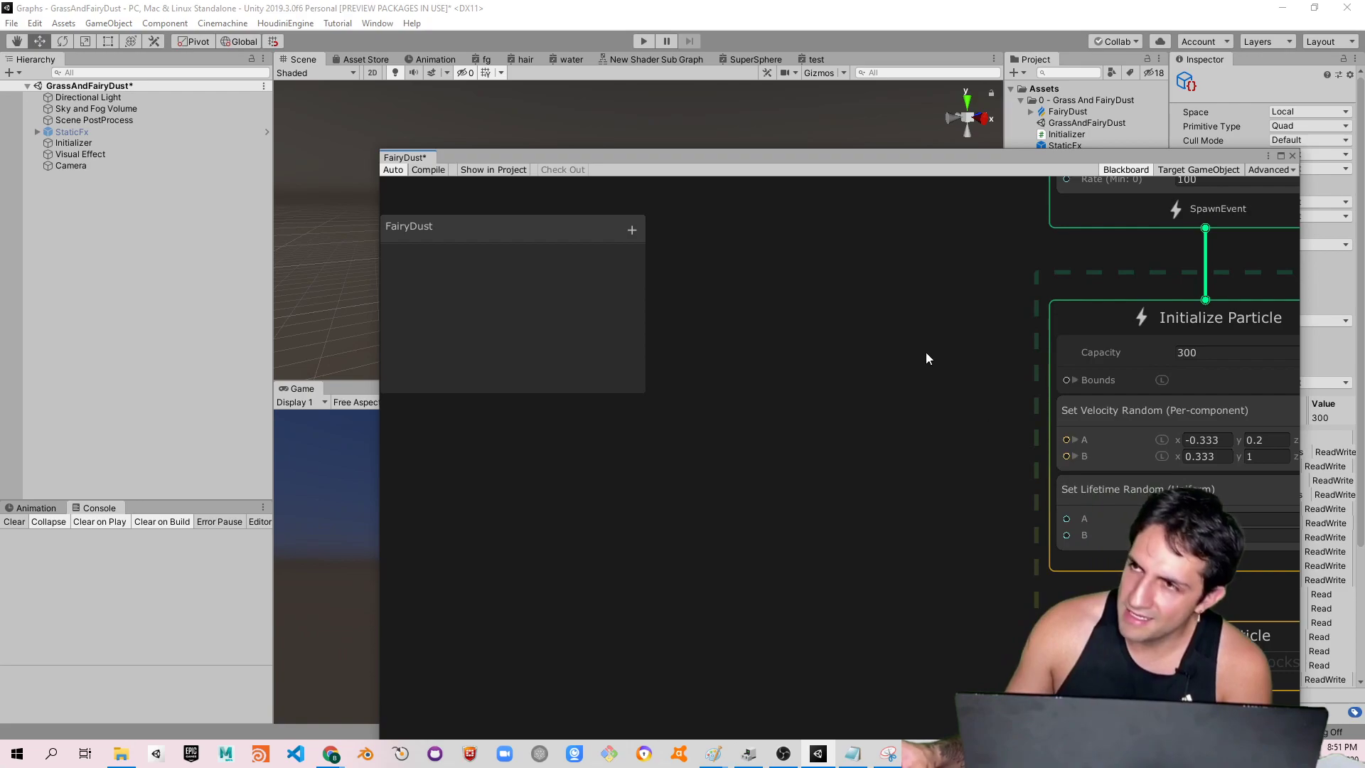
{"action": "scroll", "coordinate": [803, 437], "scroll_direction": "down", "scroll_amount": 2}
{"action": "scroll", "coordinate": [984, 469], "scroll_direction": "down", "scroll_amount": 2}
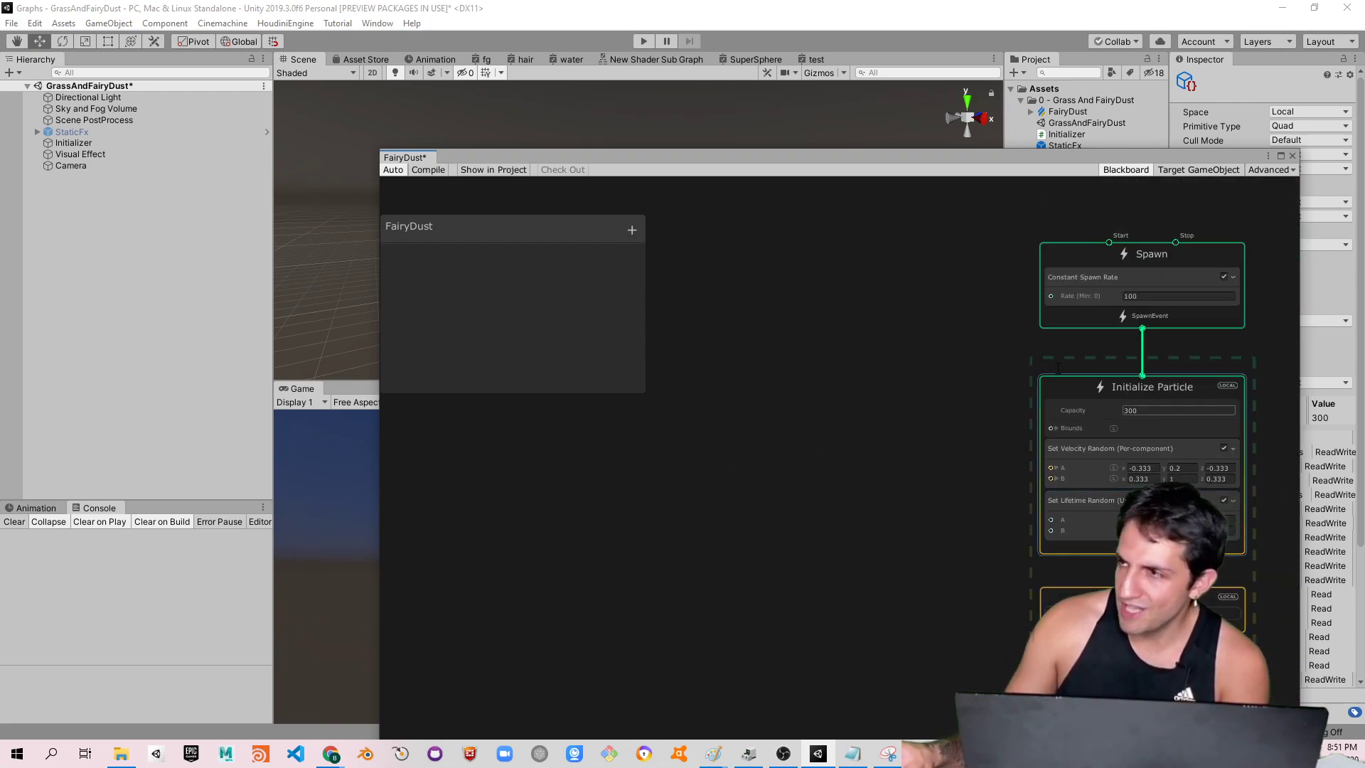
{"action": "scroll", "coordinate": [782, 404], "scroll_direction": "up", "scroll_amount": 1}
{"action": "right_click", "coordinate": [754, 382]}
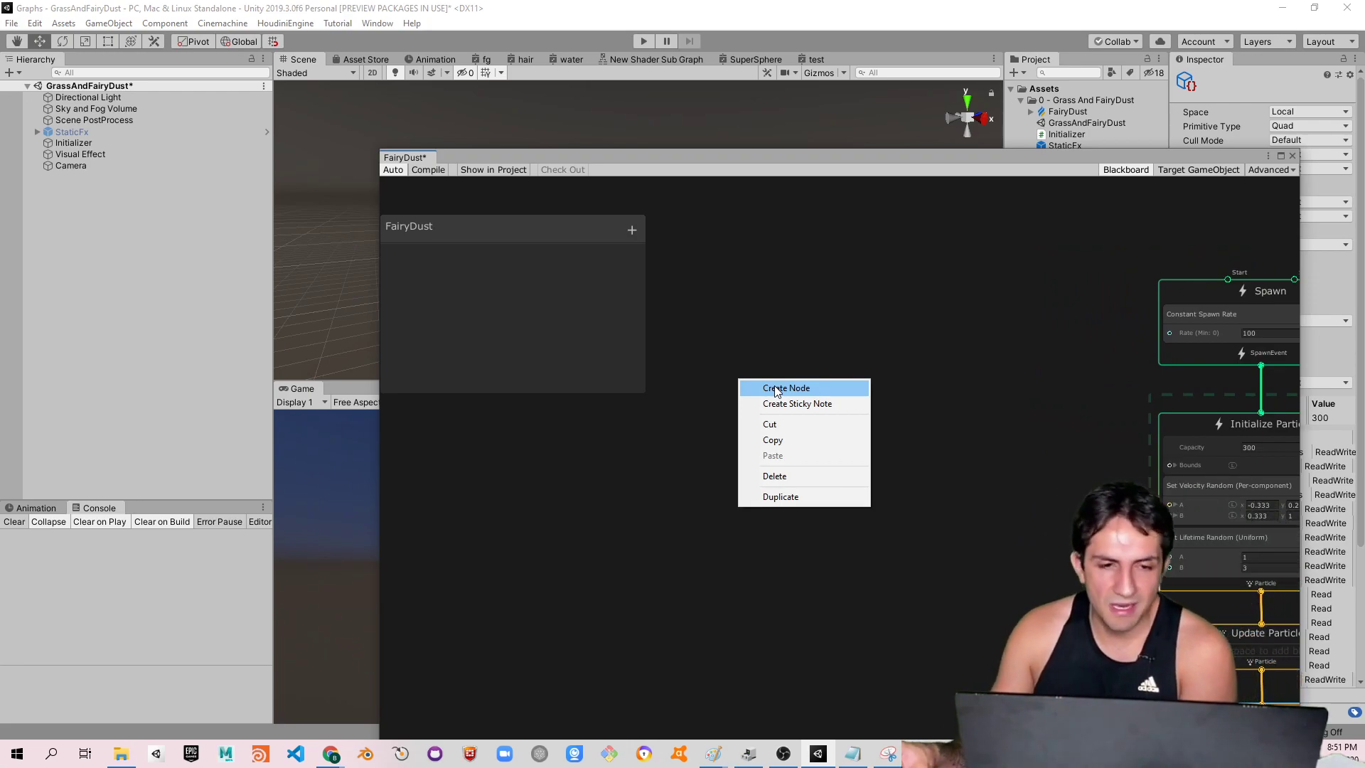
Add a Vector3 operator node from the node search and place it near the contexts
{"action": "left_click", "coordinate": [776, 389]}
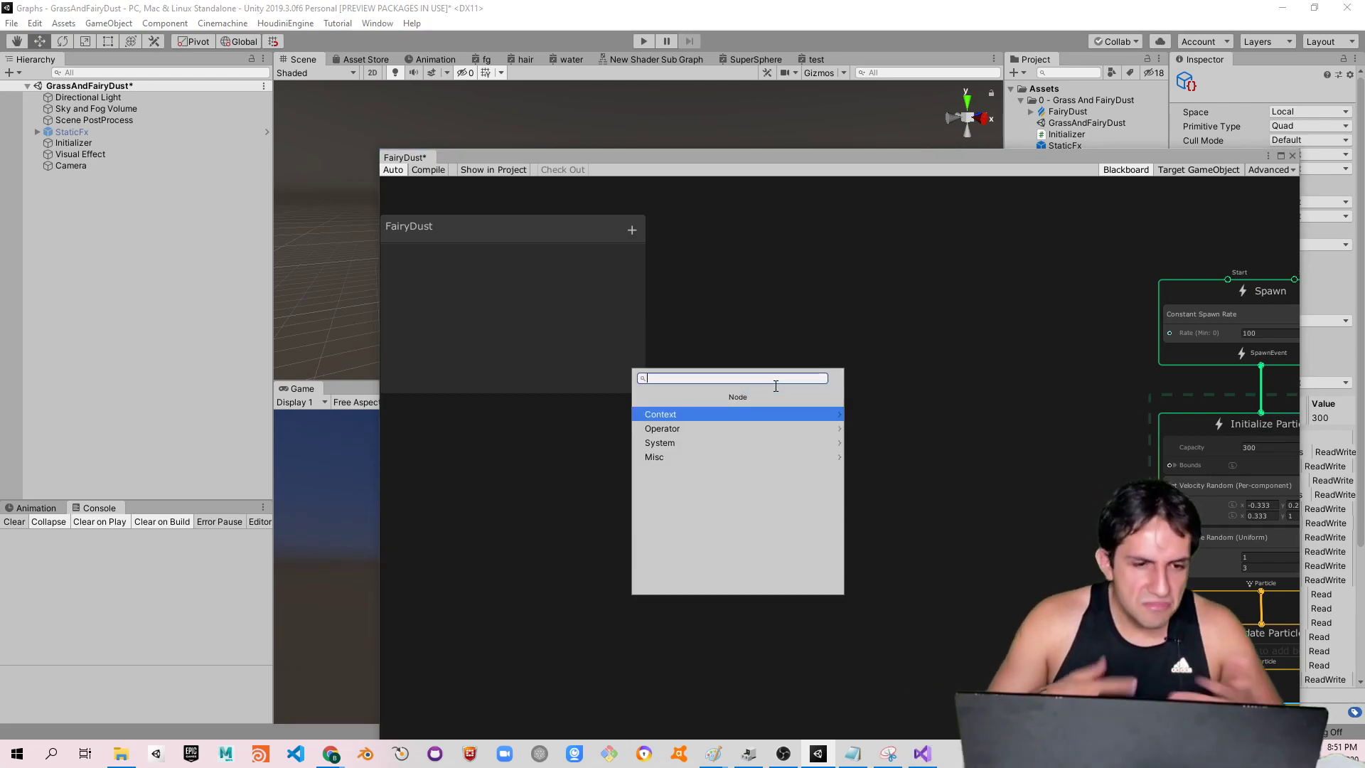
{"action": "type", "text": "vector3"}
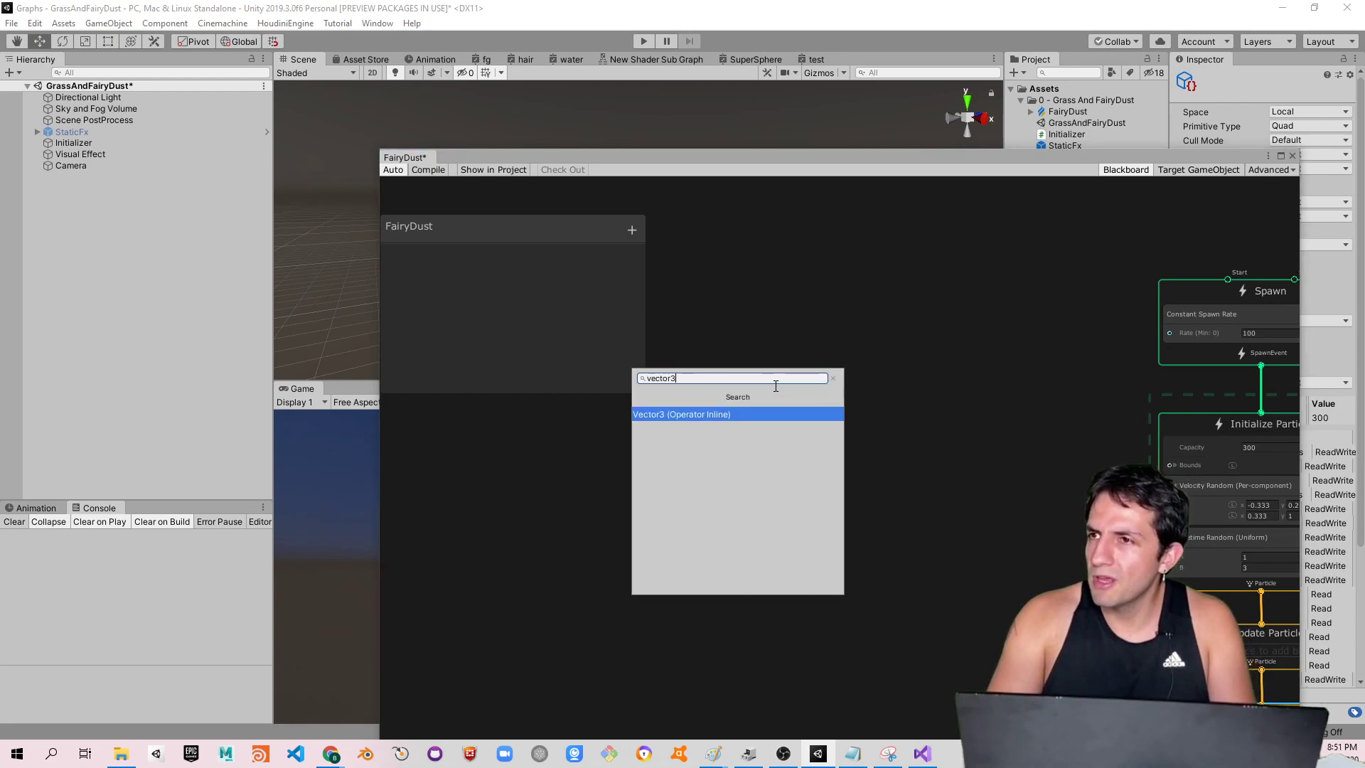
{"action": "key", "text": "Return"}
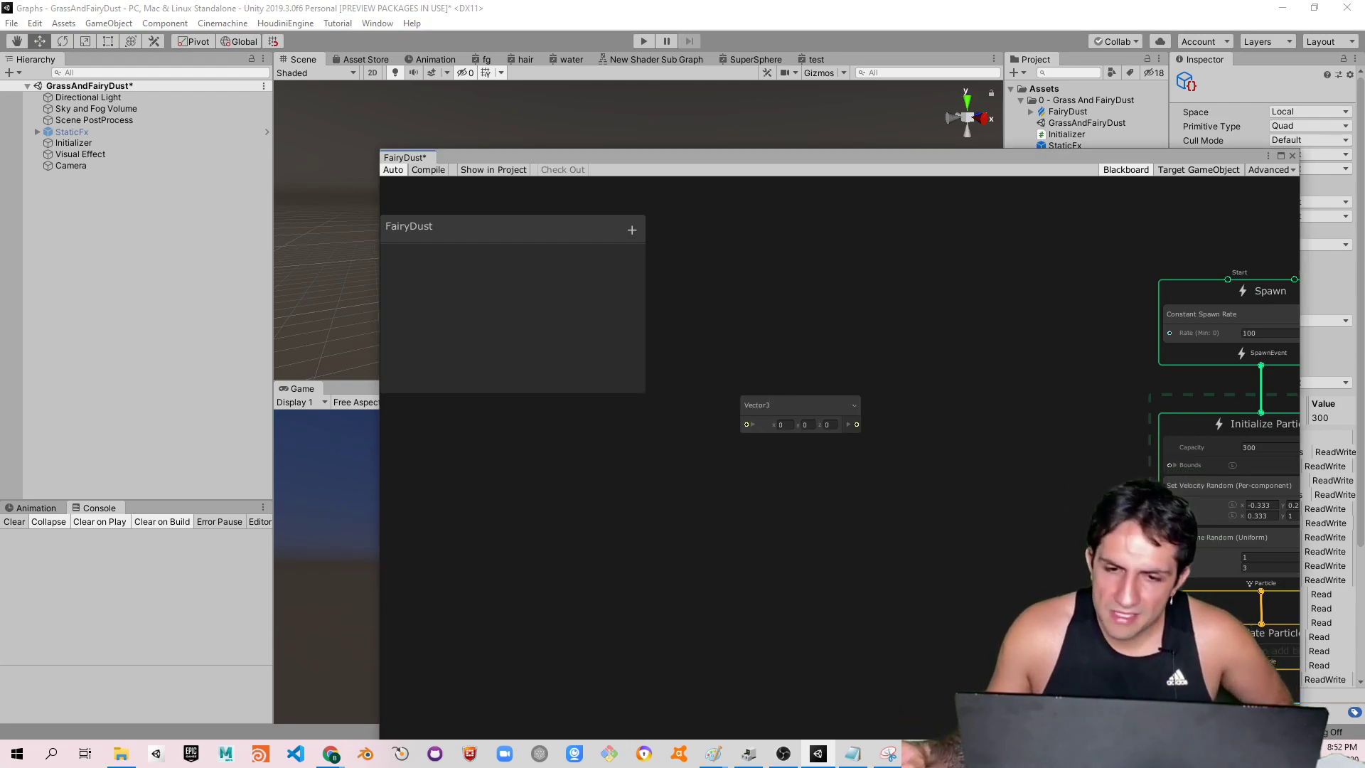
{"action": "middle_click_drag", "start_coordinate": [1142, 497], "coordinate": [1044, 478]}
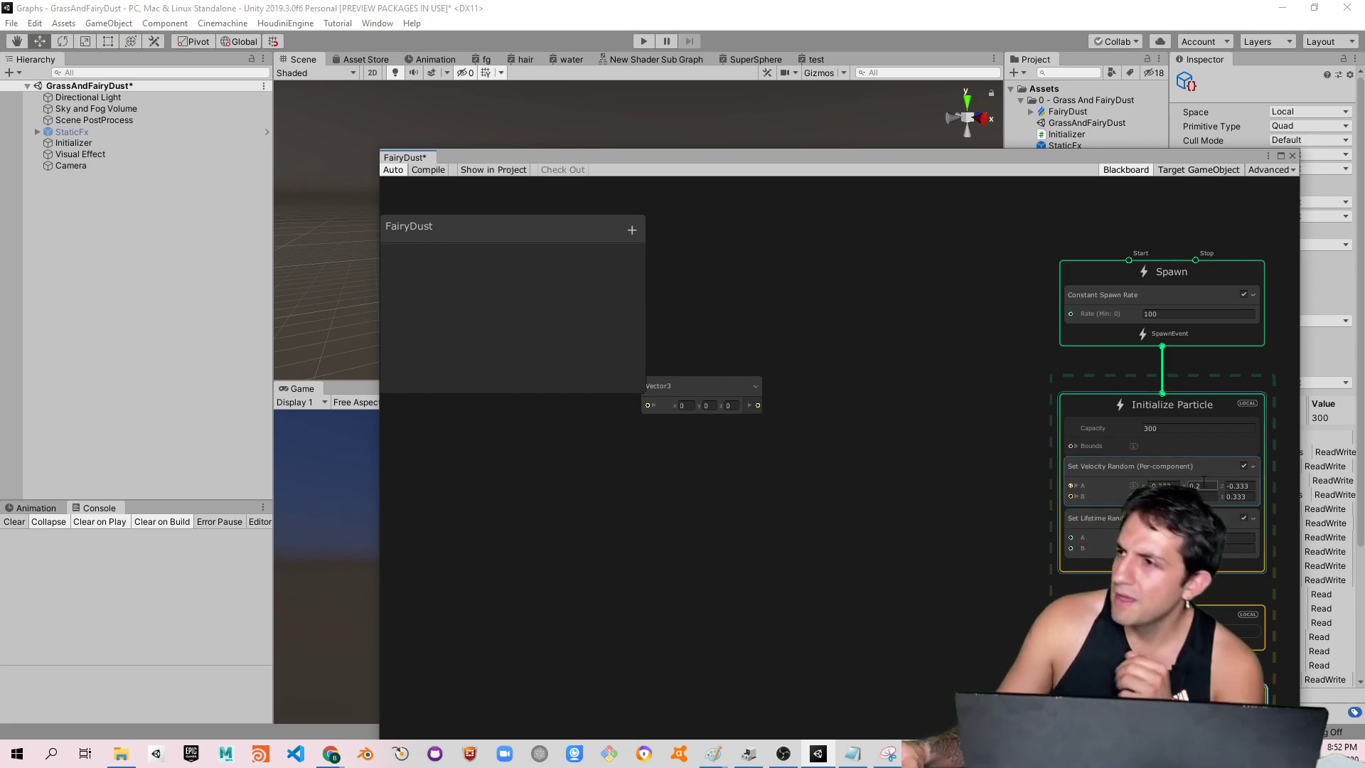
{"action": "scroll", "coordinate": [1170, 491], "scroll_direction": "up", "scroll_amount": 3}
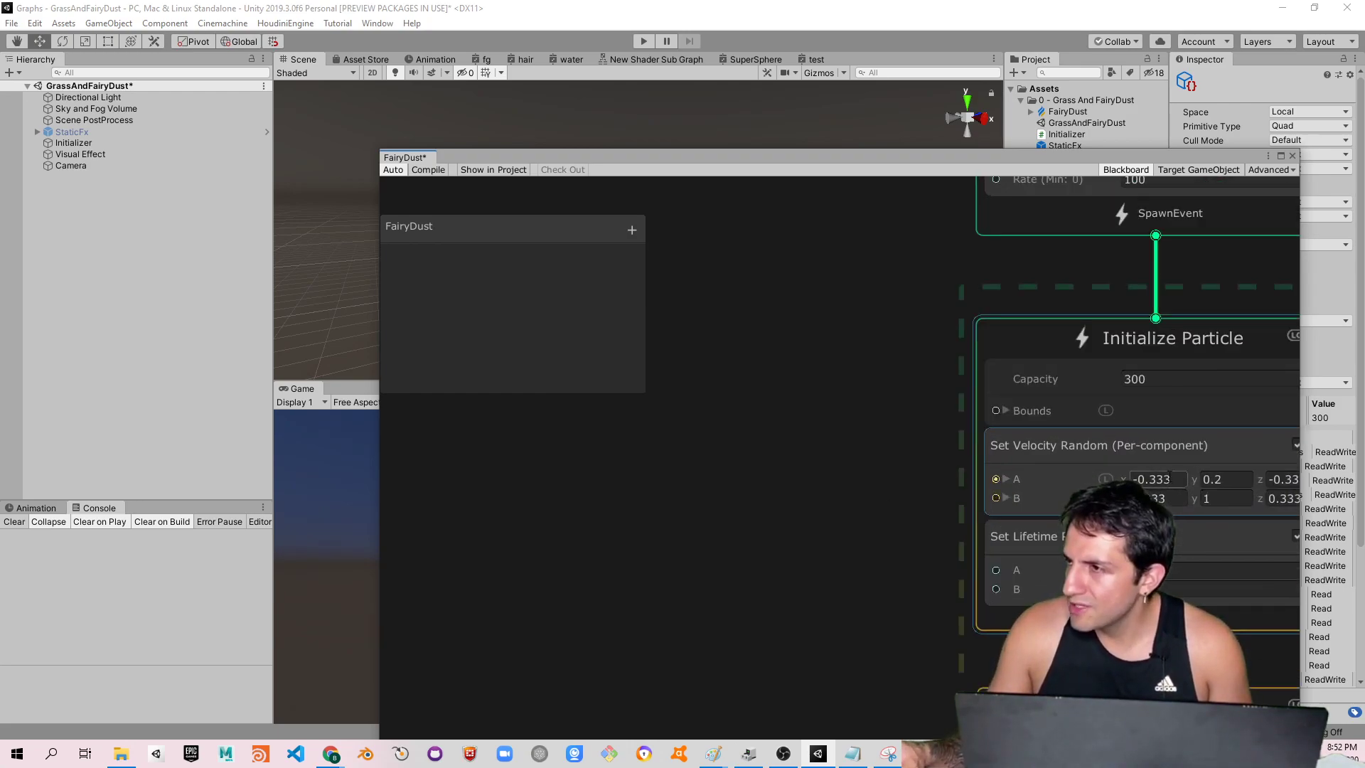
{"action": "scroll", "coordinate": [802, 420], "scroll_direction": "down", "scroll_amount": 3}
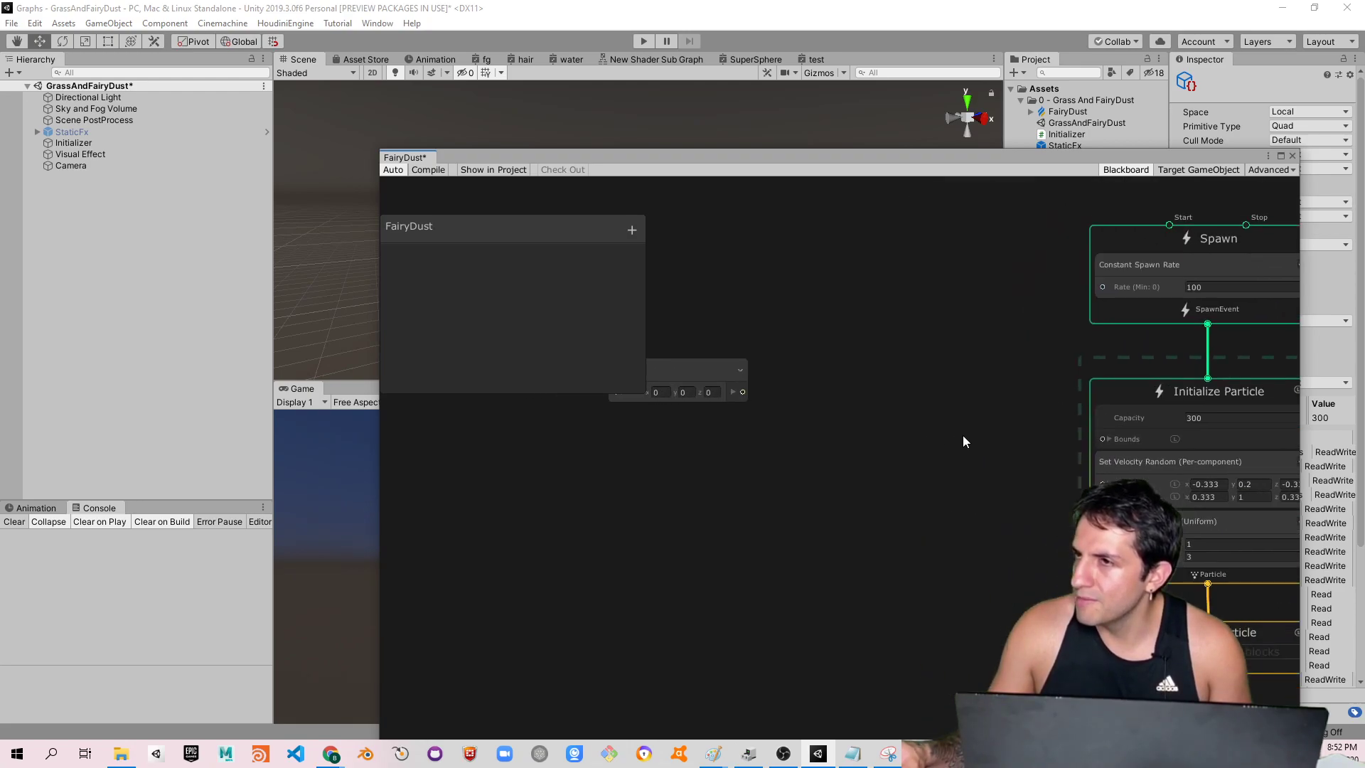
{"action": "scroll", "coordinate": [924, 427], "scroll_direction": "up", "scroll_amount": 1}
{"action": "left_click_drag", "start_coordinate": [768, 374], "coordinate": [1021, 445]}
{"action": "middle_click_drag", "start_coordinate": [1021, 446], "coordinate": [876, 381]}
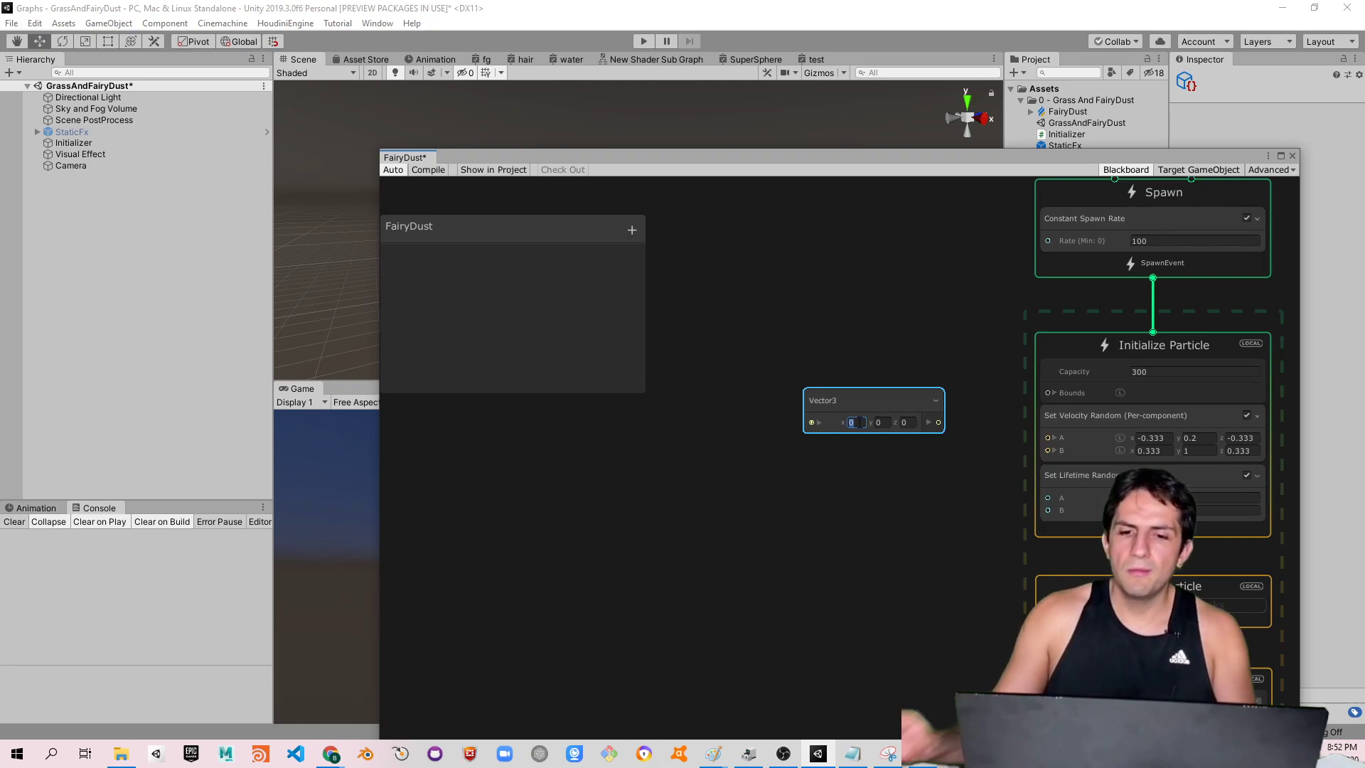
Enter x -0.333, y 0.2 and a negative z into the Vector3 node
{"action": "type", "text": "-0.333"}
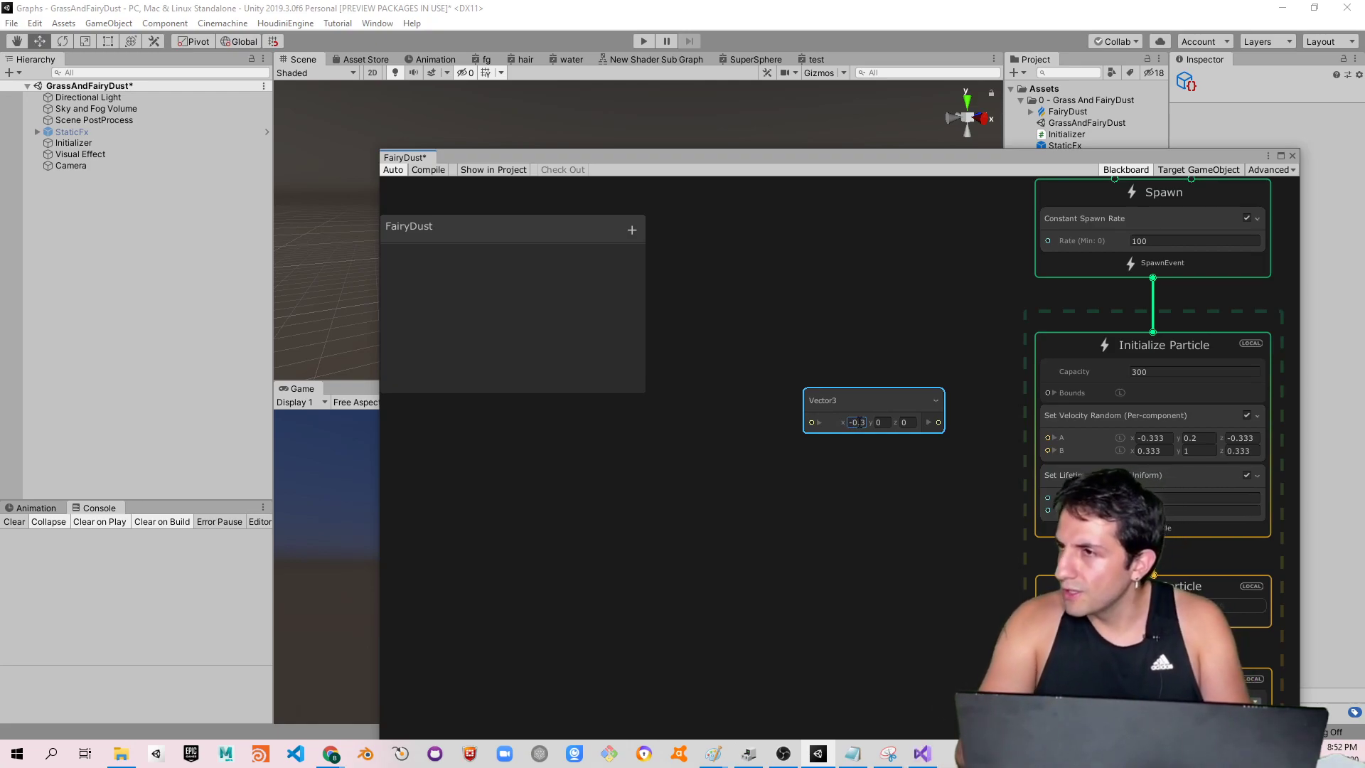
{"action": "key", "text": "Tab"}
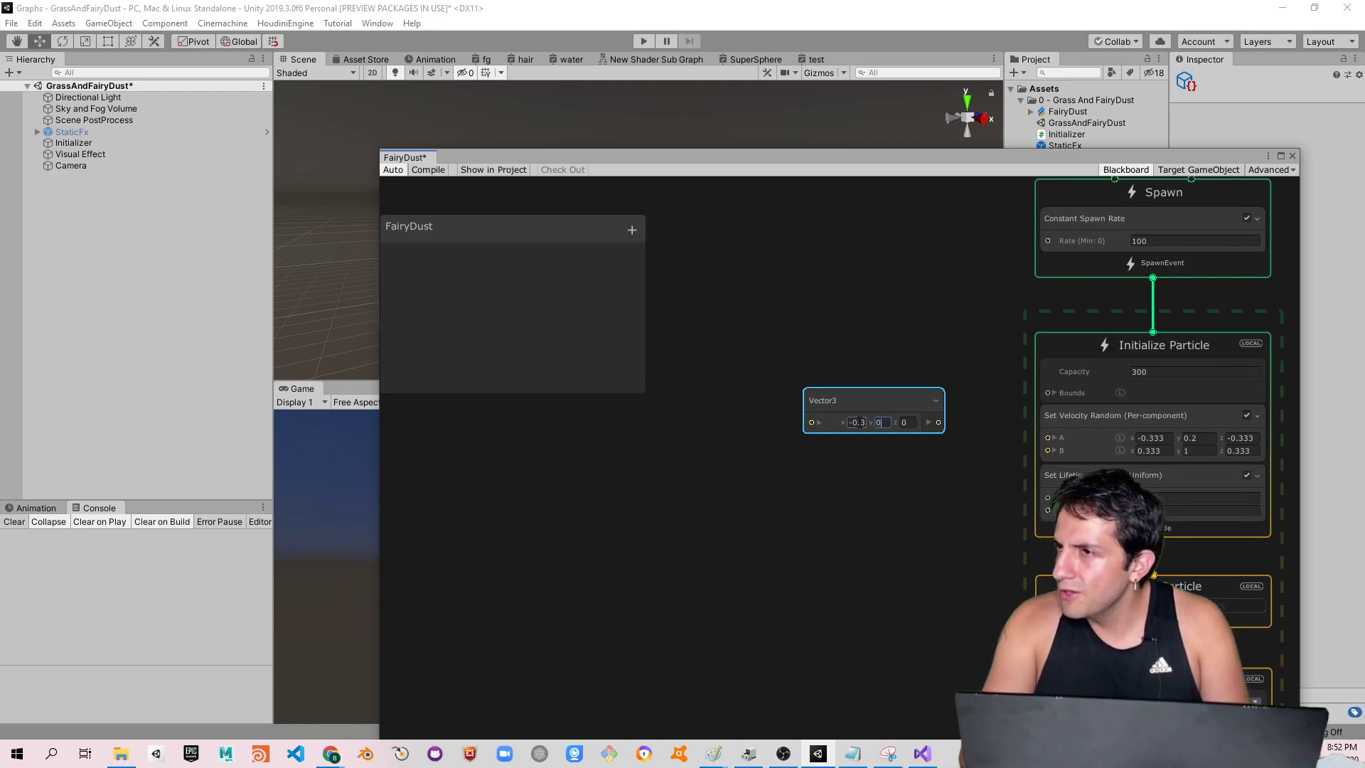
{"action": "type", "text": ".2"}
{"action": "key", "text": "Tab"}
{"action": "type", "text": "-"}
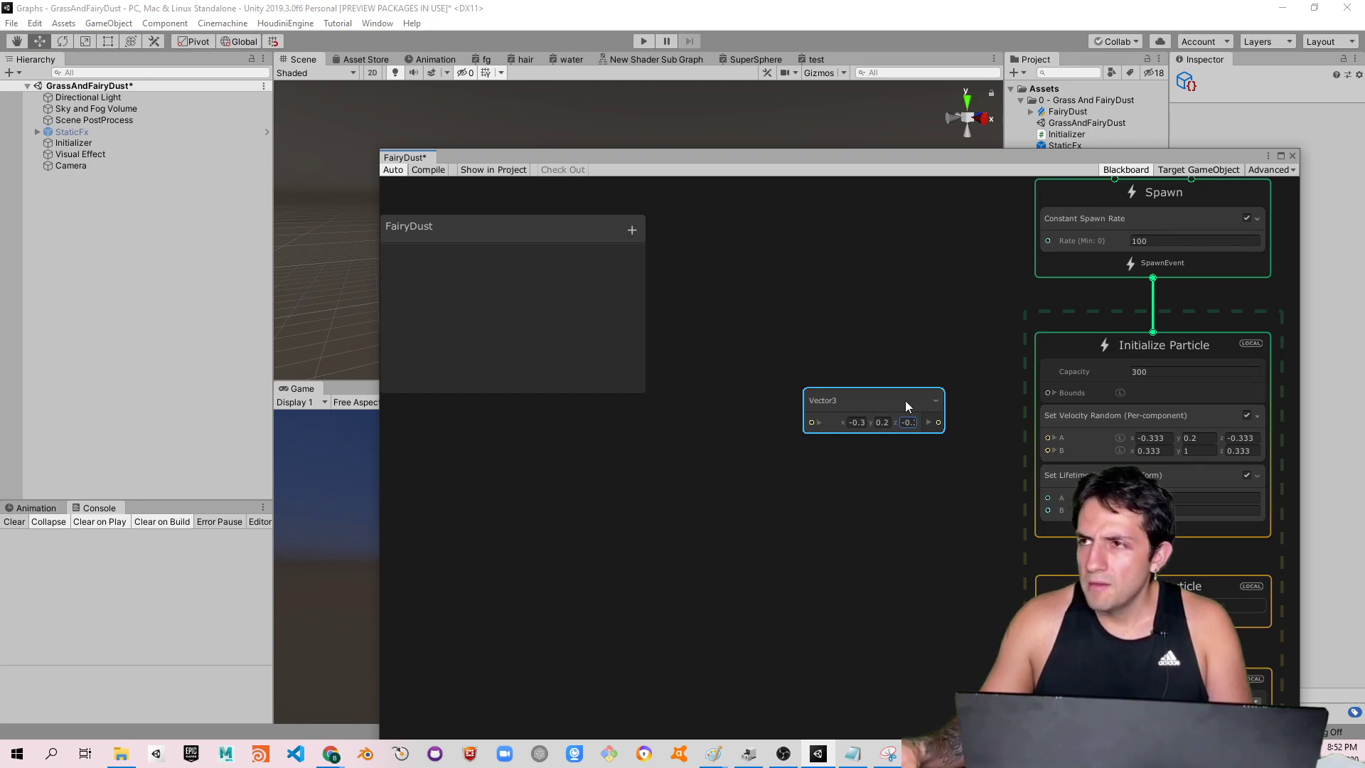
{"action": "left_click_drag", "start_coordinate": [906, 399], "coordinate": [916, 368]}
Add a second Vector3 node holding 0.333, 1, 0.333 and arrange both Vector3 nodes
{"action": "right_click", "coordinate": [864, 442]}
{"action": "left_click", "coordinate": [907, 449]}
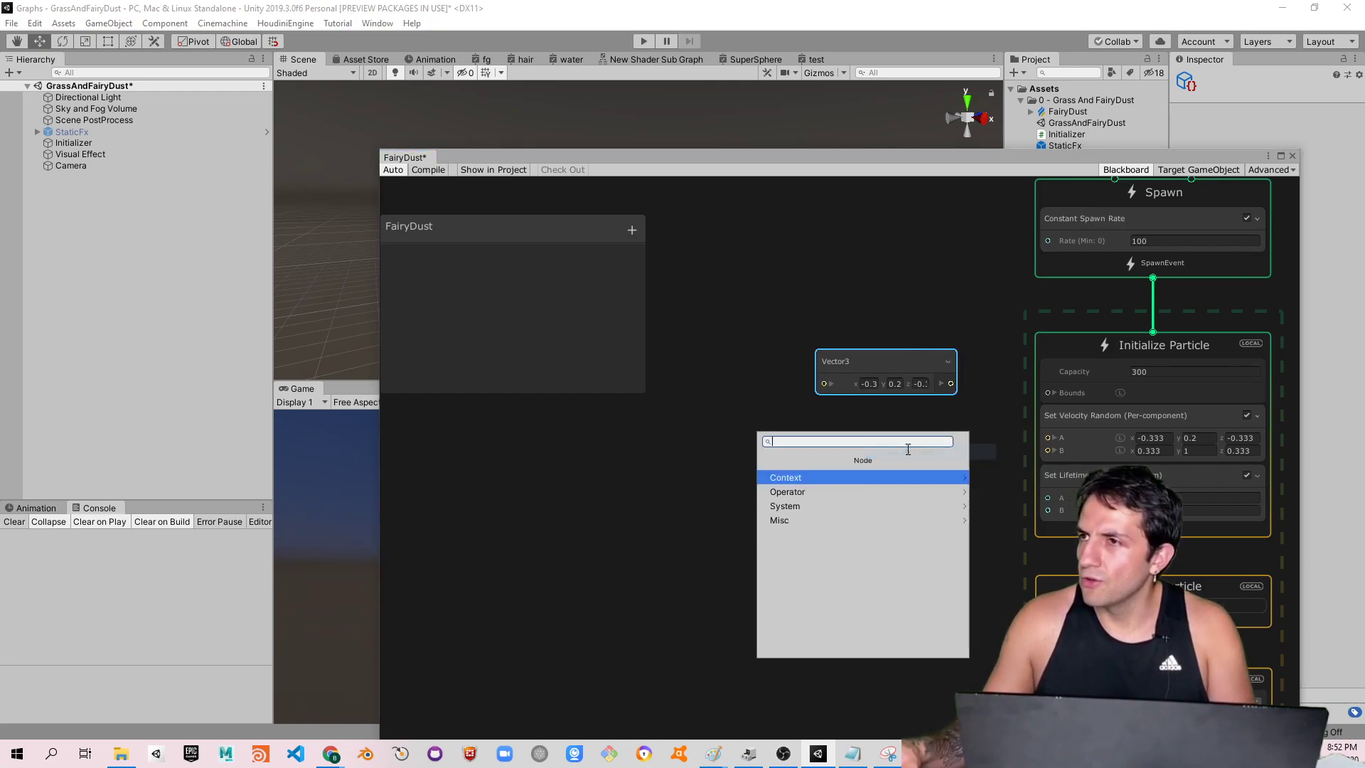
{"action": "type", "text": "ve"}
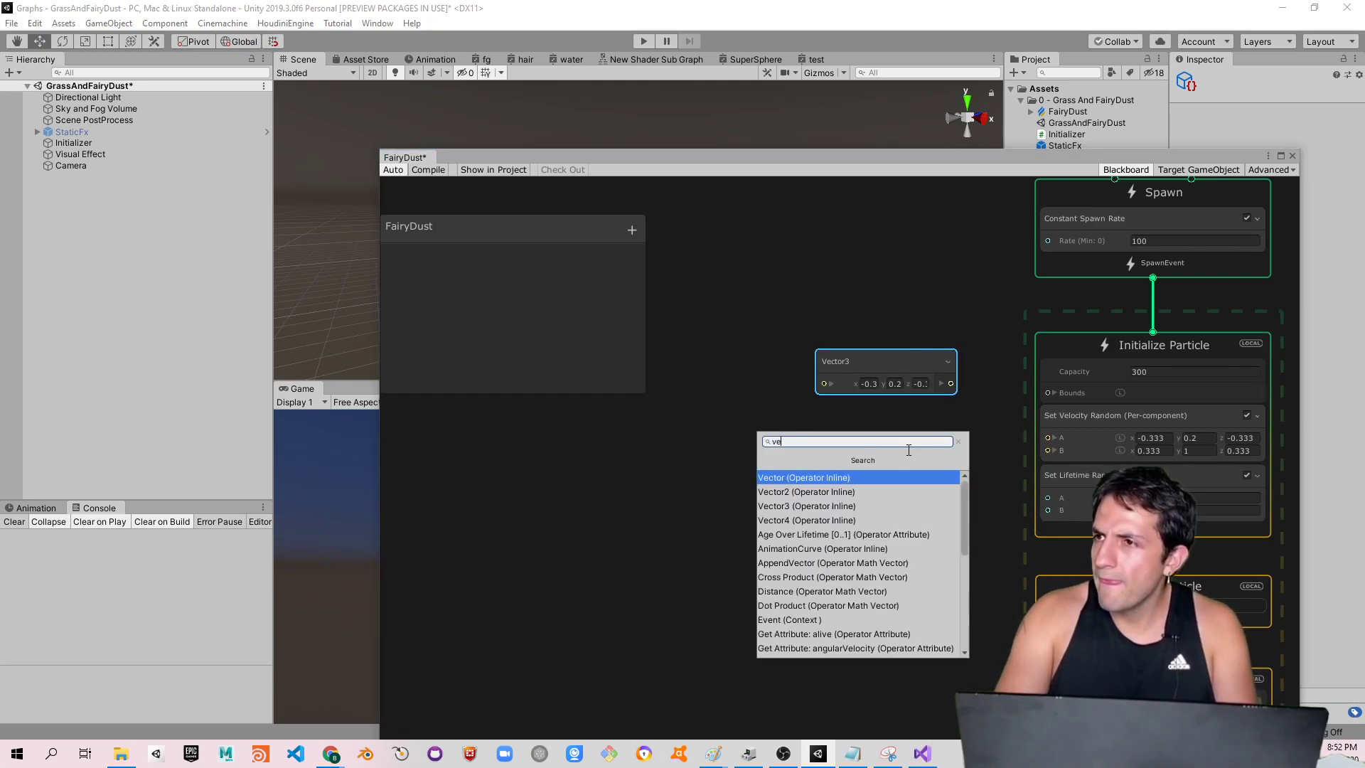
{"action": "type", "text": "cto"}
{"action": "type", "text": "3"}
{"action": "key", "text": "Return"}
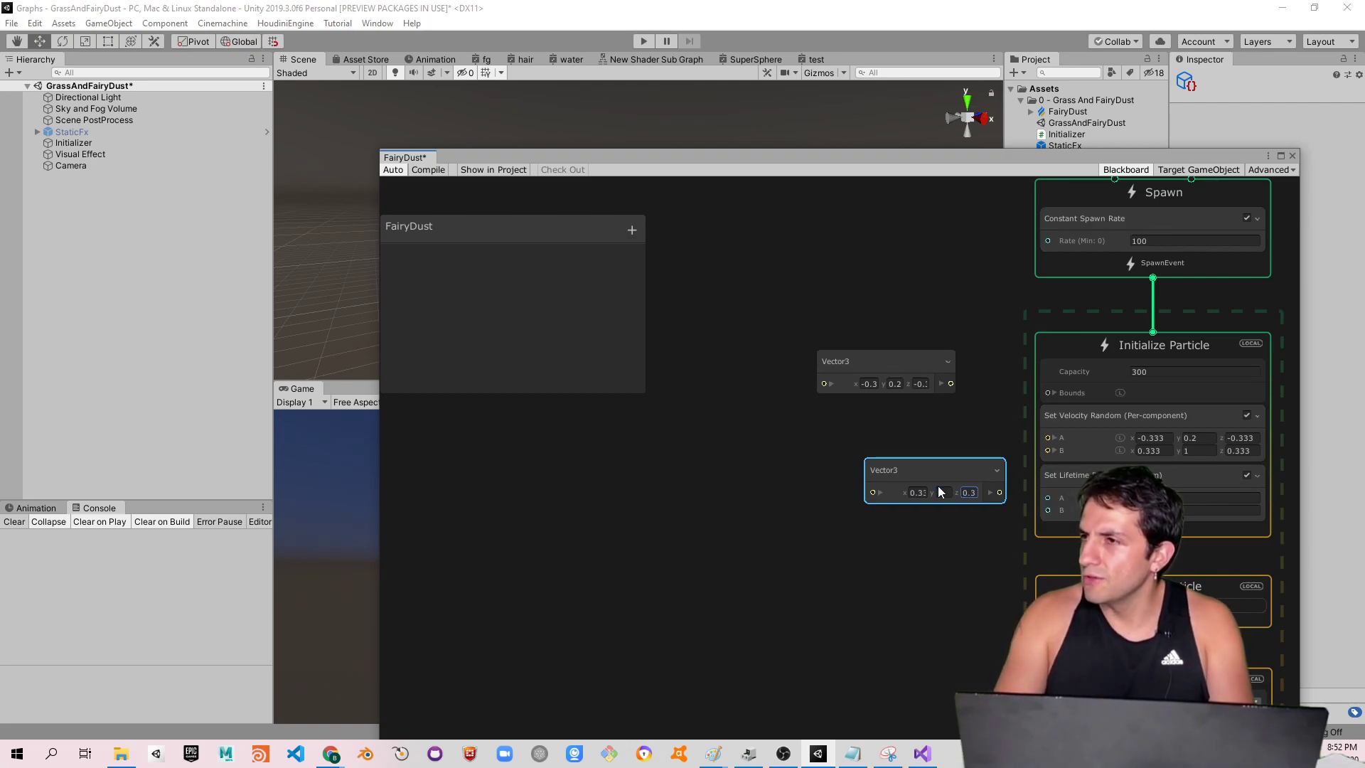
{"action": "left_click_drag", "start_coordinate": [949, 470], "coordinate": [785, 507]}
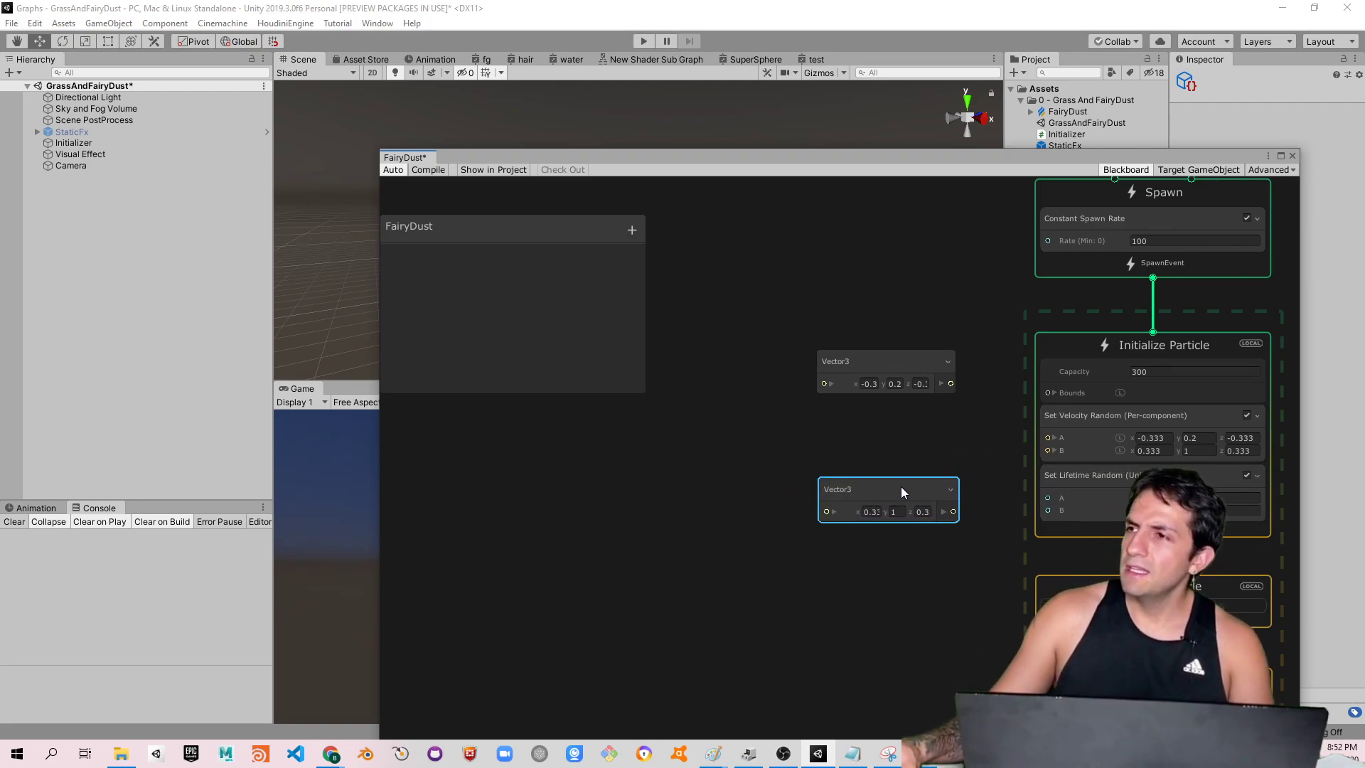
{"action": "left_click_drag", "start_coordinate": [905, 358], "coordinate": [782, 339]}
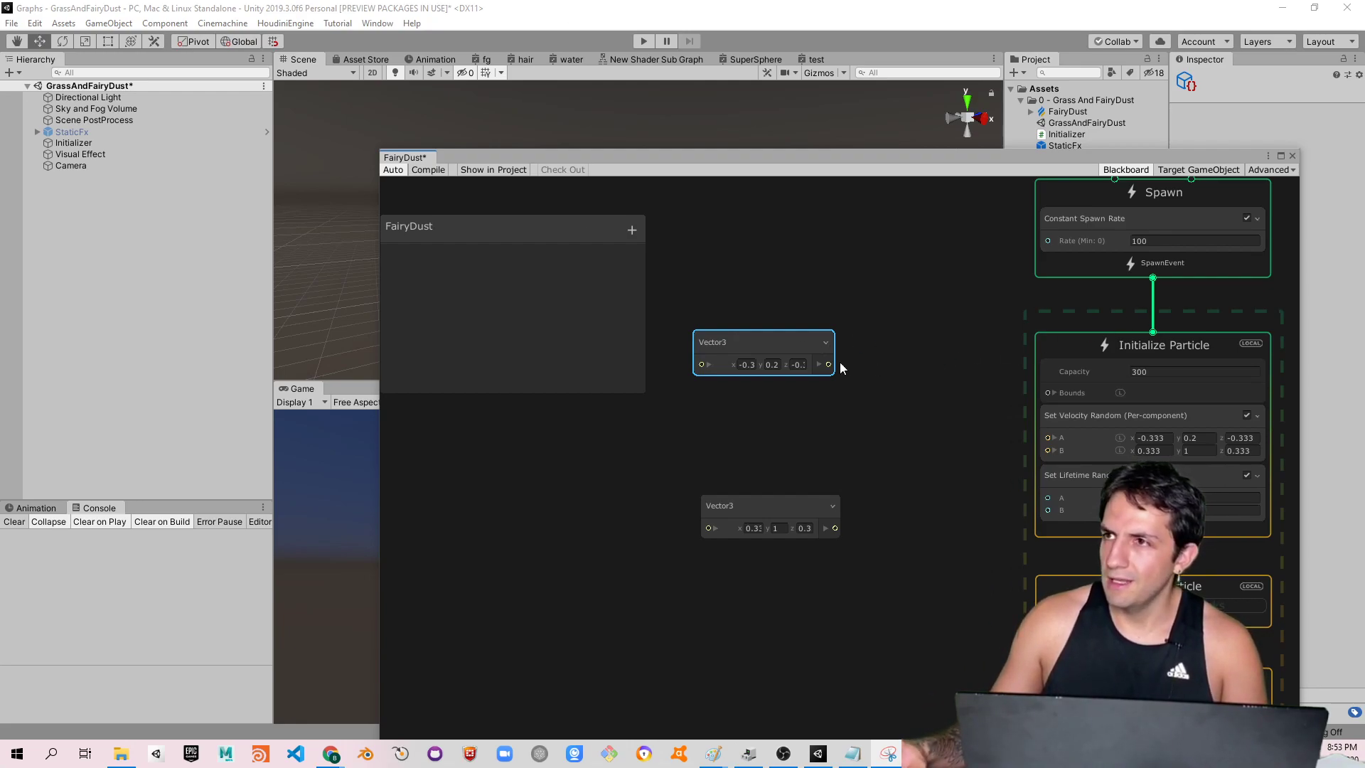
{"action": "mouse_move", "coordinate": [846, 365]}
{"action": "left_mouse_down"}
{"action": "mouse_move", "coordinate": [876, 412]}
{"action": "mouse_move", "coordinate": [863, 418]}
{"action": "left_mouse_up"}
{"action": "type", "text": "multip"}
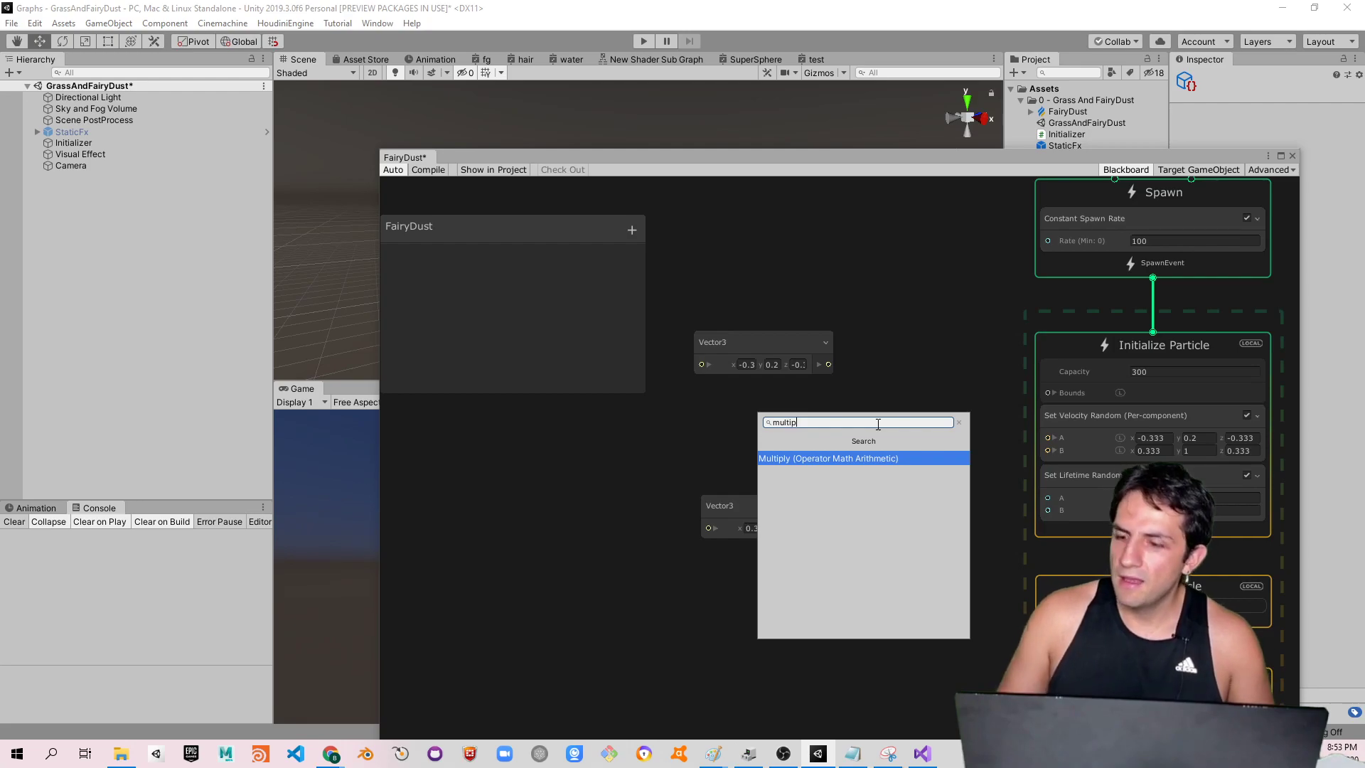
Add a Multiply node after the upper Vector3 and line the pair up
{"action": "key", "text": "Return"}
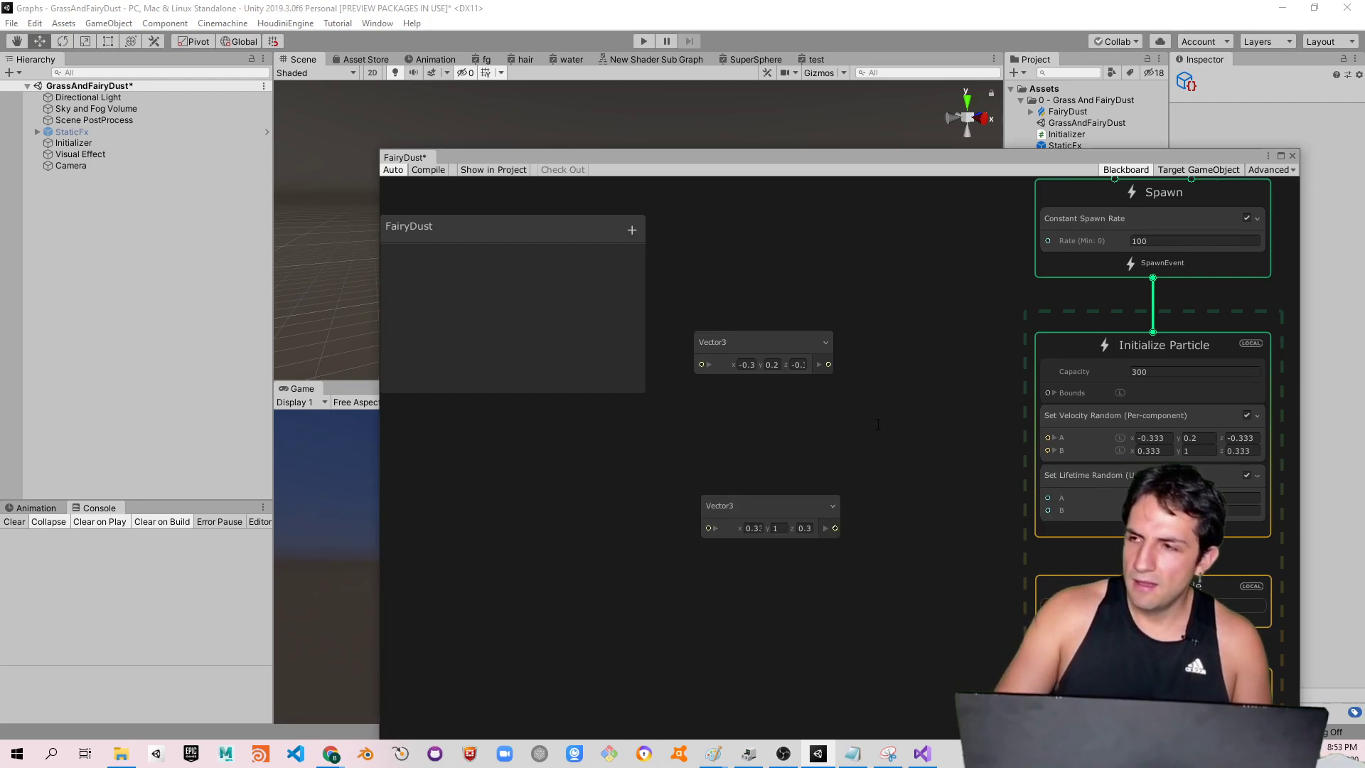
{"action": "left_click_drag", "start_coordinate": [945, 460], "coordinate": [932, 421]}
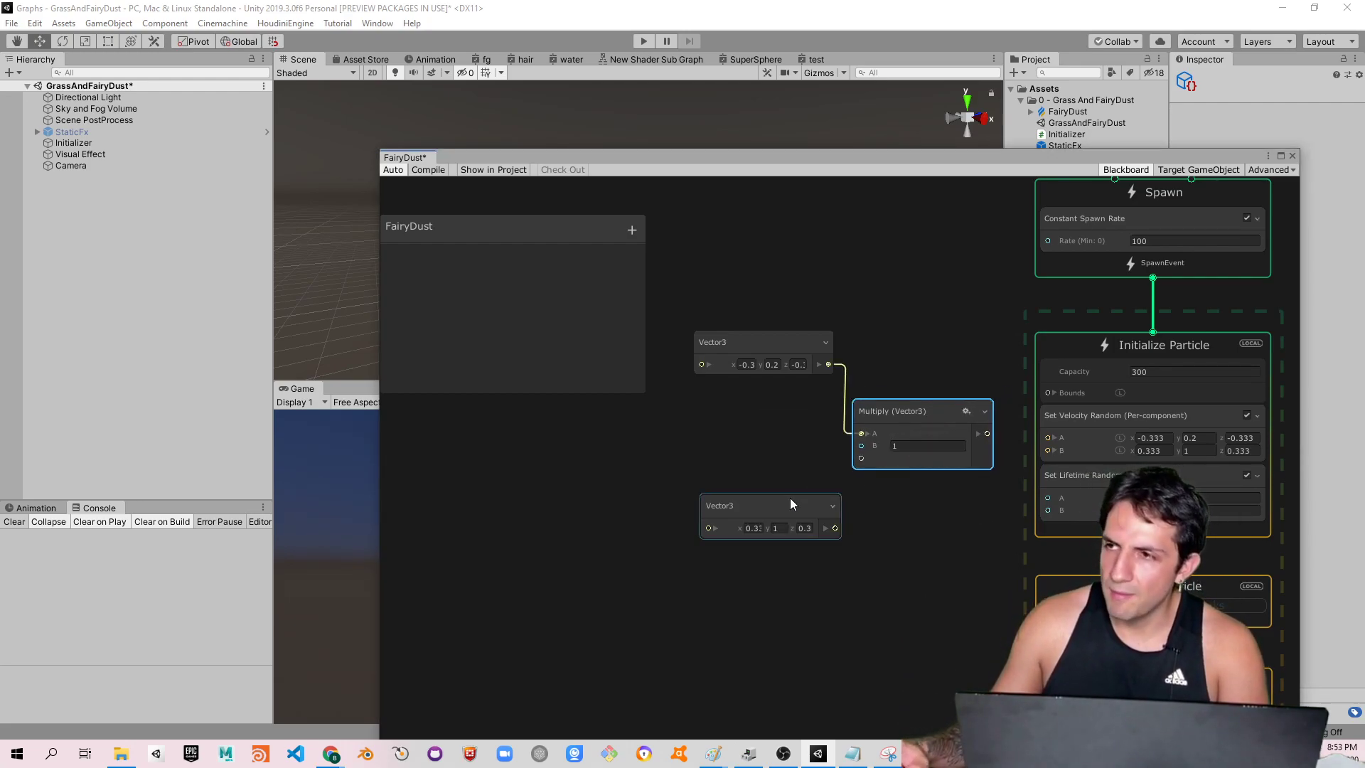
{"action": "left_click_drag", "start_coordinate": [790, 499], "coordinate": [768, 500]}
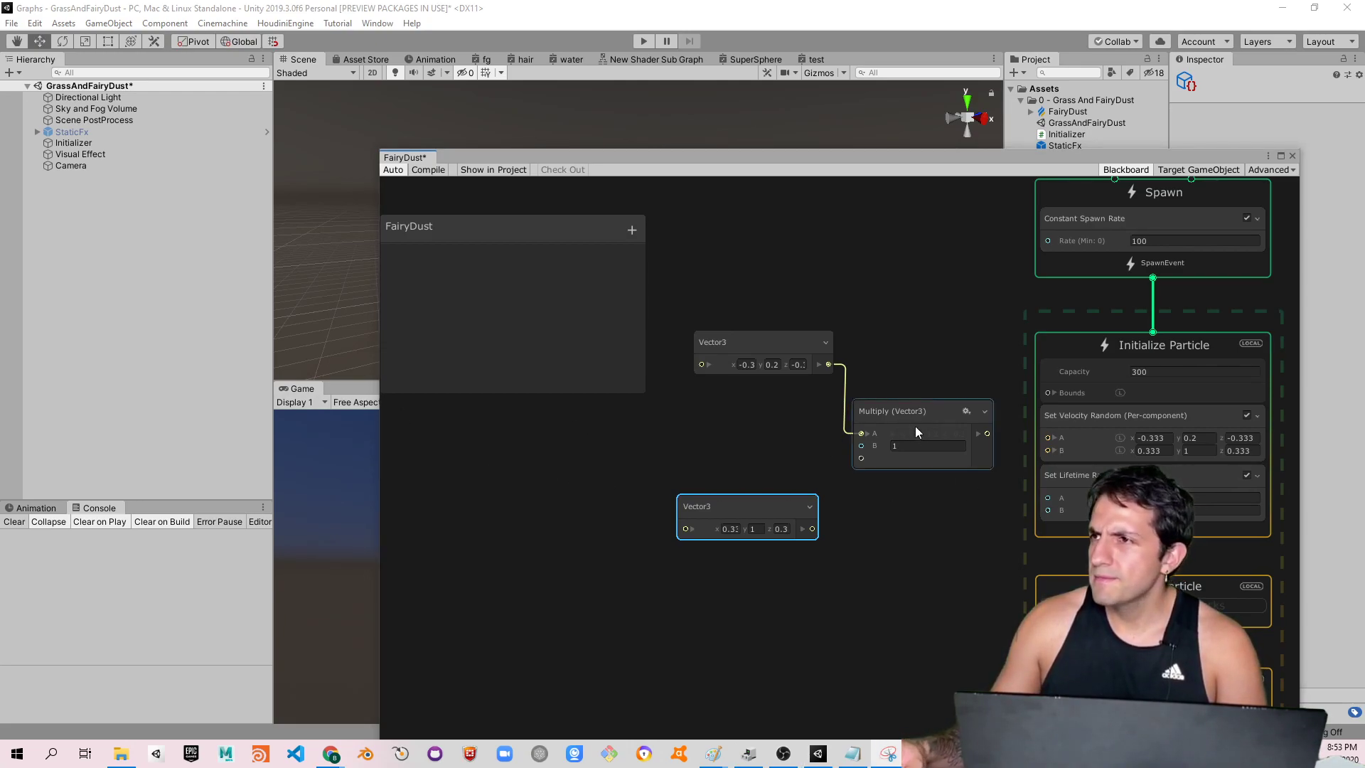
{"action": "left_click_drag", "start_coordinate": [904, 410], "coordinate": [895, 338]}
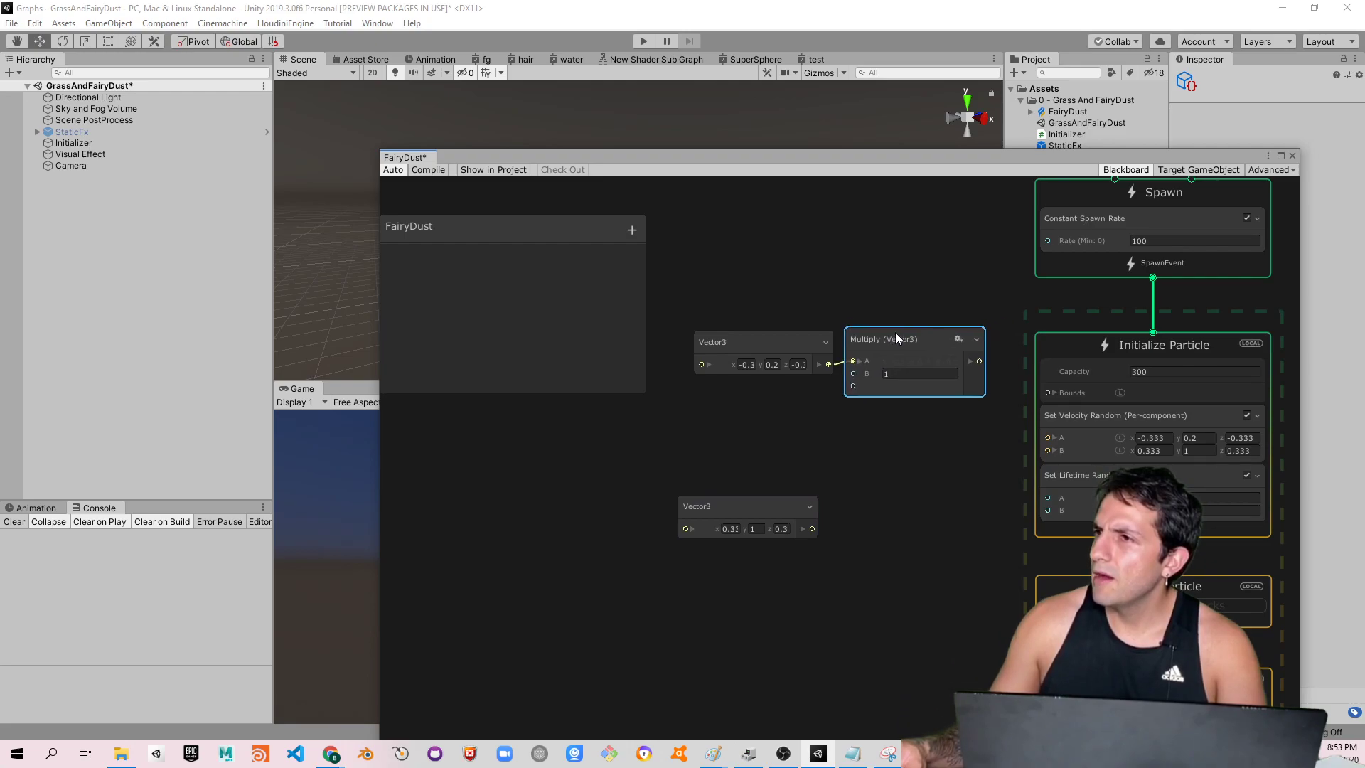
{"action": "mouse_move", "coordinate": [805, 322]}
{"action": "left_mouse_down"}
{"action": "mouse_move", "coordinate": [885, 344]}
{"action": "mouse_move", "coordinate": [848, 343]}
{"action": "left_mouse_up"}
{"action": "mouse_move", "coordinate": [753, 509]}
{"action": "left_mouse_down"}
{"action": "mouse_move", "coordinate": [738, 509]}
{"action": "mouse_move", "coordinate": [811, 527]}
{"action": "left_mouse_up"}
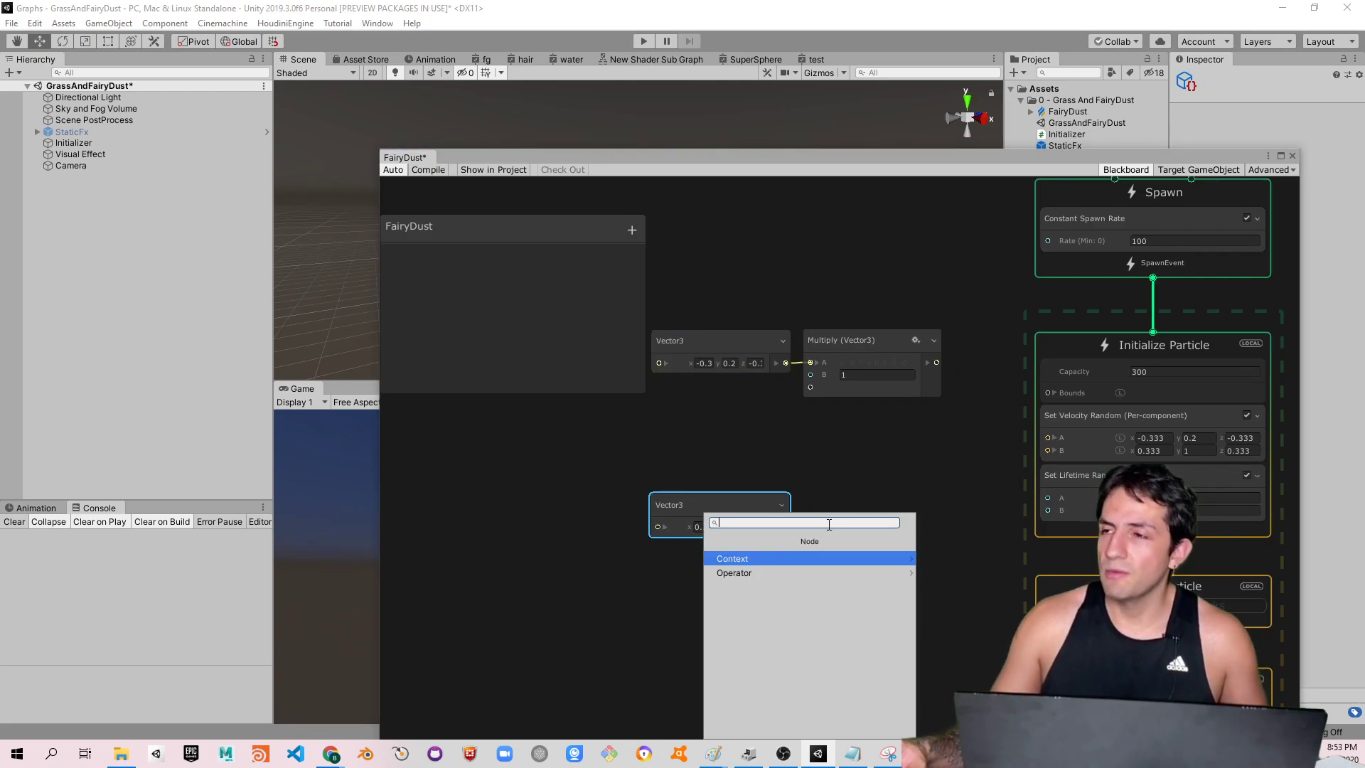
Add a Multiply for the lower Vector3 and wire both Multiply outputs into Set Velocity Random A and B
{"action": "type", "text": "multi"}
{"action": "key", "text": "Return"}
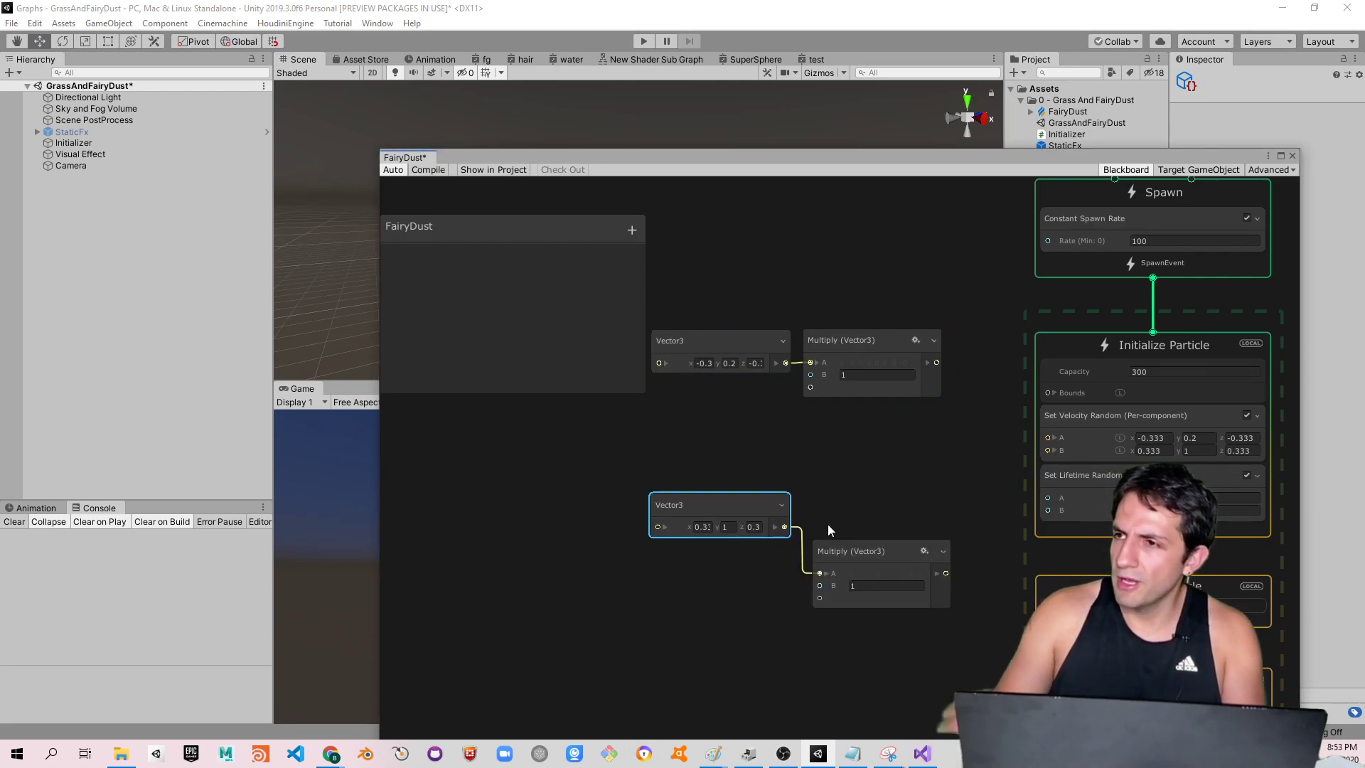
{"action": "left_click_drag", "start_coordinate": [839, 529], "coordinate": [842, 498]}
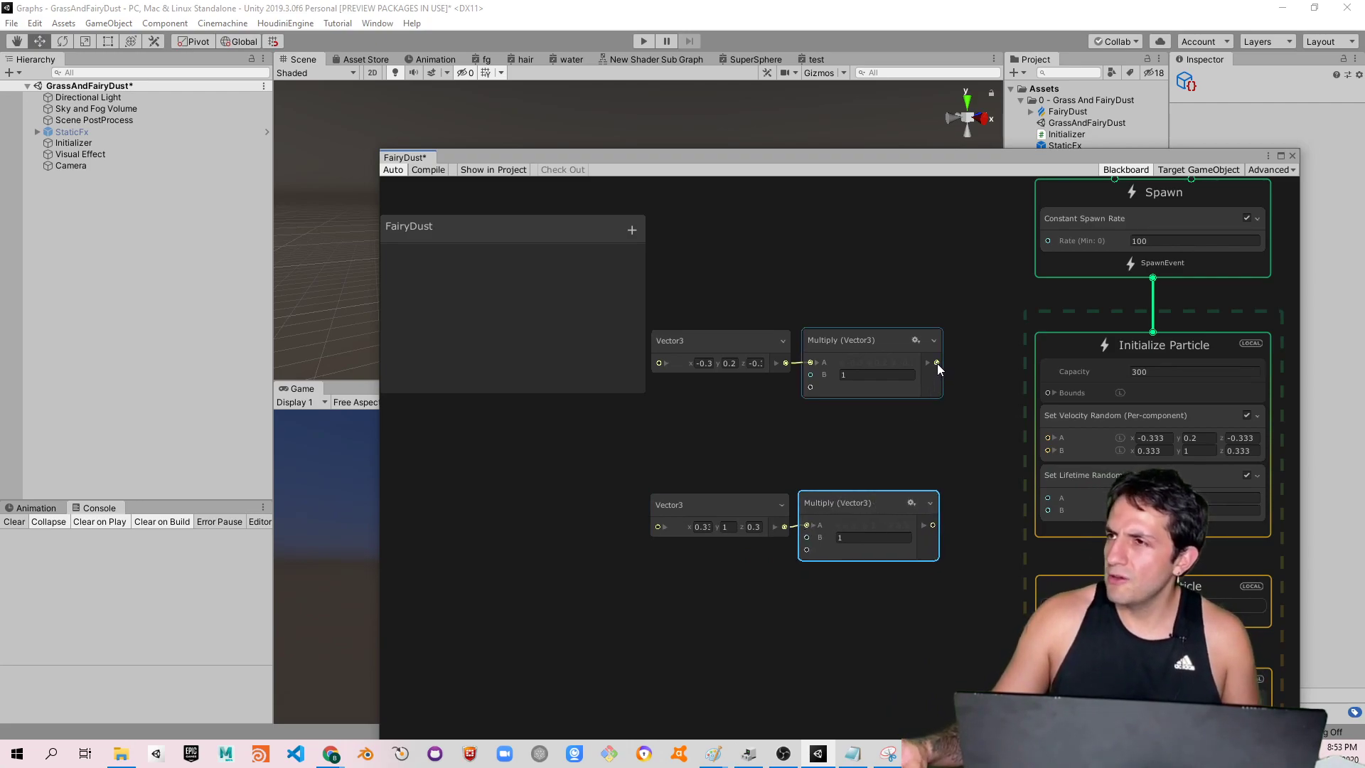
{"action": "left_click_drag", "start_coordinate": [937, 362], "coordinate": [1048, 438]}
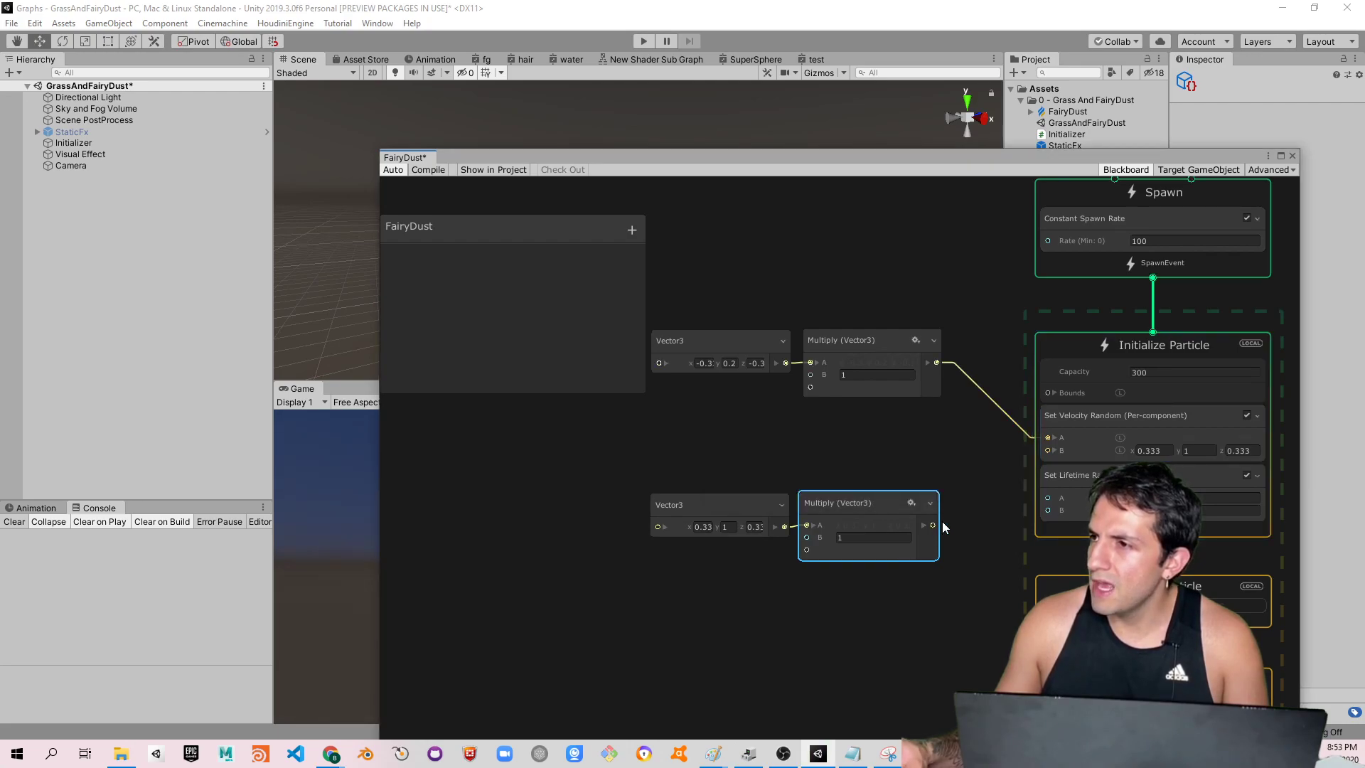
{"action": "left_click_drag", "start_coordinate": [945, 527], "coordinate": [947, 524]}
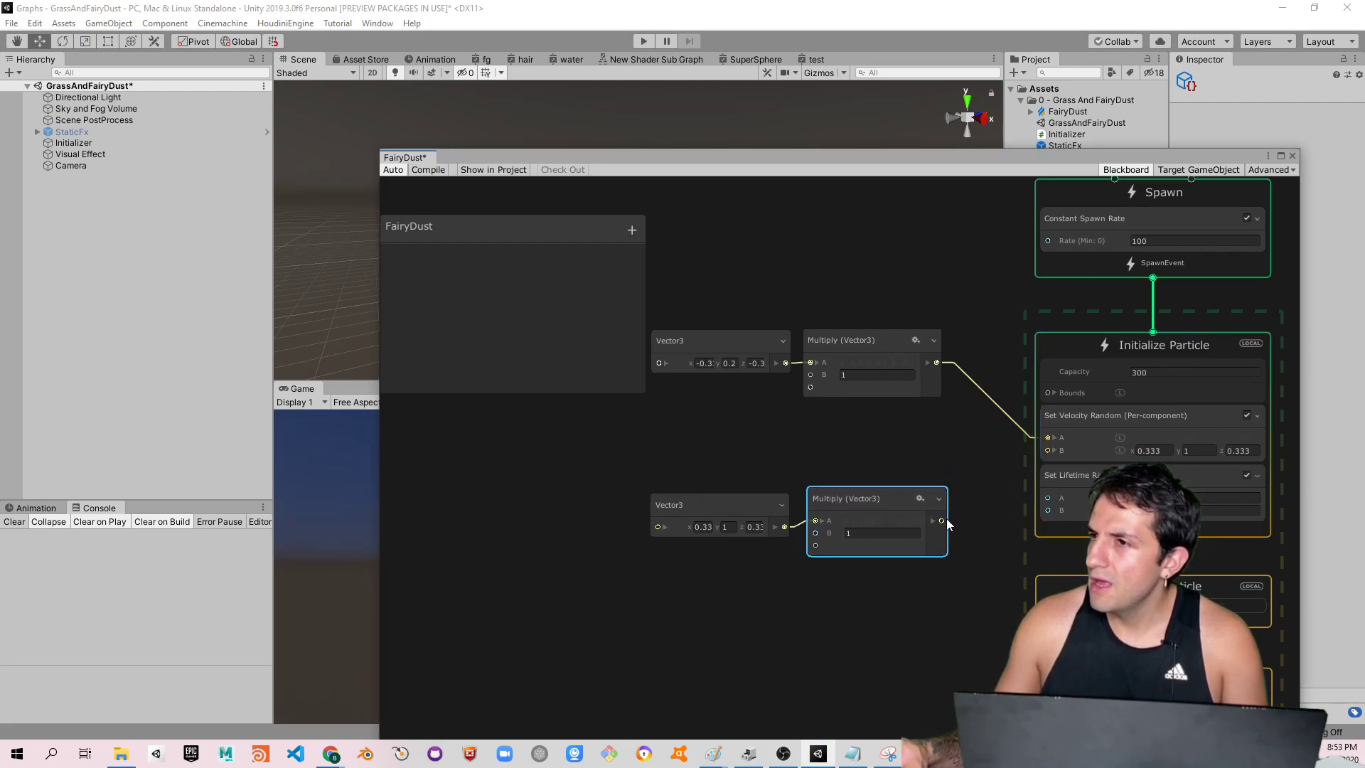
{"action": "left_click_drag", "start_coordinate": [940, 521], "coordinate": [1047, 450]}
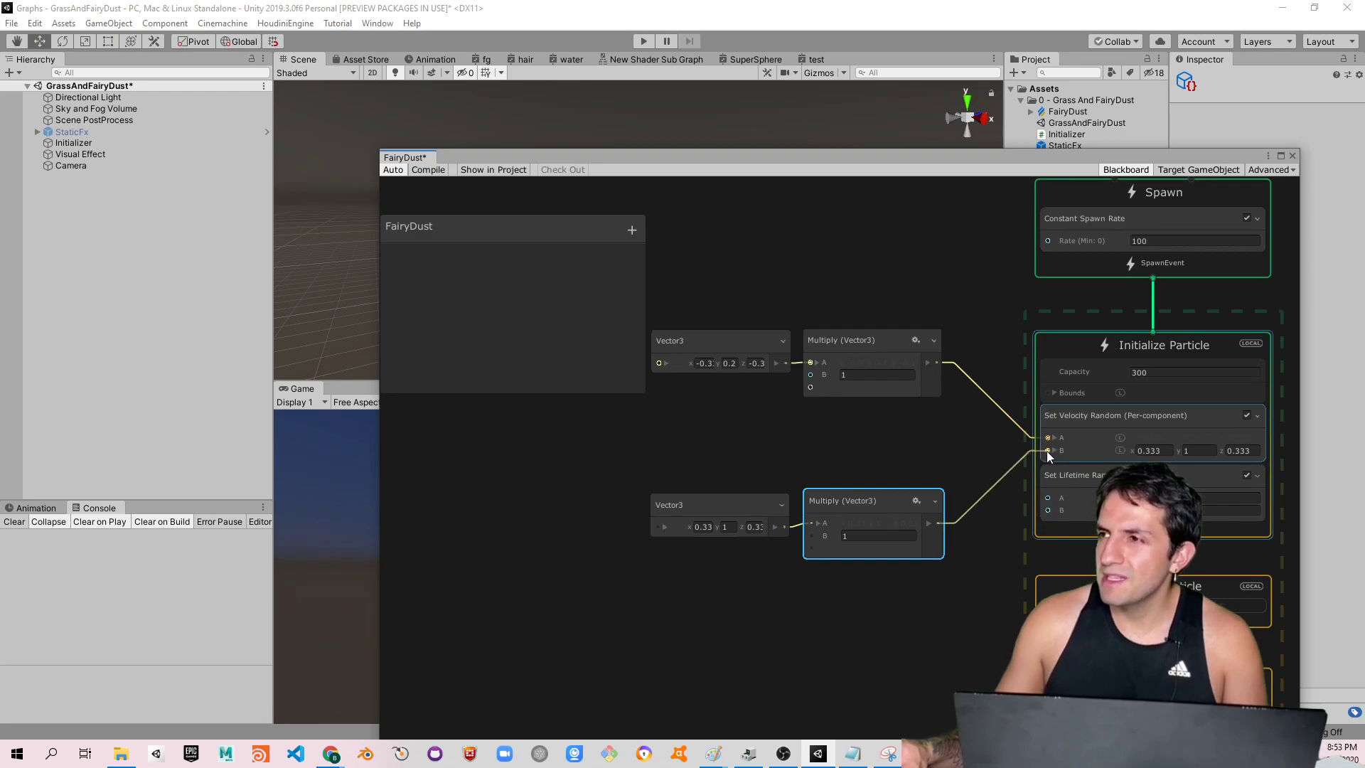
{"action": "mouse_move", "coordinate": [836, 159]}
{"action": "left_mouse_down"}
{"action": "mouse_move", "coordinate": [1061, 402]}
{"action": "mouse_move", "coordinate": [1253, 368]}
{"action": "left_mouse_up"}
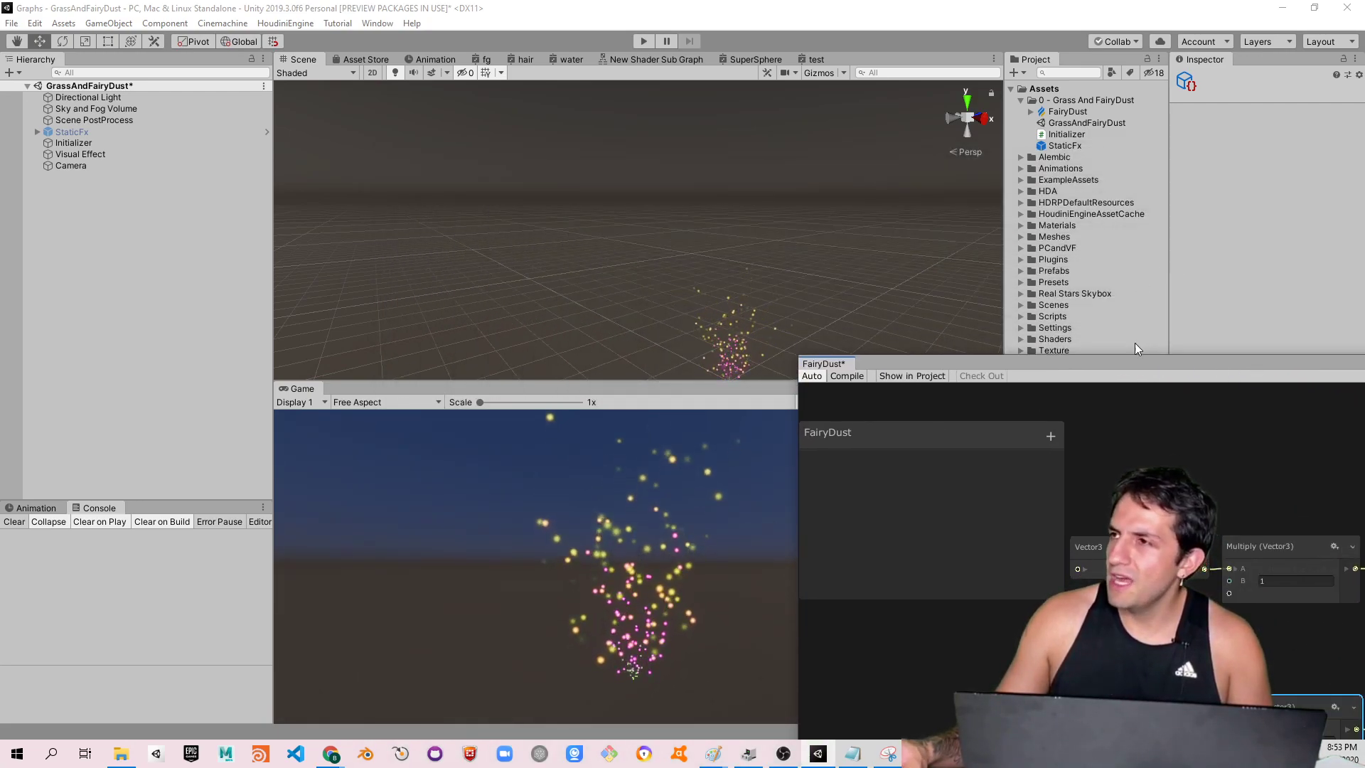
Shift the two Vector3 and two Multiply nodes to the right in the FairyDust graph
{"action": "left_click_drag", "start_coordinate": [1133, 361], "coordinate": [805, 153]}
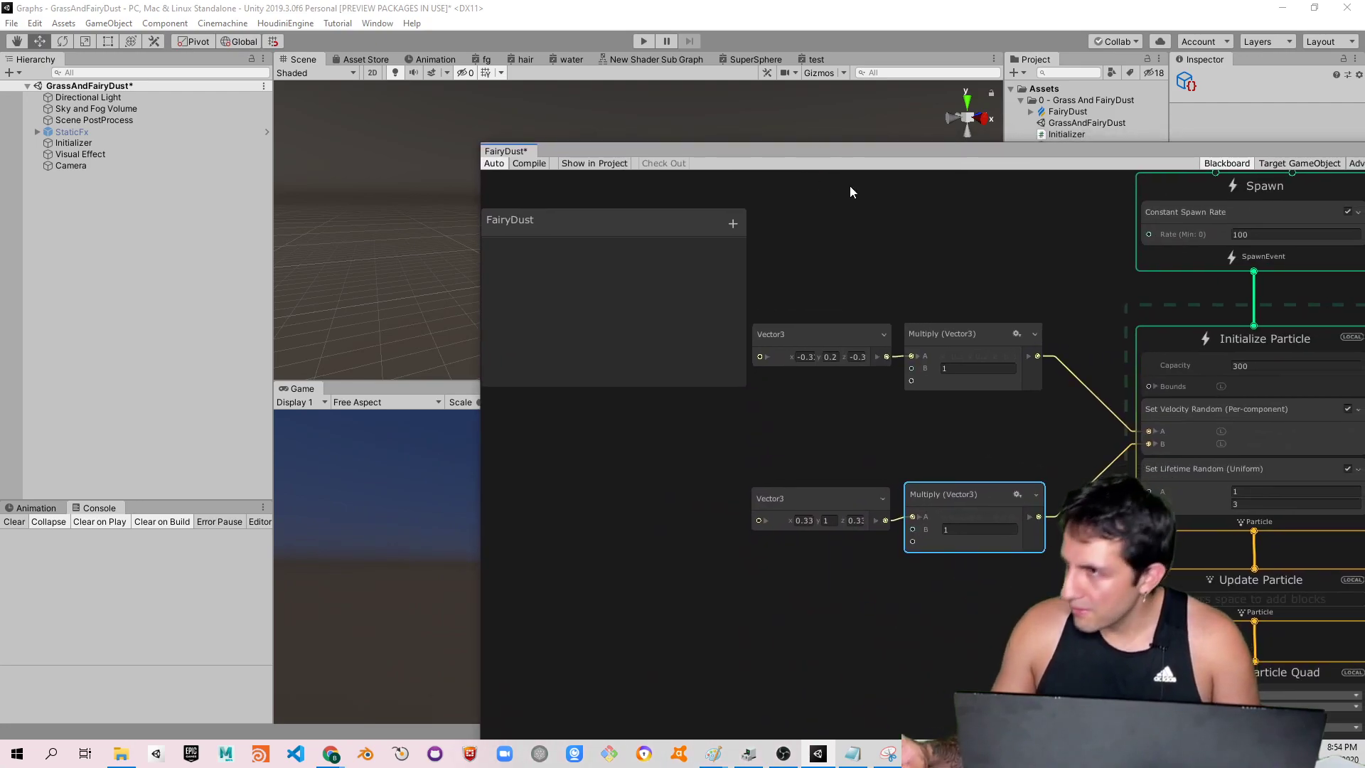
{"action": "left_click_drag", "start_coordinate": [819, 294], "coordinate": [966, 526]}
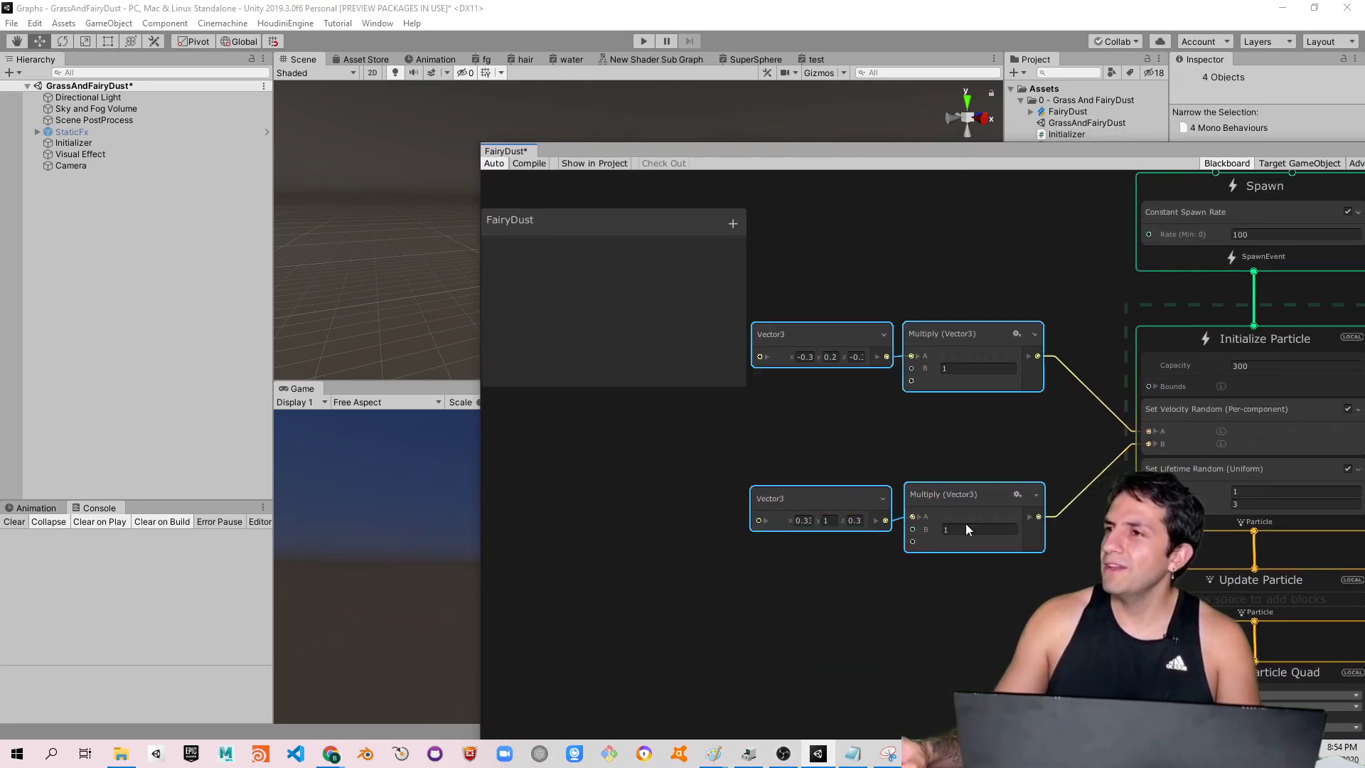
{"action": "left_click_drag", "start_coordinate": [971, 330], "coordinate": [1029, 334]}
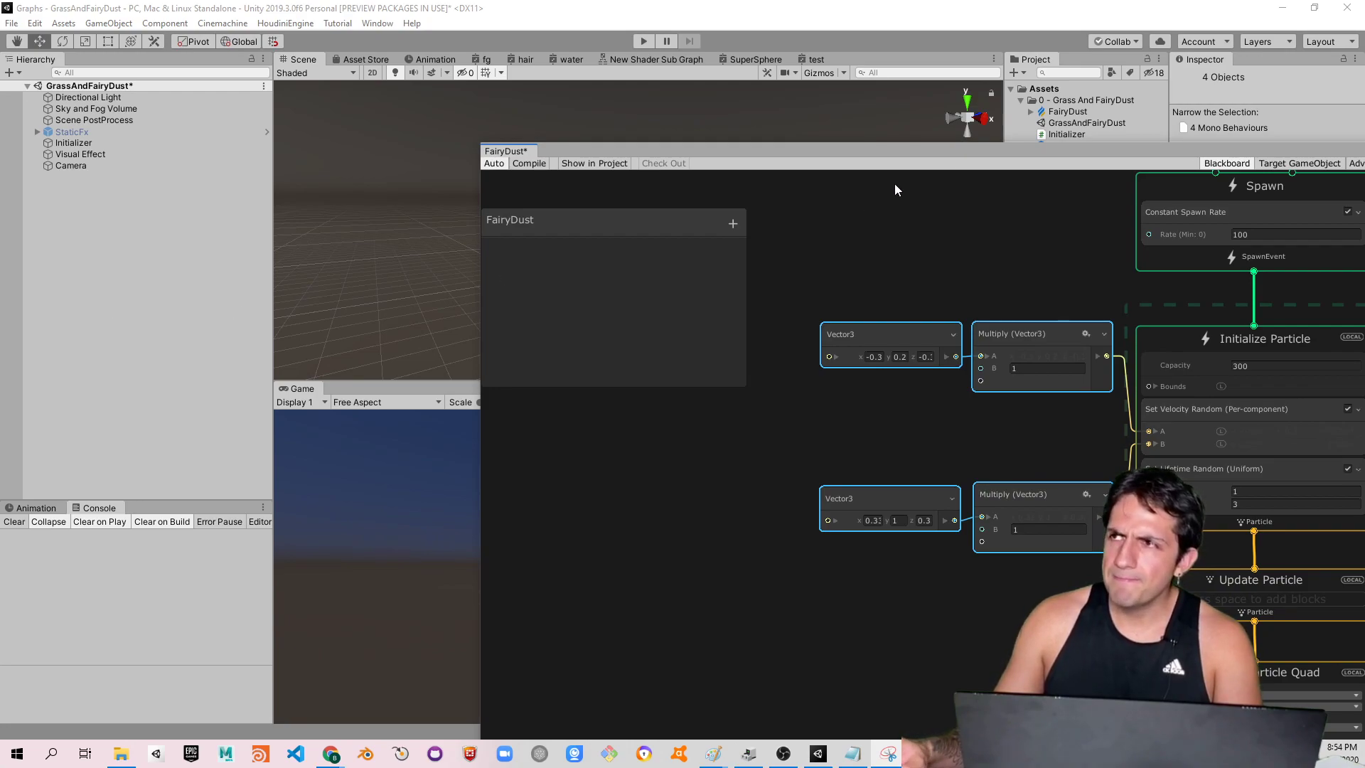
{"action": "left_click", "coordinate": [738, 301]}
Raise the Visual Effect object slightly above the ground, to Y 0.006
{"action": "left_click_drag", "start_coordinate": [875, 159], "coordinate": [519, 652]}
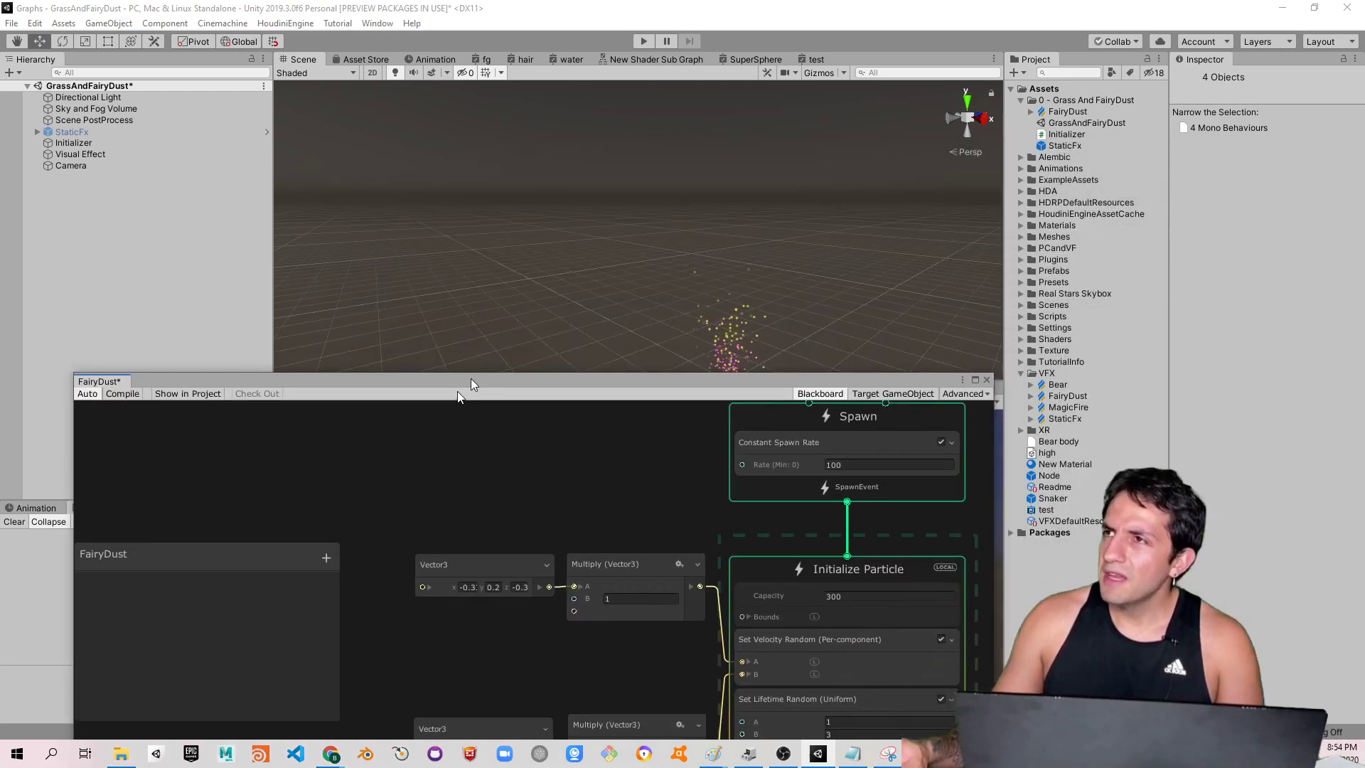
{"action": "middle_click_drag", "start_coordinate": [736, 339], "coordinate": [661, 267]}
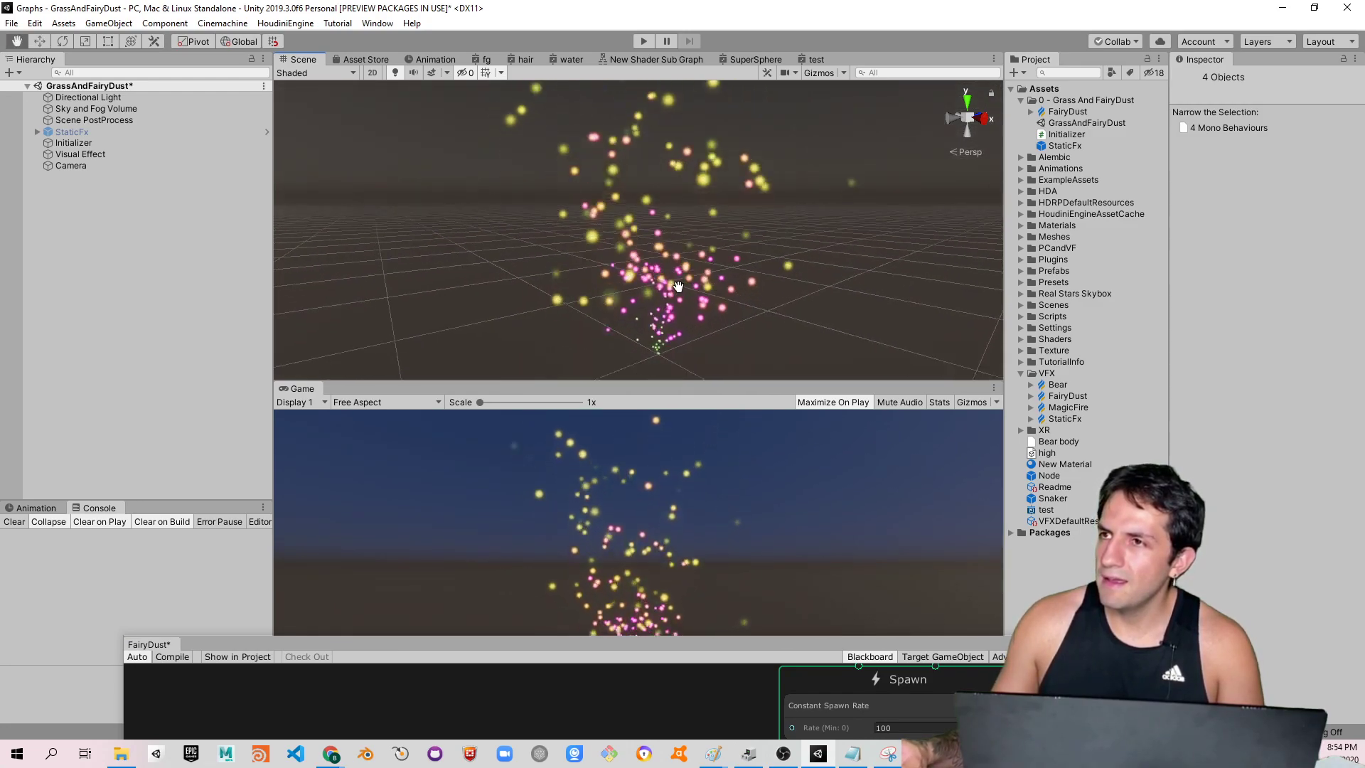
{"action": "scroll", "coordinate": [672, 291], "scroll_direction": "up", "scroll_amount": 5}
{"action": "scroll", "coordinate": [678, 299], "scroll_direction": "down", "scroll_amount": 3}
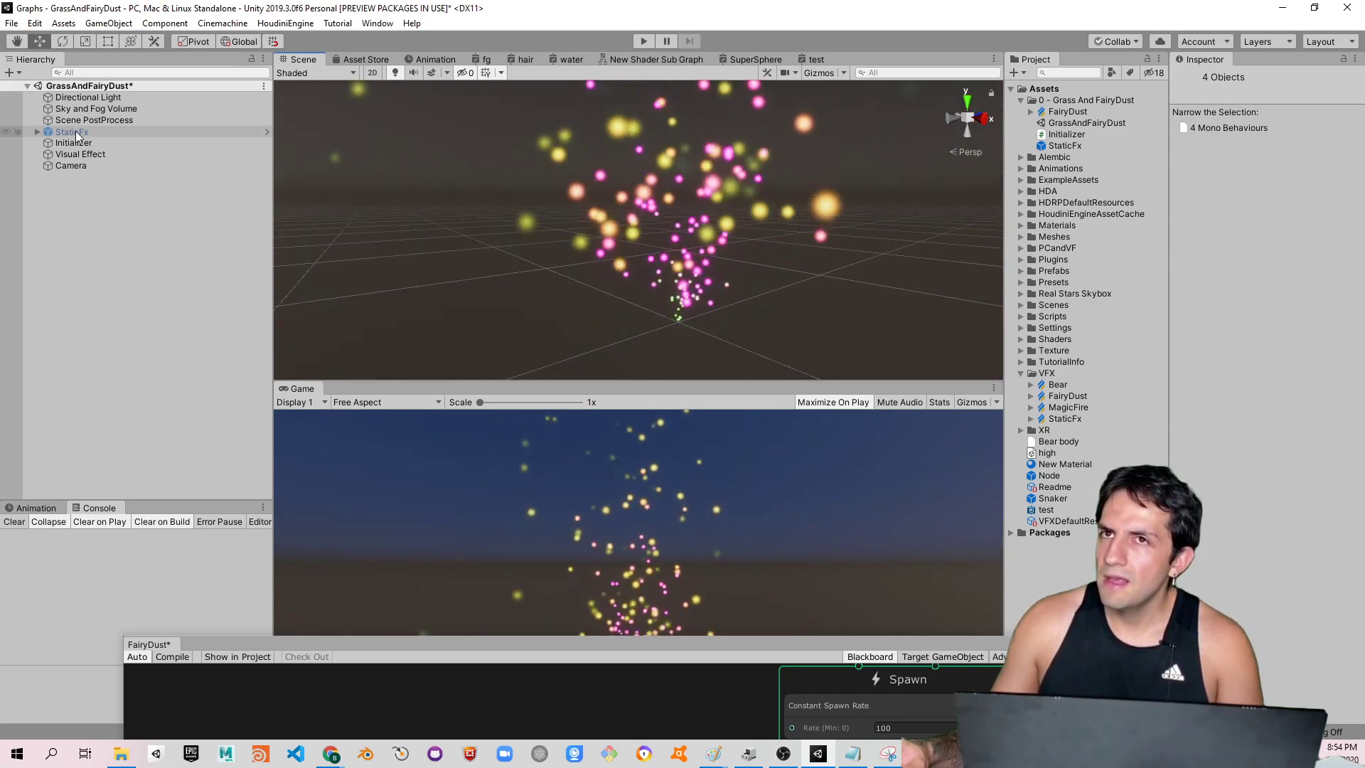
{"action": "left_click", "coordinate": [89, 155]}
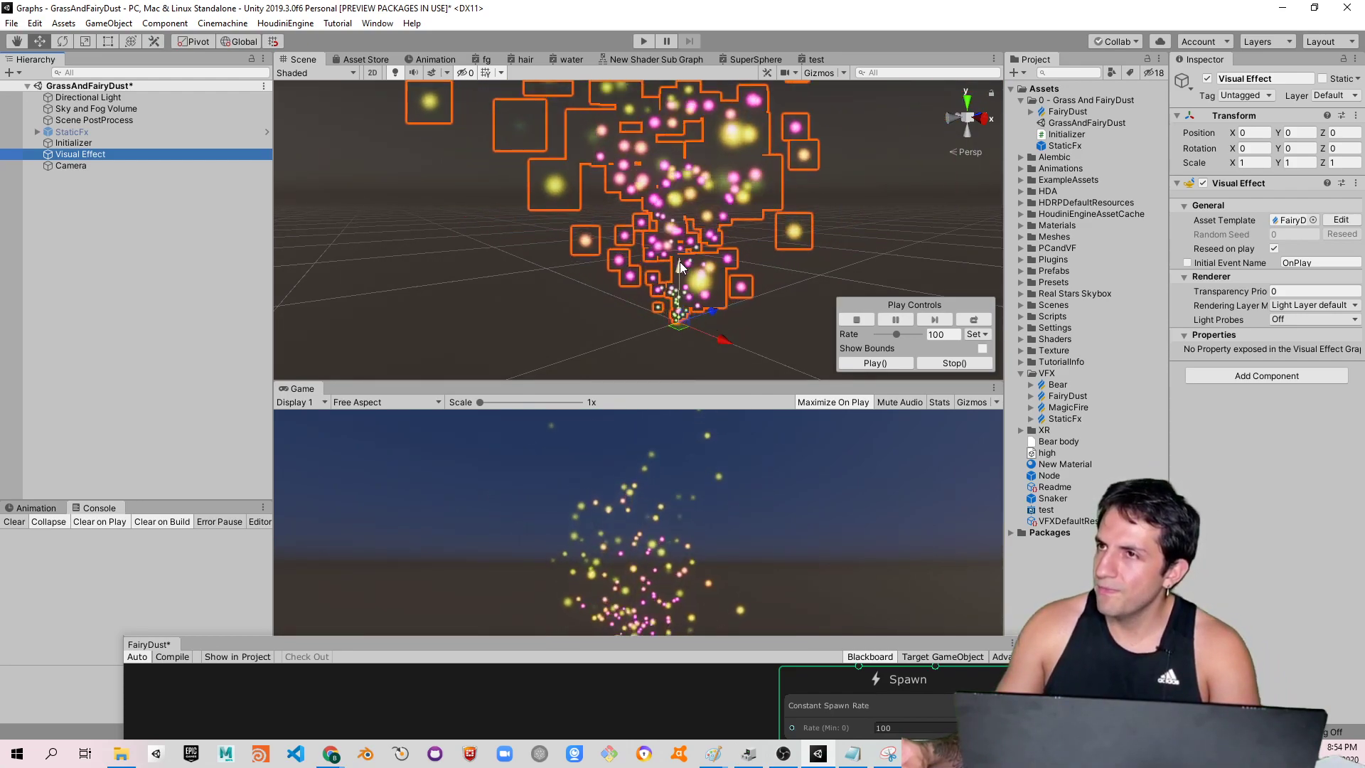
{"action": "mouse_move", "coordinate": [694, 307]}
{"action": "left_mouse_down"}
{"action": "mouse_move", "coordinate": [679, 214]}
{"action": "mouse_move", "coordinate": [697, 263]}
{"action": "left_mouse_up"}
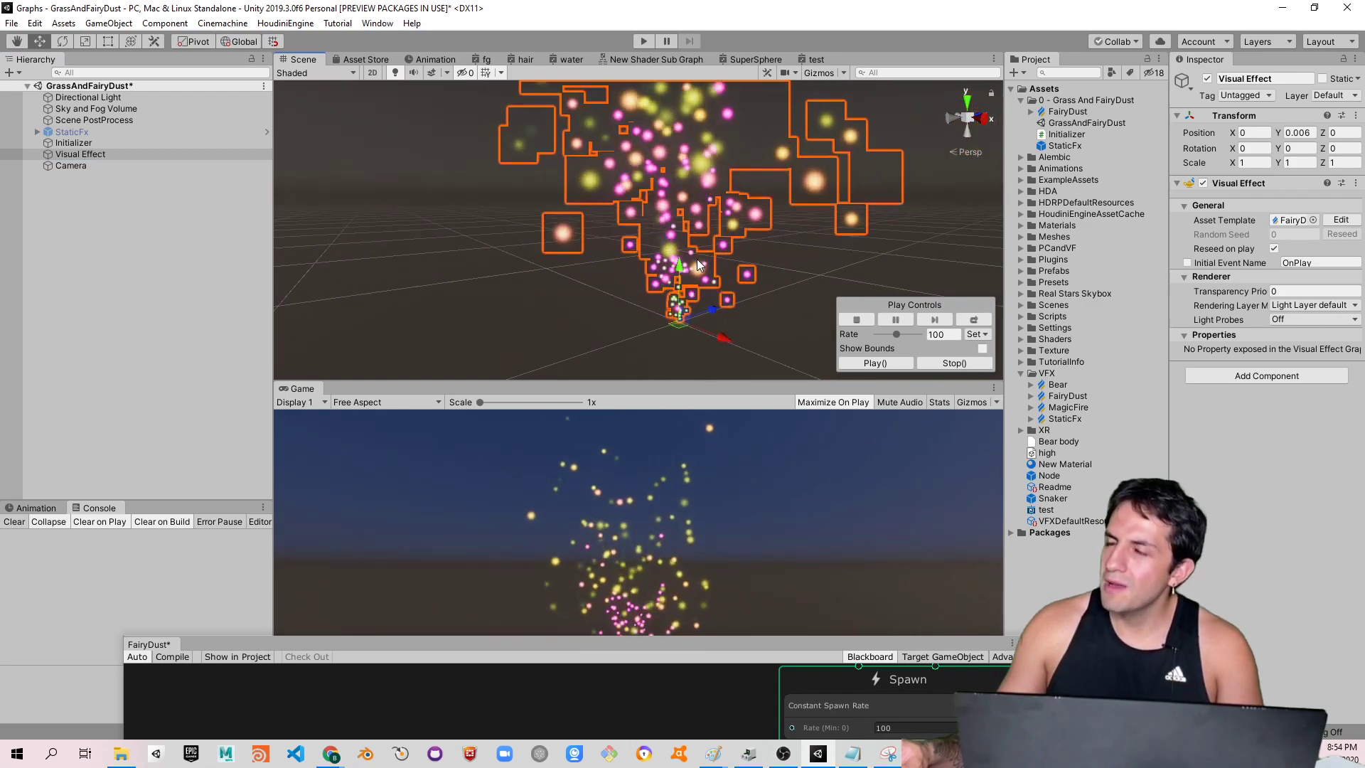
{"action": "mouse_move", "coordinate": [566, 642]}
{"action": "left_mouse_down"}
{"action": "mouse_move", "coordinate": [740, 367]}
{"action": "mouse_move", "coordinate": [639, 199]}
{"action": "left_mouse_up"}
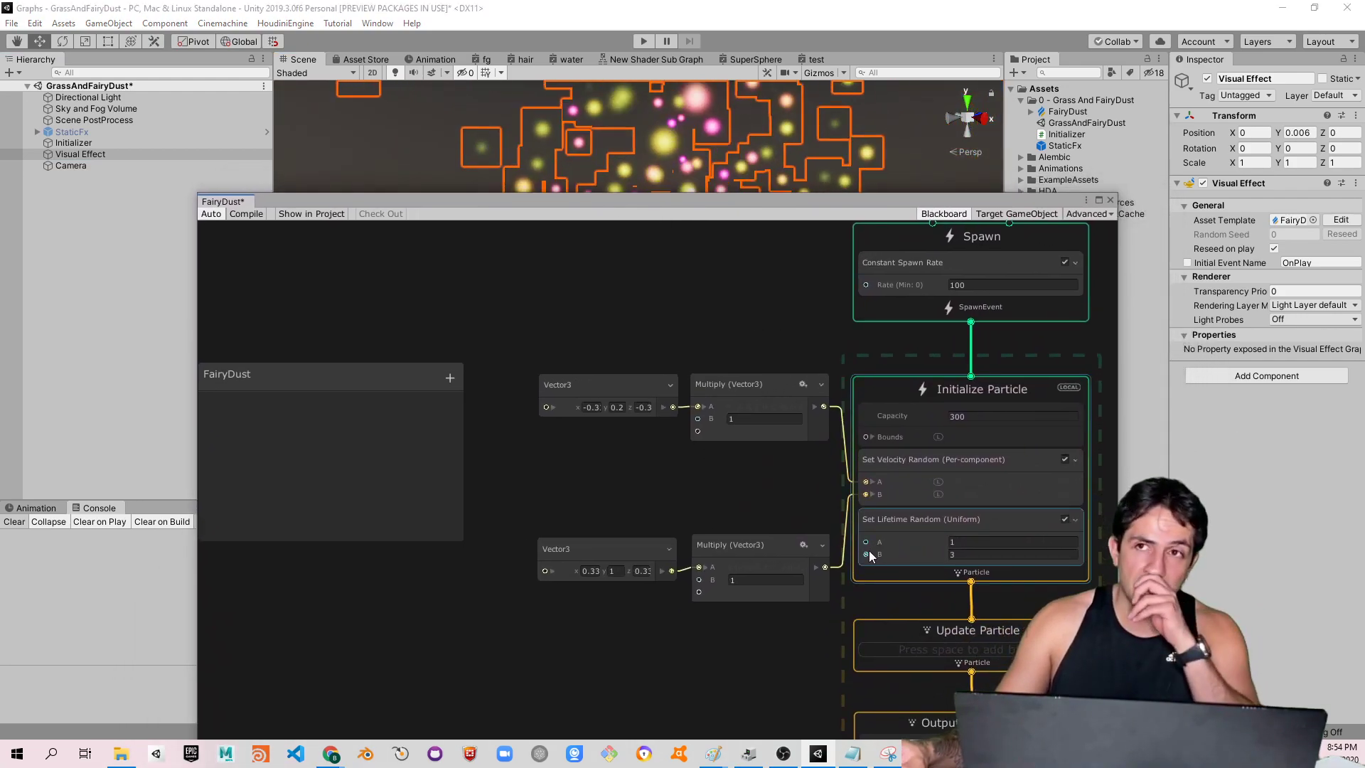
Add a Position (AABox) block to Initialize Particle, found by searching 'box'
{"action": "left_click", "coordinate": [921, 577]}
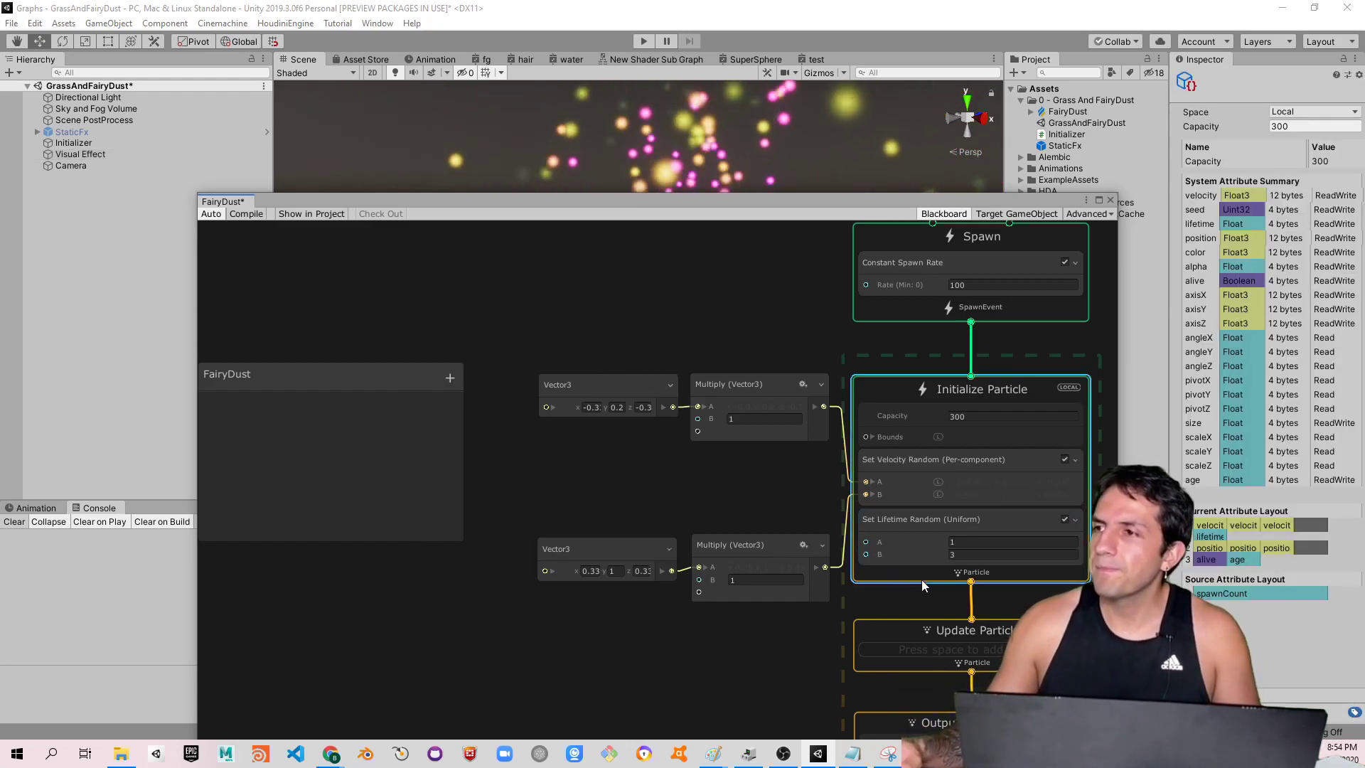
{"action": "right_click", "coordinate": [577, 458]}
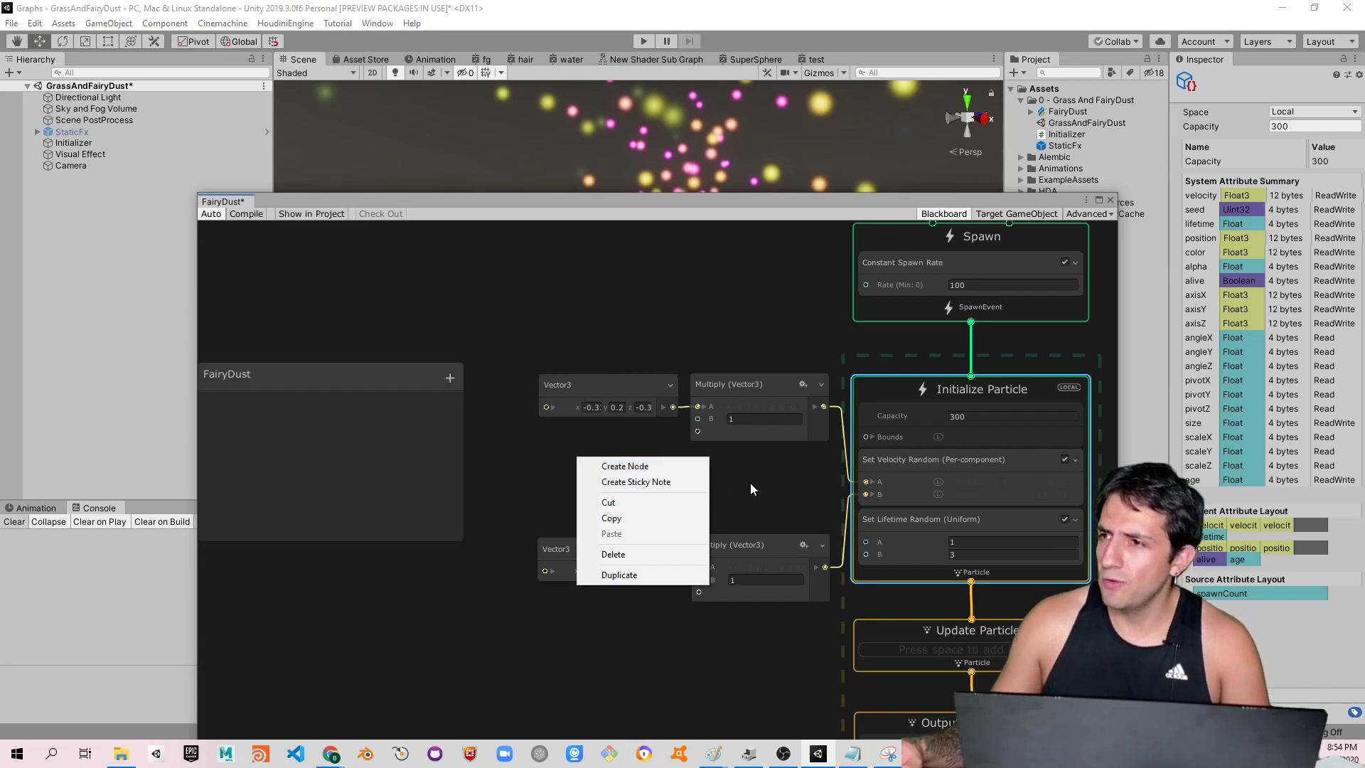
{"action": "right_click", "coordinate": [887, 571]}
{"action": "right_click", "coordinate": [882, 576]}
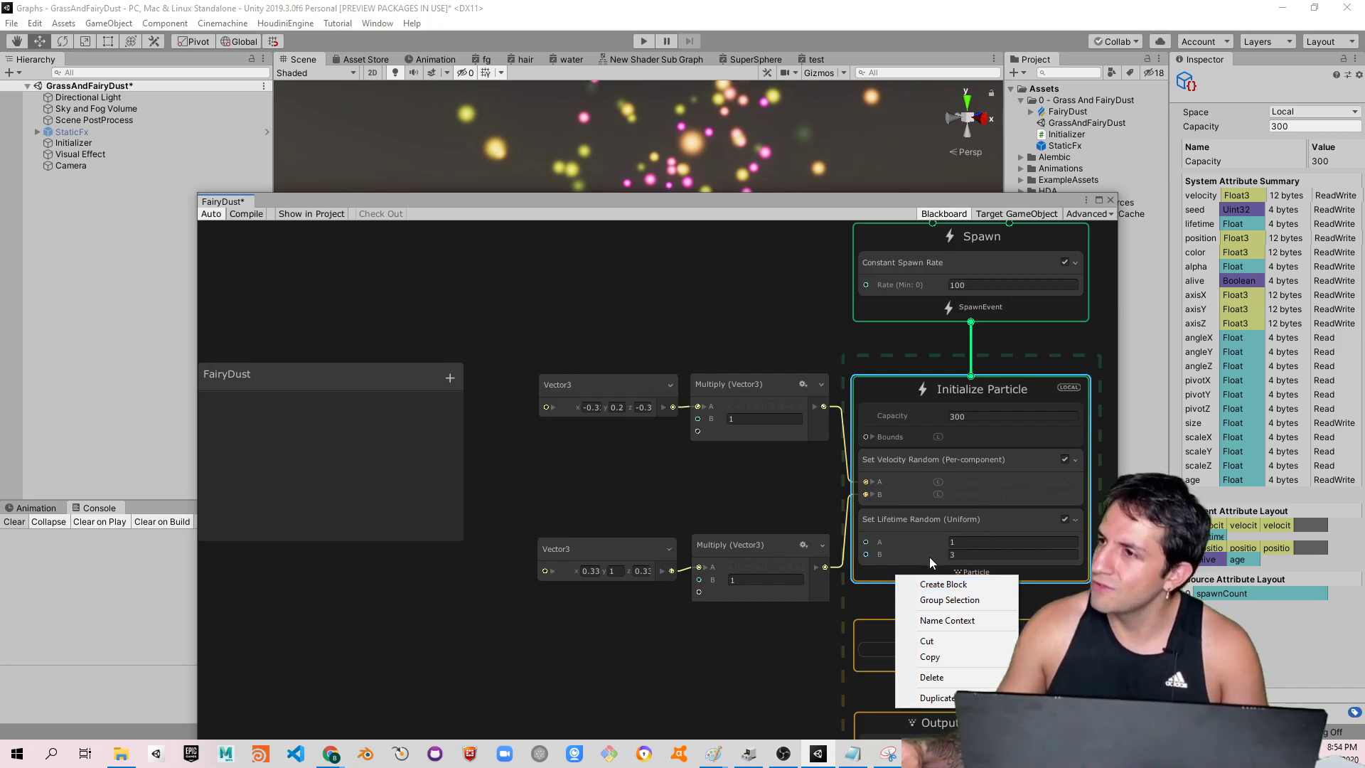
{"action": "left_click", "coordinate": [927, 585]}
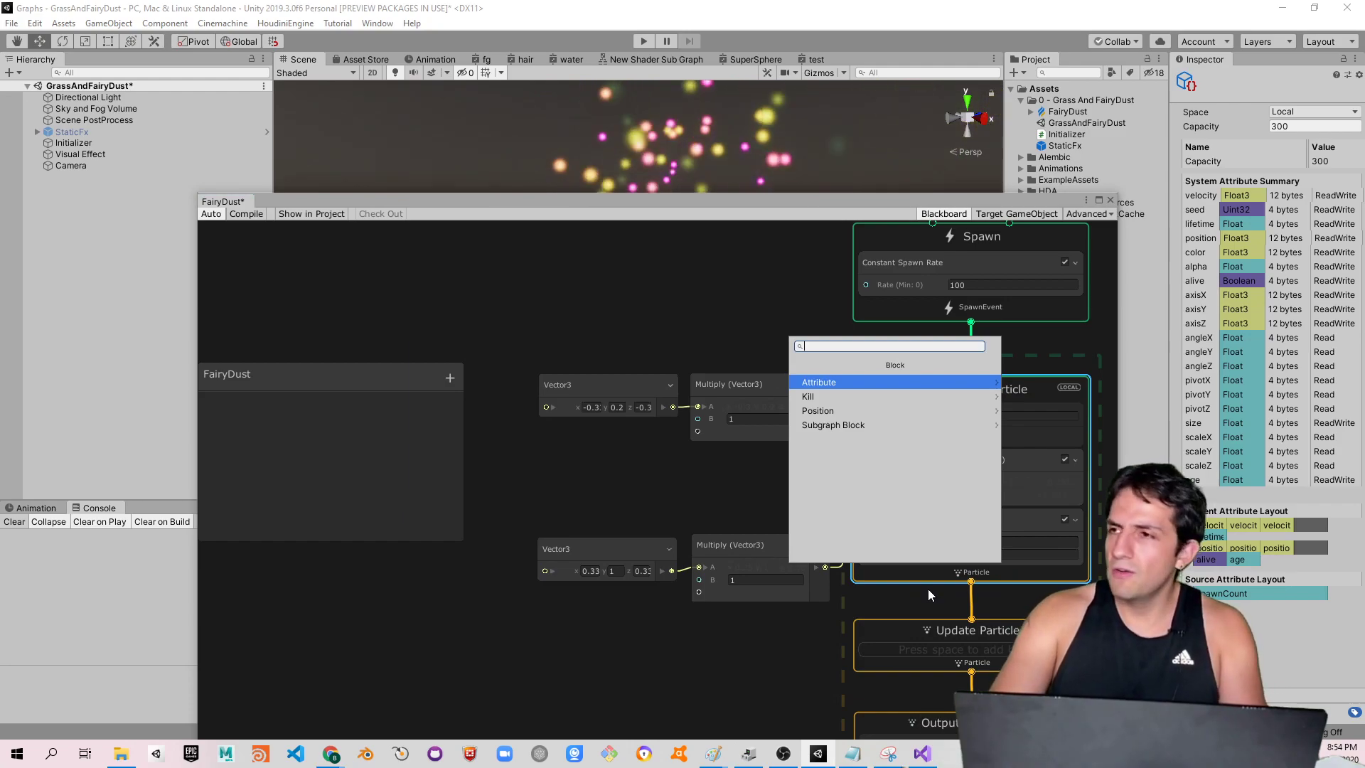
{"action": "type", "text": "box"}
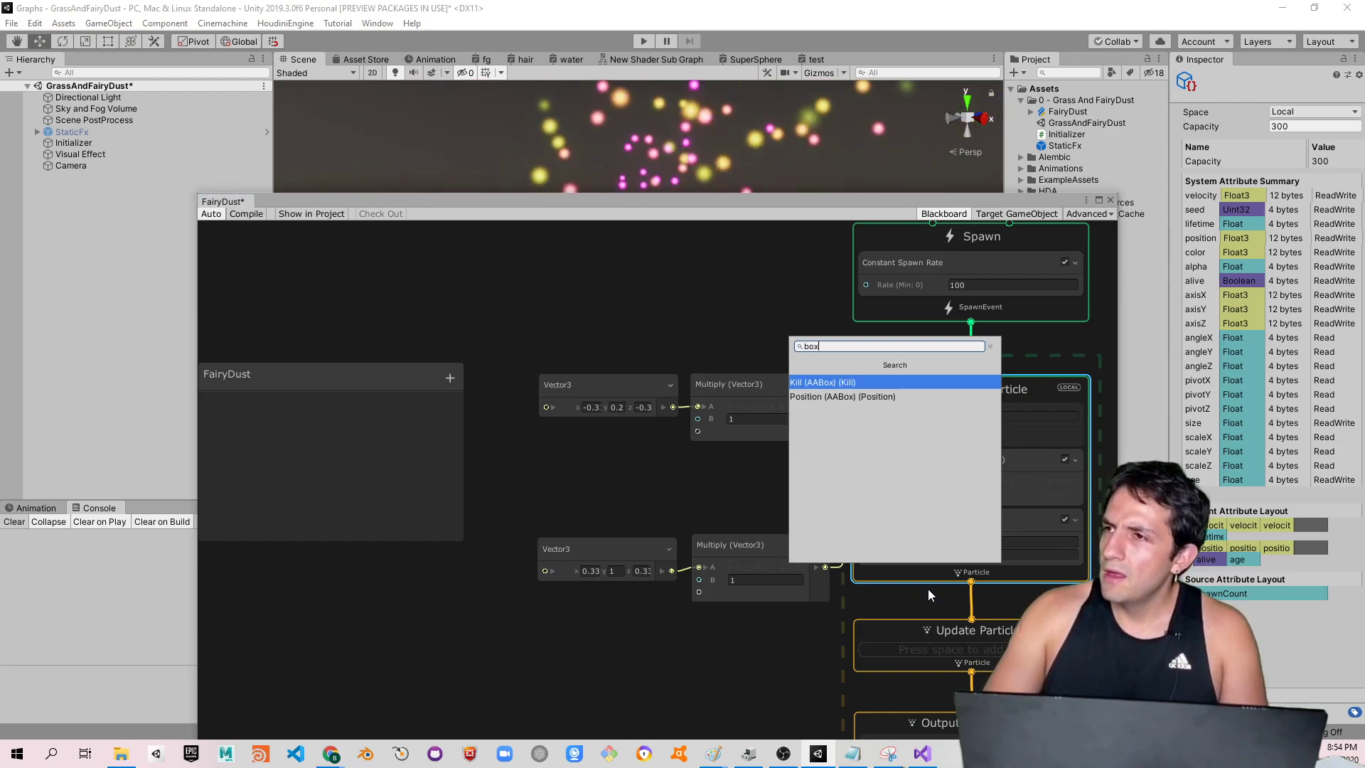
{"action": "key", "text": "Down"}
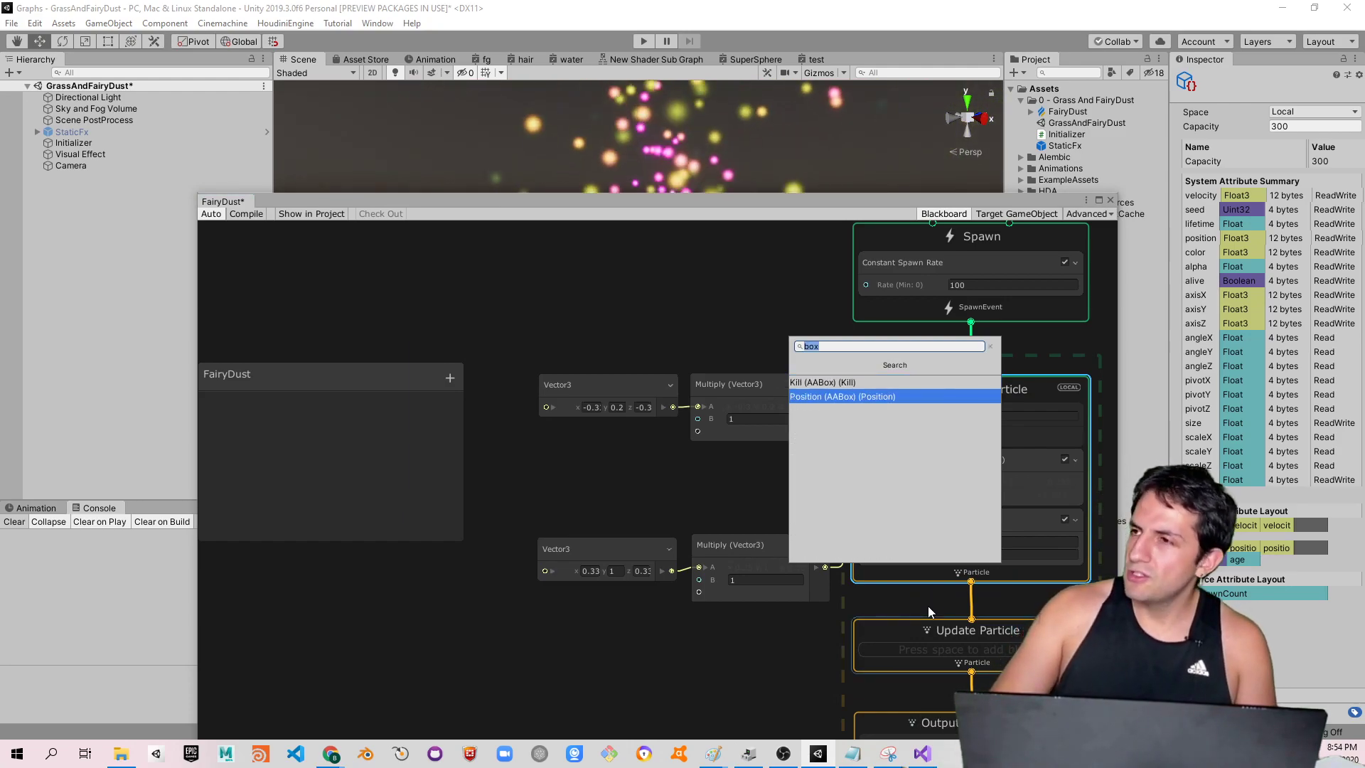
{"action": "key", "text": "Return"}
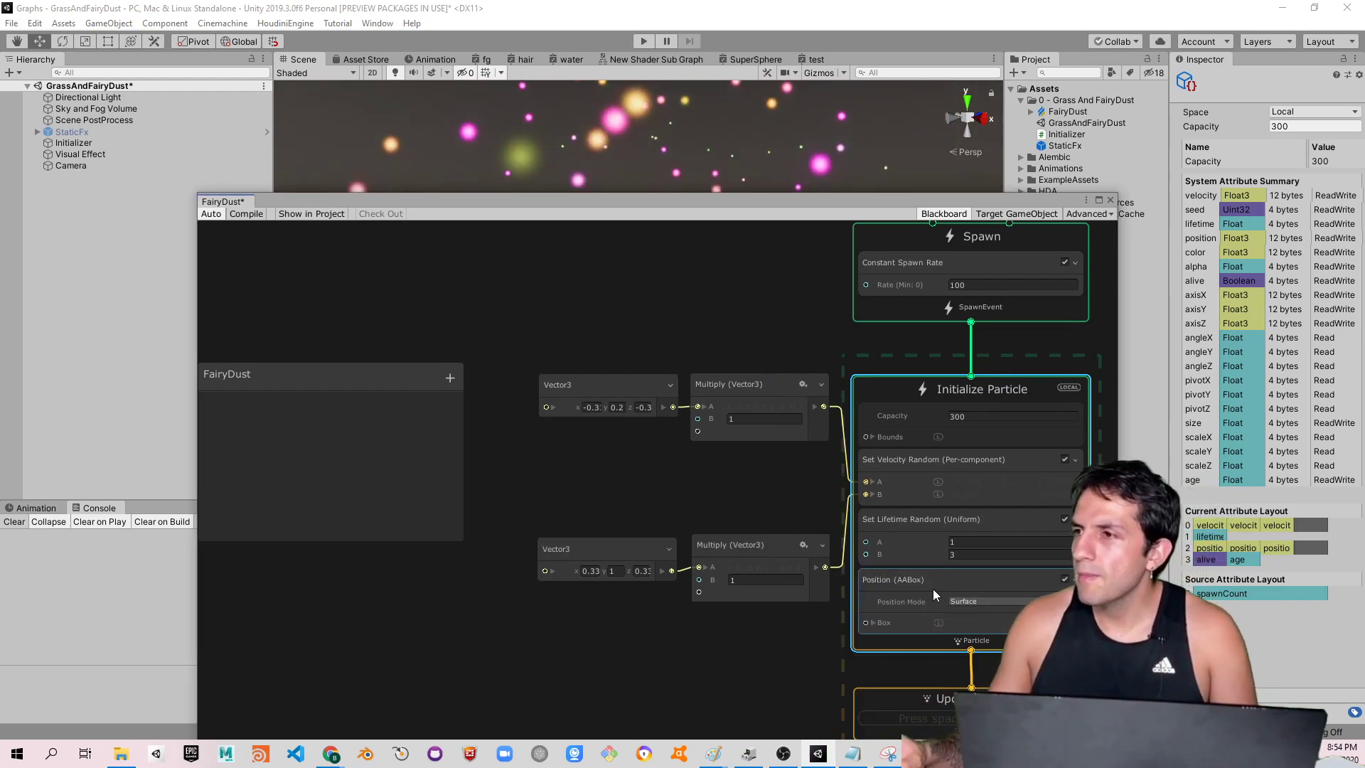
{"action": "left_click_drag", "start_coordinate": [775, 200], "coordinate": [778, 549]}
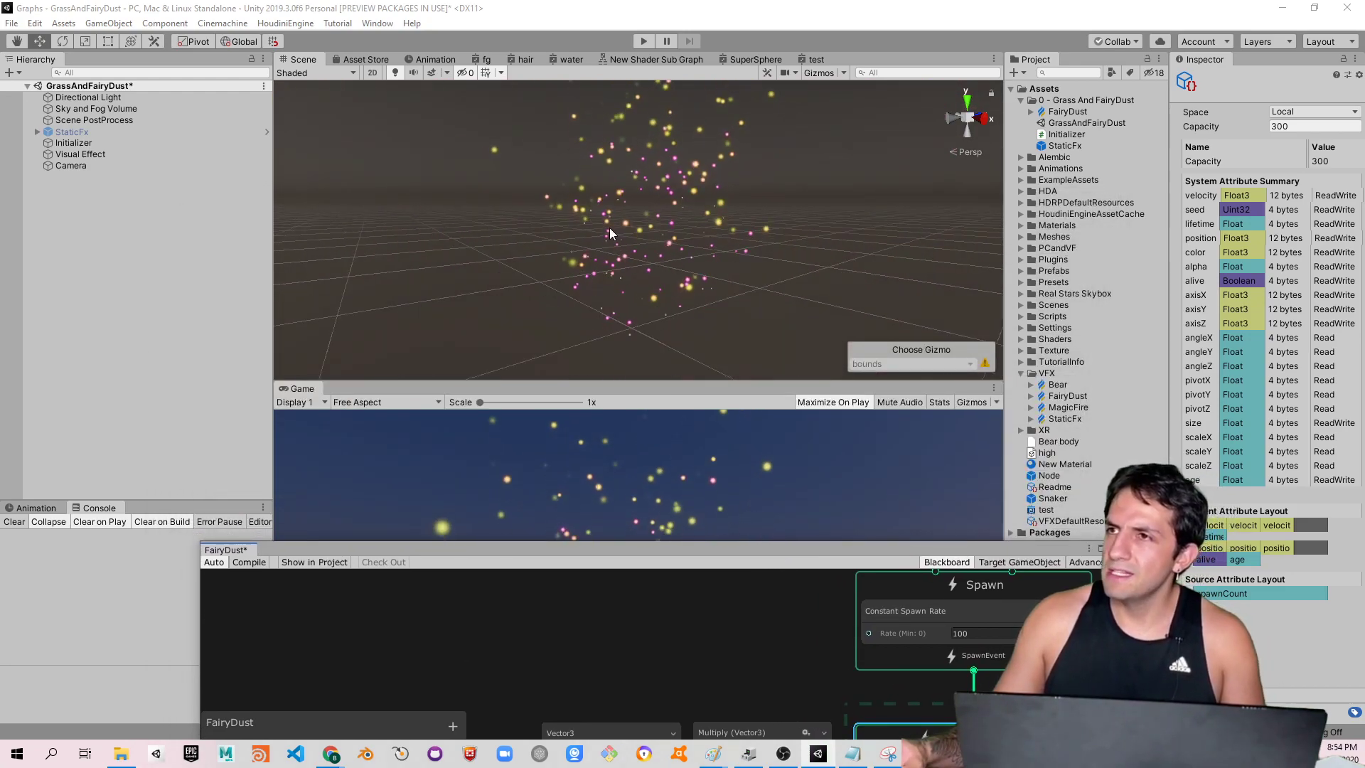
Orbit the Scene view over the box-shaped emission and raise the graph window to show Initialize Particle
{"action": "mouse_move", "coordinate": [600, 159]}
{"action": "left_mouse_down", "text": "alt"}
{"action": "mouse_move", "coordinate": [652, 281]}
{"action": "mouse_move", "coordinate": [549, 165]}
{"action": "left_mouse_up", "text": "alt"}
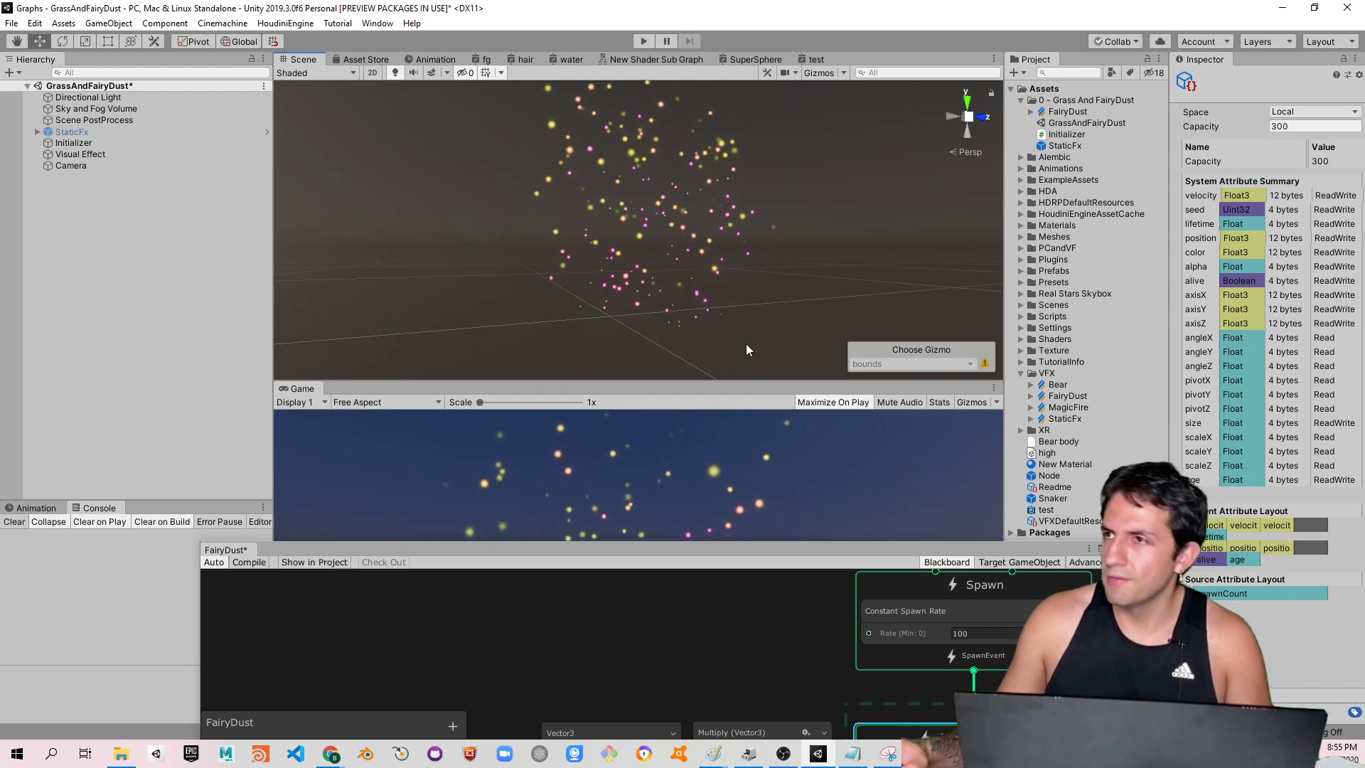
{"action": "left_click_drag", "start_coordinate": [818, 556], "coordinate": [765, 240]}
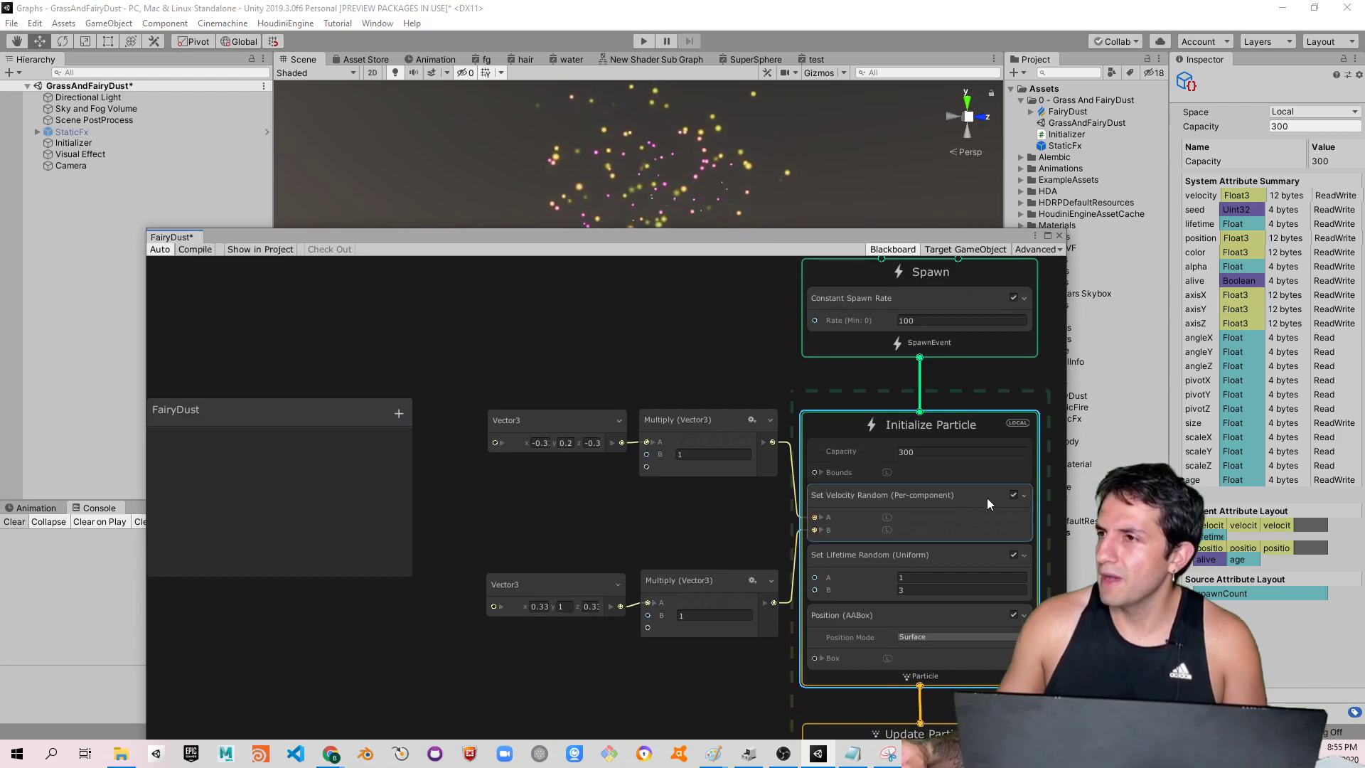
{"action": "left_click", "coordinate": [1010, 497]}
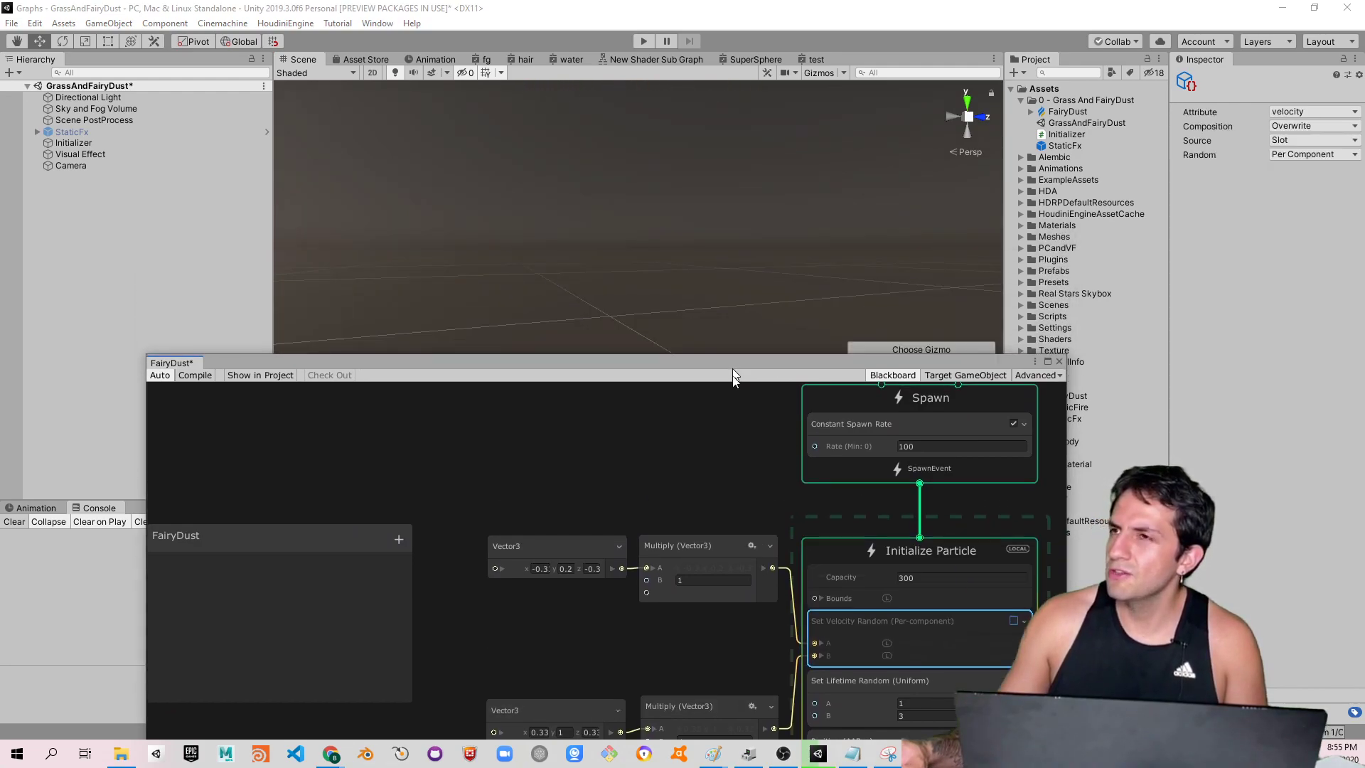
{"action": "left_click_drag", "start_coordinate": [732, 239], "coordinate": [740, 513]}
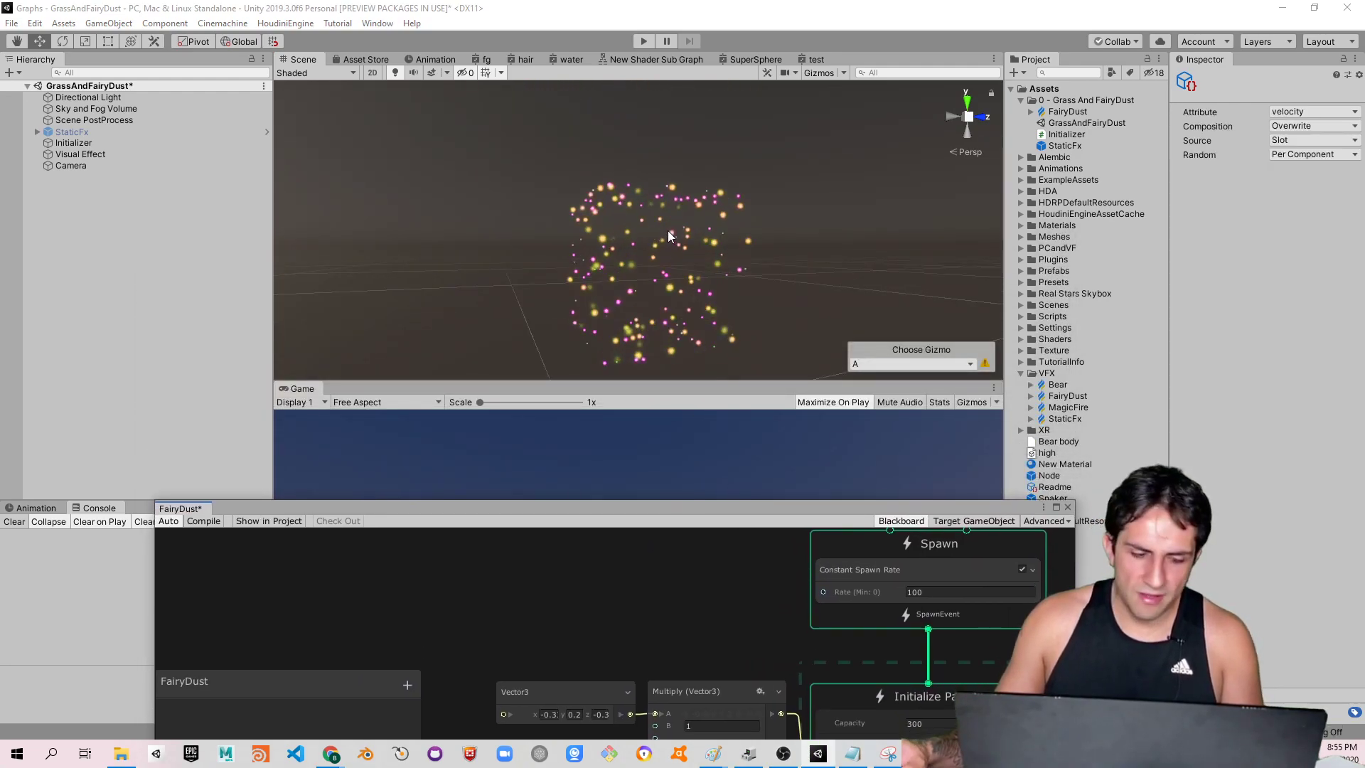
{"action": "mouse_move", "coordinate": [661, 228]}
{"action": "left_mouse_down", "text": "alt"}
{"action": "mouse_move", "coordinate": [672, 332]}
{"action": "mouse_move", "coordinate": [630, 242]}
{"action": "mouse_move", "coordinate": [888, 271]}
{"action": "mouse_move", "coordinate": [696, 290]}
{"action": "mouse_move", "coordinate": [661, 370]}
{"action": "left_mouse_up", "text": "alt"}
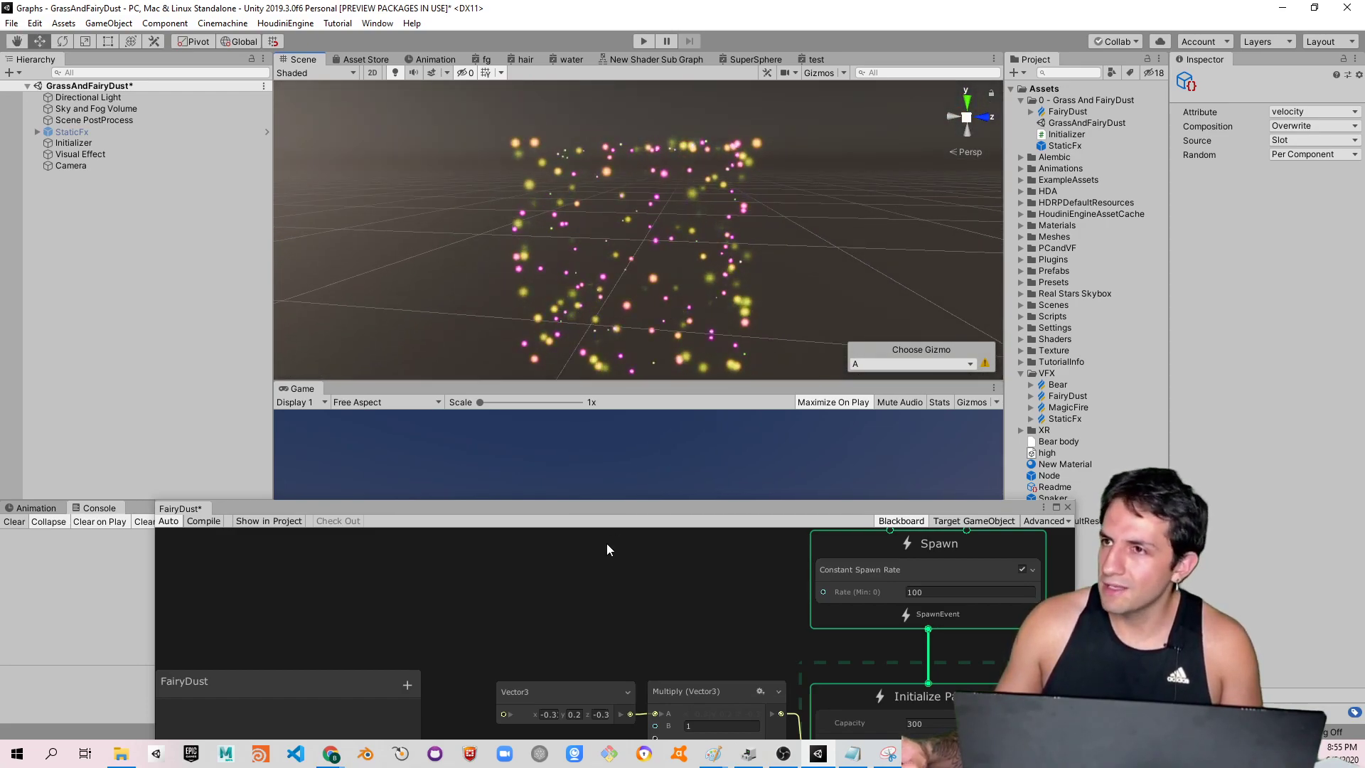
{"action": "left_click_drag", "start_coordinate": [663, 506], "coordinate": [680, 286]}
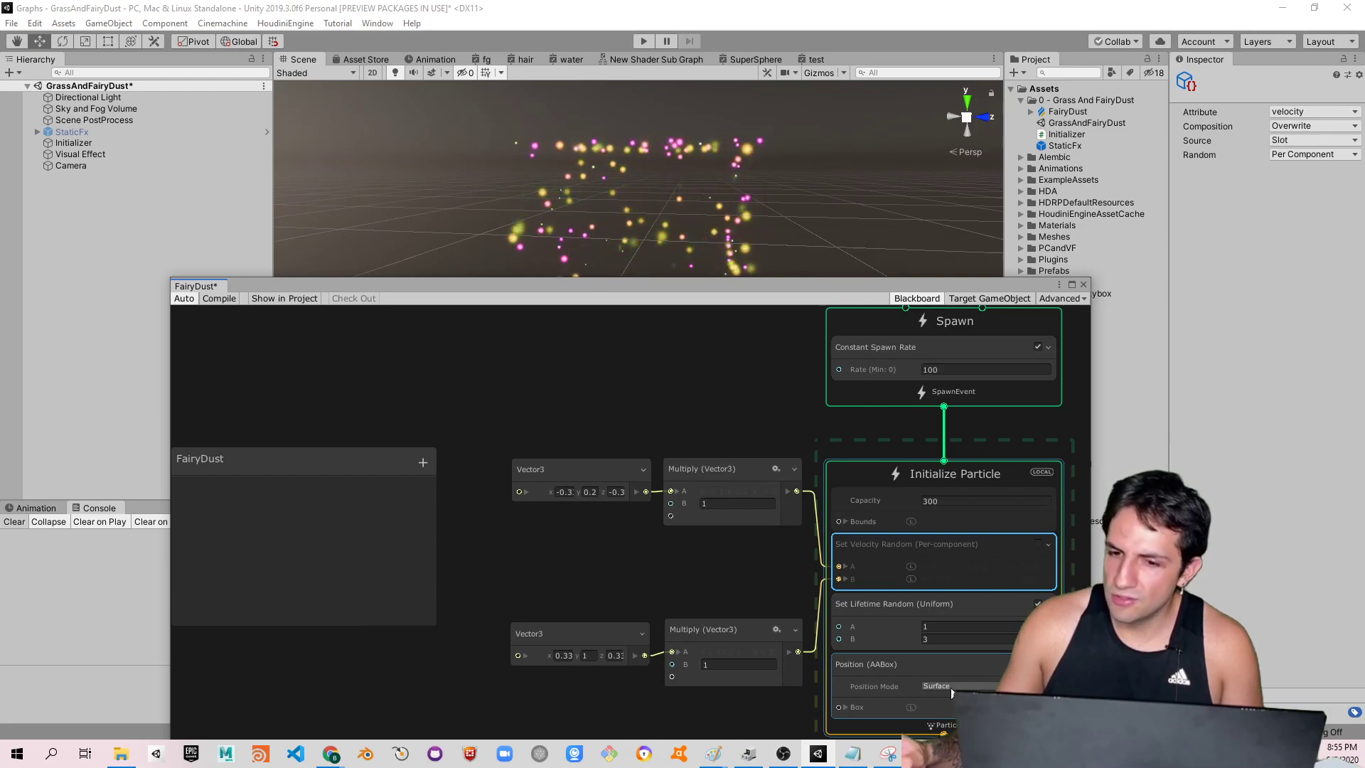
Resize the Position (AABox) box to 12 × 1 × 14, setting X to 12 and Z to 14
{"action": "left_click", "coordinate": [844, 707]}
{"action": "middle_click_drag", "start_coordinate": [1072, 657], "coordinate": [1070, 526]}
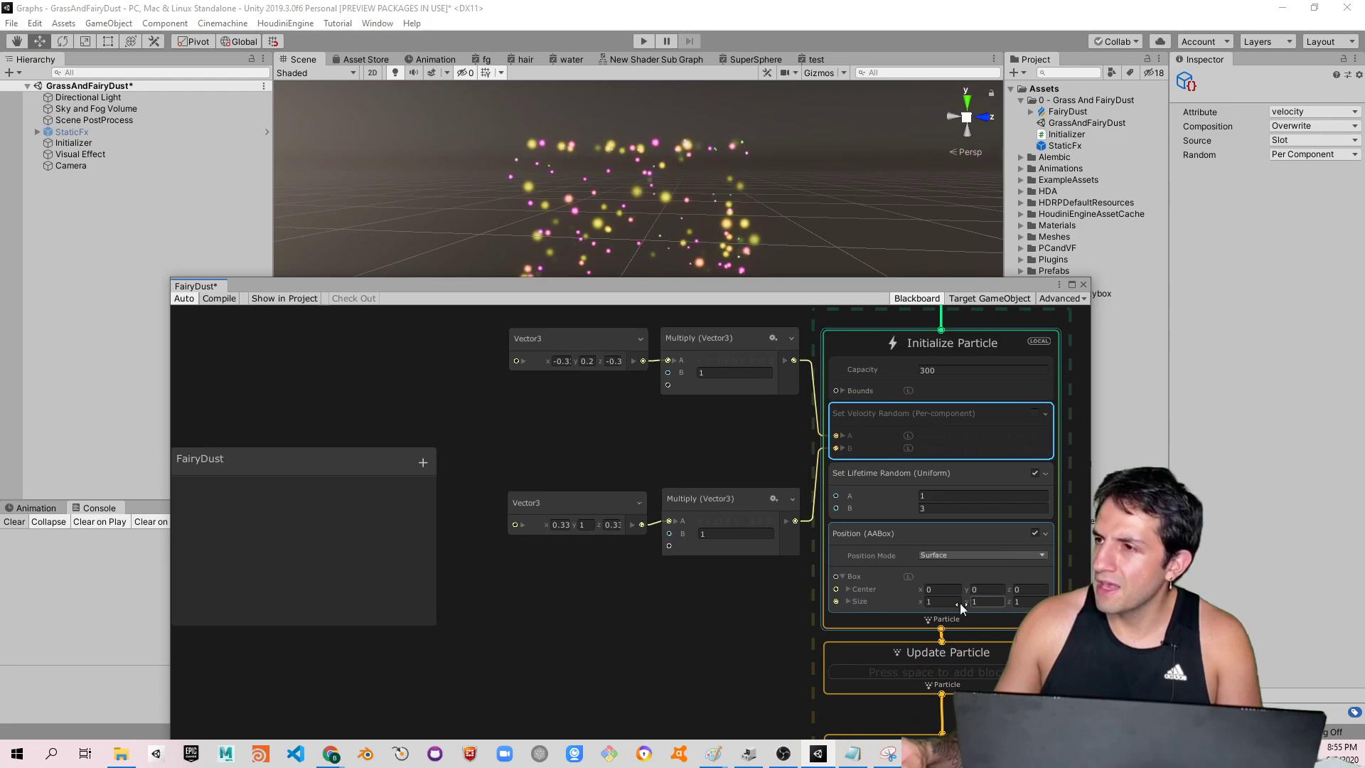
{"action": "left_click", "coordinate": [944, 602]}
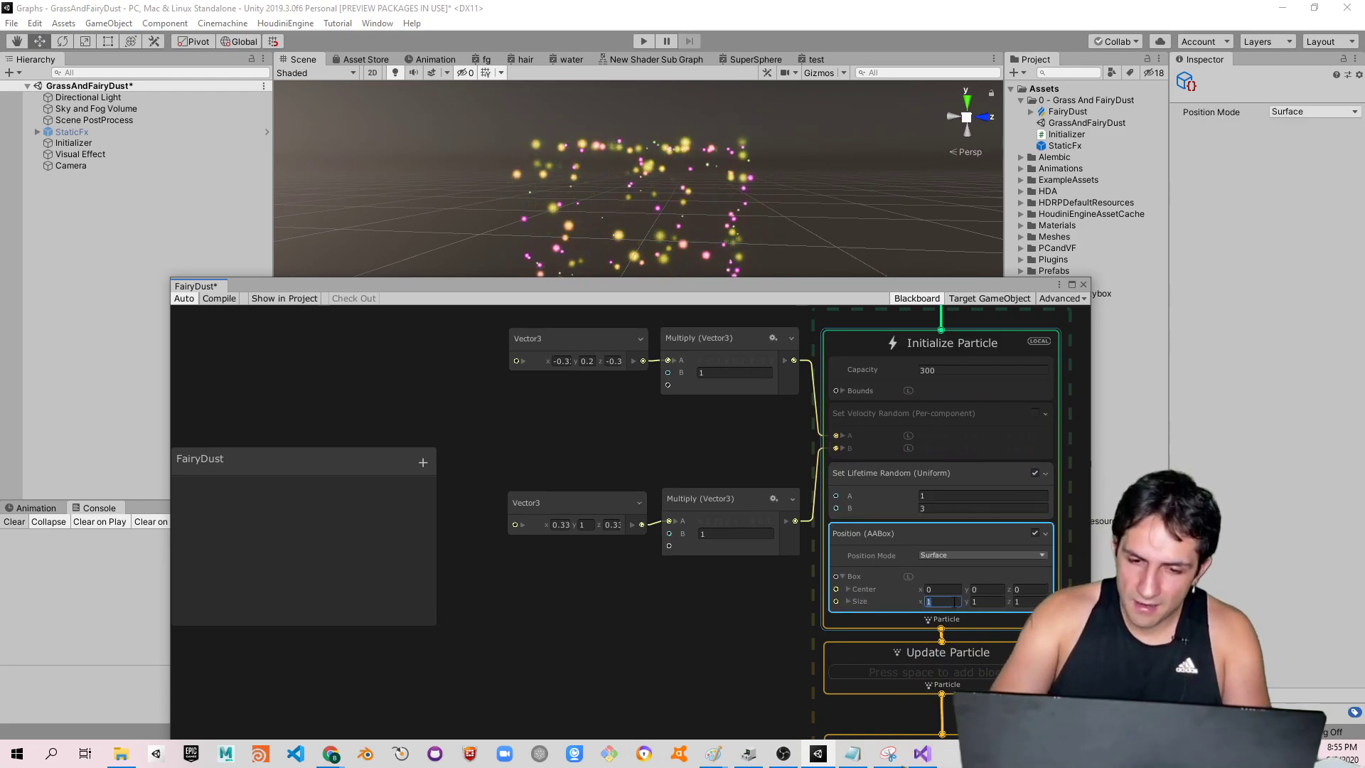
{"action": "type", "text": "12"}
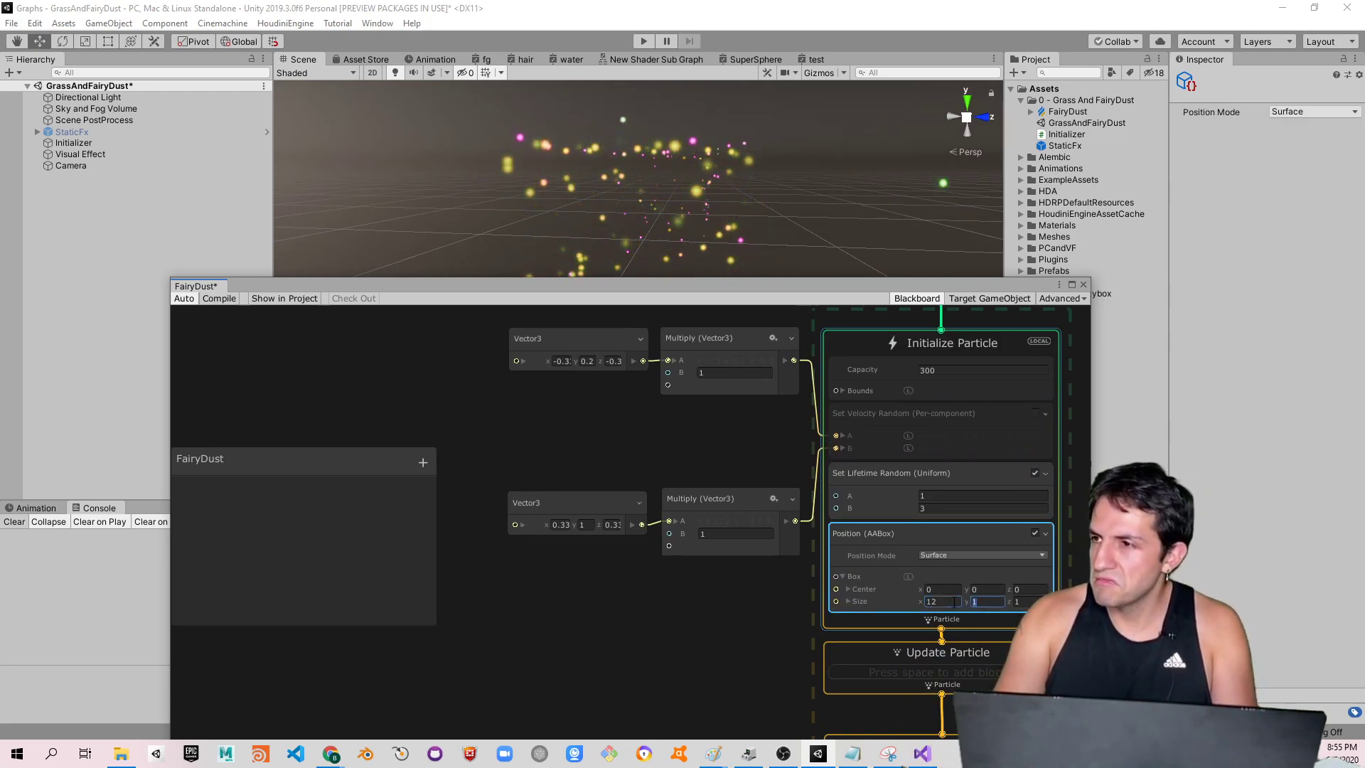
{"action": "key", "text": "Tab"}
{"action": "key", "text": "Tab"}
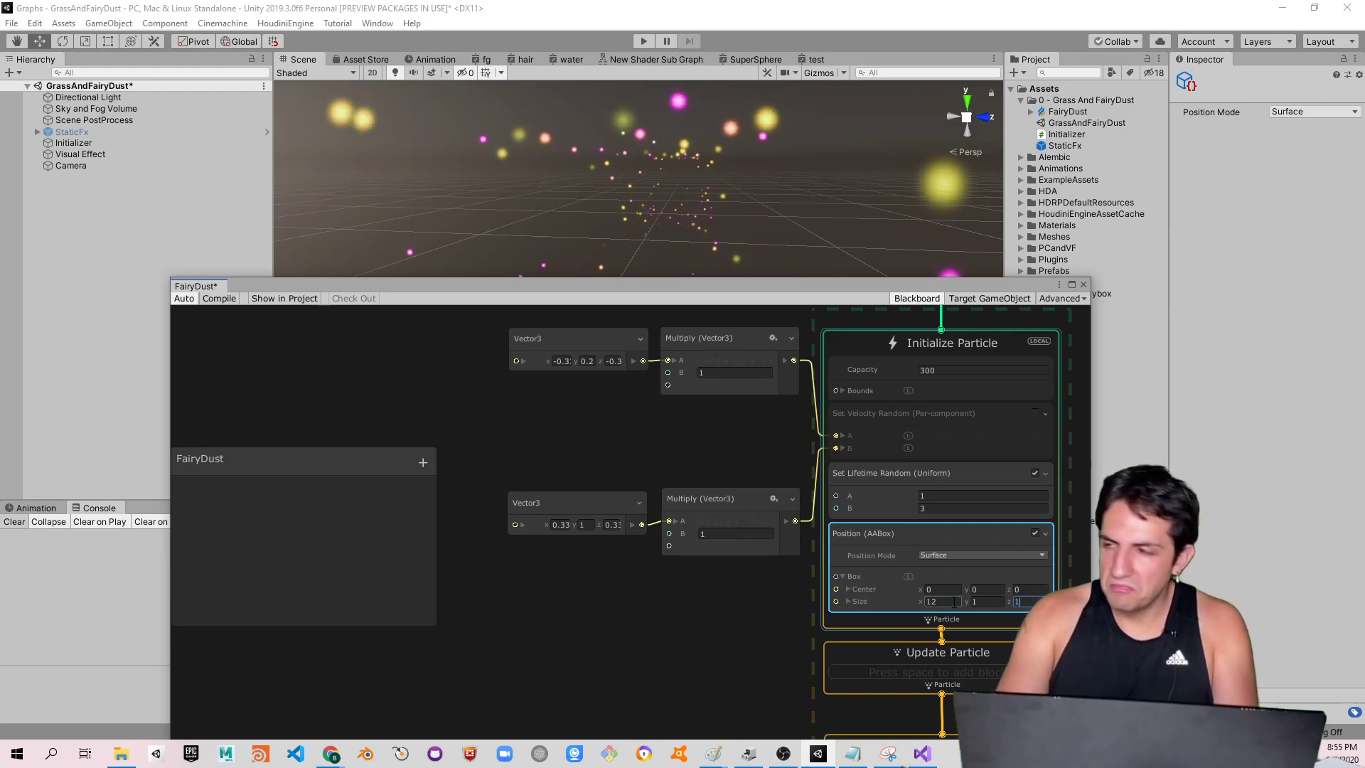
{"action": "type", "text": "4"}
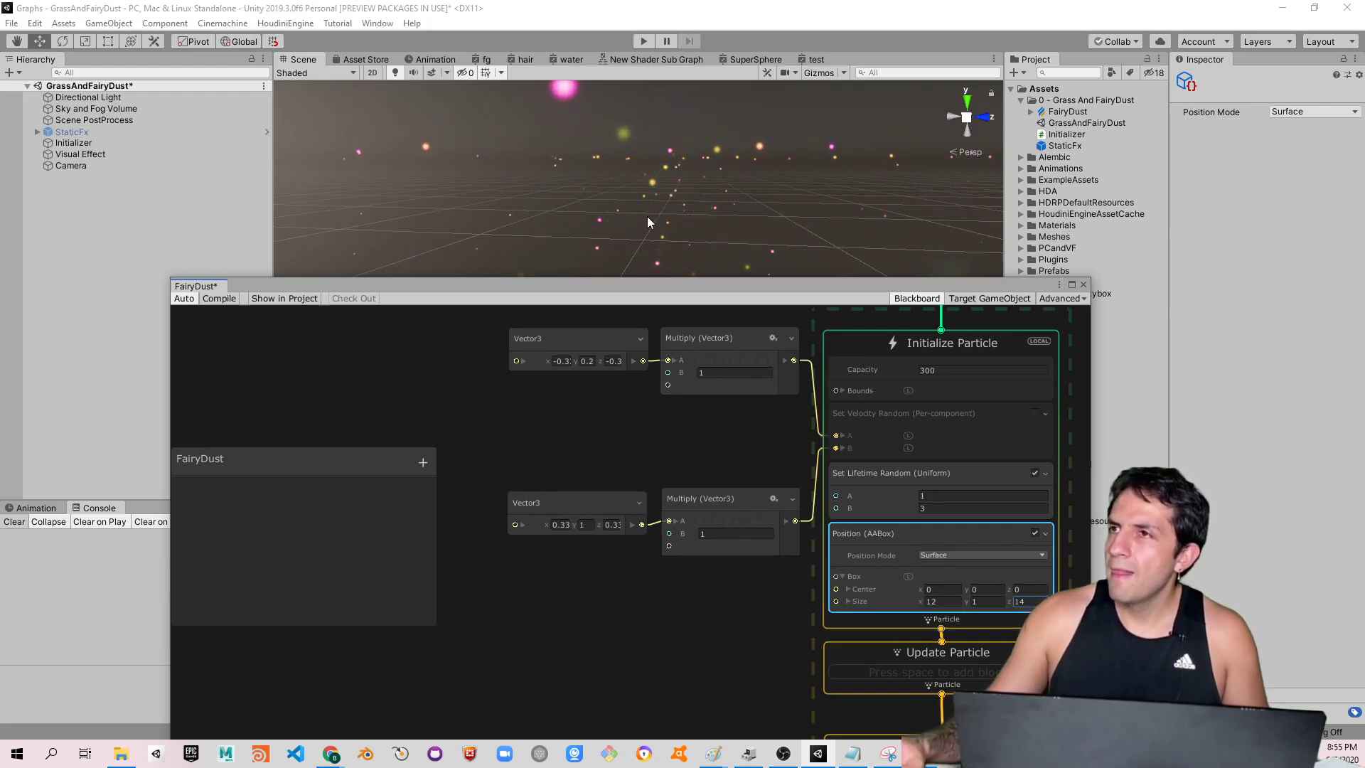
{"action": "left_click_drag", "start_coordinate": [690, 285], "coordinate": [751, 562]}
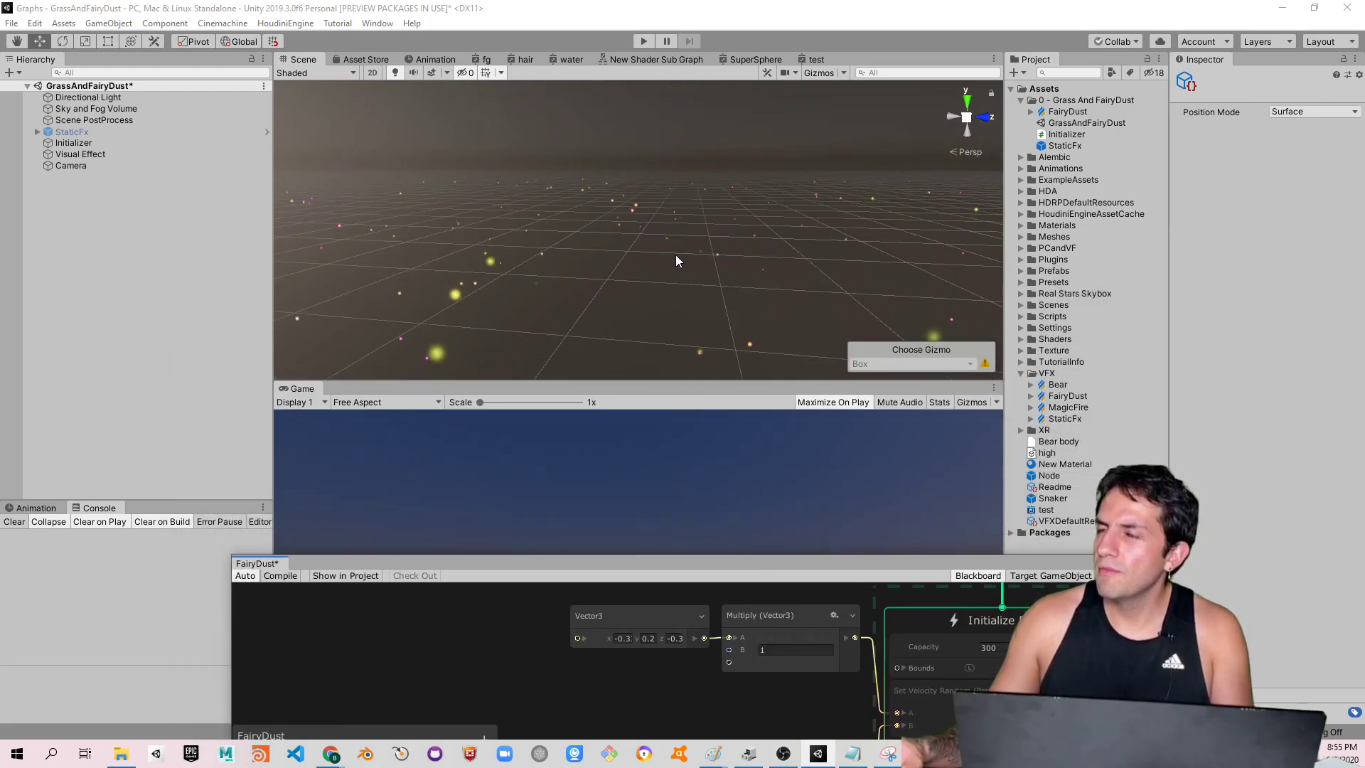
Re-enable the Set Velocity Random block and orbit the scene to watch the widely spread particles drift
{"action": "scroll", "coordinate": [685, 215], "scroll_direction": "down", "scroll_amount": 5}
{"action": "key", "text": "alt"}
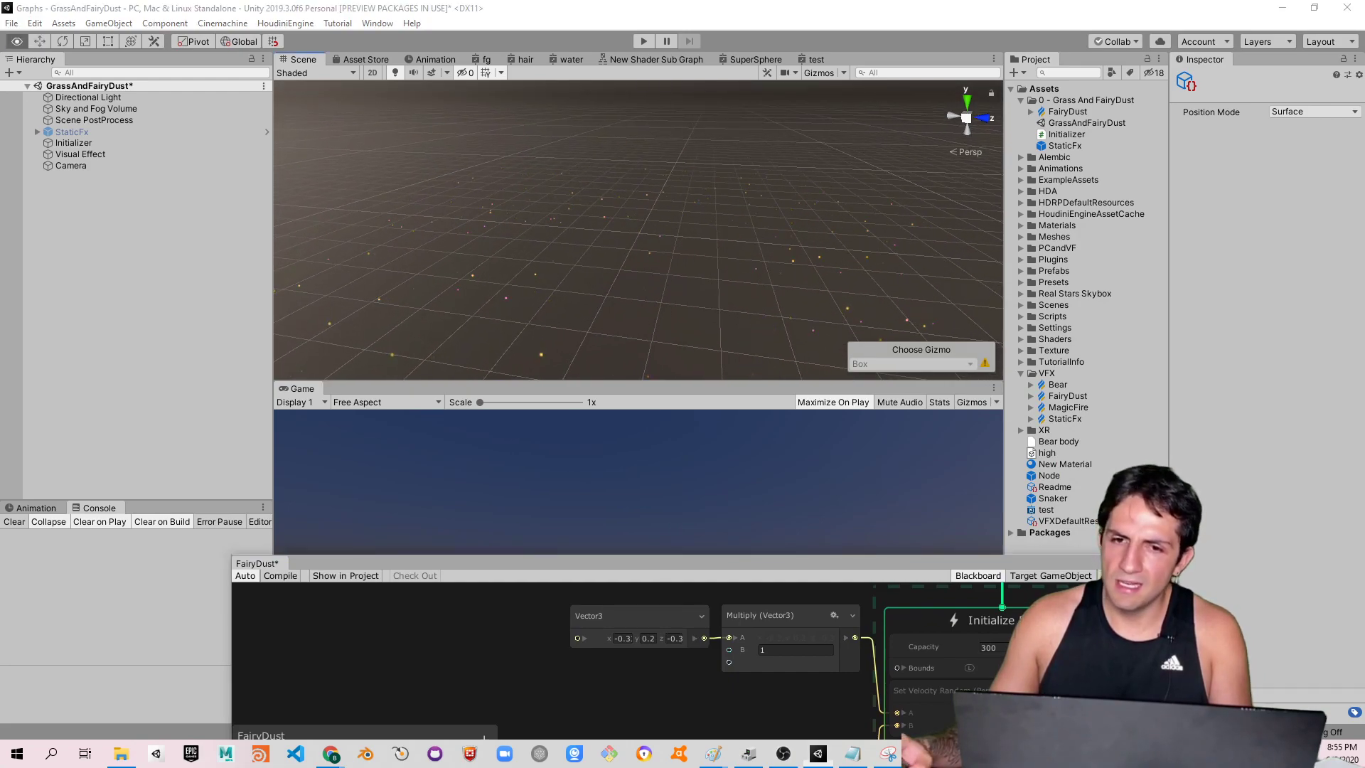
{"action": "left_click", "coordinate": [654, 213]}
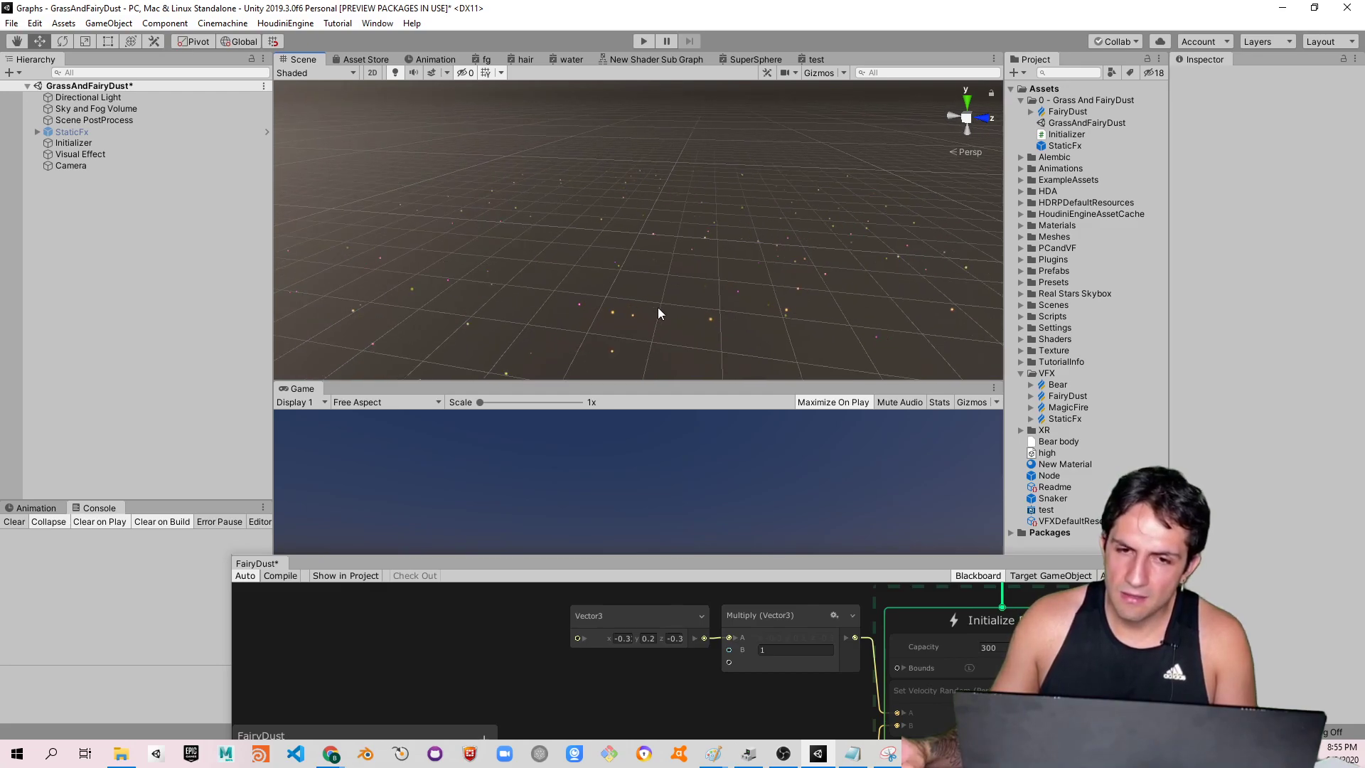
{"action": "mouse_move", "coordinate": [661, 327]}
{"action": "left_mouse_down", "text": "alt"}
{"action": "mouse_move", "coordinate": [459, 242]}
{"action": "mouse_move", "coordinate": [518, 262]}
{"action": "left_mouse_up", "text": "alt"}
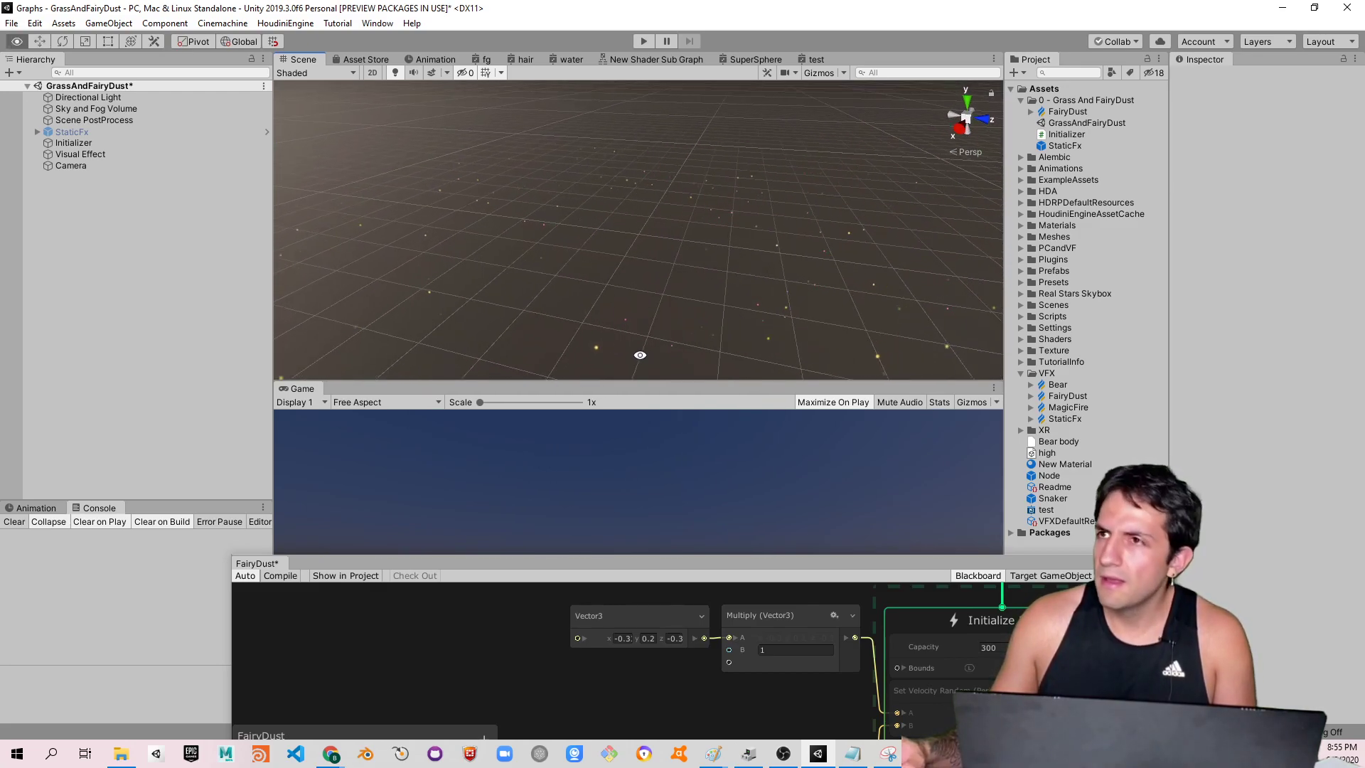
{"action": "mouse_move", "coordinate": [519, 262]}
{"action": "right_mouse_down", "text": "alt"}
{"action": "mouse_move", "coordinate": [741, 257]}
{"action": "mouse_move", "coordinate": [724, 366]}
{"action": "right_mouse_up", "text": "alt"}
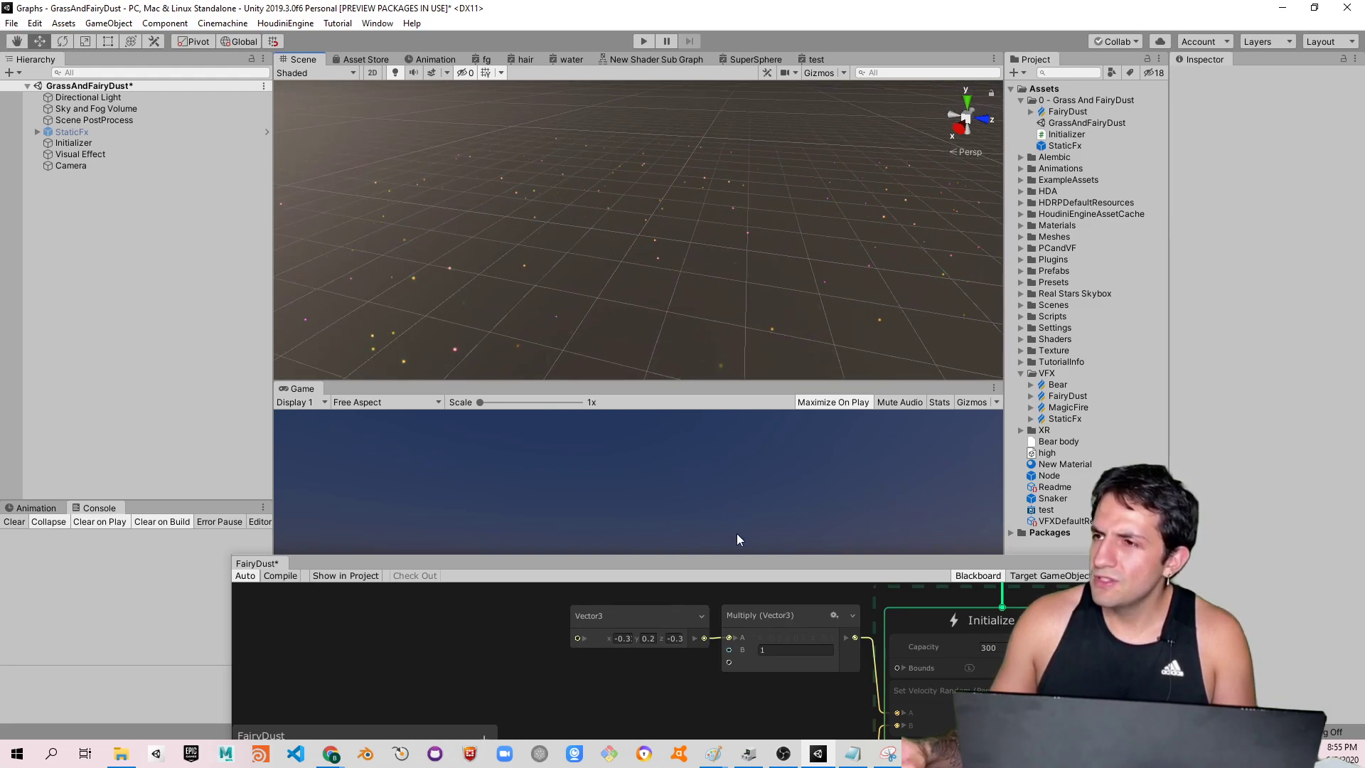
{"action": "left_click_drag", "start_coordinate": [743, 555], "coordinate": [711, 382]}
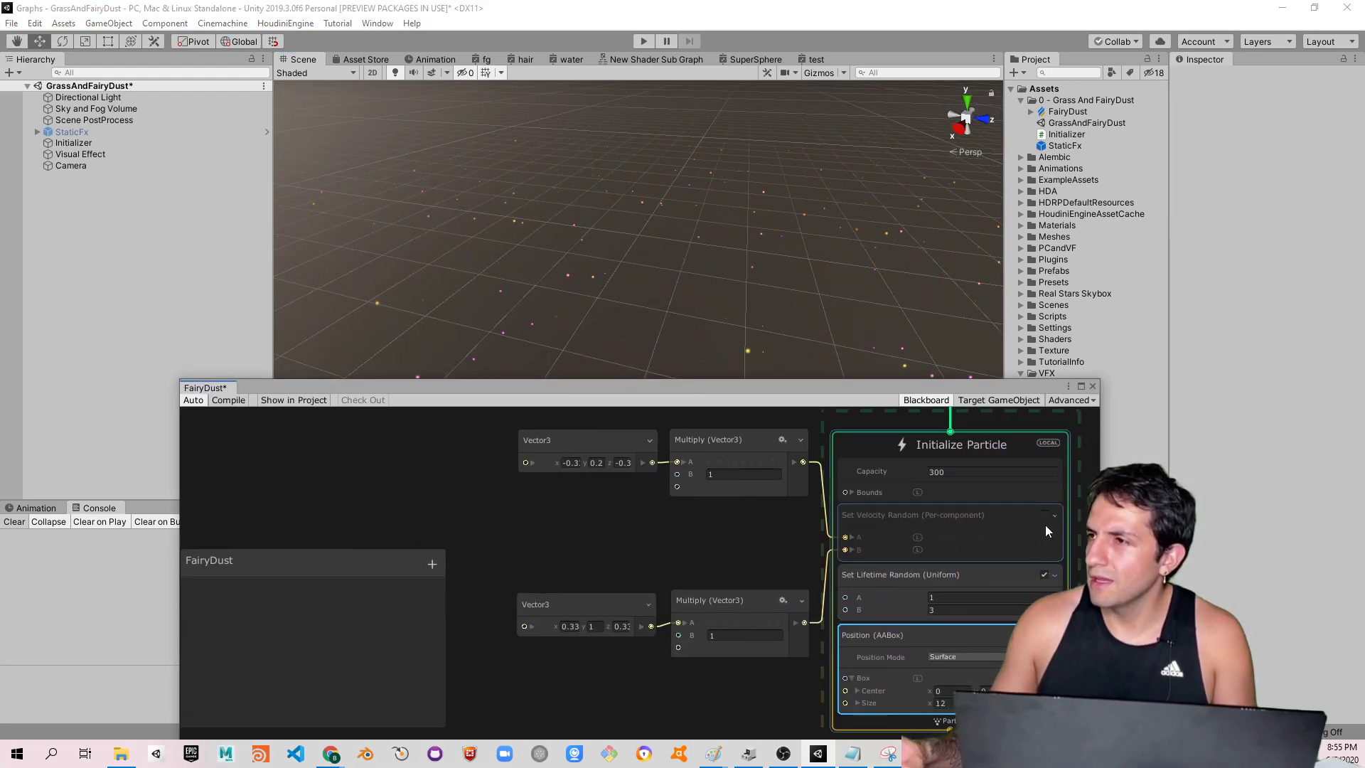
{"action": "left_click", "coordinate": [1044, 515]}
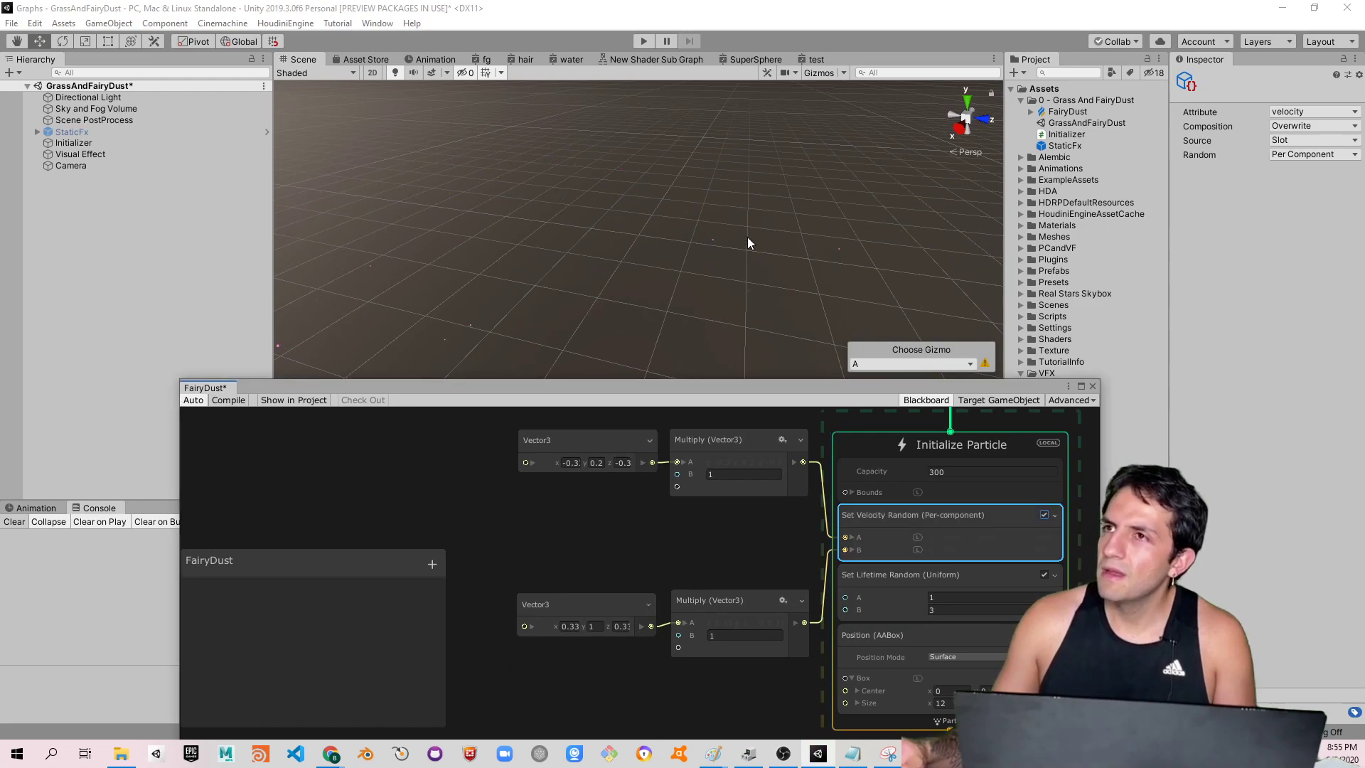
{"action": "mouse_move", "coordinate": [766, 300]}
{"action": "right_mouse_down", "text": "alt"}
{"action": "mouse_move", "coordinate": [719, 233]}
{"action": "mouse_move", "coordinate": [988, 213]}
{"action": "right_mouse_up", "text": "alt"}
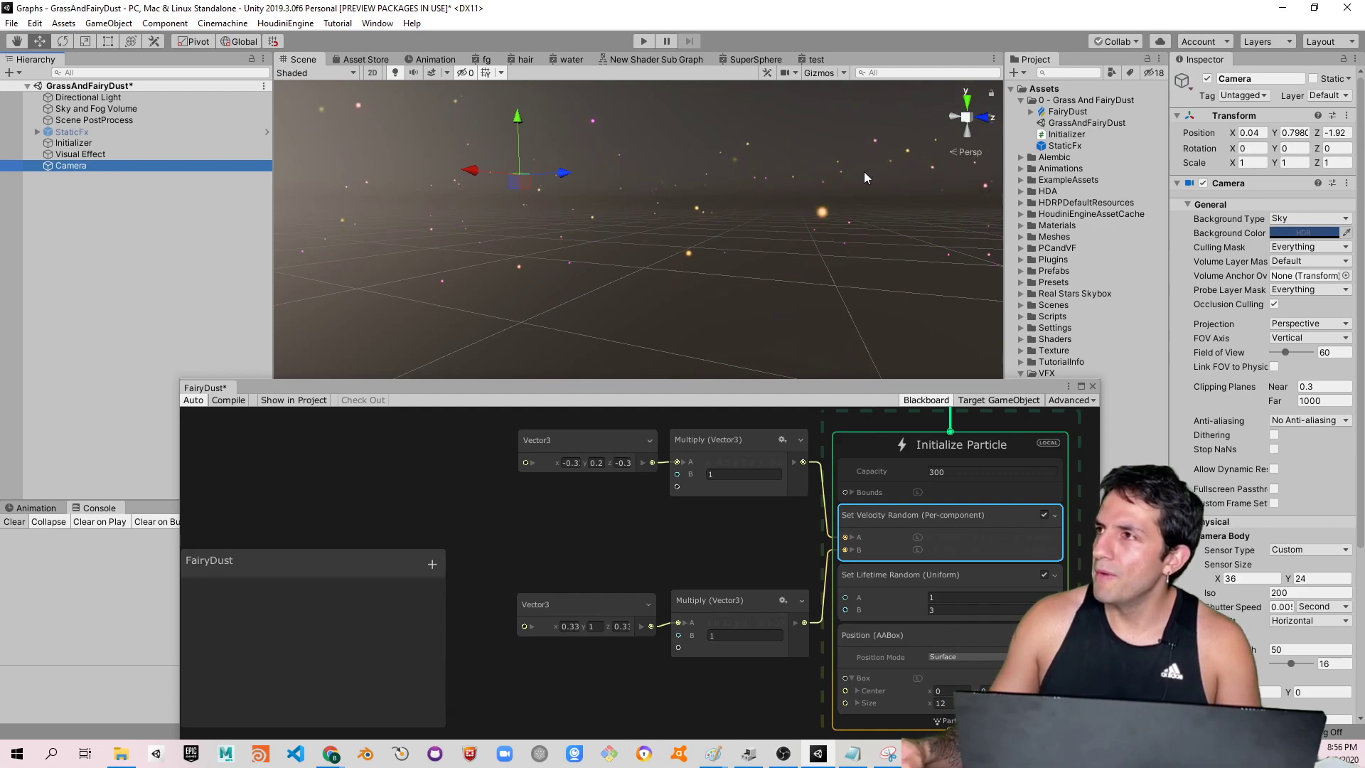
{"action": "left_click", "coordinate": [106, 143]}
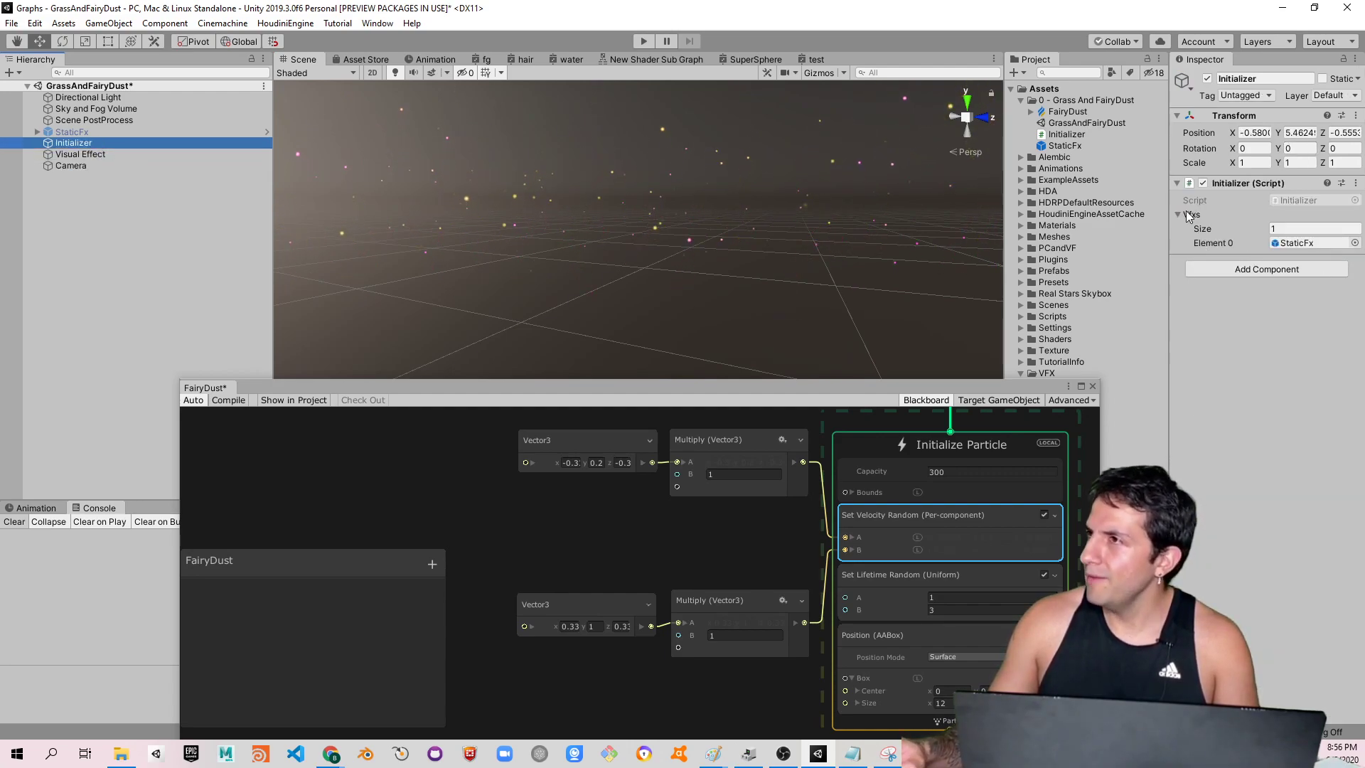
{"action": "left_click", "coordinate": [654, 387]}
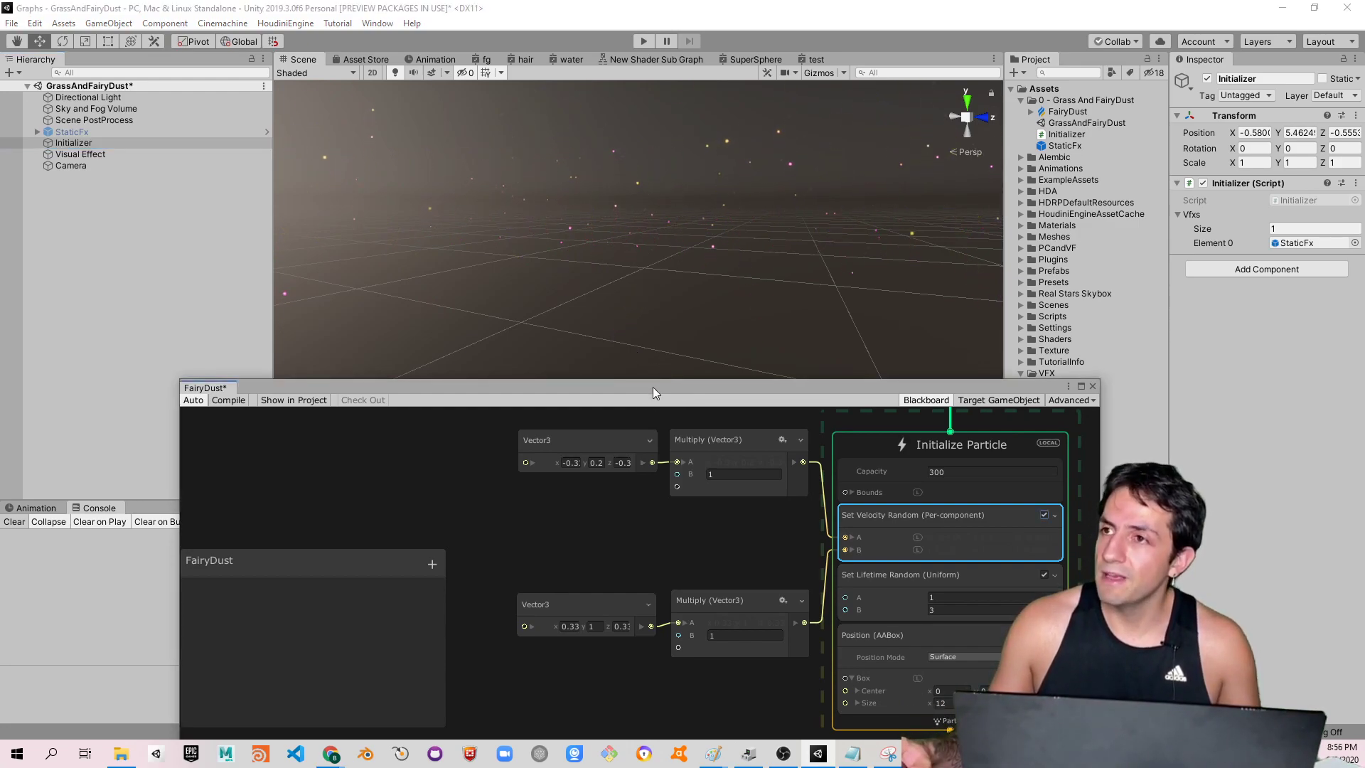
{"action": "left_click_drag", "start_coordinate": [654, 388], "coordinate": [719, 219]}
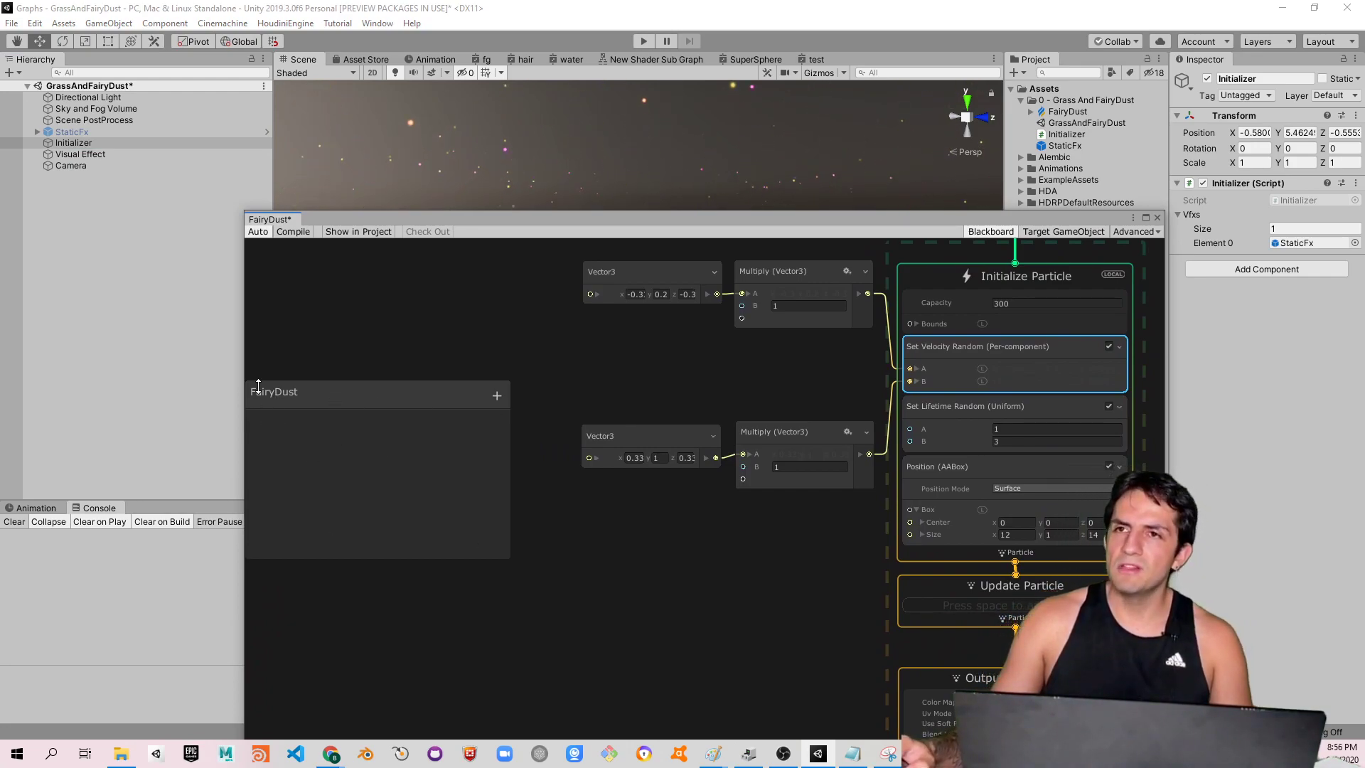
Raise the Initialize Particle capacity from 300 to 1000
{"action": "mouse_move", "coordinate": [287, 396]}
{"action": "left_mouse_down"}
{"action": "mouse_move", "coordinate": [381, 353]}
{"action": "mouse_move", "coordinate": [356, 328]}
{"action": "left_mouse_up"}
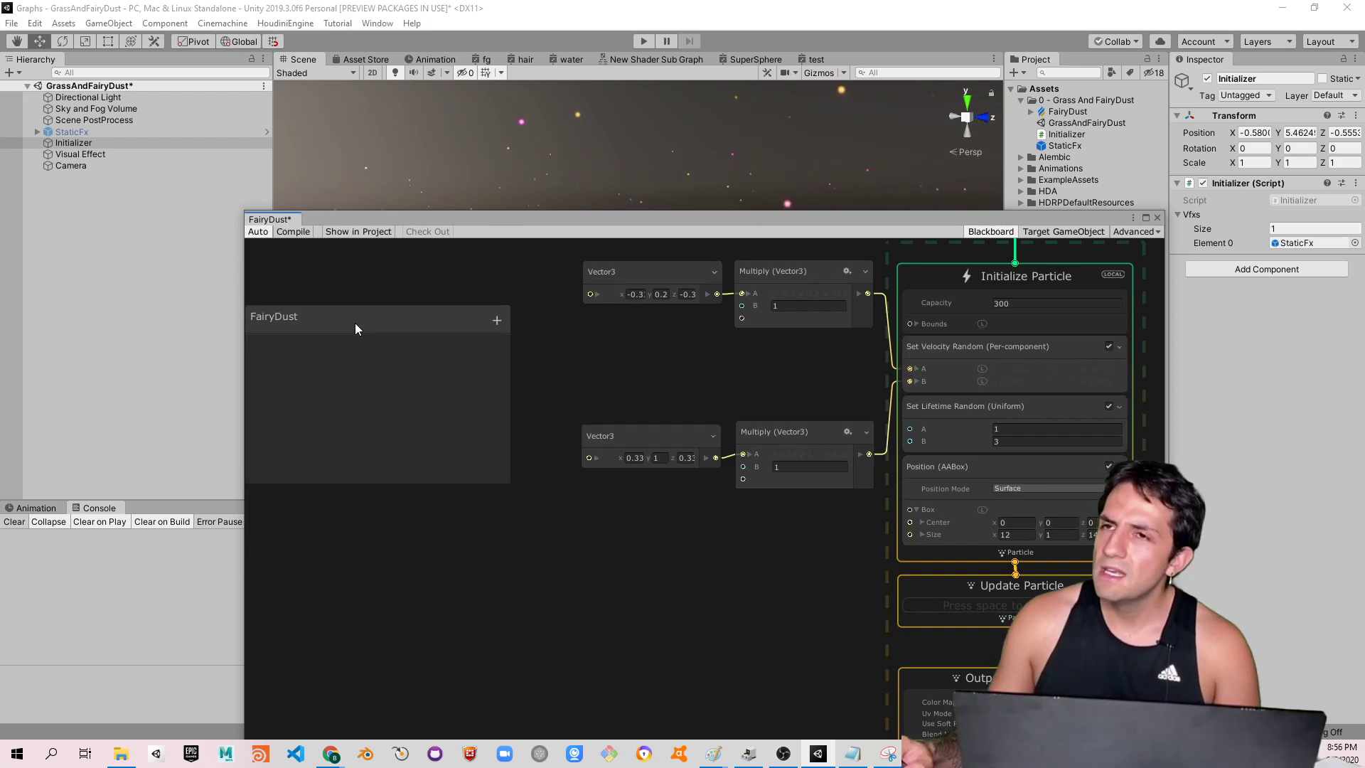
{"action": "left_click", "coordinate": [497, 321]}
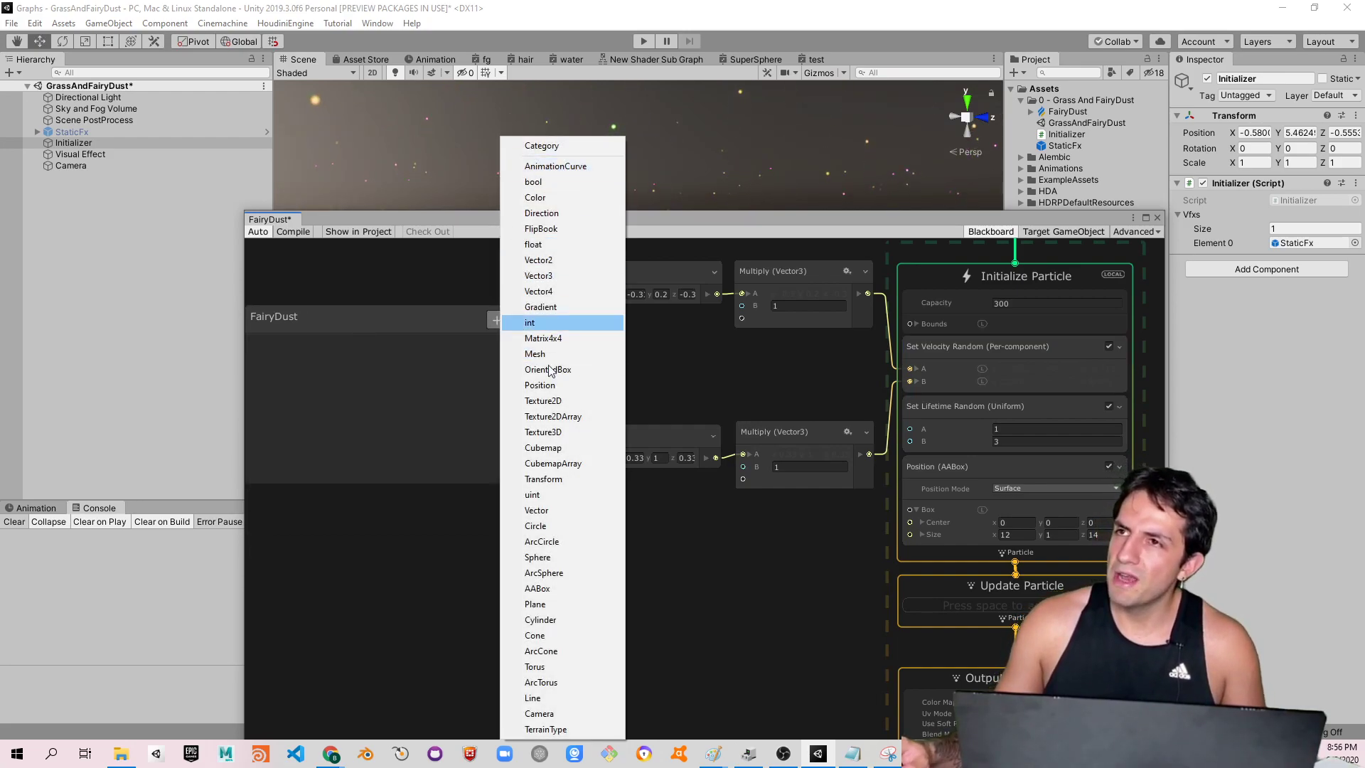
{"action": "left_click", "coordinate": [666, 430]}
{"action": "middle_click_drag", "start_coordinate": [688, 372], "coordinate": [650, 630]}
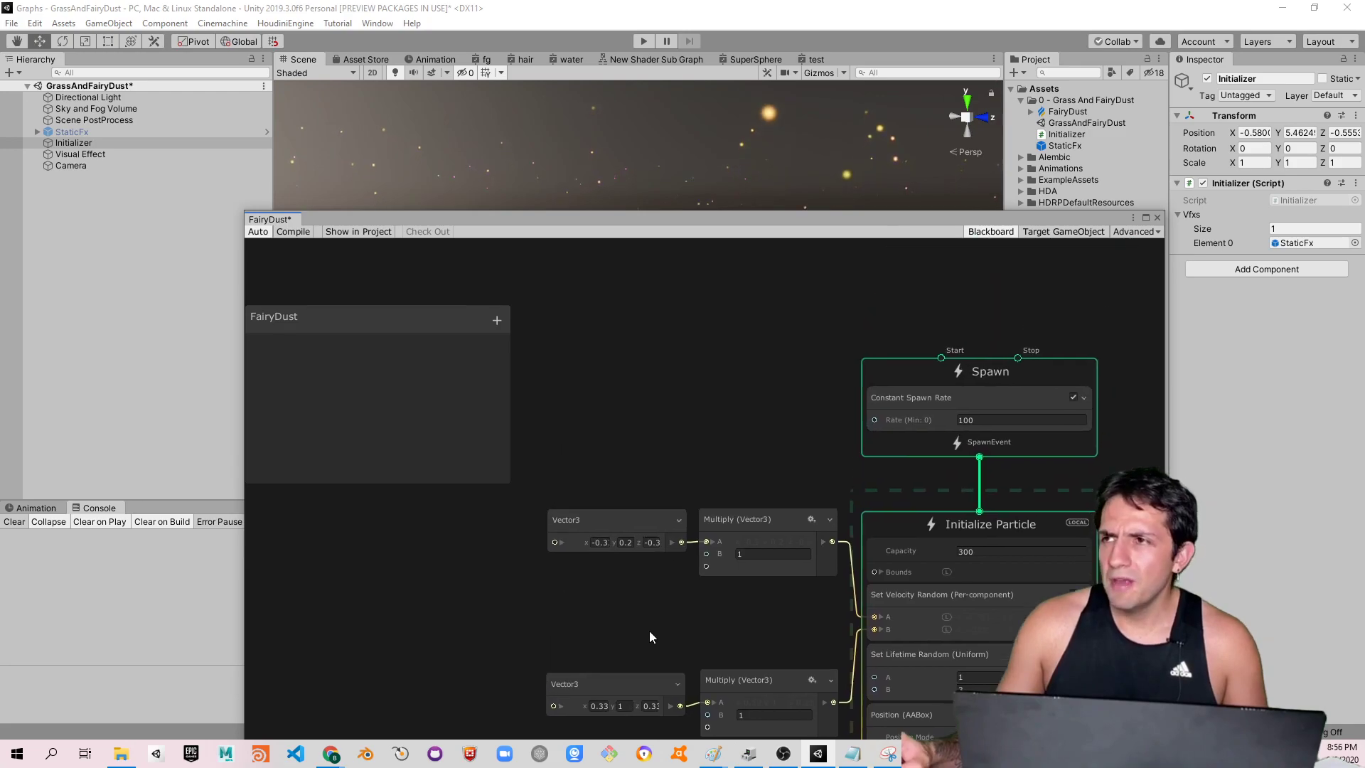
{"action": "left_click", "coordinate": [873, 574]}
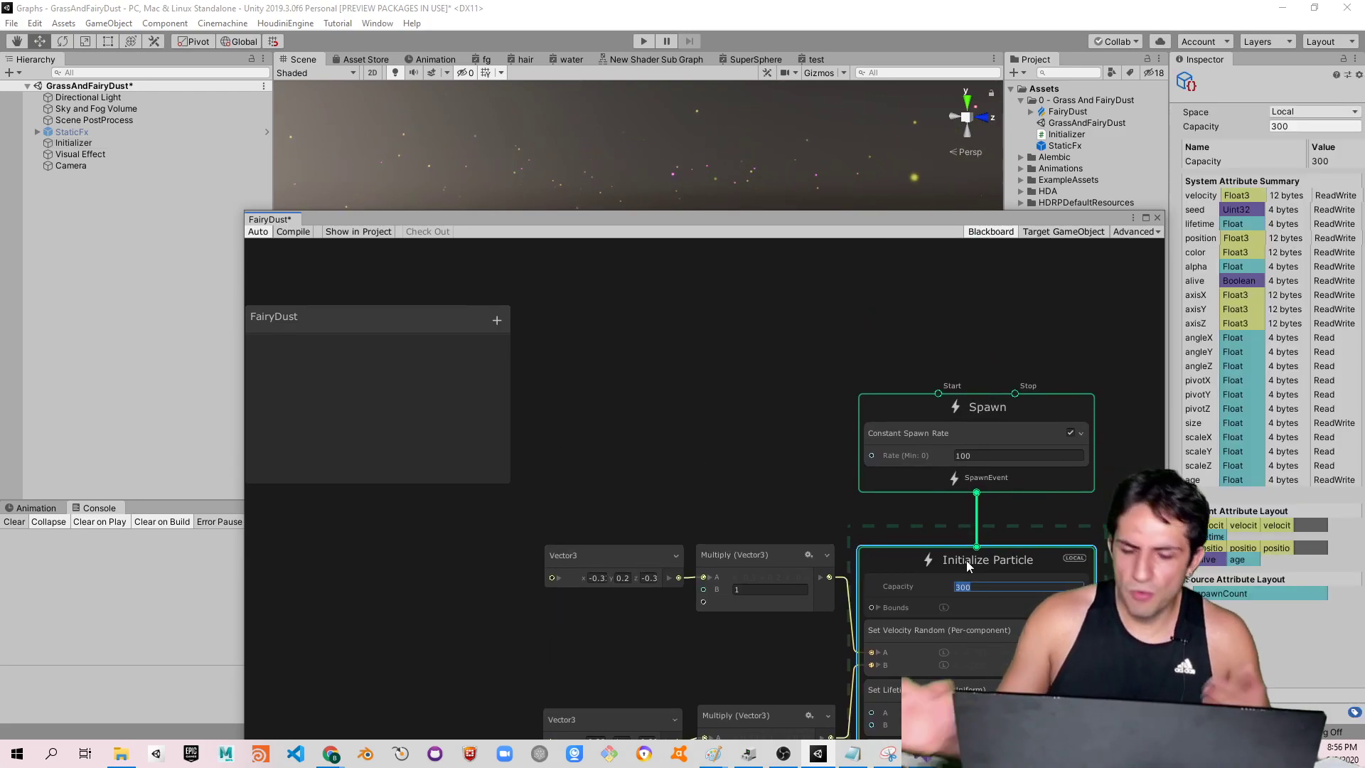
{"action": "type", "text": "100"}
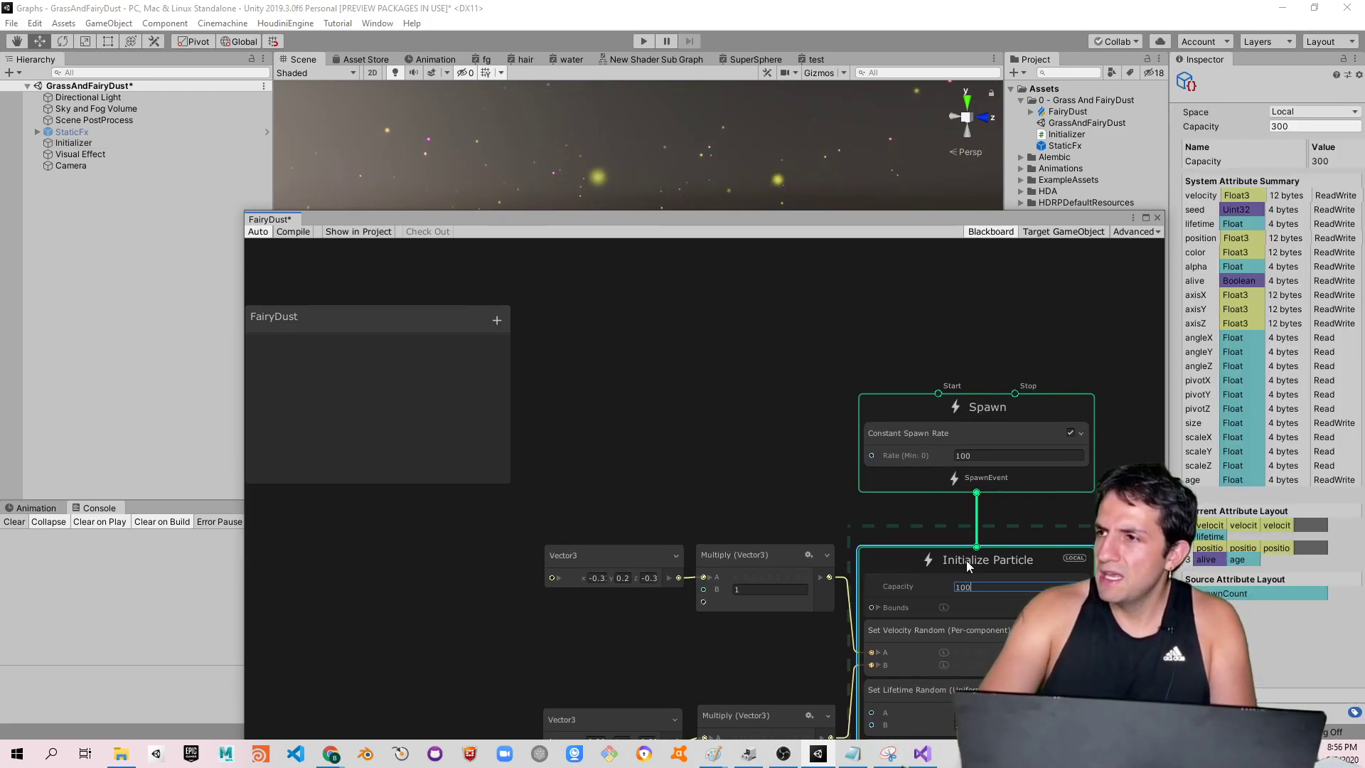
{"action": "type", "text": "0"}
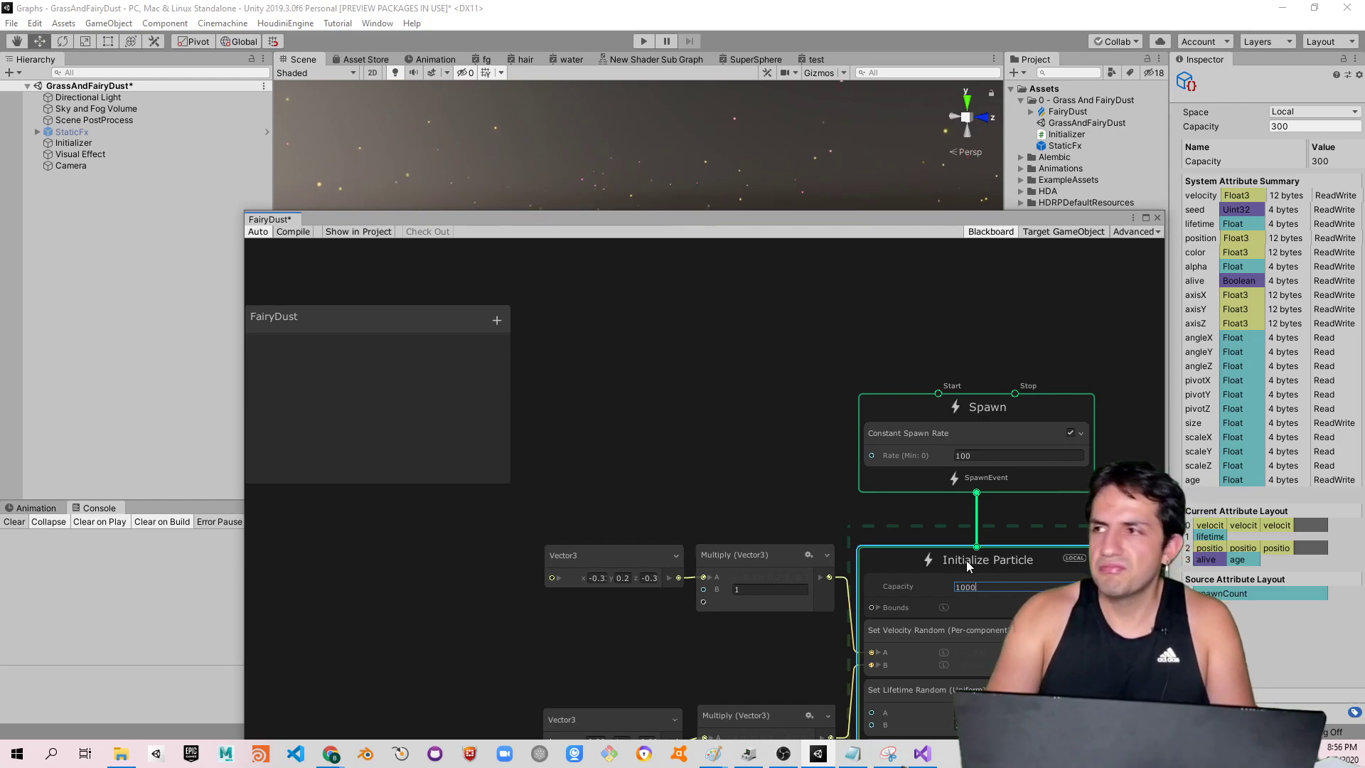
{"action": "key", "text": "Return"}
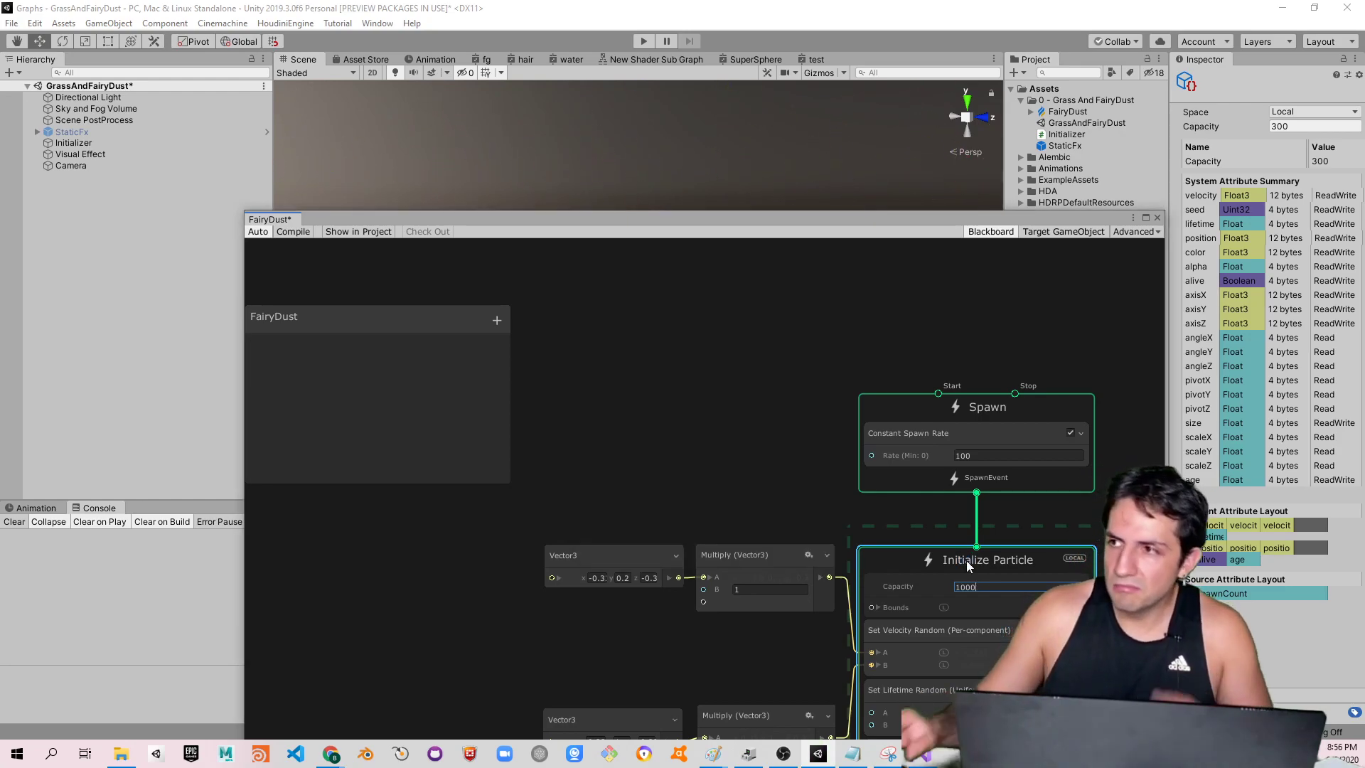
{"action": "left_click", "coordinate": [501, 323]}
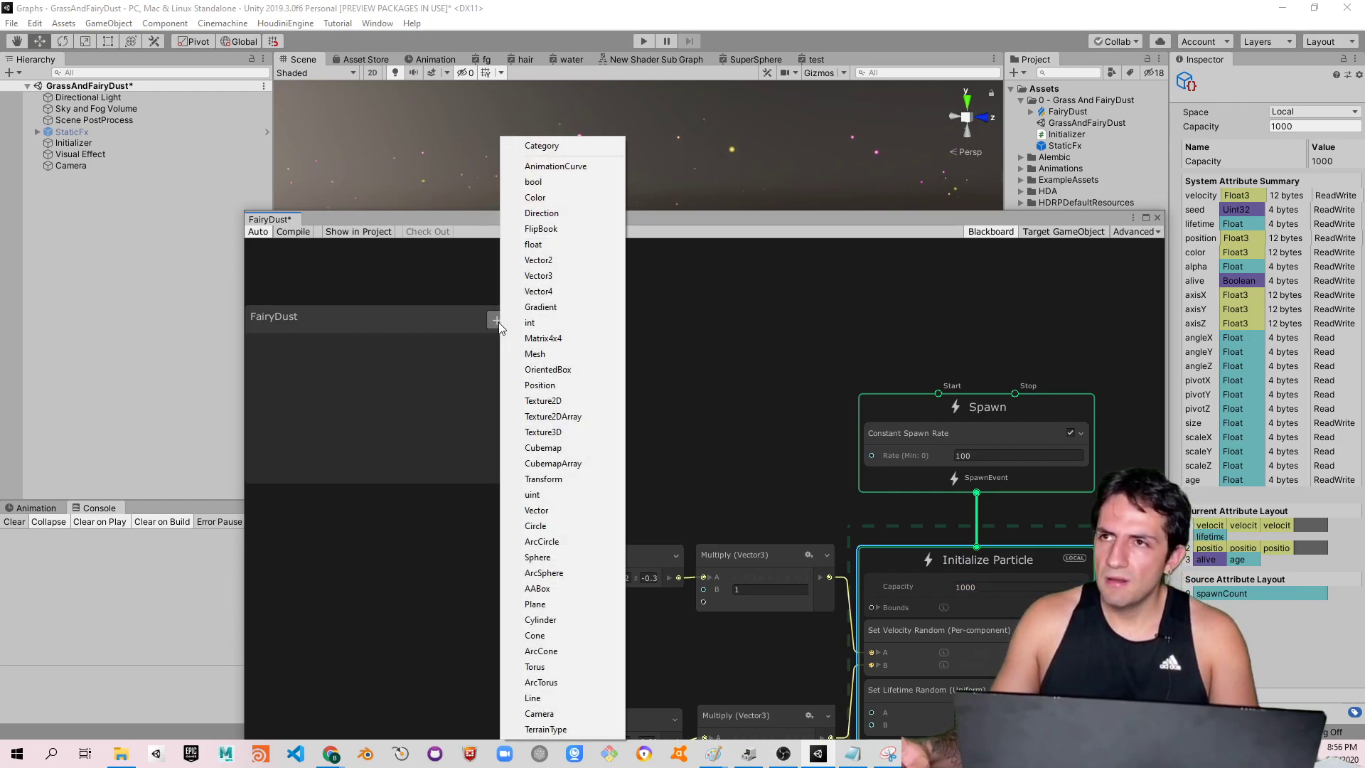
Add an int blackboard property named Rate and wire it into Constant Spawn Rate's Rate input
{"action": "left_click", "coordinate": [562, 326]}
{"action": "double_click", "coordinate": [295, 347]}
{"action": "type", "text": "Rate"}
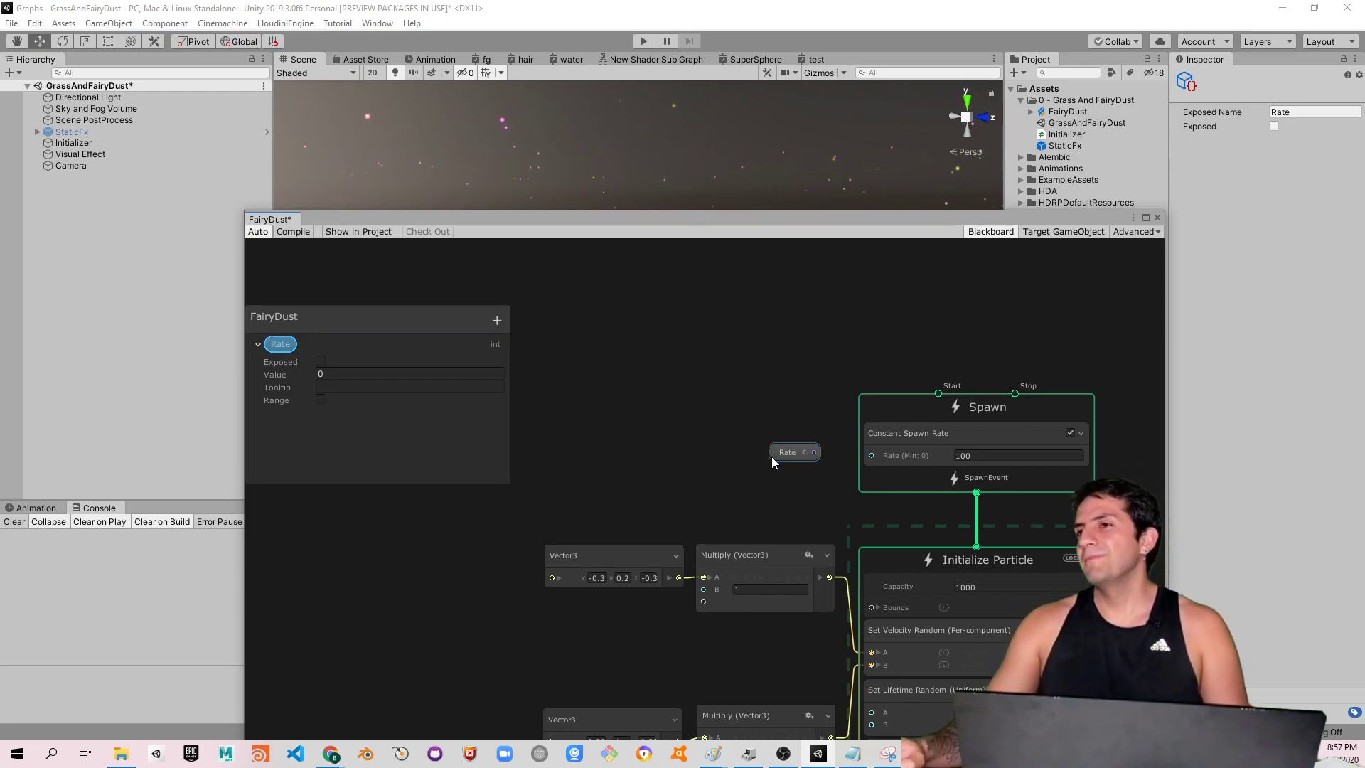
{"action": "left_click_drag", "start_coordinate": [772, 457], "coordinate": [757, 462]}
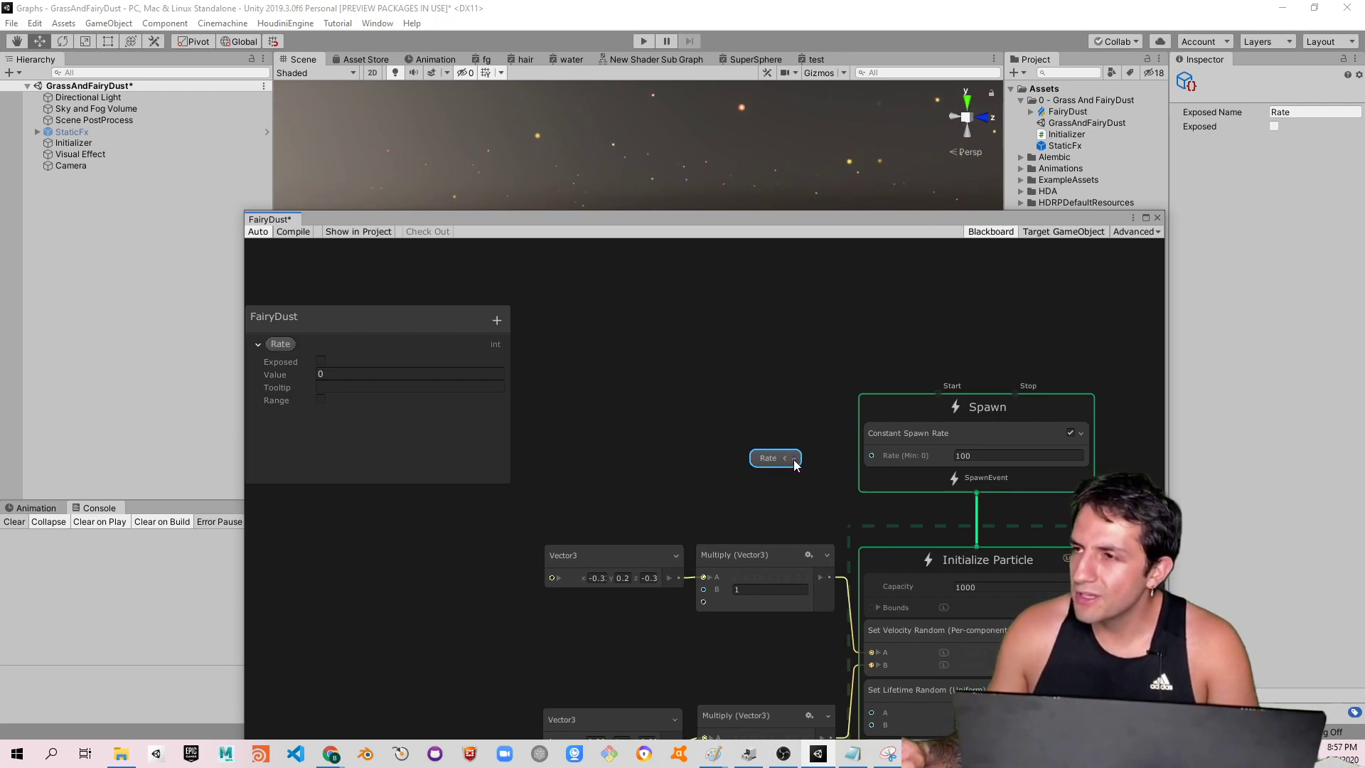
{"action": "left_click_drag", "start_coordinate": [868, 457], "coordinate": [870, 456]}
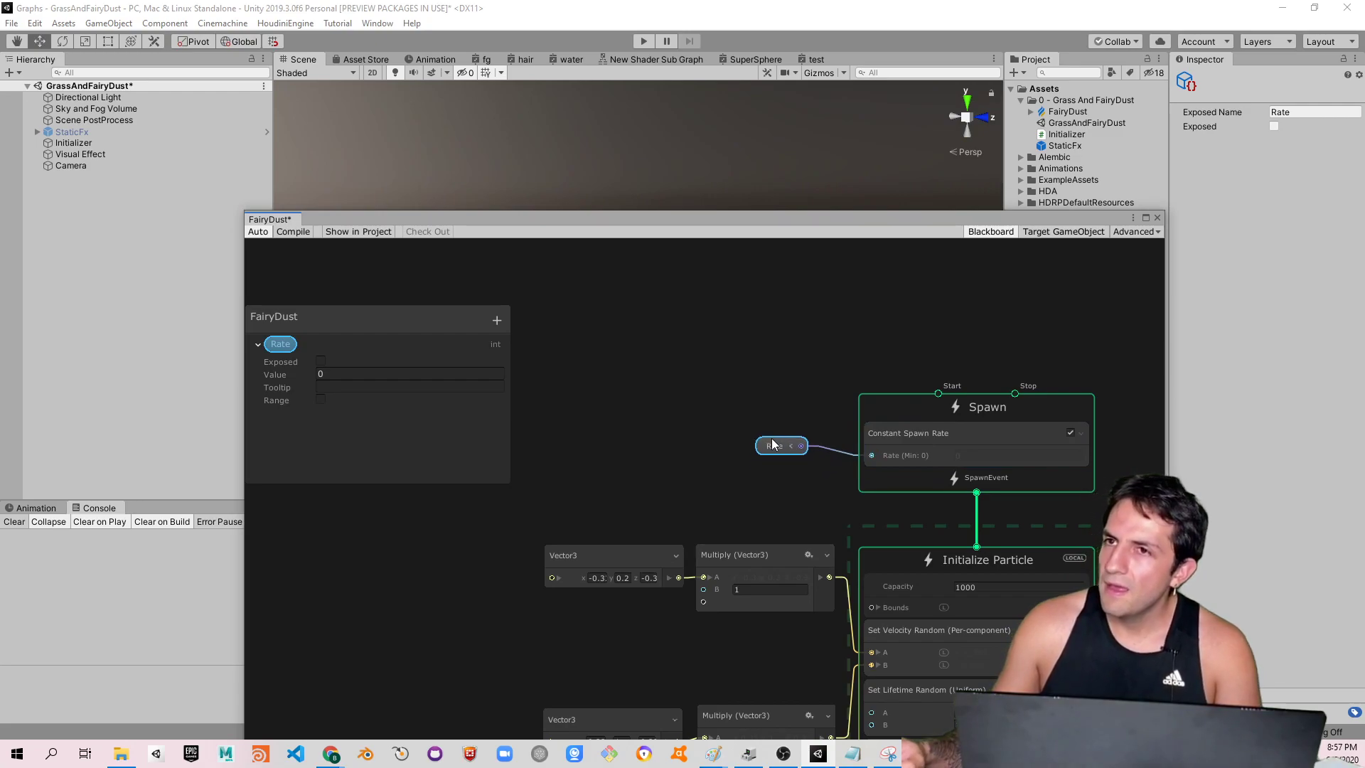
{"action": "left_click_drag", "start_coordinate": [702, 224], "coordinate": [755, 392]}
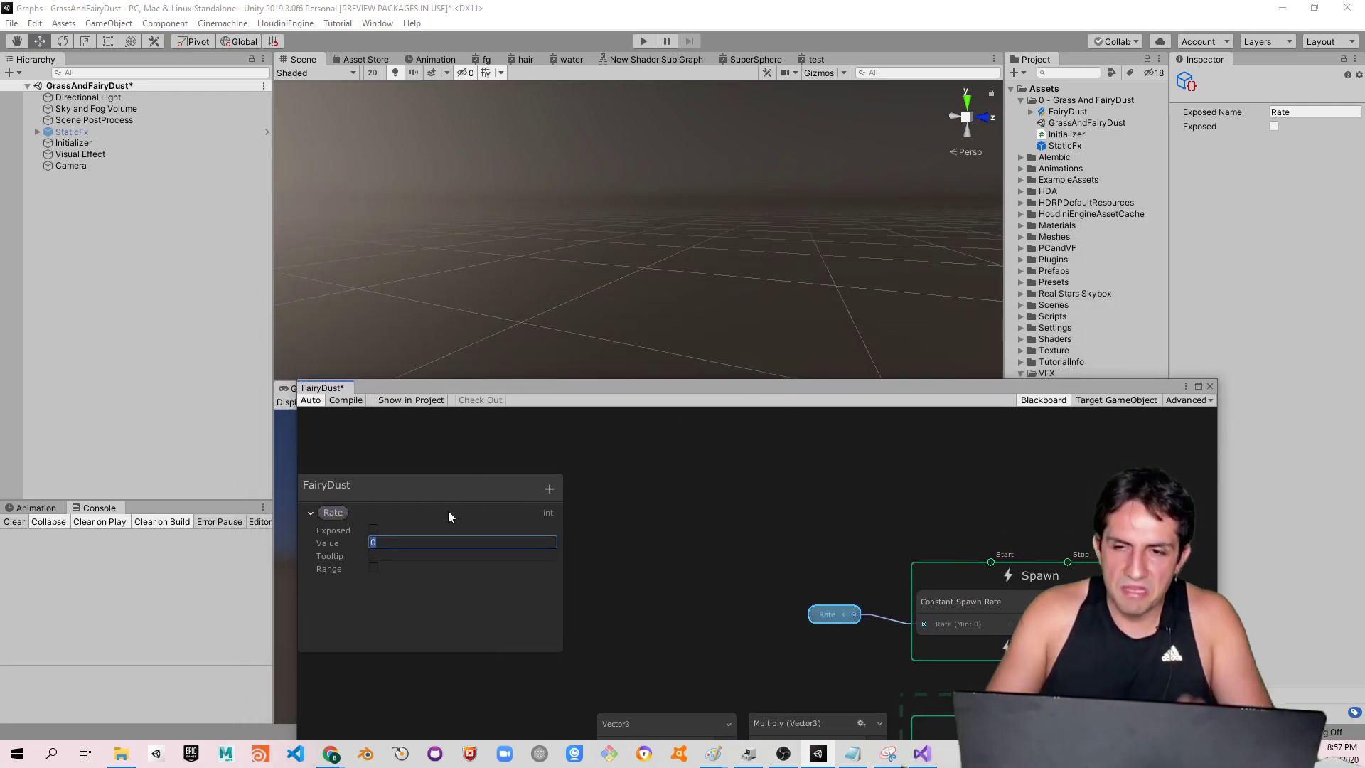
Give Rate the value 100 and expose it on the Visual Effect component
{"action": "type", "text": "100"}
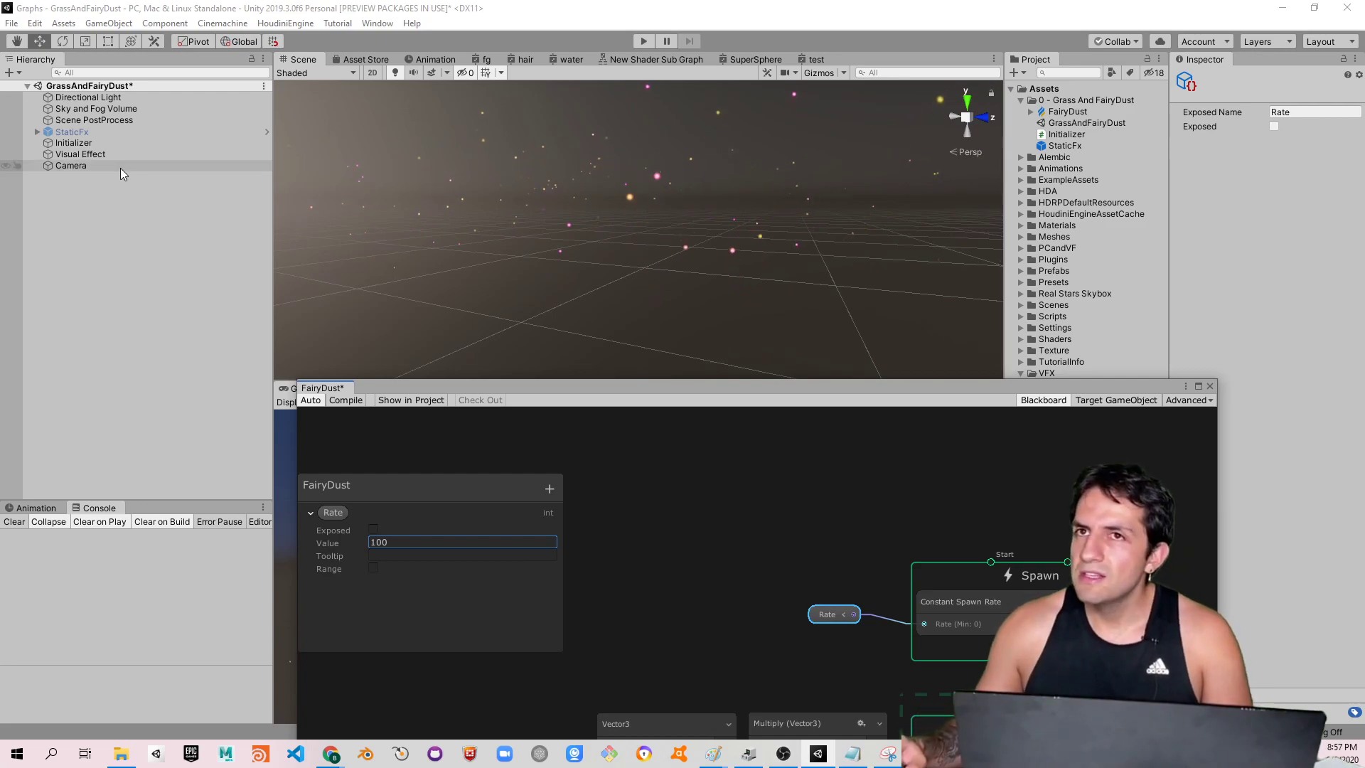
{"action": "left_click", "coordinate": [106, 155]}
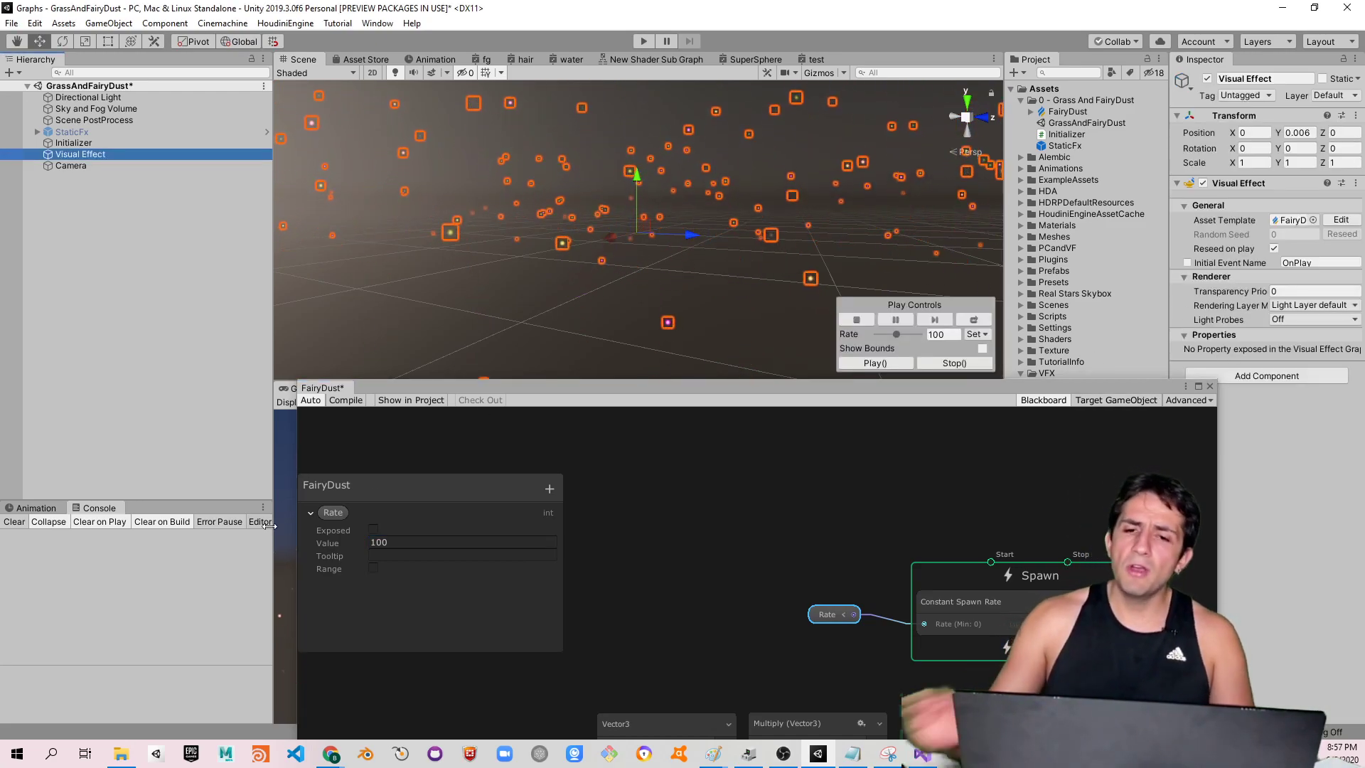
{"action": "left_click", "coordinate": [373, 531]}
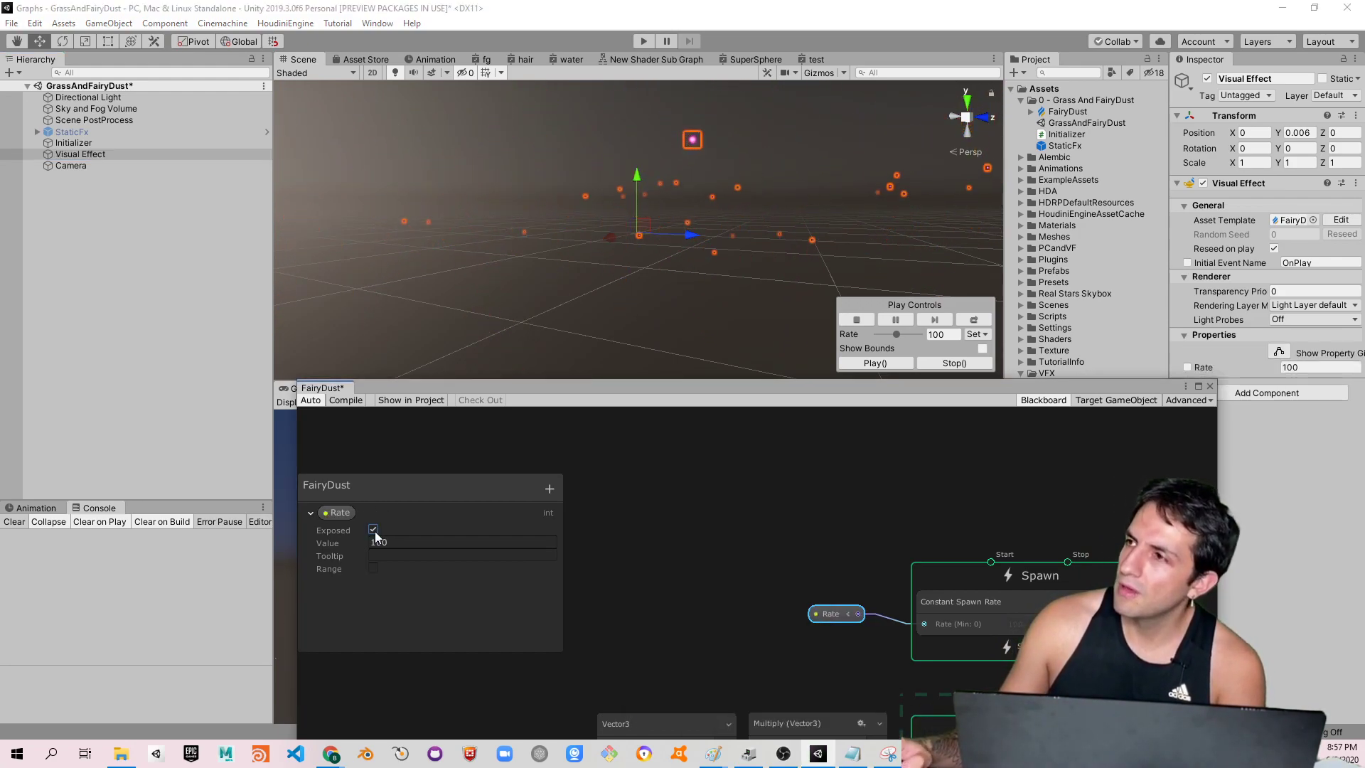
{"action": "mouse_move", "coordinate": [1030, 385]}
{"action": "left_mouse_down"}
{"action": "mouse_move", "coordinate": [1004, 459]}
{"action": "mouse_move", "coordinate": [869, 629]}
{"action": "mouse_move", "coordinate": [934, 723]}
{"action": "left_mouse_up"}
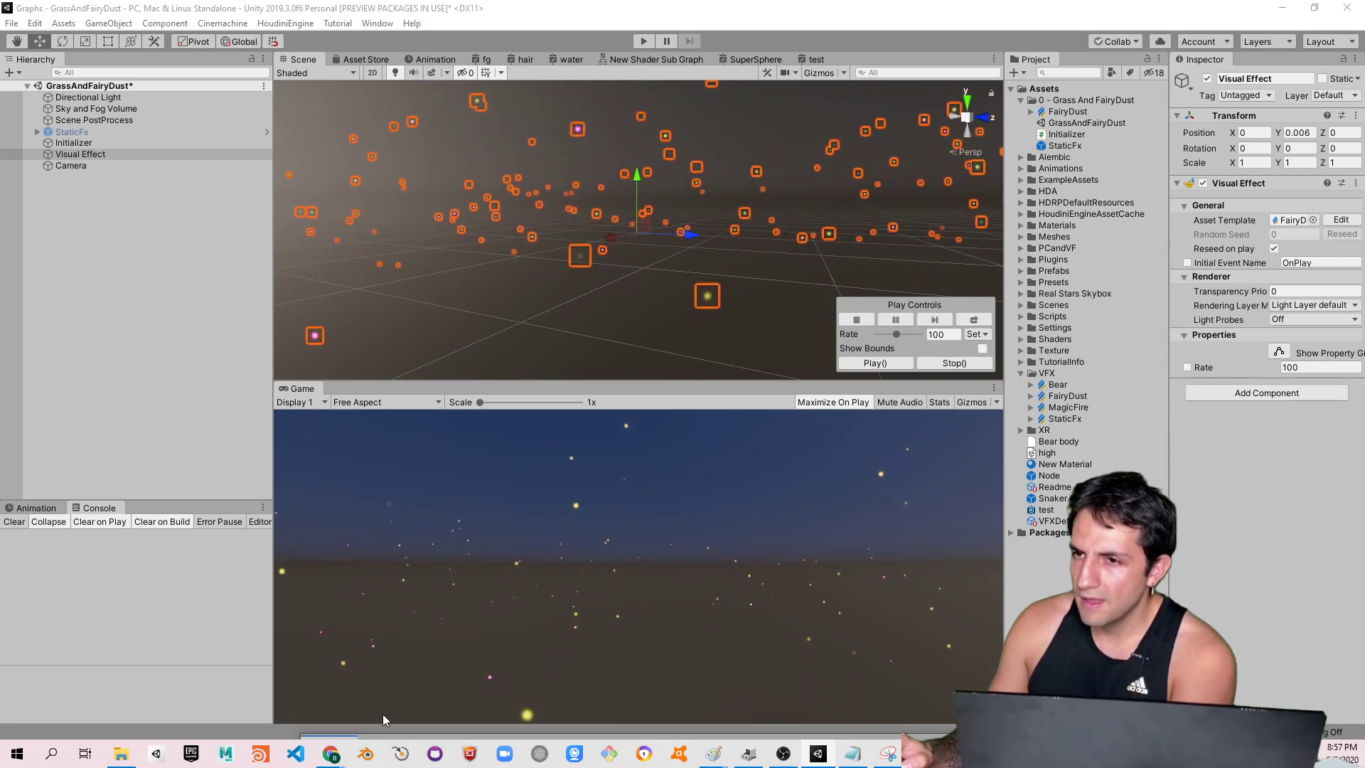
{"action": "left_click_drag", "start_coordinate": [382, 735], "coordinate": [383, 714]}
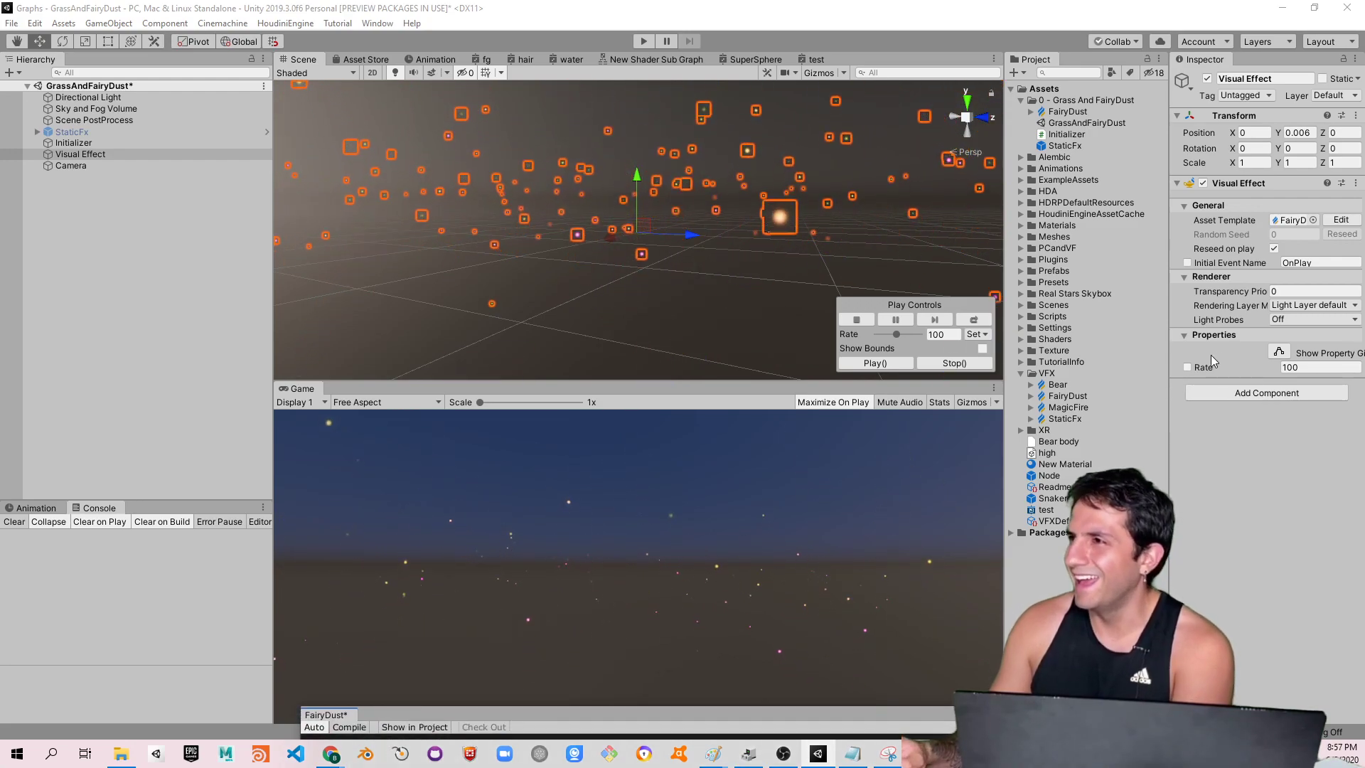
Override the Visual Effect's Rate, starting at 0 and scrubbing it up to 645
{"action": "double_click", "coordinate": [1289, 367]}
{"action": "type", "text": "0"}
{"action": "key", "text": "Return"}
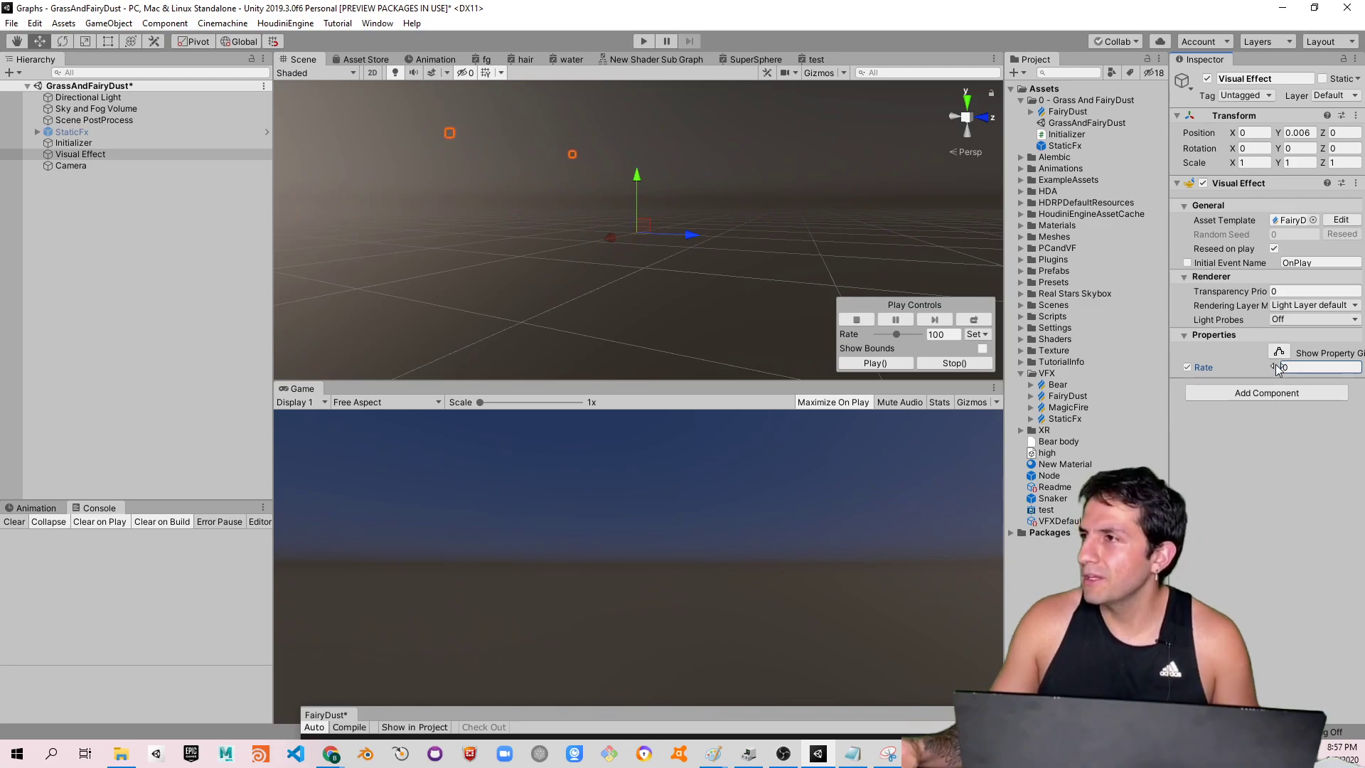
{"action": "left_click_drag", "start_coordinate": [1357, 368], "coordinate": [168, 355]}
{"action": "type", "text": "448"}
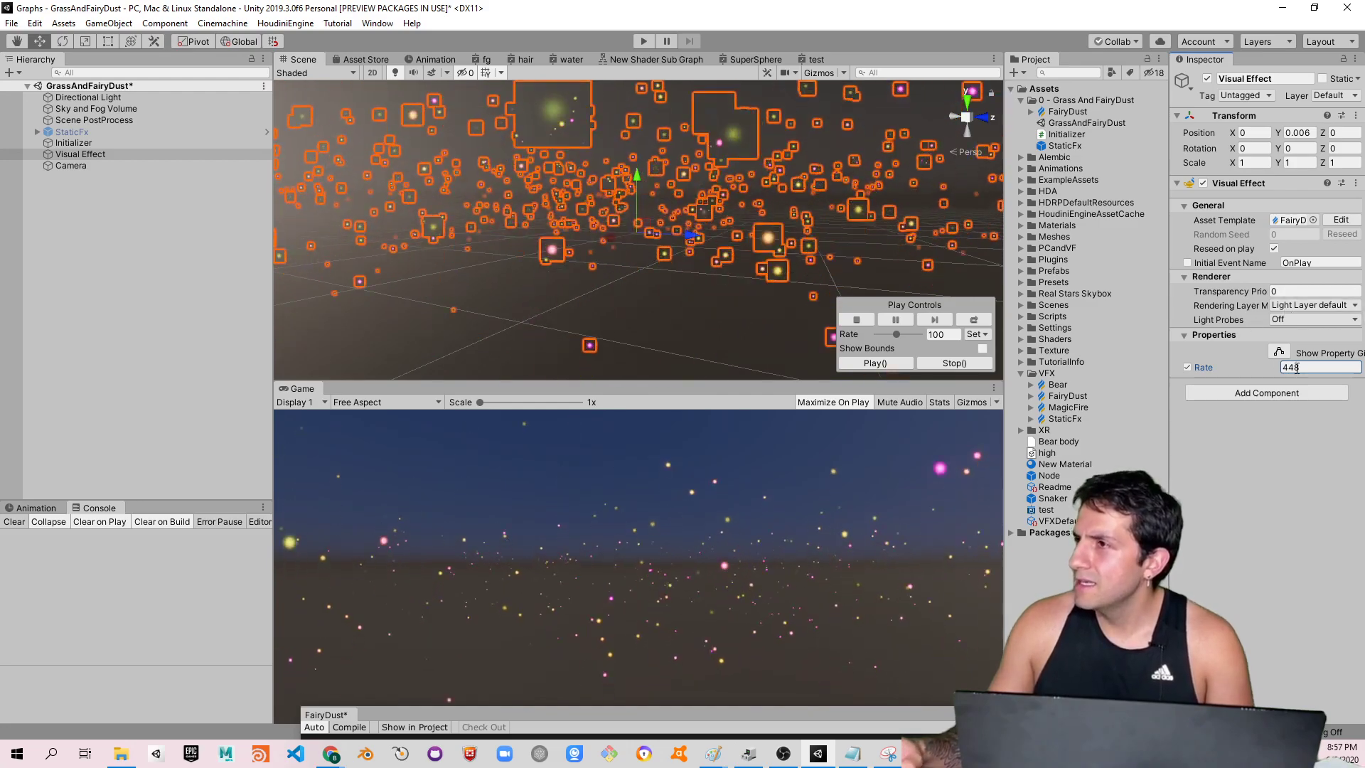
{"action": "left_click_drag", "start_coordinate": [1290, 369], "coordinate": [22, 357]}
{"action": "type", "text": "645"}
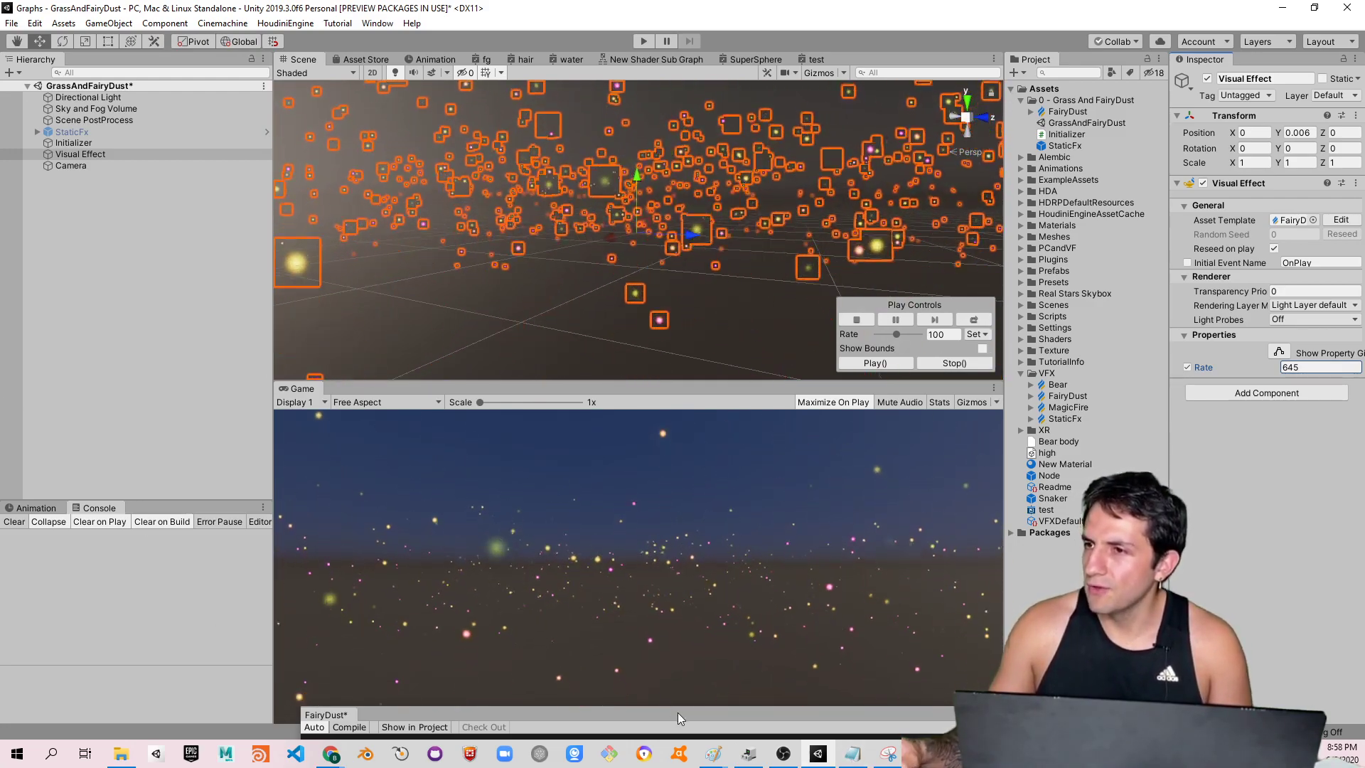
{"action": "mouse_move", "coordinate": [677, 712]}
{"action": "left_mouse_down"}
{"action": "mouse_move", "coordinate": [787, 357]}
{"action": "mouse_move", "coordinate": [684, 259]}
{"action": "left_mouse_up"}
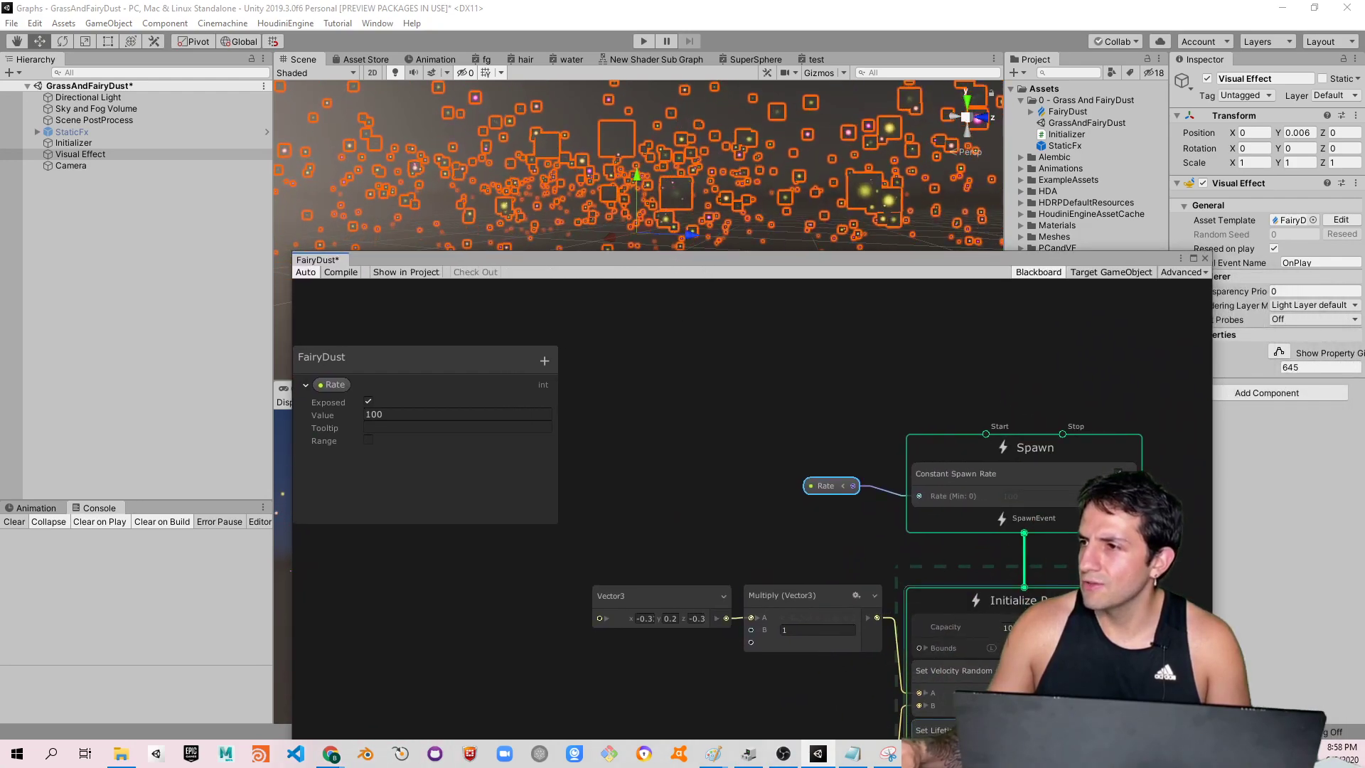
Set the Initialize Particle capacity to 5000
{"action": "left_click", "coordinate": [1009, 627]}
{"action": "type", "text": "500"}
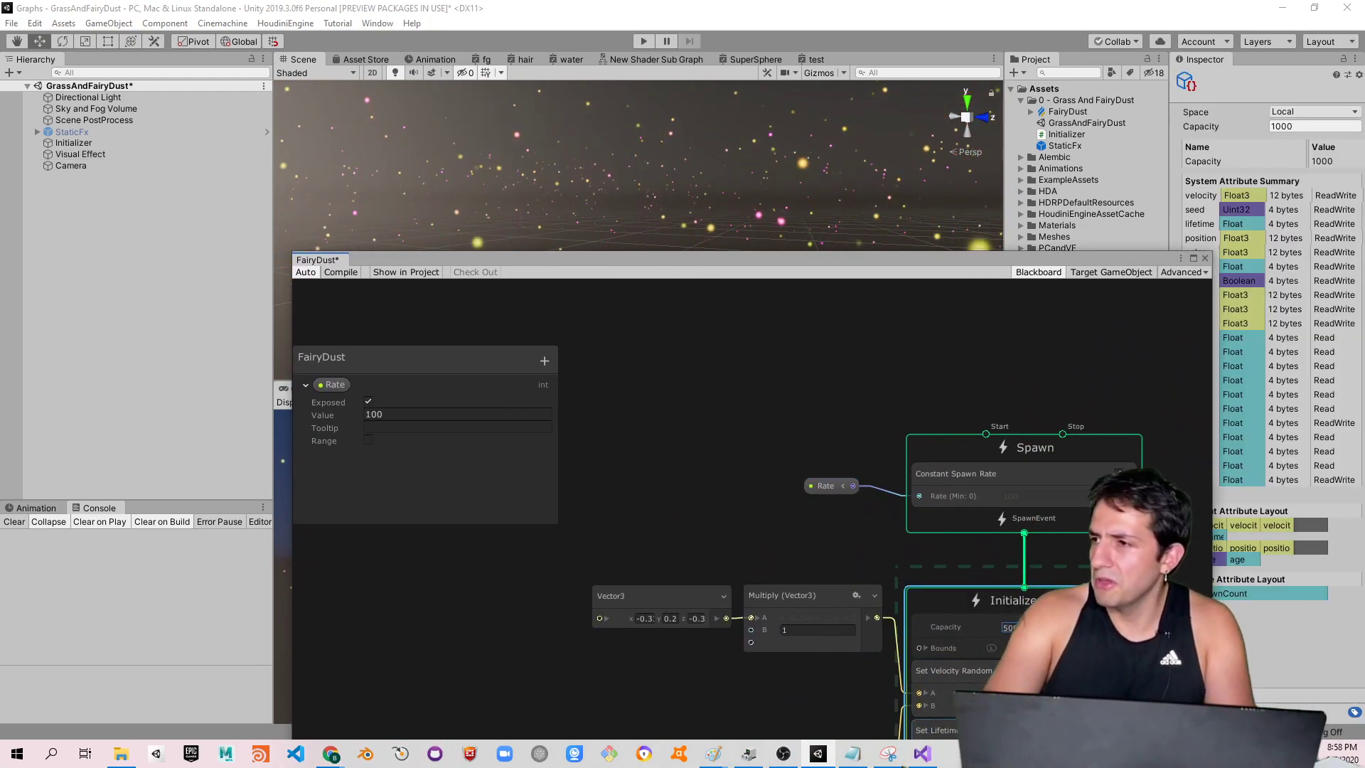
{"action": "key", "text": "Return"}
{"action": "left_click_drag", "start_coordinate": [888, 277], "coordinate": [866, 594]}
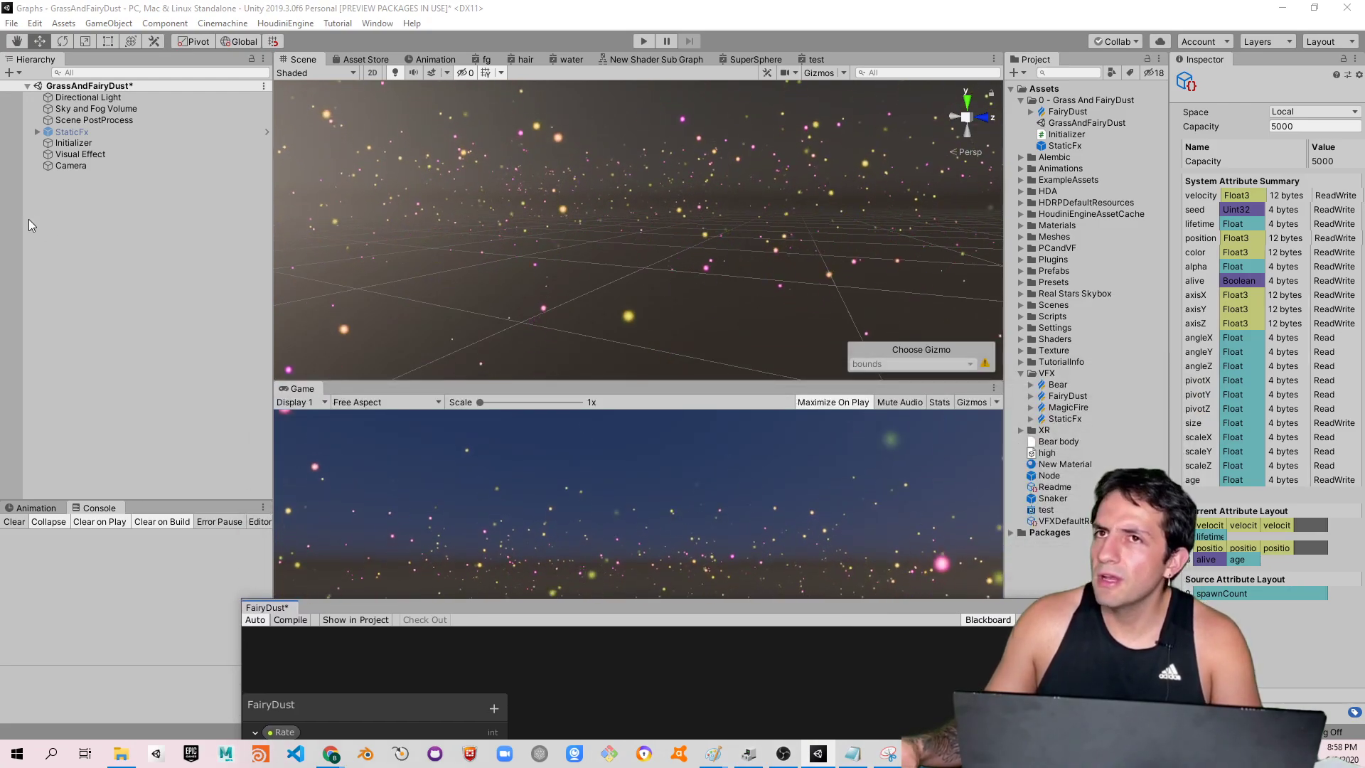
Scrub the Visual Effect's Rate up to 1007 and enlarge the Game view
{"action": "left_click", "coordinate": [92, 155]}
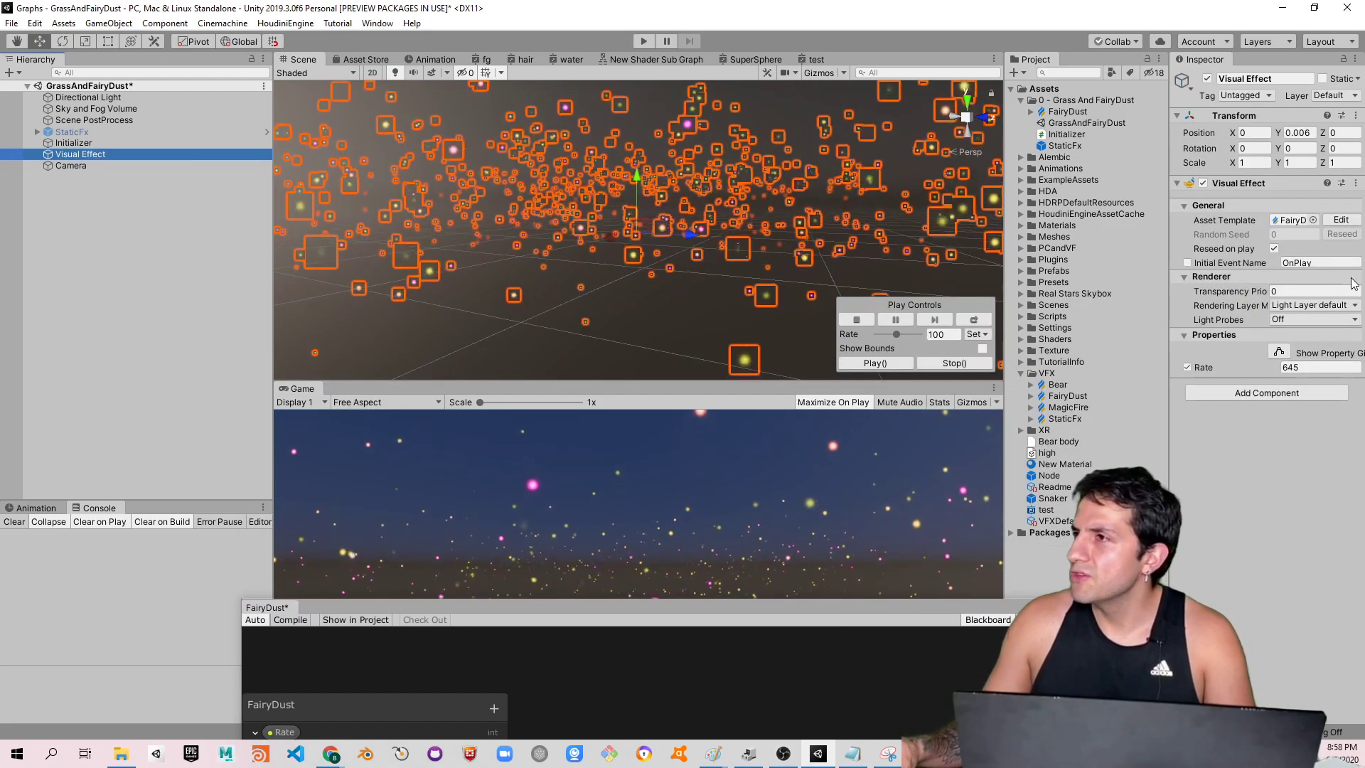
{"action": "left_click_drag", "start_coordinate": [1204, 367], "coordinate": [162, 366]}
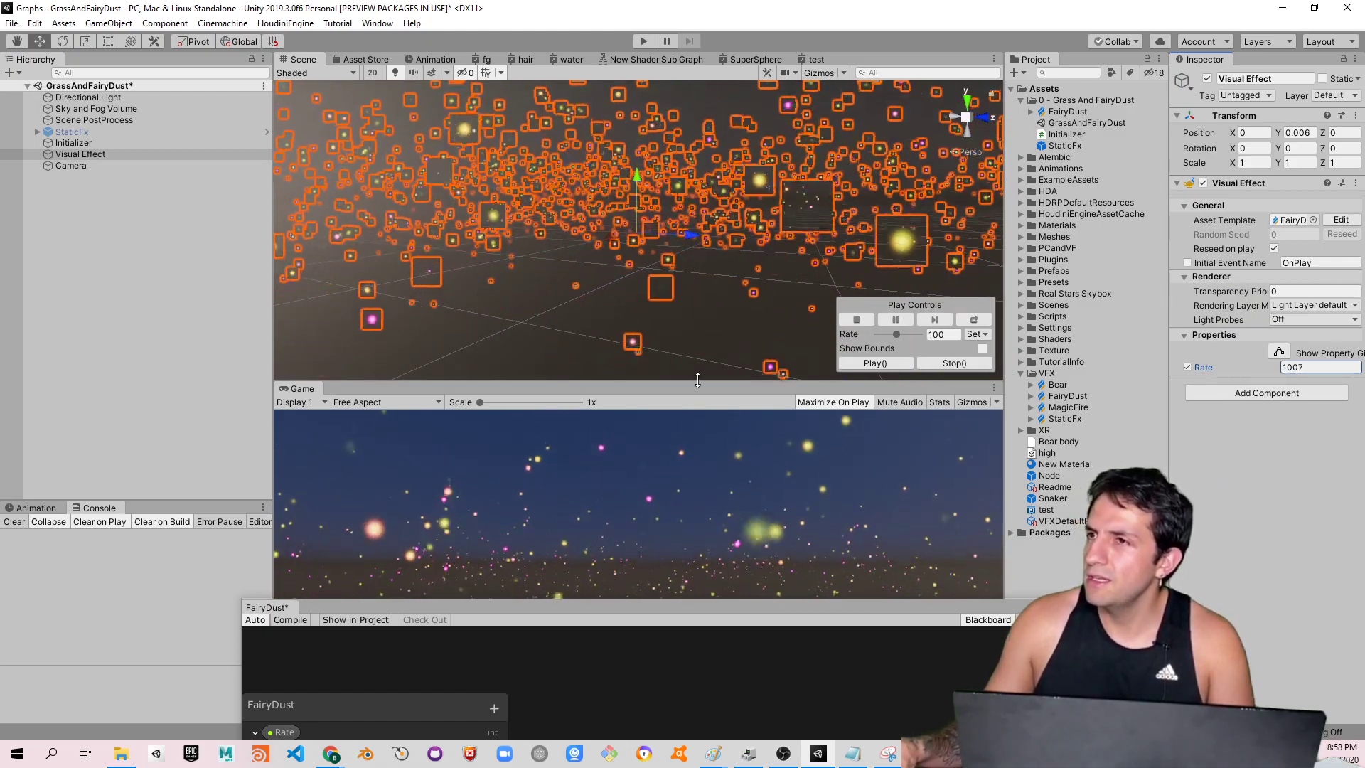
{"action": "left_click_drag", "start_coordinate": [697, 381], "coordinate": [696, 288]}
{"action": "mouse_move", "coordinate": [632, 604]}
{"action": "left_mouse_down"}
{"action": "mouse_move", "coordinate": [654, 685]}
{"action": "mouse_move", "coordinate": [656, 674]}
{"action": "left_mouse_up"}
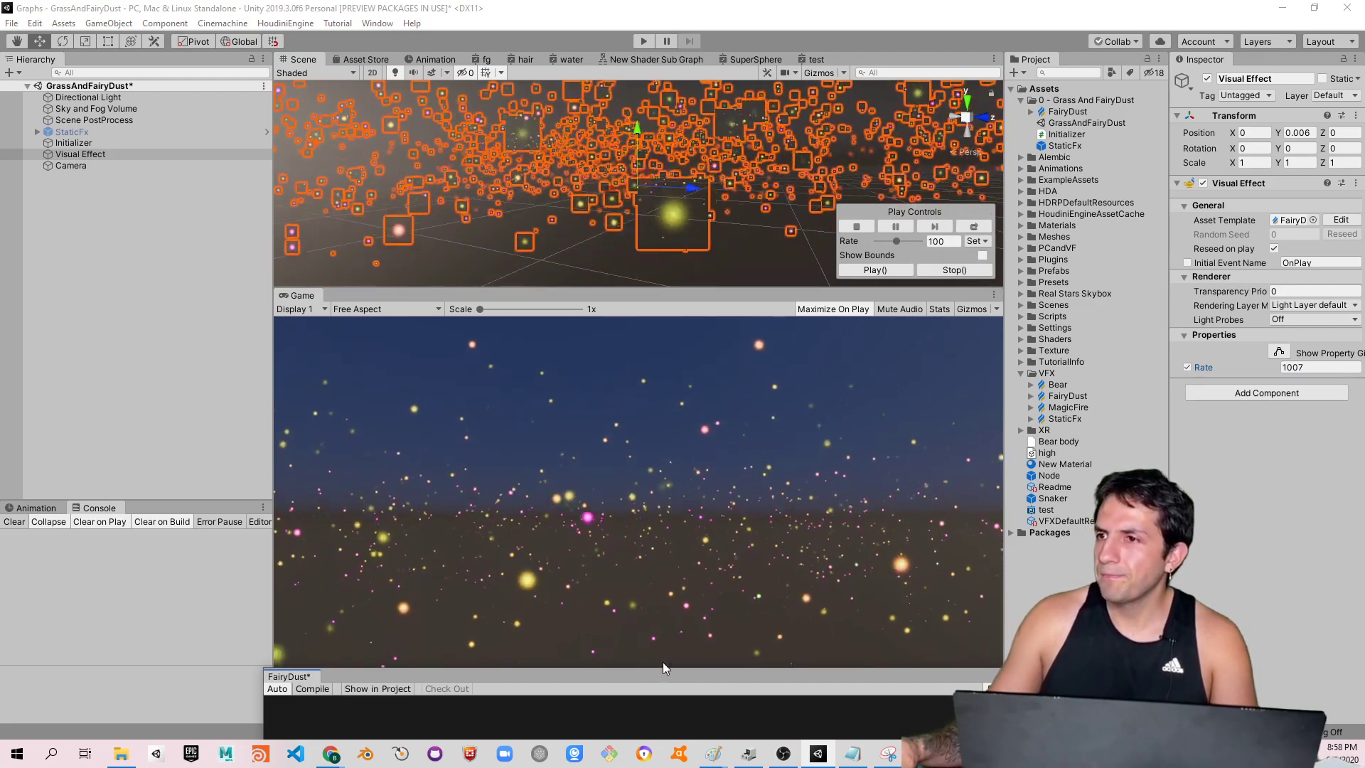
{"action": "left_click_drag", "start_coordinate": [662, 668], "coordinate": [599, 123]}
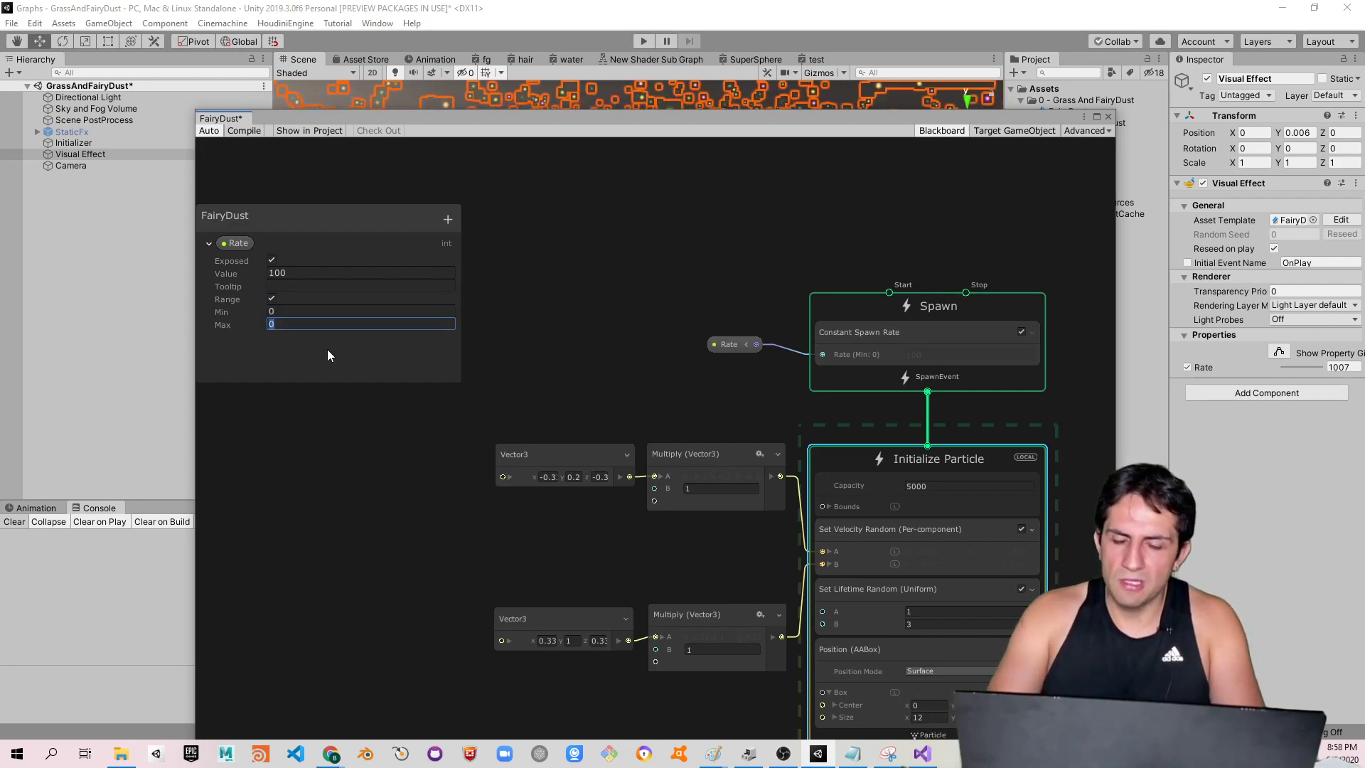
Cap Rate at a maximum of 1000, compile, set the effect's Rate to 880, then select the top Multiply's B value
{"action": "type", "text": "1000"}
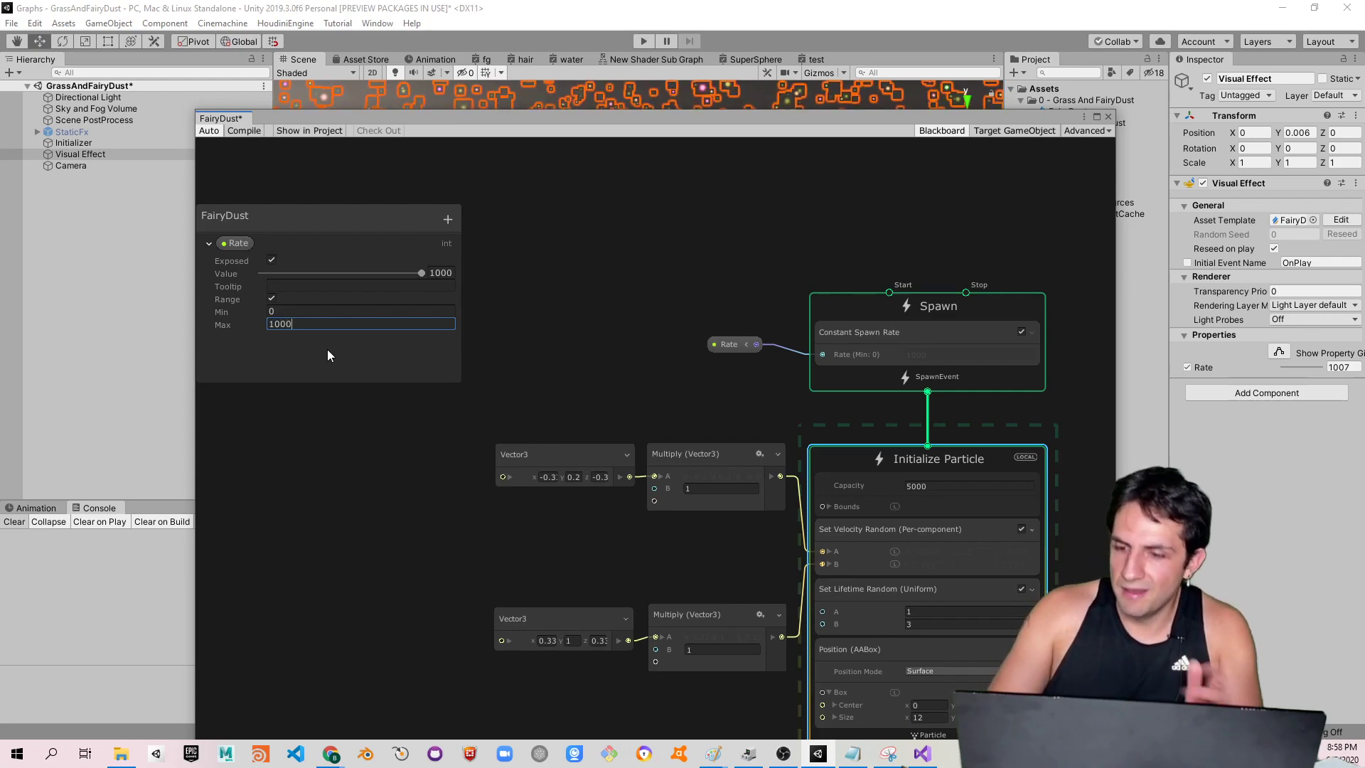
{"action": "left_click", "coordinate": [243, 132]}
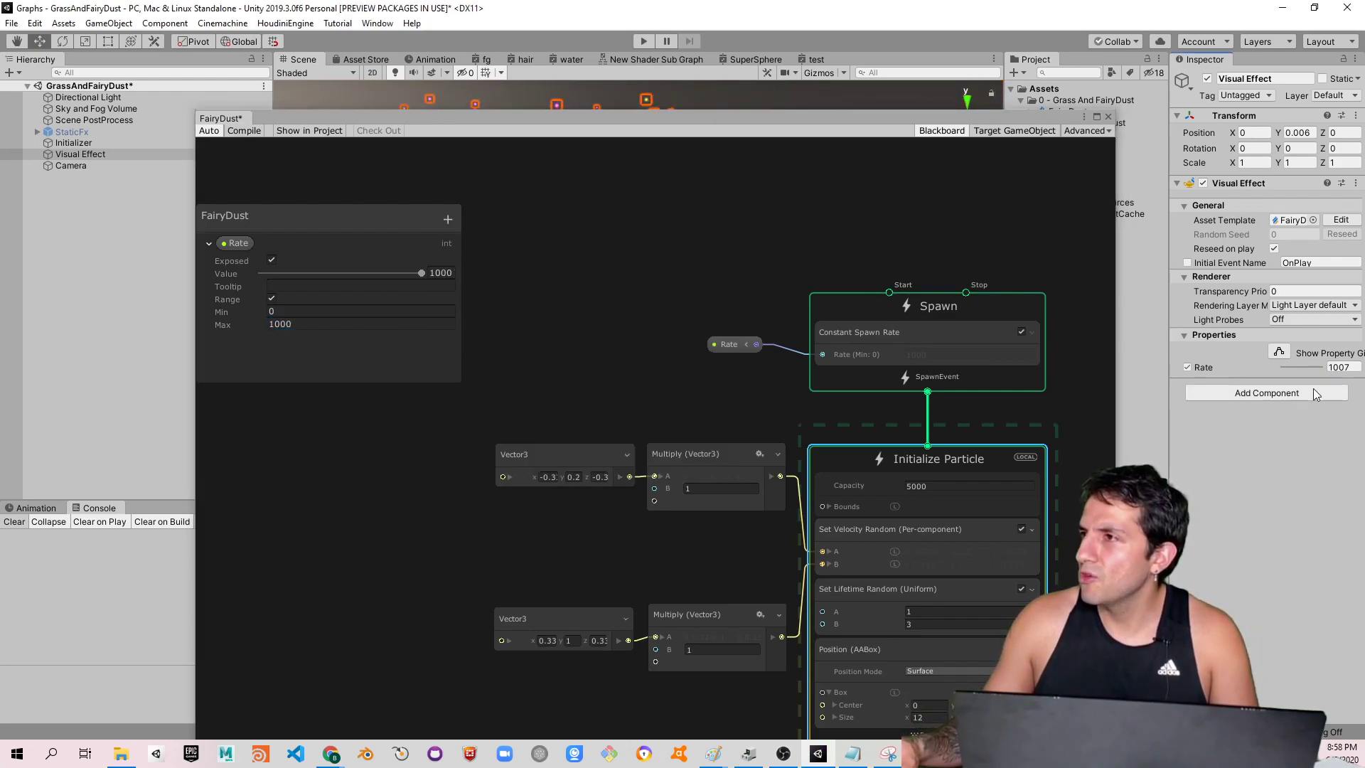
{"action": "left_click_drag", "start_coordinate": [1321, 368], "coordinate": [1303, 369]}
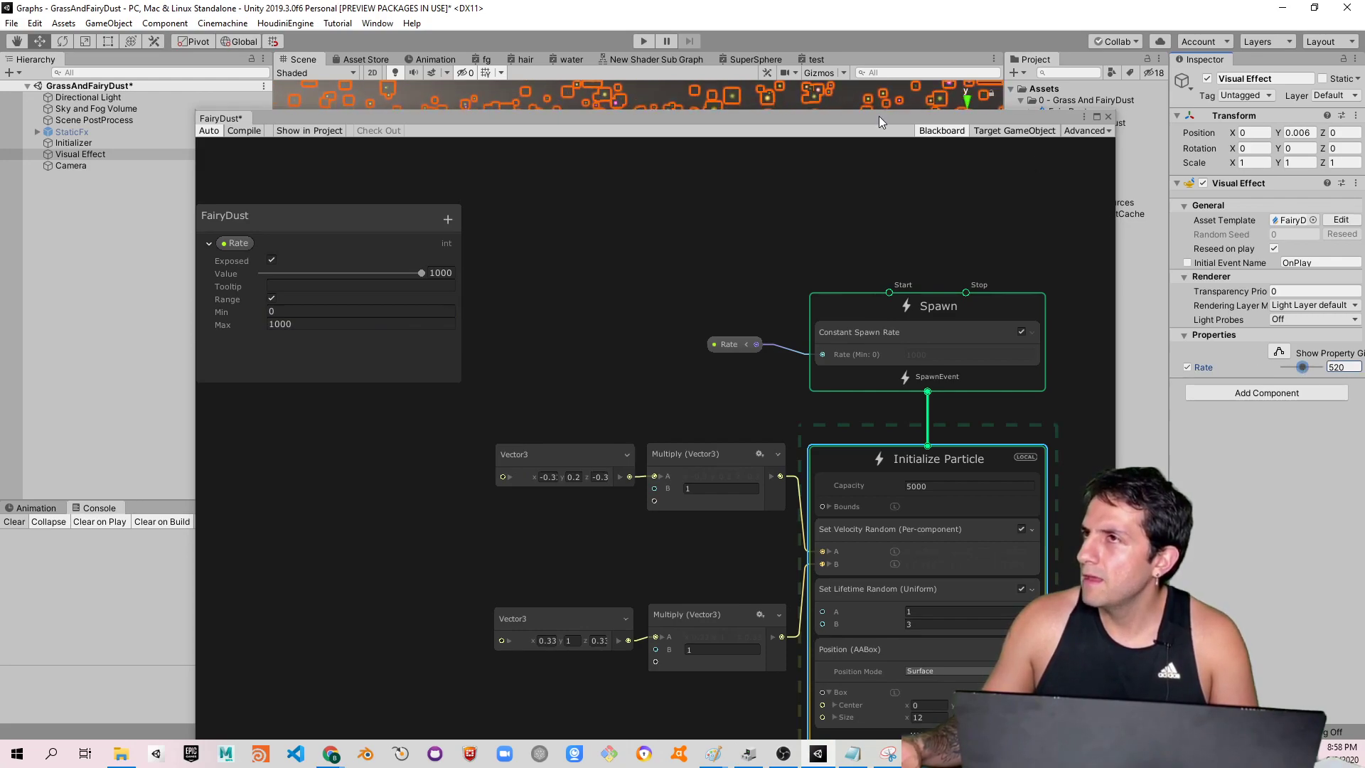
{"action": "left_click_drag", "start_coordinate": [880, 122], "coordinate": [985, 547]}
{"action": "mouse_move", "coordinate": [1303, 367]}
{"action": "left_mouse_down"}
{"action": "mouse_move", "coordinate": [1284, 369]}
{"action": "mouse_move", "coordinate": [1316, 367]}
{"action": "left_mouse_up"}
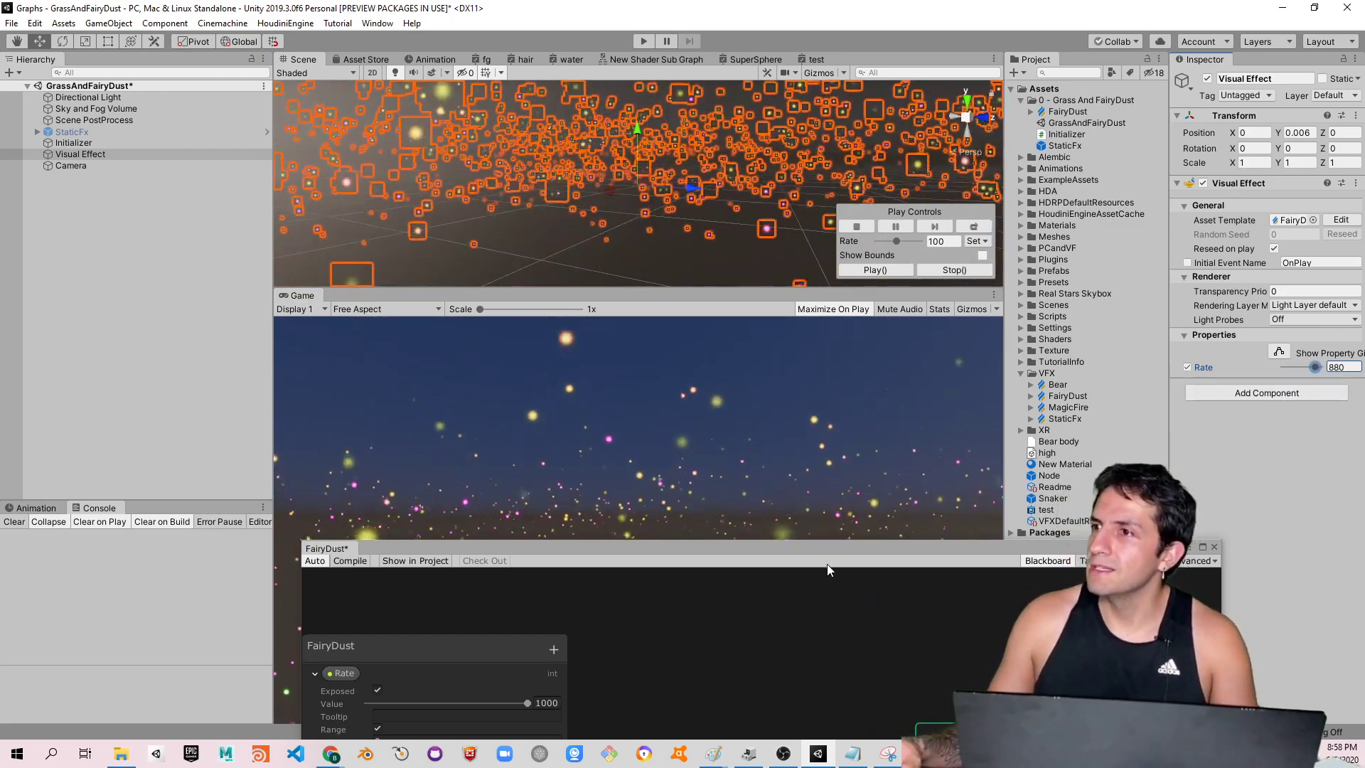
{"action": "left_click_drag", "start_coordinate": [854, 549], "coordinate": [799, 146]}
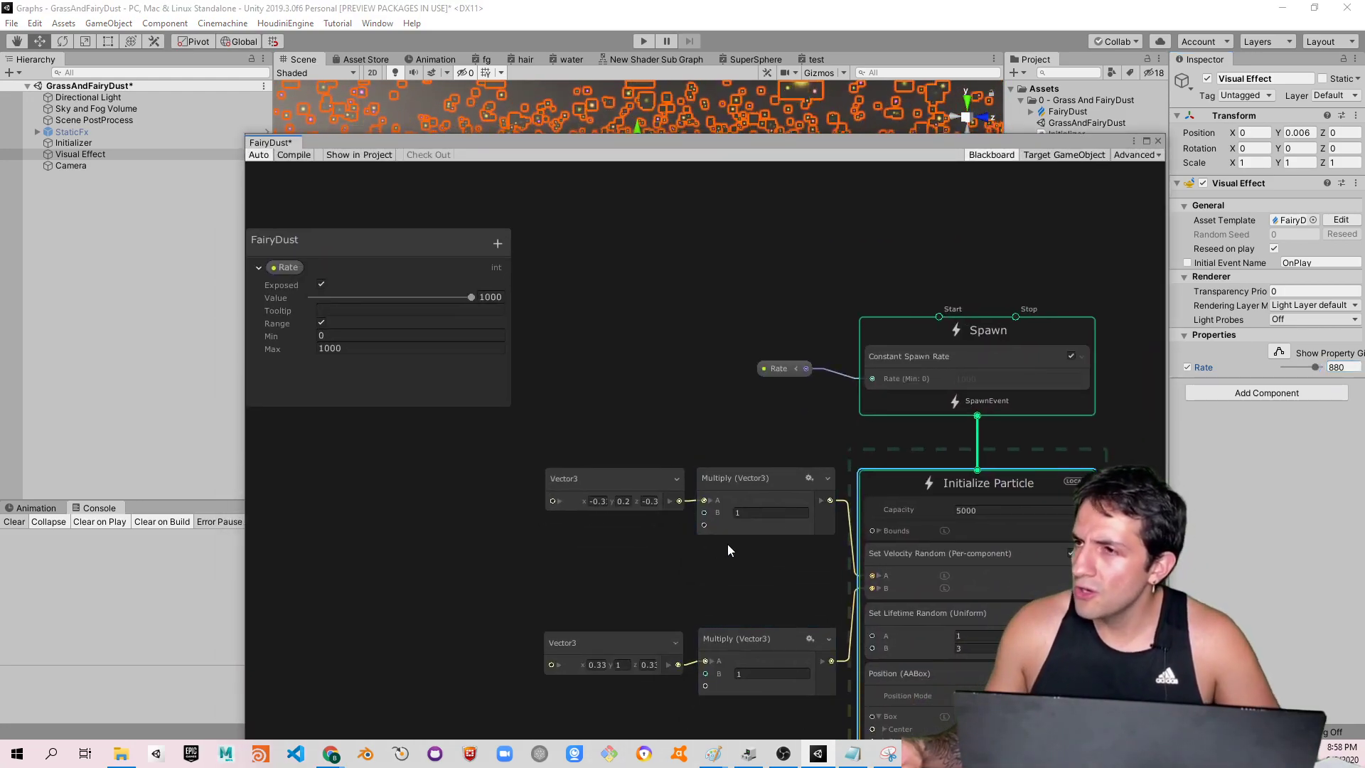
{"action": "left_click", "coordinate": [747, 512]}
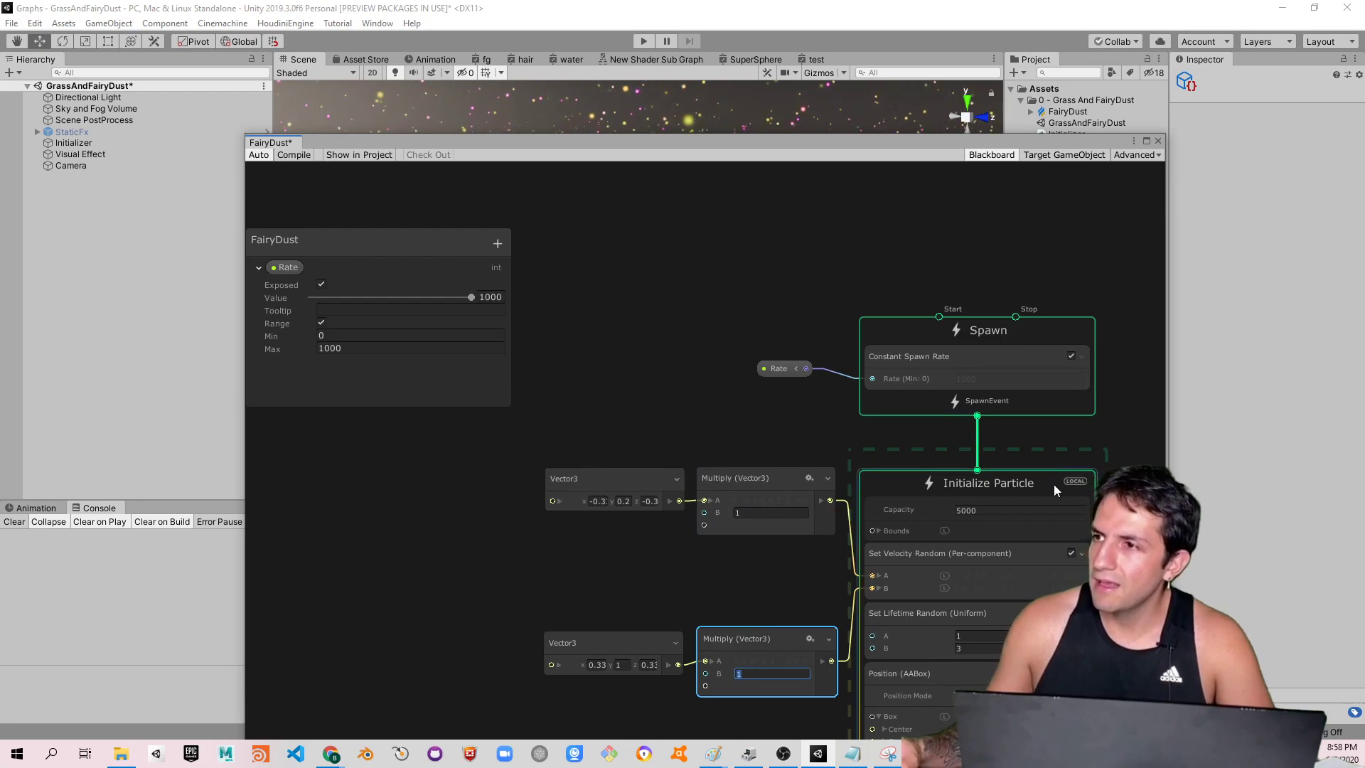
Add an exposed float property named Velocity to the FairyDust blackboard
{"action": "left_click", "coordinate": [498, 243]}
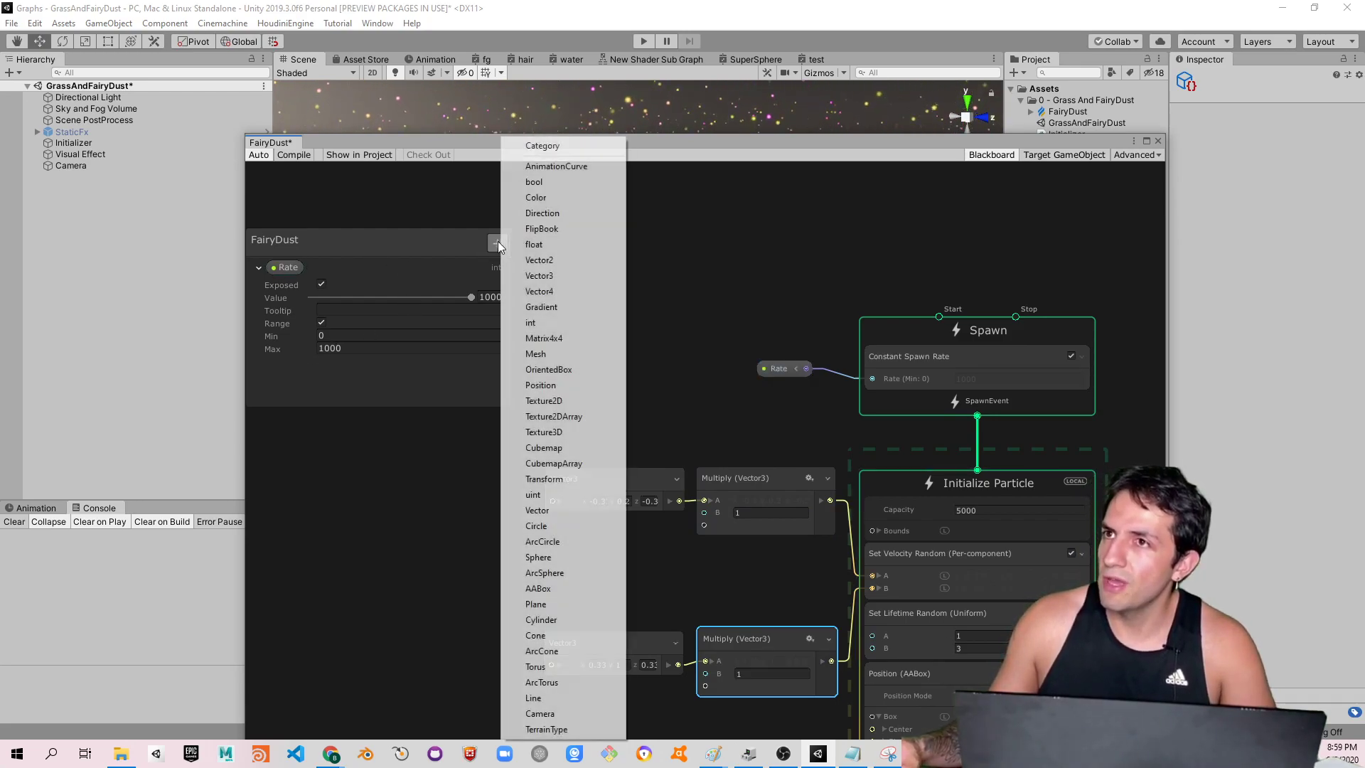
{"action": "left_click", "coordinate": [548, 262]}
{"action": "double_click", "coordinate": [298, 369]}
{"action": "type", "text": "Velocity"}
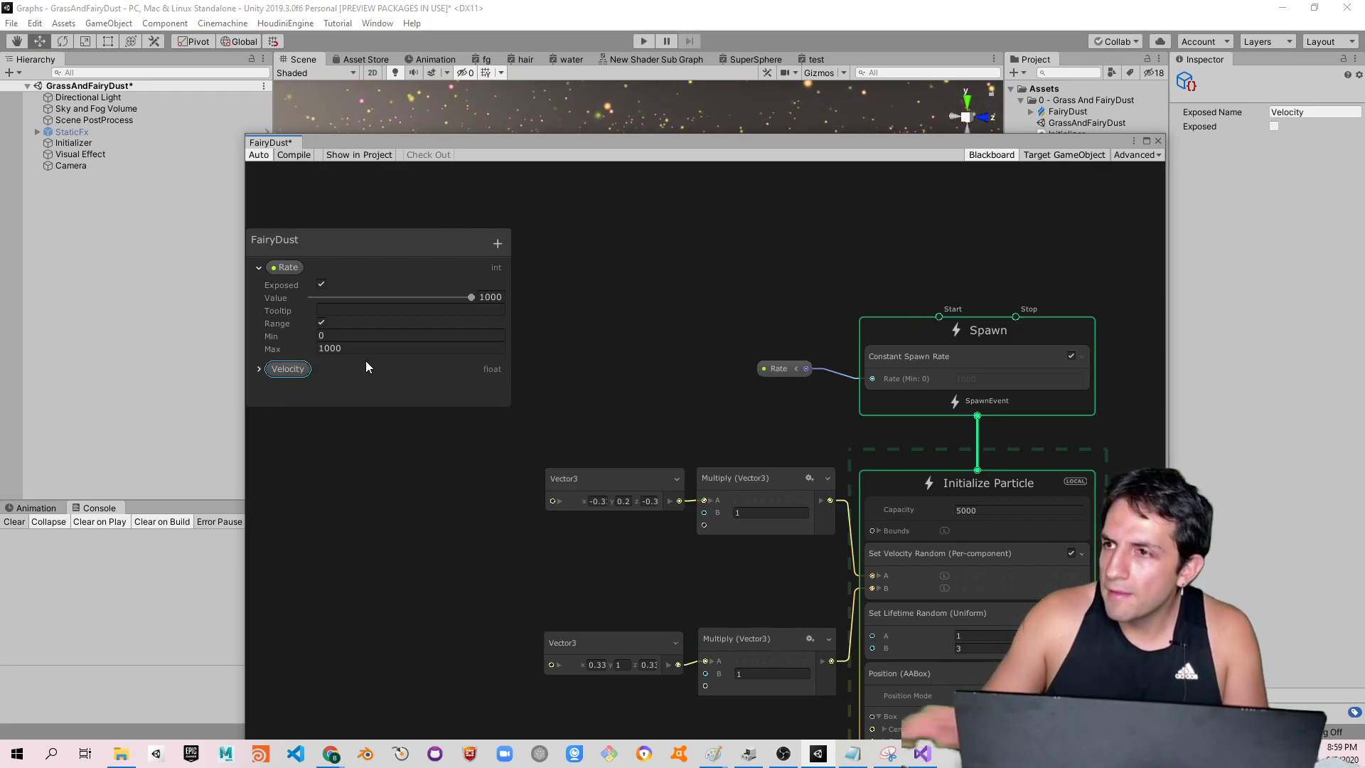
{"action": "key", "text": "Return"}
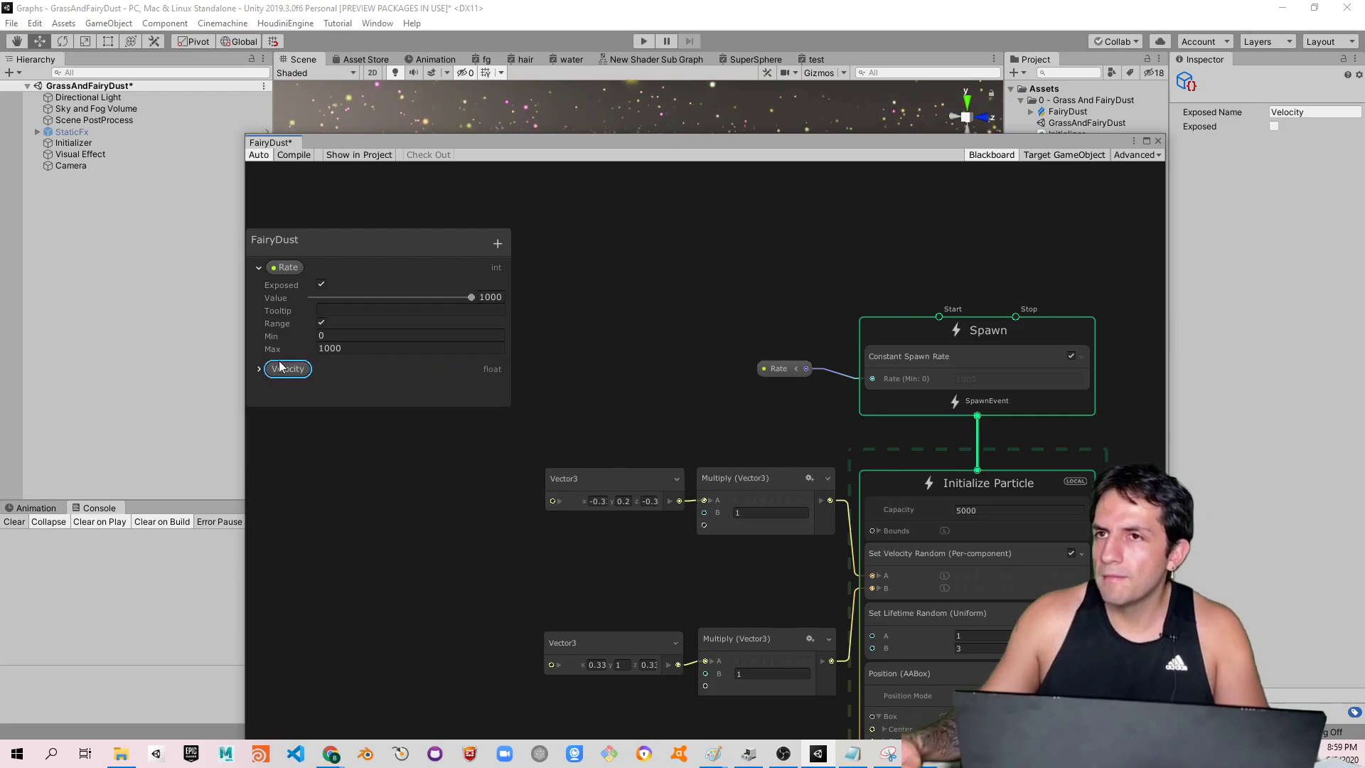
{"action": "left_click", "coordinate": [320, 387]}
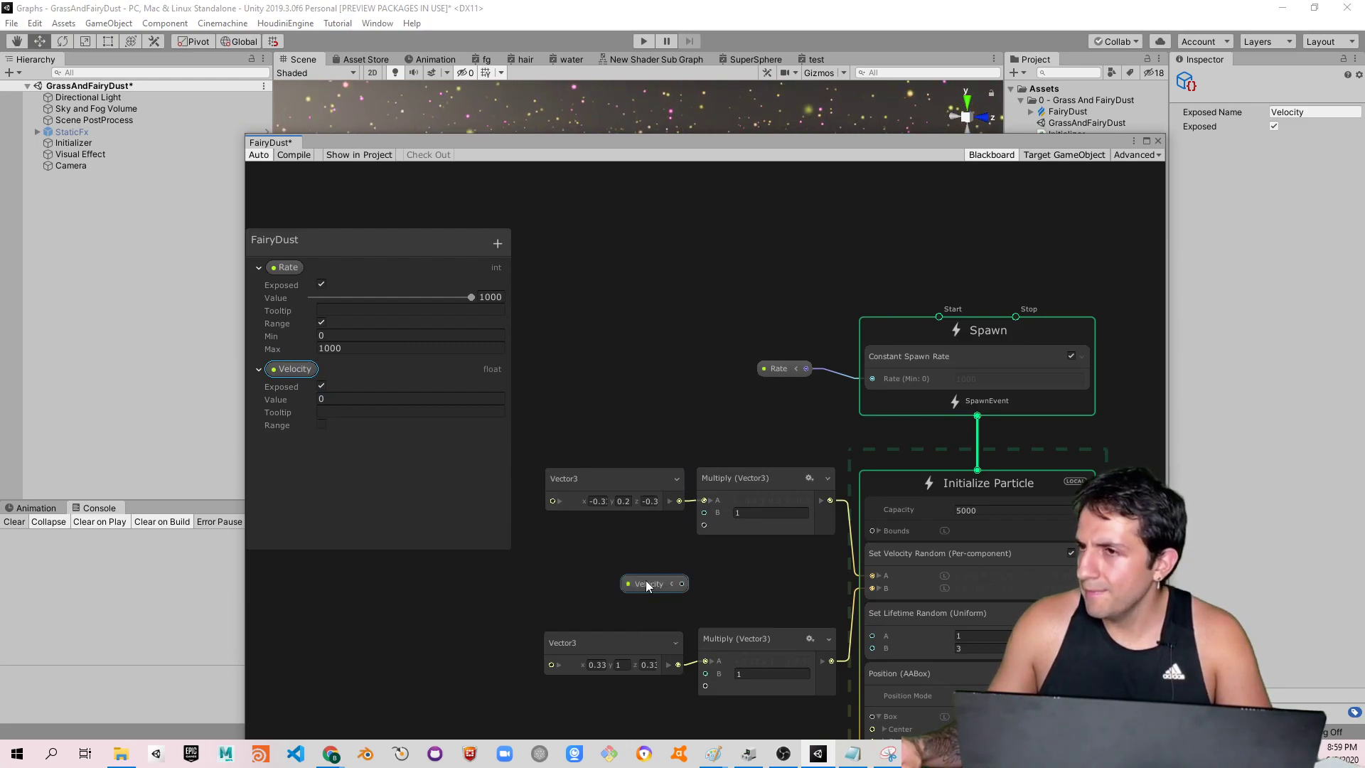
Wire Velocity into both Multiply nodes' B inputs and compile the graph
{"action": "left_click_drag", "start_coordinate": [704, 517], "coordinate": [704, 513]}
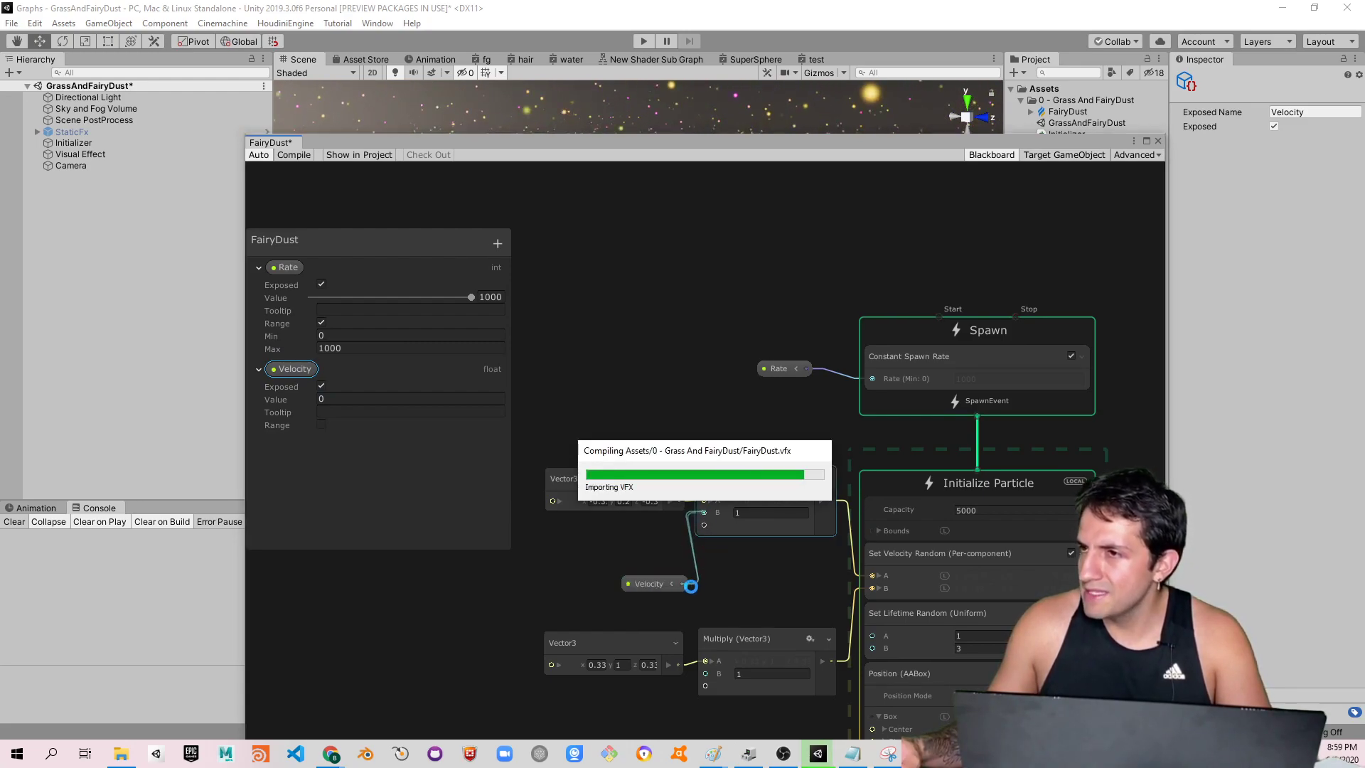
{"action": "left_click_drag", "start_coordinate": [705, 681], "coordinate": [705, 674]}
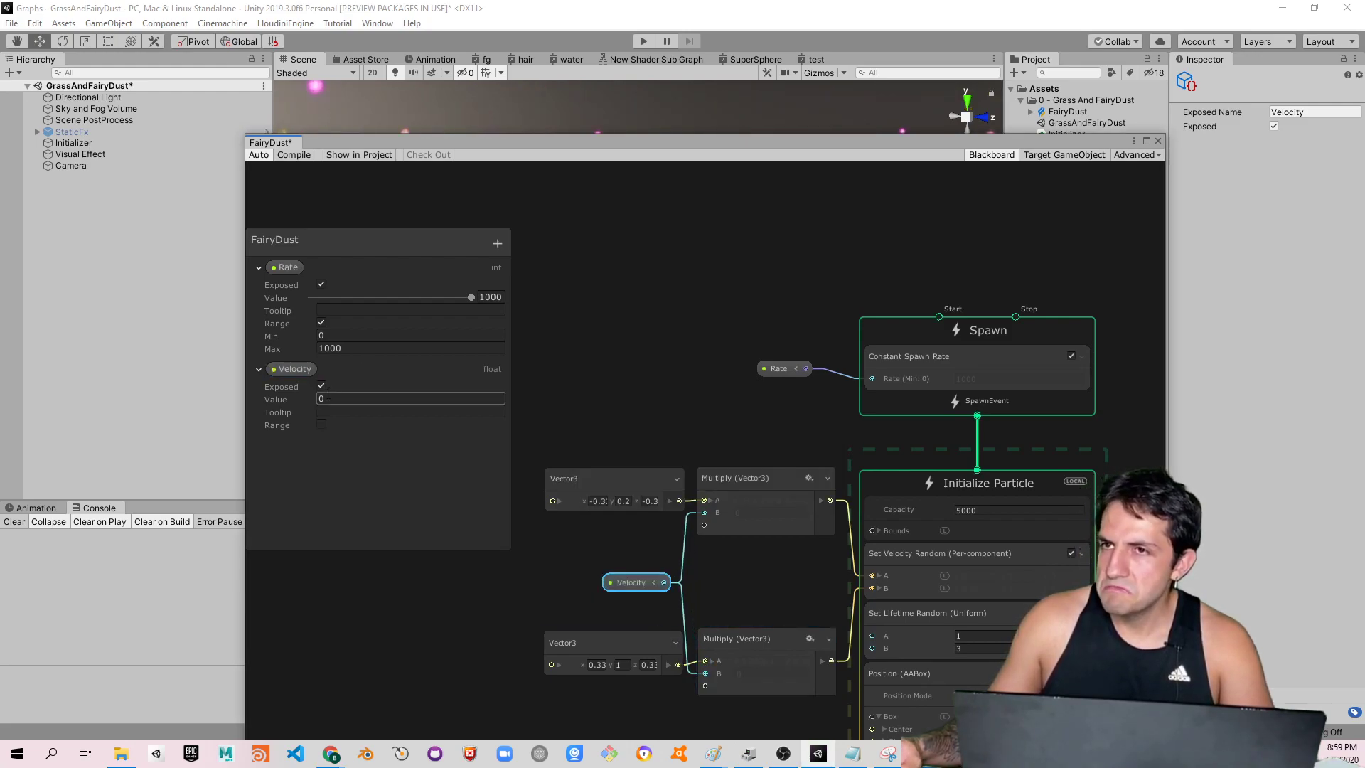
{"action": "left_click", "coordinate": [294, 154]}
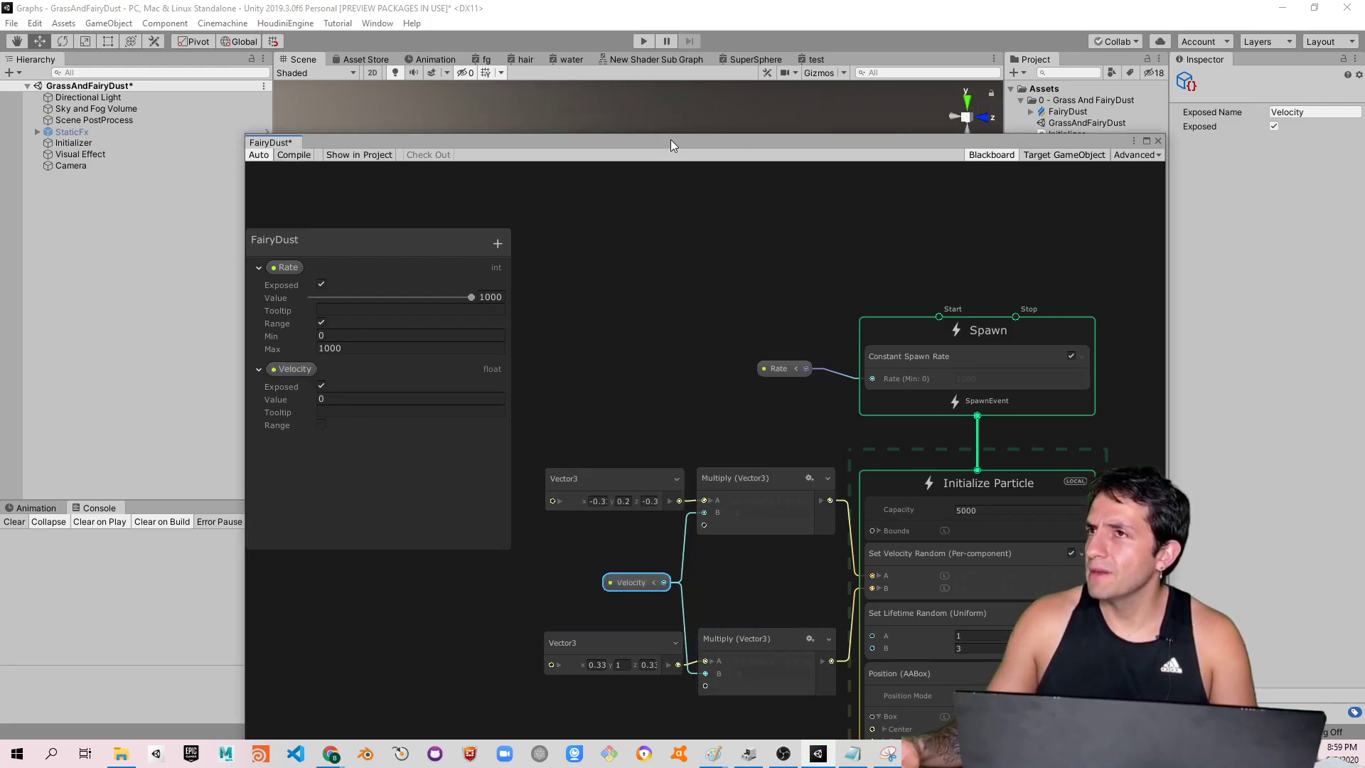
{"action": "left_click_drag", "start_coordinate": [671, 140], "coordinate": [428, 459]}
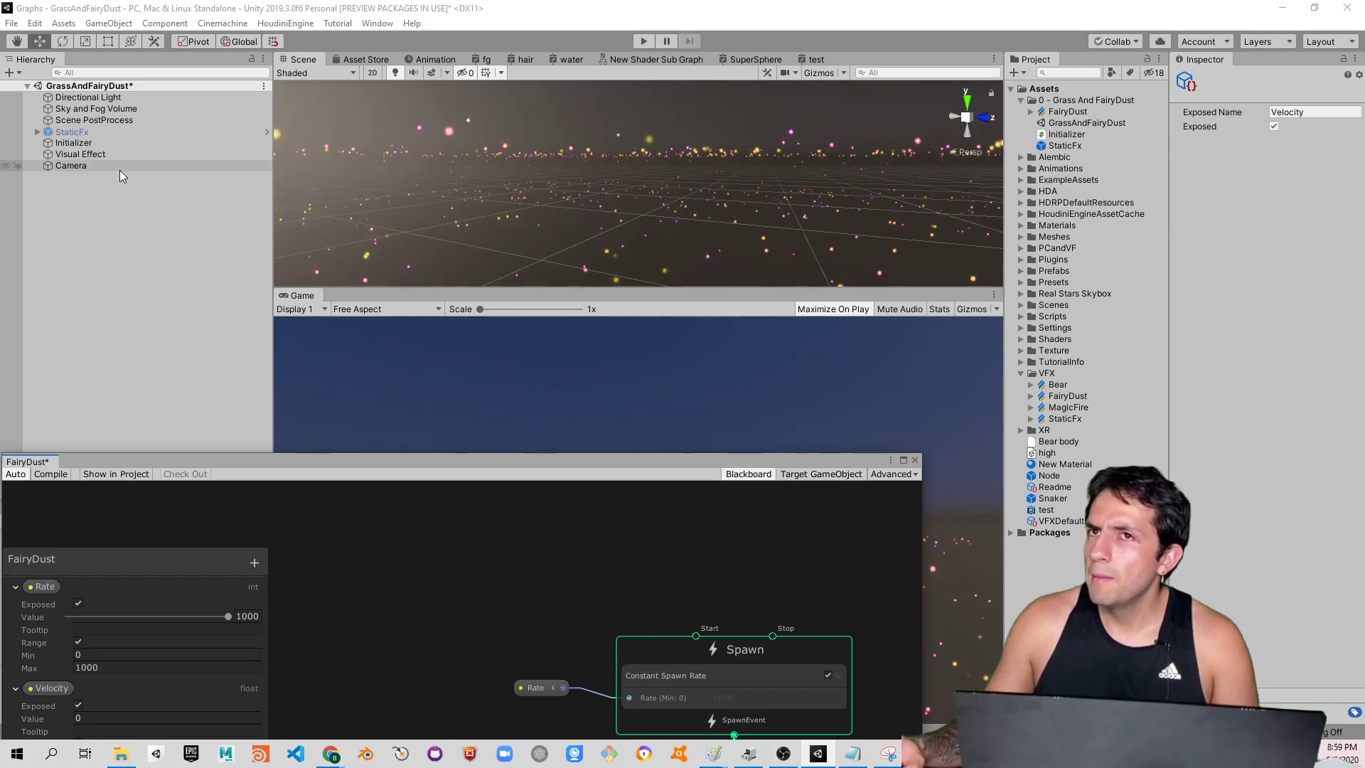
Select the Visual Effect and override its Velocity value, entering 1
{"action": "left_click", "coordinate": [107, 154]}
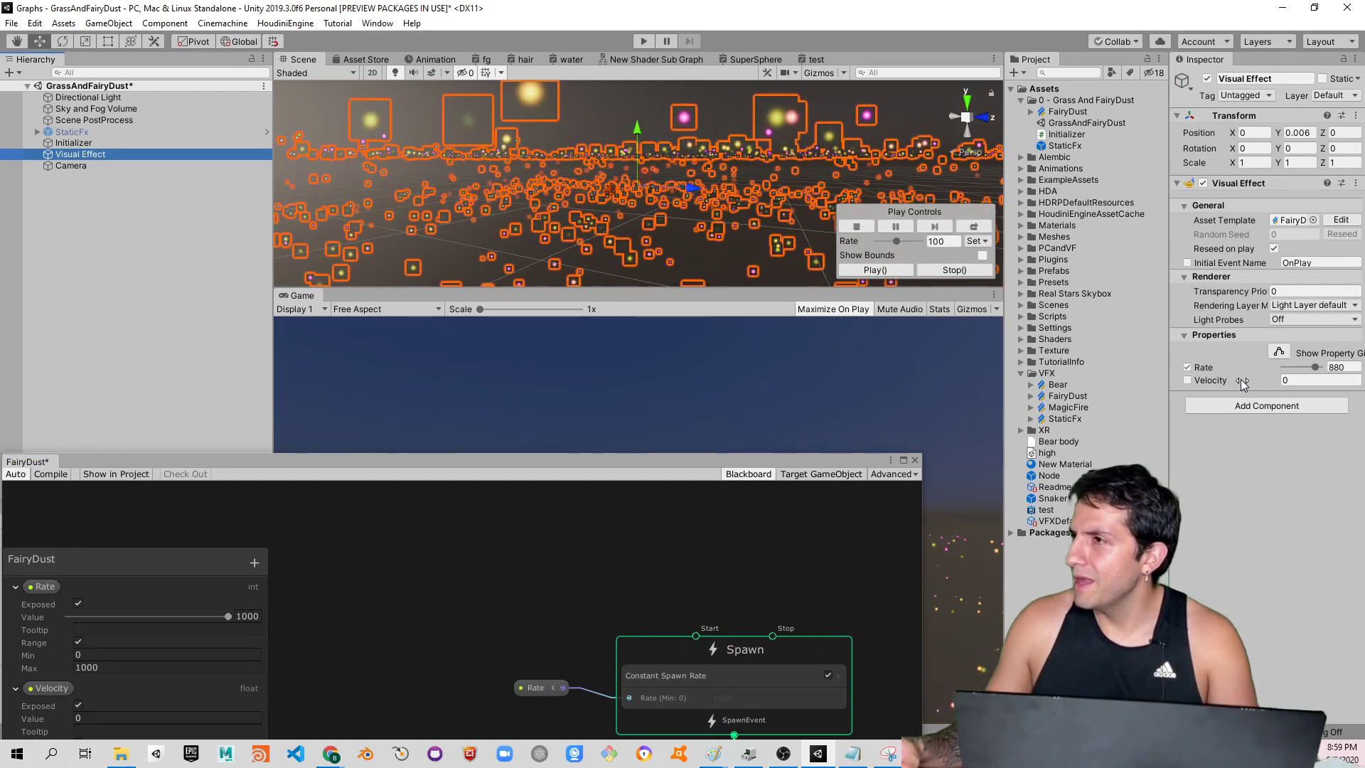
{"action": "mouse_move", "coordinate": [1242, 384]}
{"action": "left_mouse_down"}
{"action": "mouse_move", "coordinate": [1329, 381]}
{"action": "mouse_move", "coordinate": [140, 381]}
{"action": "left_mouse_up"}
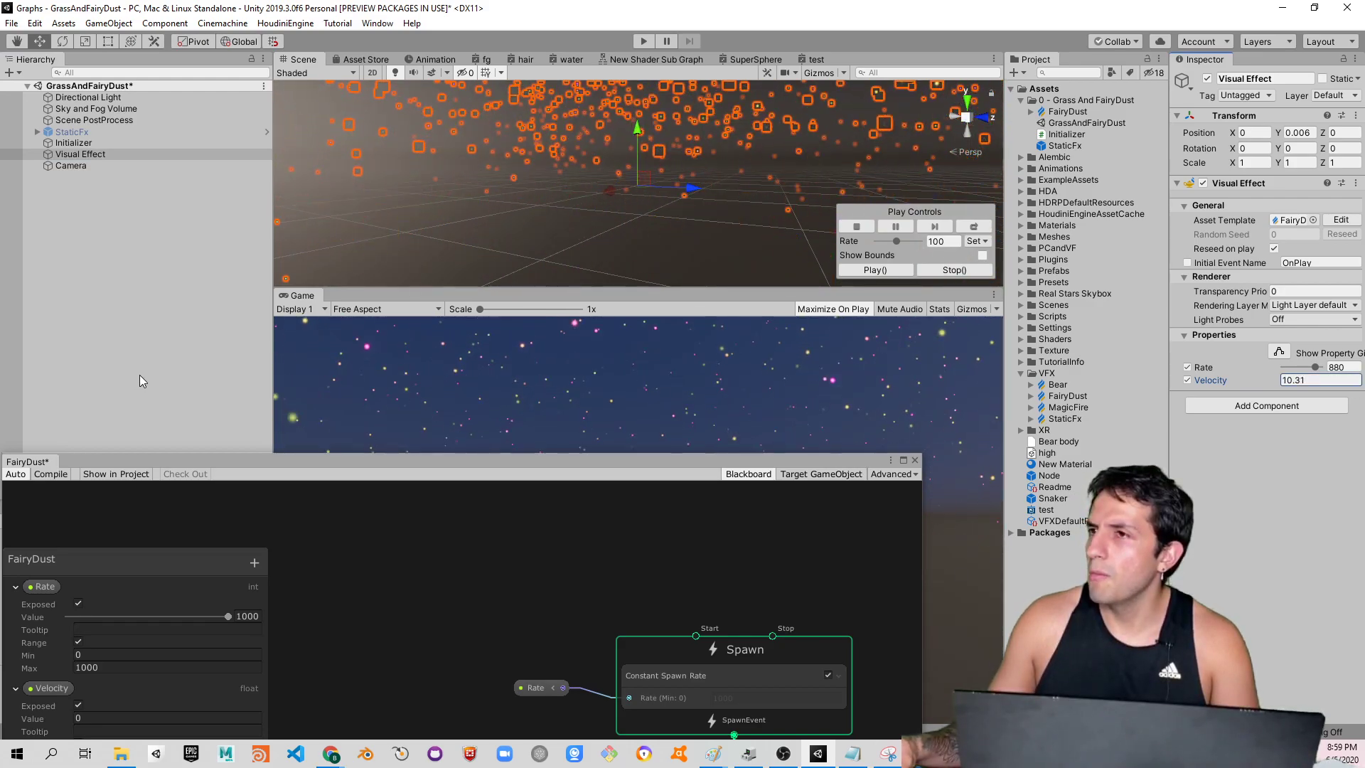
{"action": "mouse_move", "coordinate": [522, 459]}
{"action": "left_mouse_down"}
{"action": "mouse_move", "coordinate": [515, 627]}
{"action": "mouse_move", "coordinate": [606, 271]}
{"action": "left_mouse_up"}
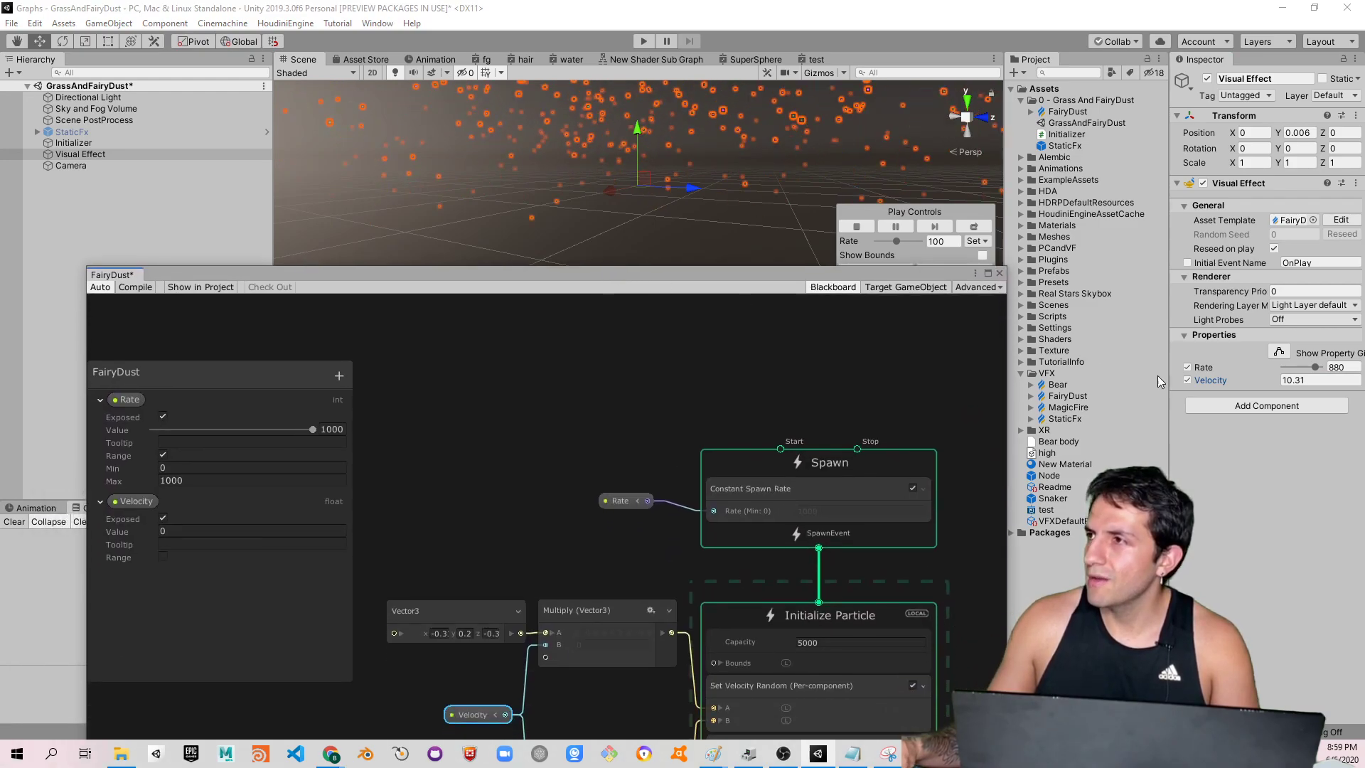
{"action": "left_click", "coordinate": [1318, 380]}
{"action": "type", "text": "1"}
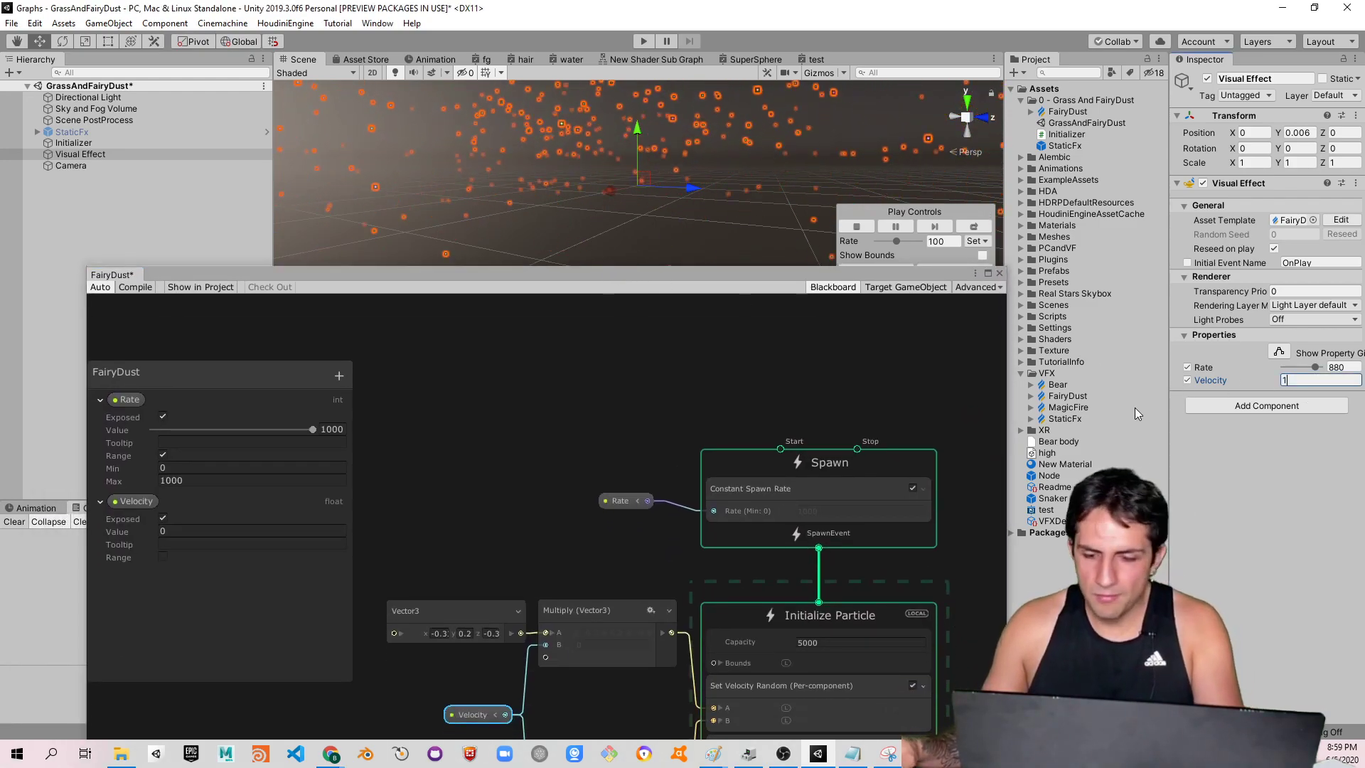
Give the Velocity property a range of Min 0.1 and Max 5
{"action": "left_click", "coordinate": [162, 556]}
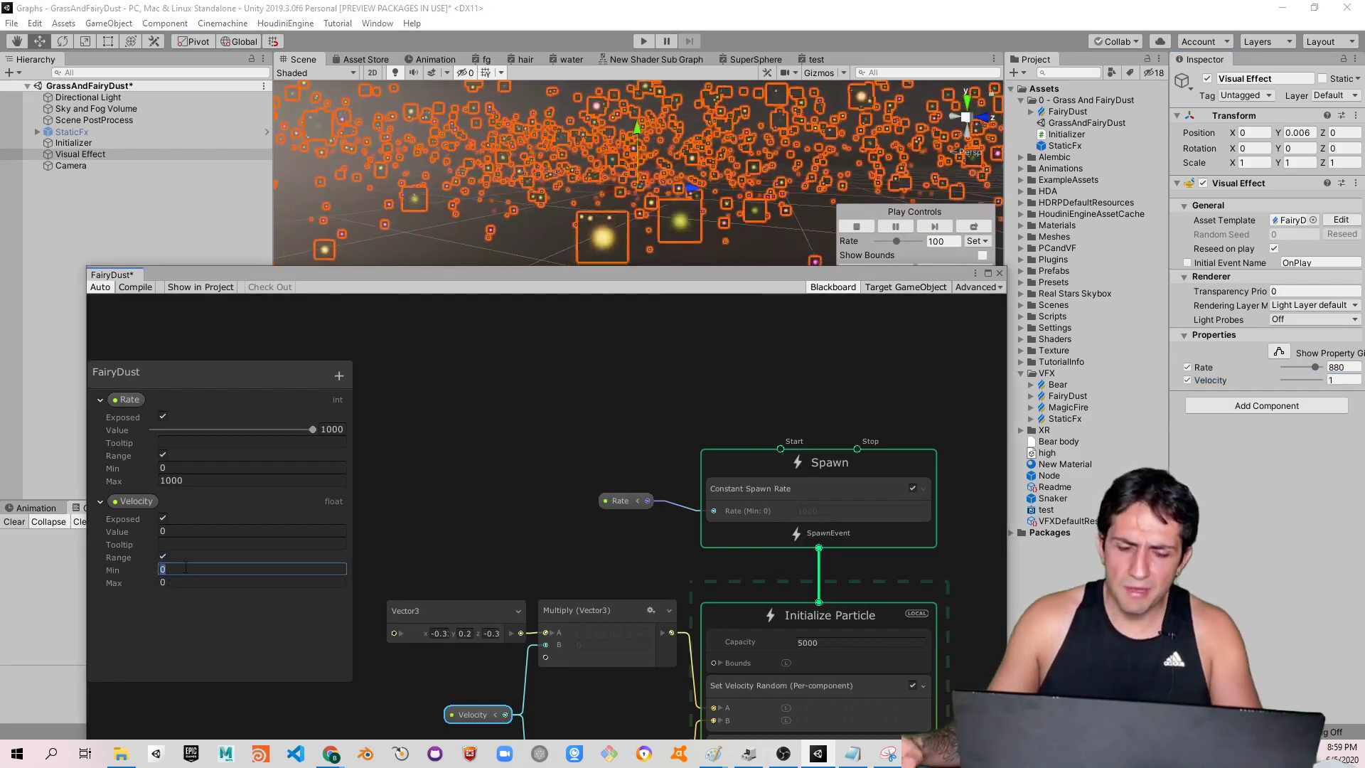
{"action": "type", "text": "0.1"}
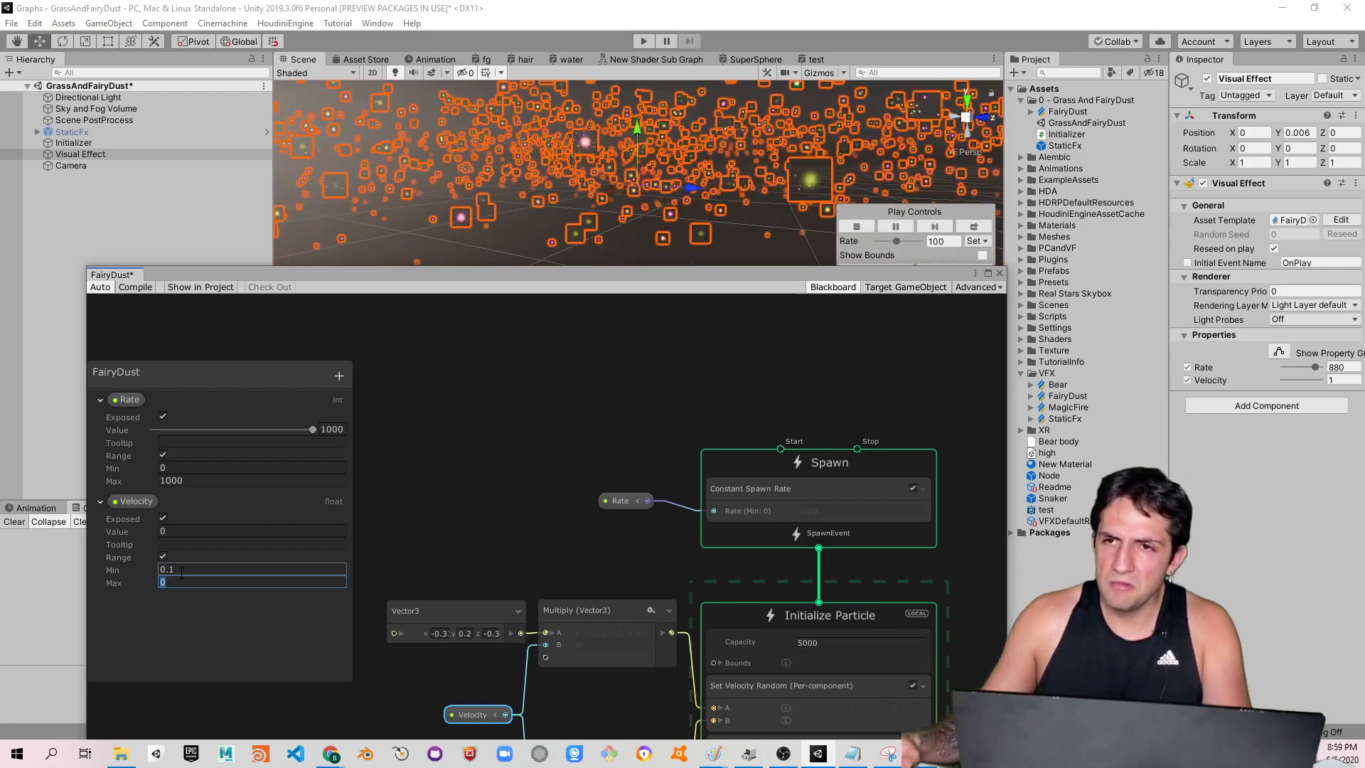
{"action": "key", "text": "Tab"}
{"action": "type", "text": "5"}
{"action": "left_click", "coordinate": [255, 647]}
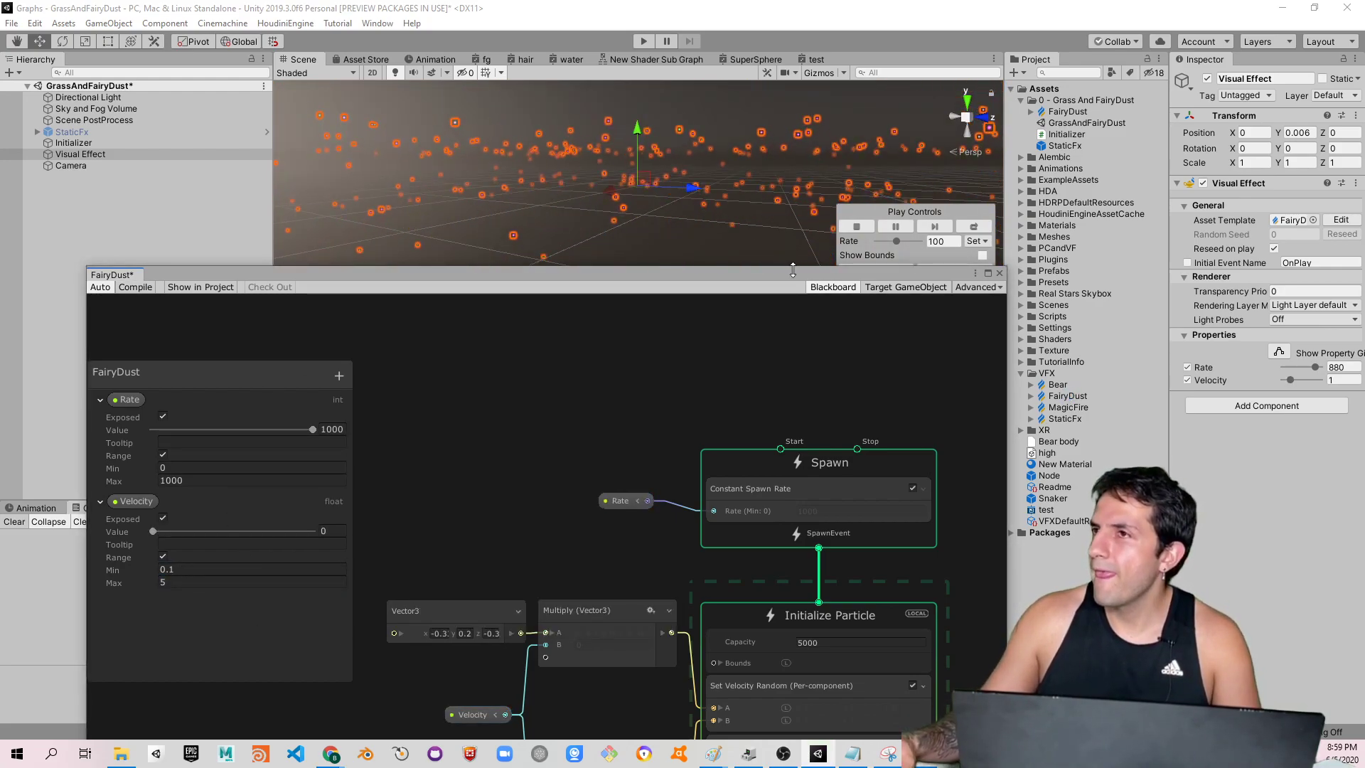
Drag the effect's Velocity to 1.18 and lower its Rate to 100
{"action": "left_click_drag", "start_coordinate": [795, 274], "coordinate": [778, 493]}
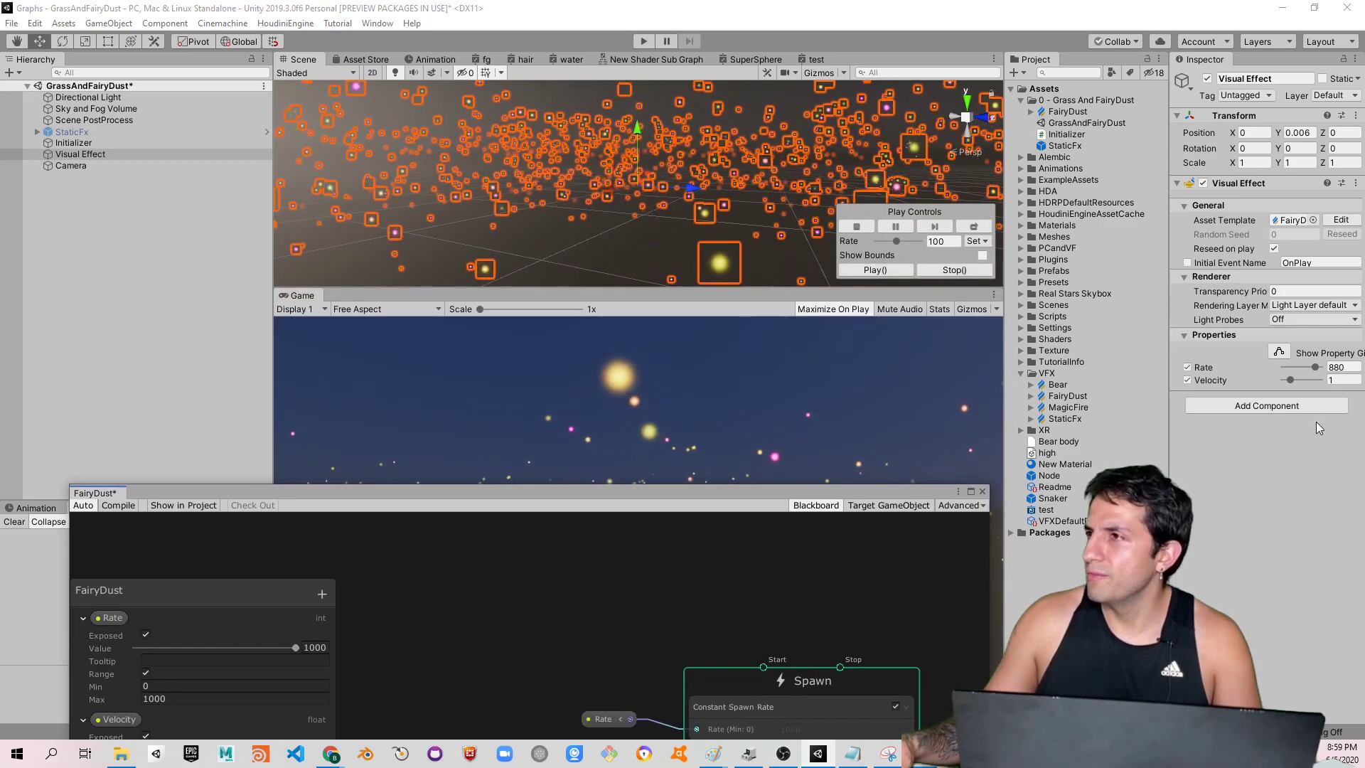
{"action": "left_click_drag", "start_coordinate": [1289, 381], "coordinate": [1279, 376]}
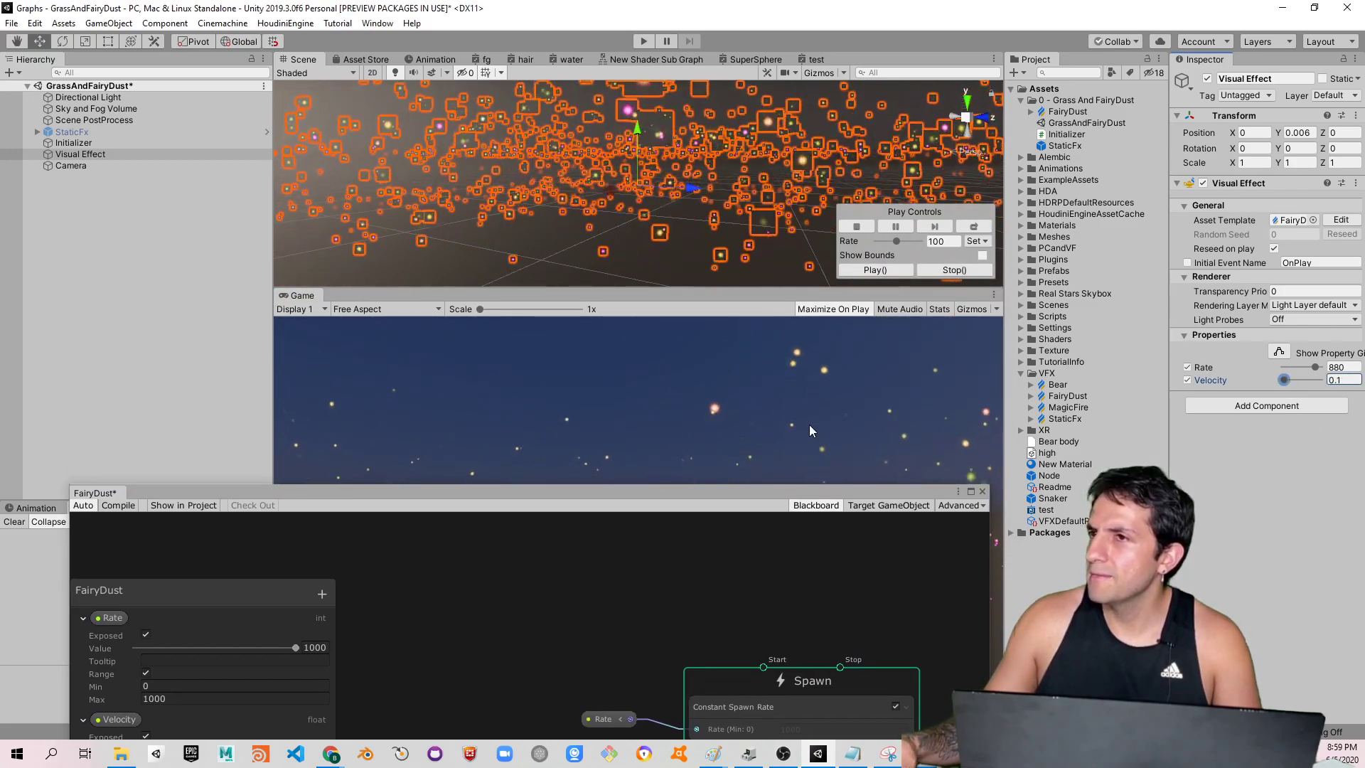
{"action": "left_click_drag", "start_coordinate": [739, 495], "coordinate": [766, 654]}
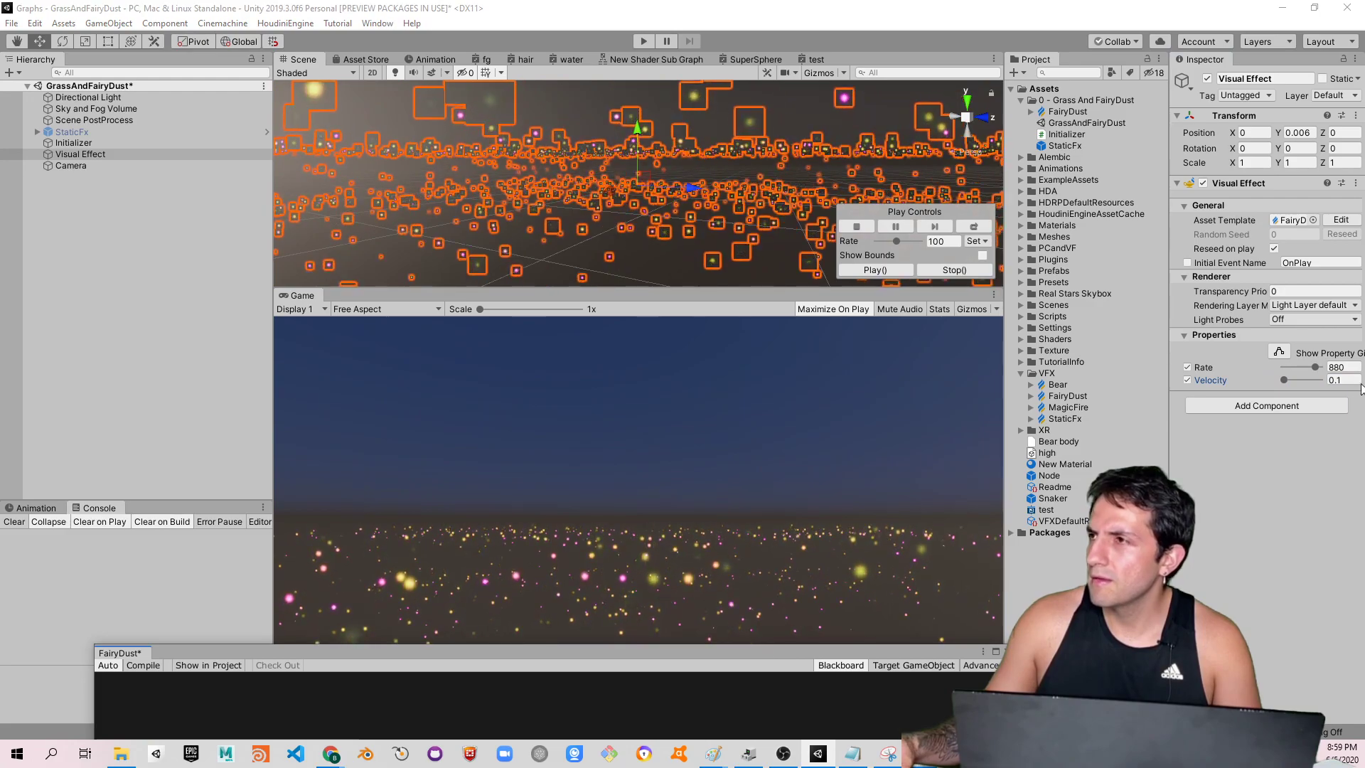
{"action": "mouse_move", "coordinate": [1286, 380]}
{"action": "left_mouse_down"}
{"action": "mouse_move", "coordinate": [1298, 369]}
{"action": "mouse_move", "coordinate": [1285, 368]}
{"action": "left_mouse_up"}
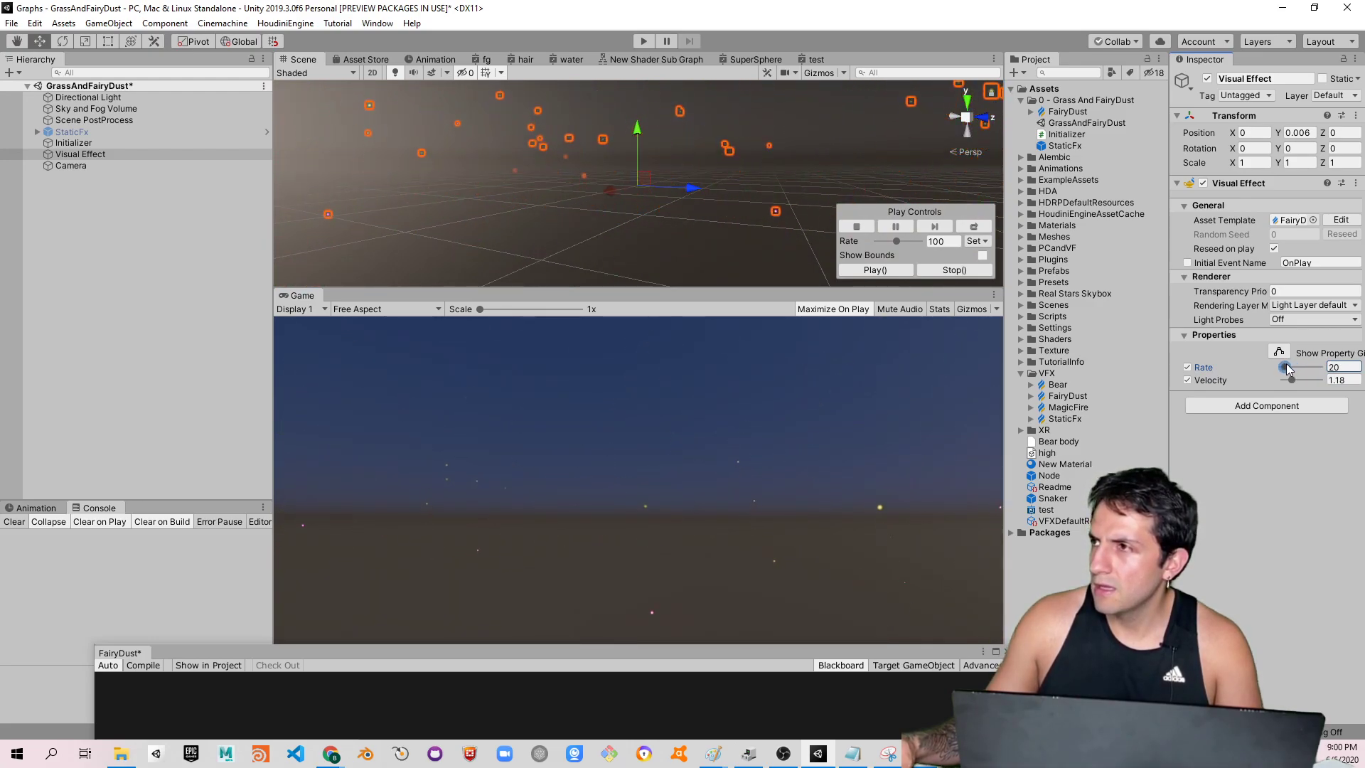
{"action": "left_click_drag", "start_coordinate": [1295, 369], "coordinate": [1291, 370]}
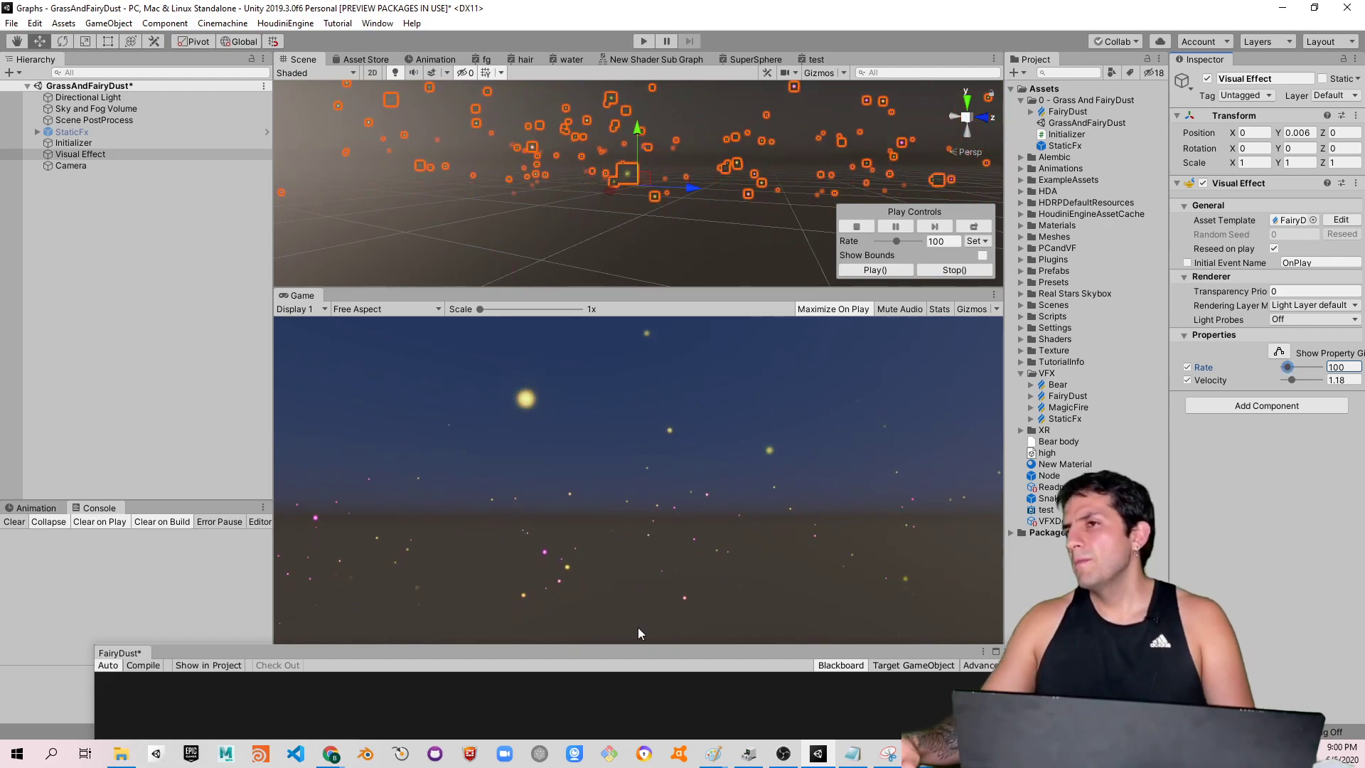
Pan to the particle output blocks, inspect the colour-over-life gradient, and collapse Rate and Velocity
{"action": "left_click_drag", "start_coordinate": [664, 651], "coordinate": [833, 142]}
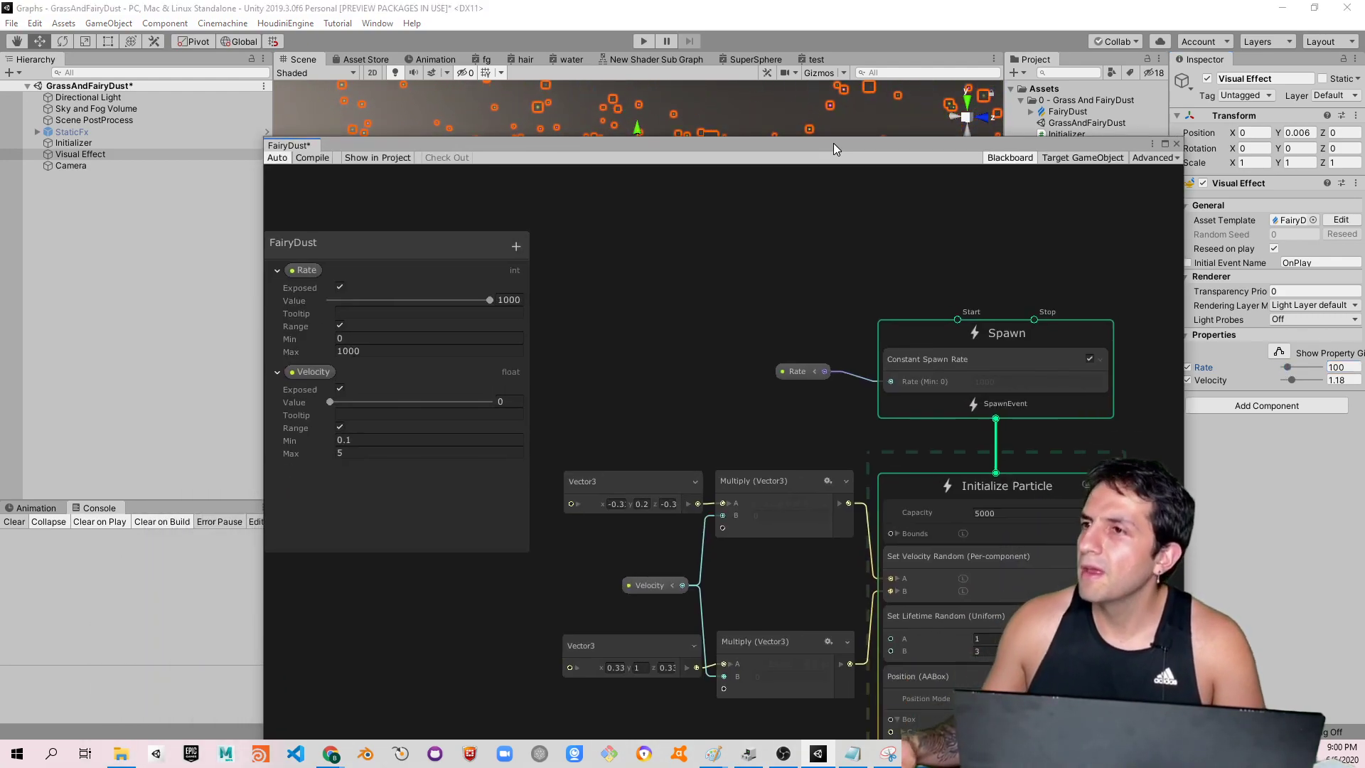
{"action": "middle_click_drag", "start_coordinate": [706, 423], "coordinate": [714, 295]}
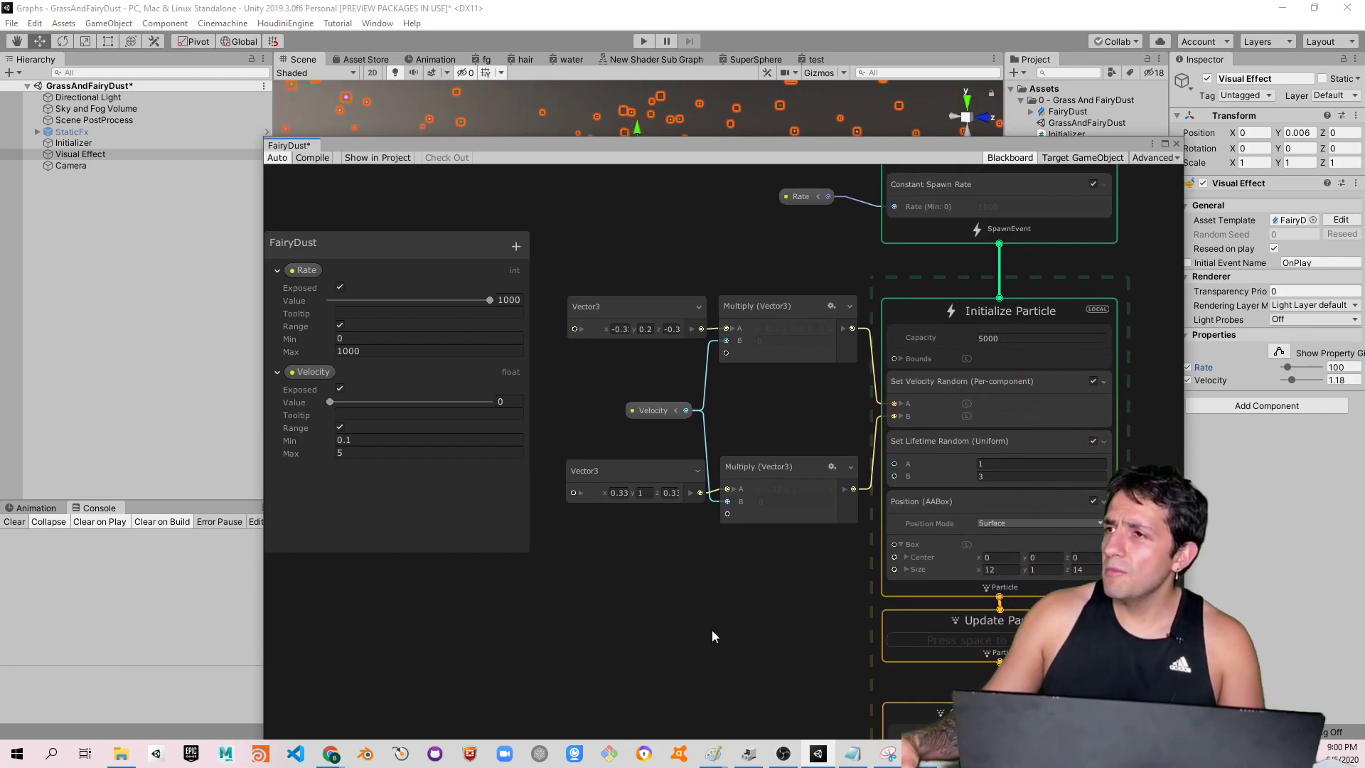
{"action": "middle_click_drag", "start_coordinate": [716, 635], "coordinate": [695, 230]}
{"action": "middle_click_drag", "start_coordinate": [759, 500], "coordinate": [759, 448]}
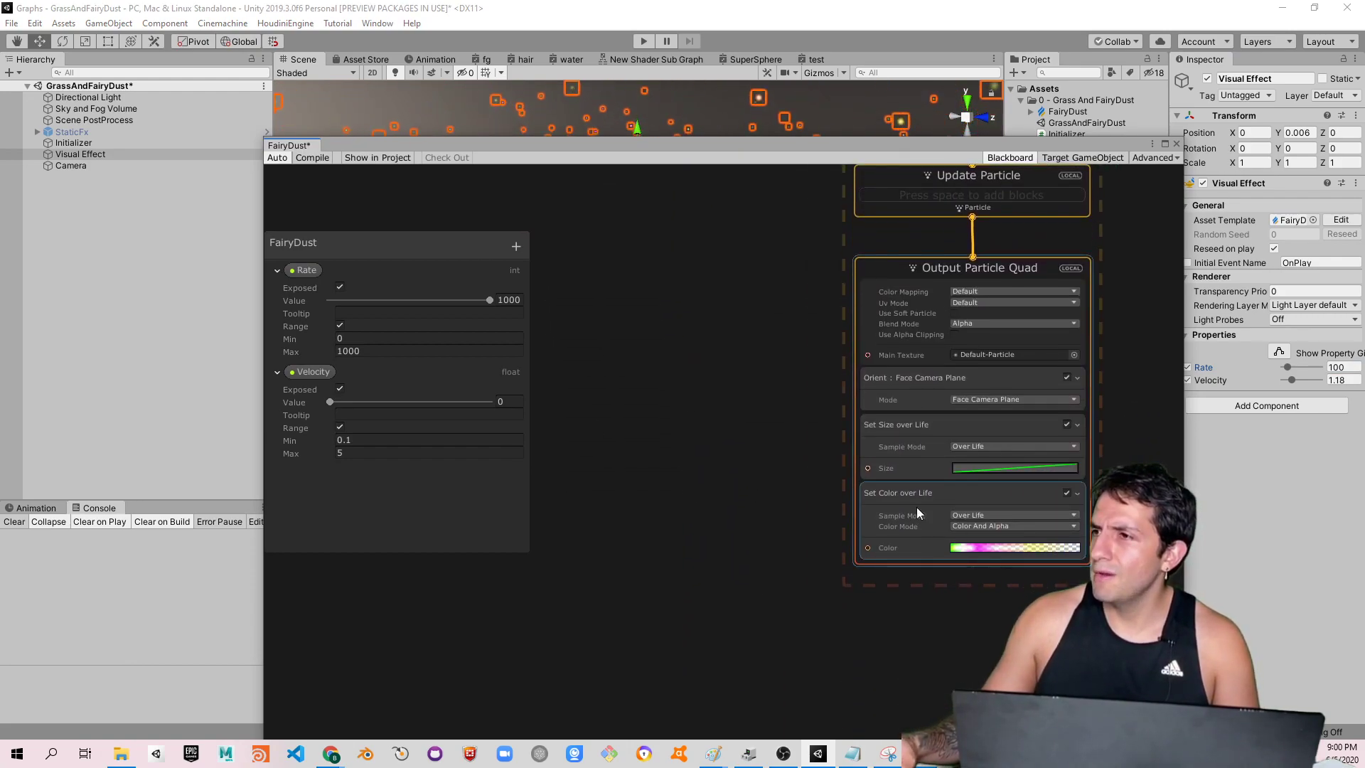
{"action": "left_click", "coordinate": [964, 549]}
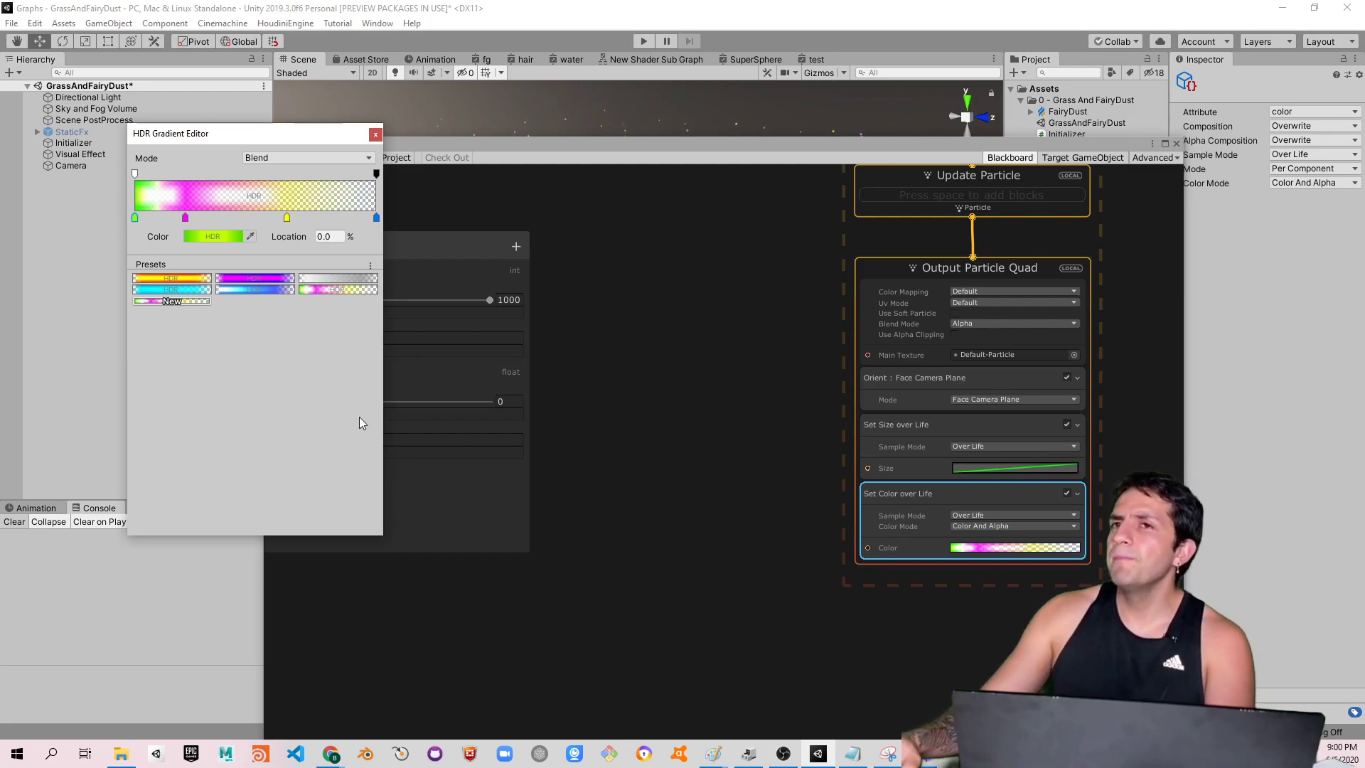
{"action": "left_click", "coordinate": [375, 134]}
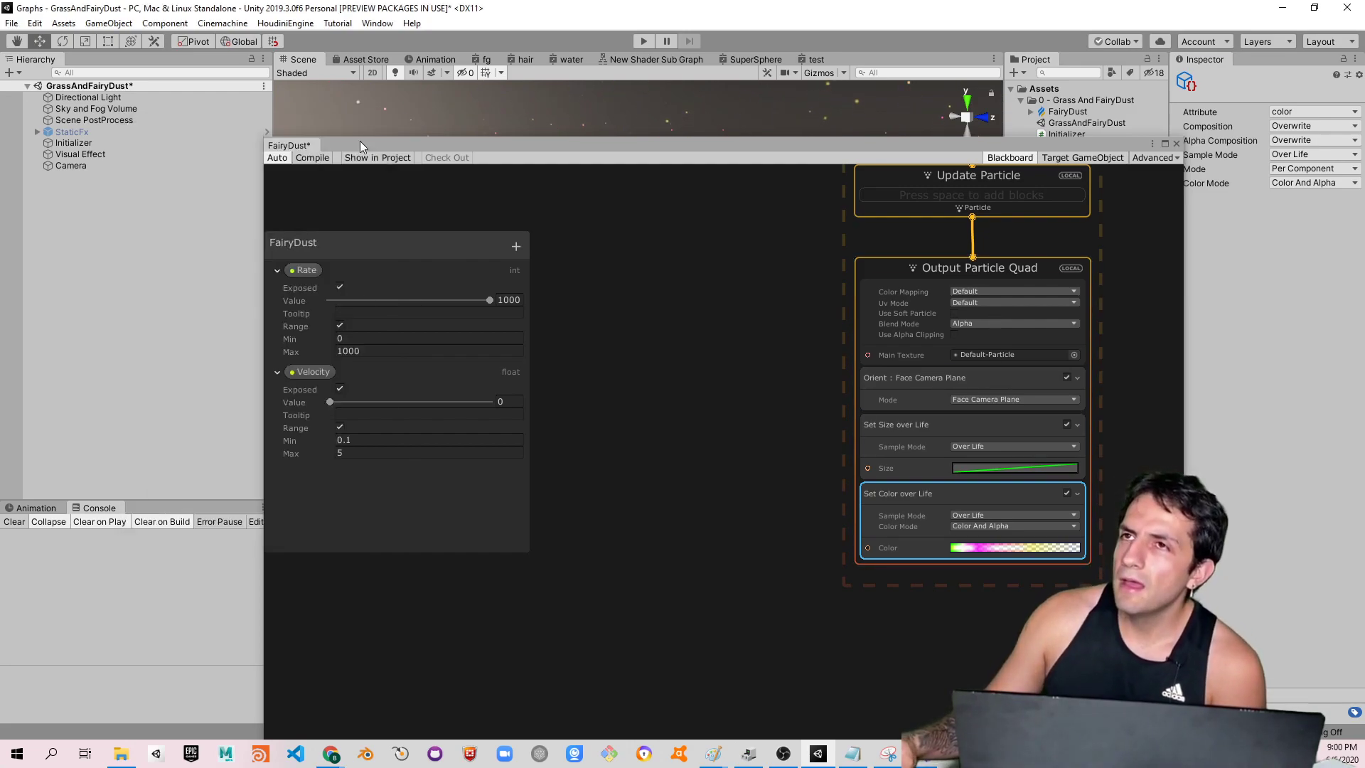
{"action": "left_click", "coordinate": [277, 270]}
{"action": "left_click", "coordinate": [277, 290]}
Add a Gradient-type property named Gradient and connect it to Set Color over Life's Color input
{"action": "left_click", "coordinate": [513, 245]}
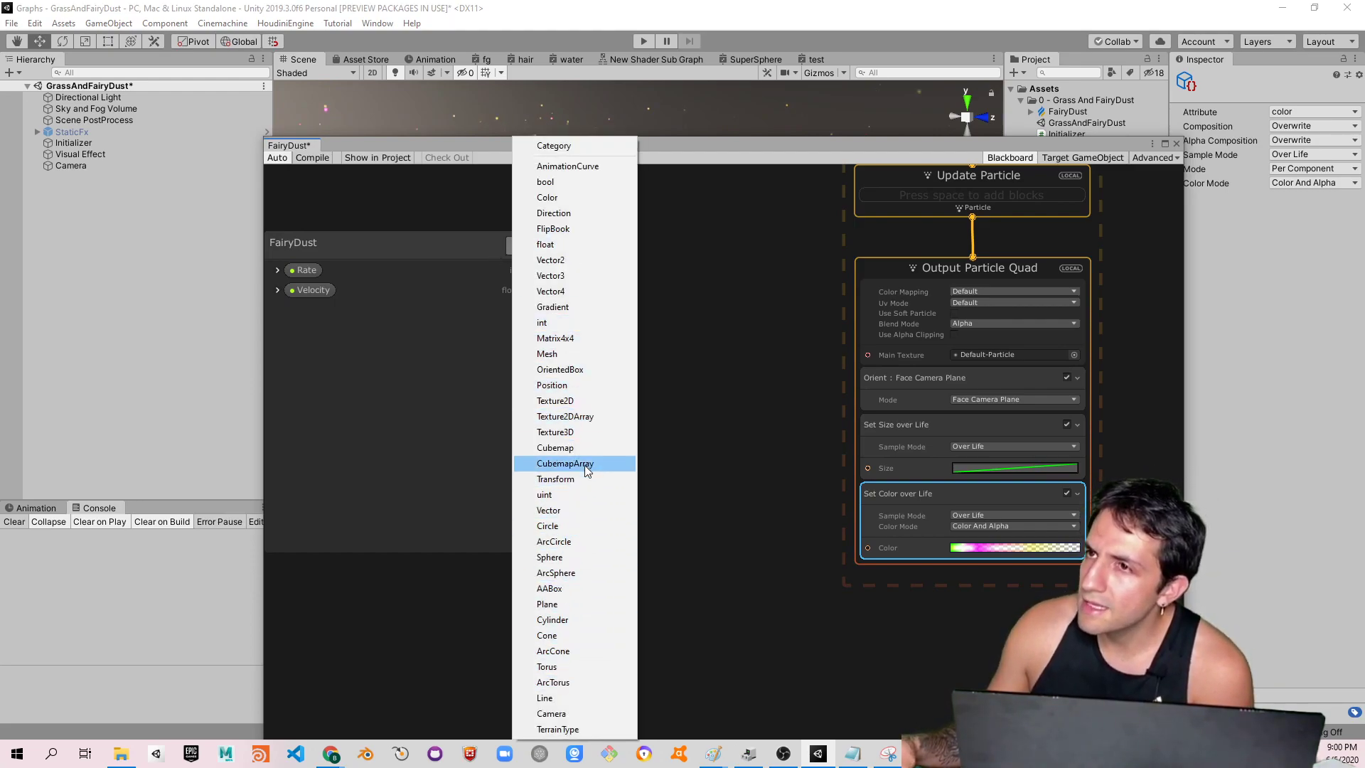
{"action": "left_click", "coordinate": [566, 307]}
{"action": "left_click", "coordinate": [277, 310]}
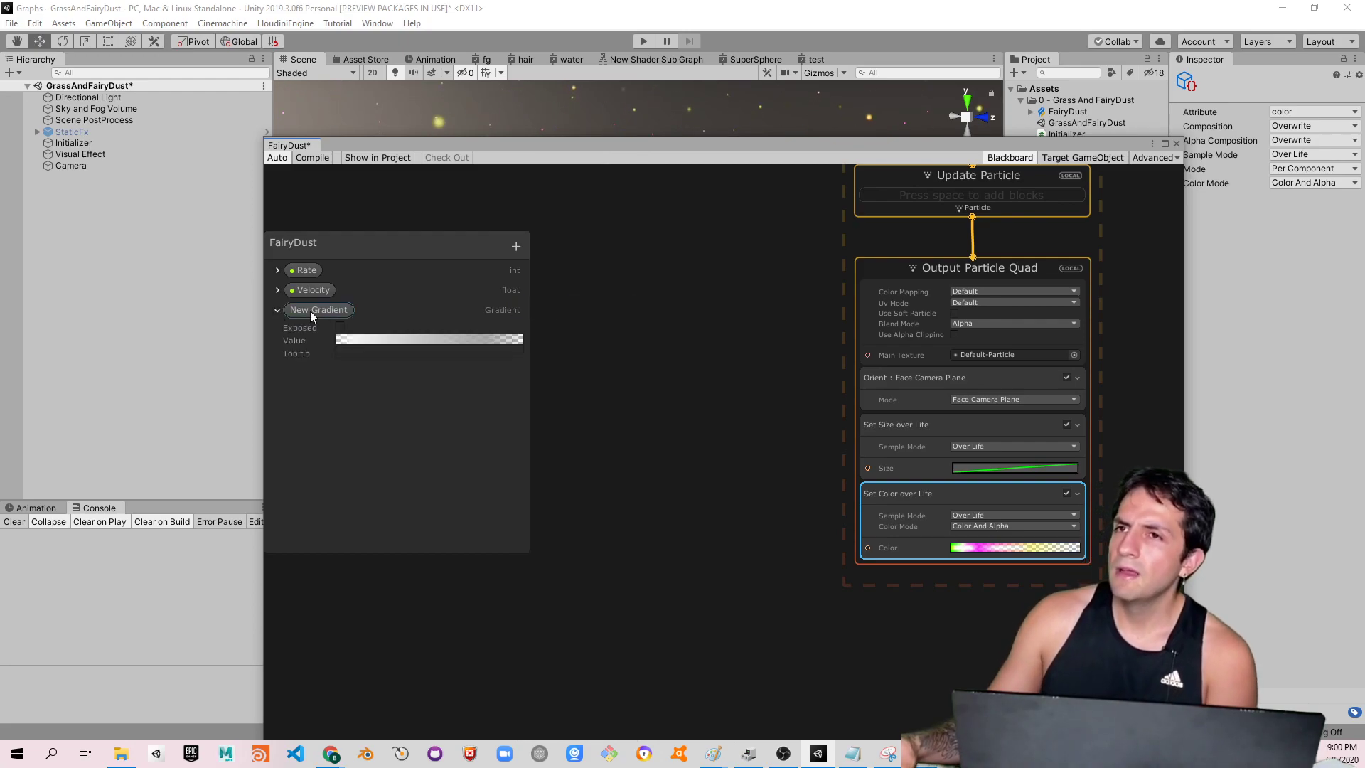
{"action": "double_click", "coordinate": [311, 310]}
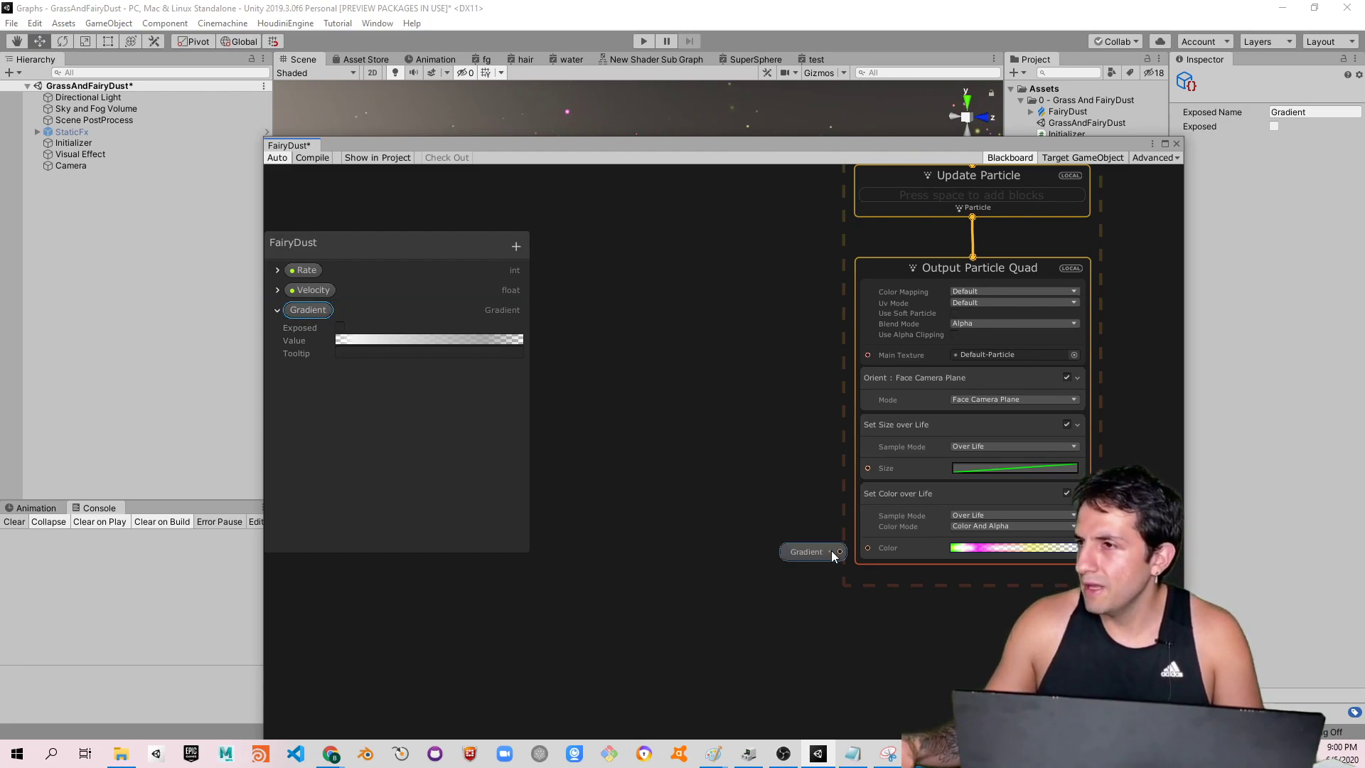
{"action": "mouse_move", "coordinate": [839, 552]}
{"action": "left_mouse_down"}
{"action": "mouse_move", "coordinate": [868, 548]}
{"action": "mouse_move", "coordinate": [791, 543]}
{"action": "left_mouse_up"}
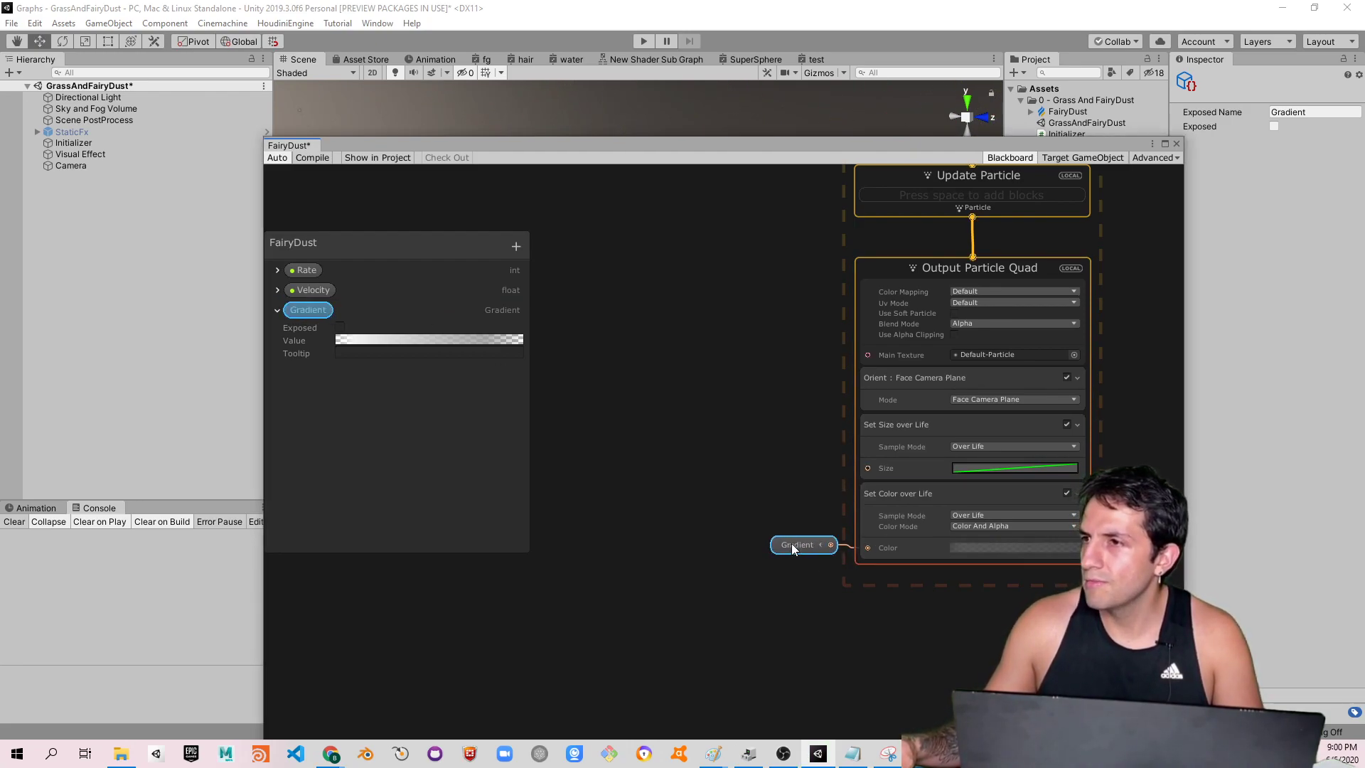
{"action": "left_click", "coordinate": [277, 310]}
{"action": "left_click", "coordinate": [311, 158]}
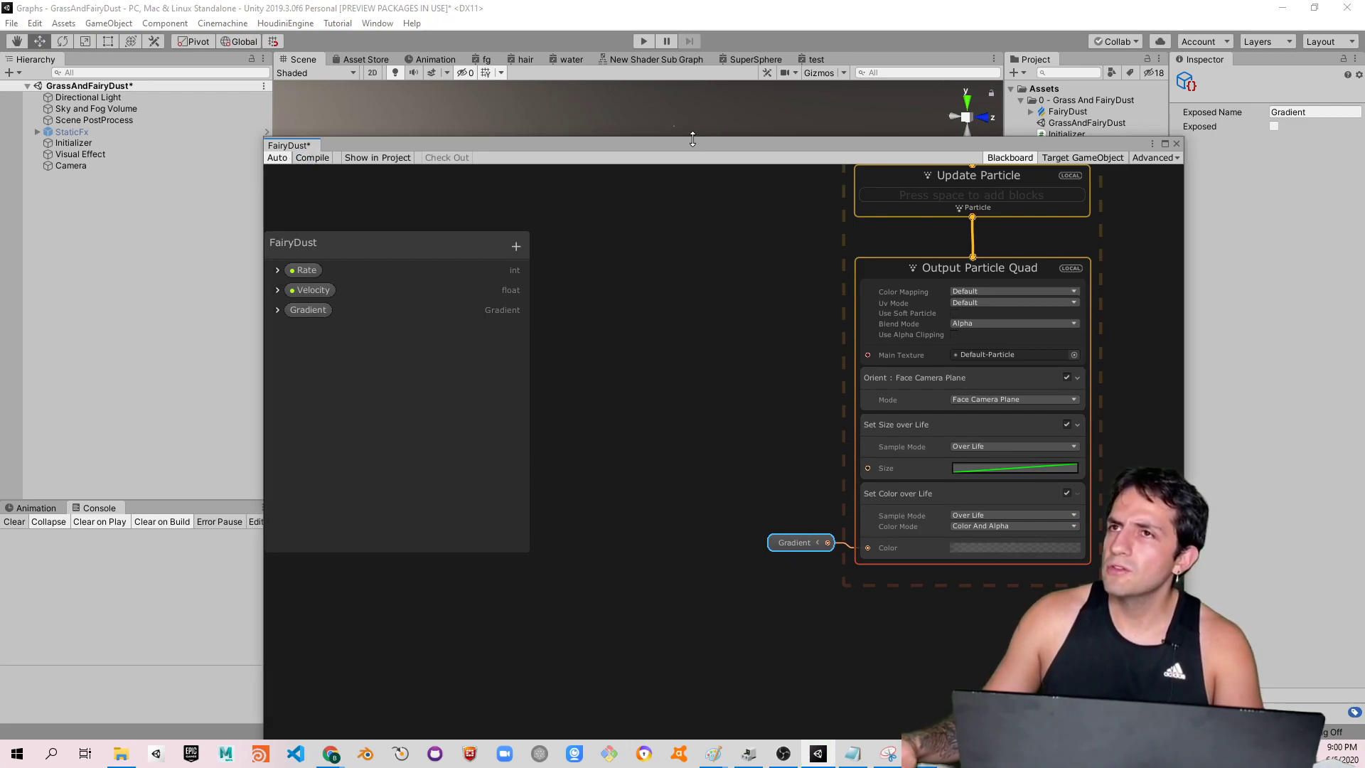
{"action": "left_click_drag", "start_coordinate": [701, 144], "coordinate": [379, 478]}
Select the Visual Effect and mark the Gradient property as Exposed
{"action": "left_click", "coordinate": [113, 155]}
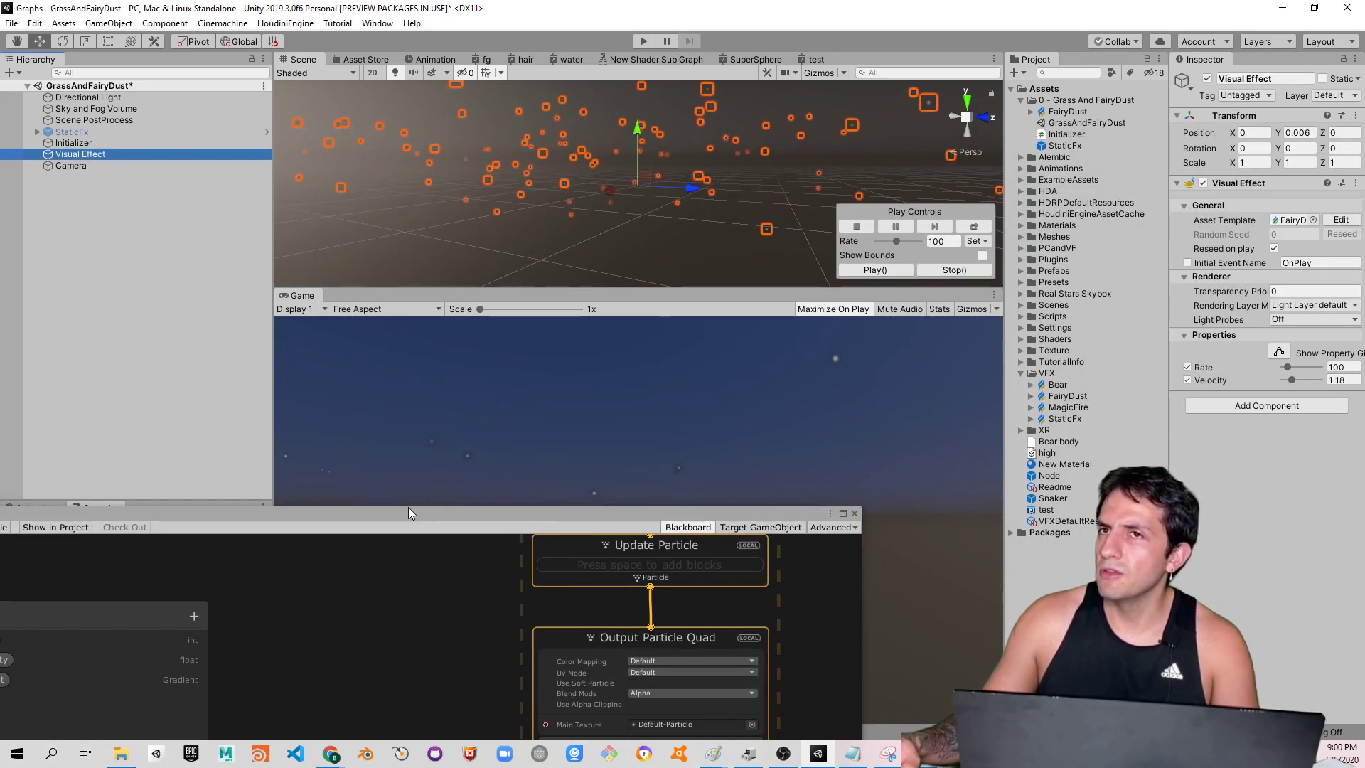
{"action": "mouse_move", "coordinate": [435, 514]}
{"action": "left_mouse_down"}
{"action": "mouse_move", "coordinate": [487, 653]}
{"action": "mouse_move", "coordinate": [582, 570]}
{"action": "mouse_move", "coordinate": [718, 226]}
{"action": "left_mouse_up"}
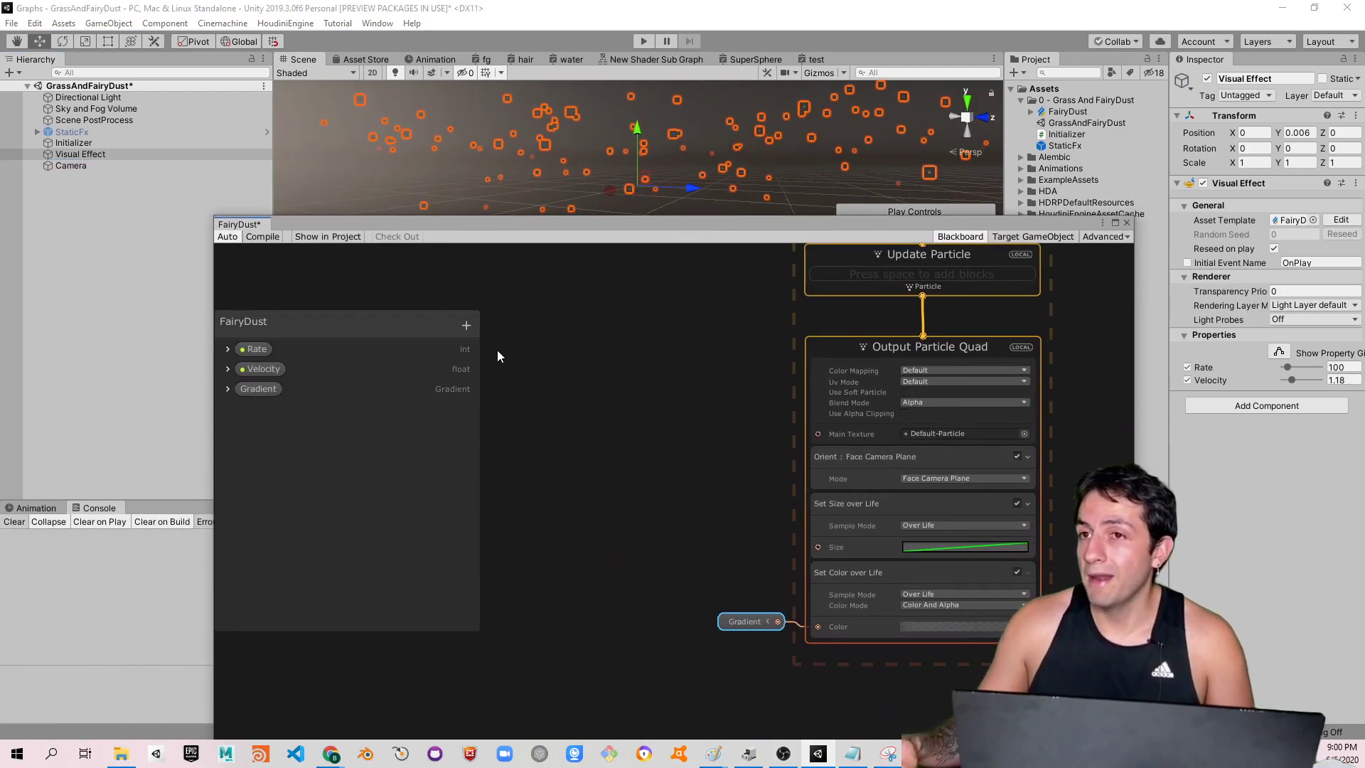
{"action": "left_click", "coordinate": [228, 389]}
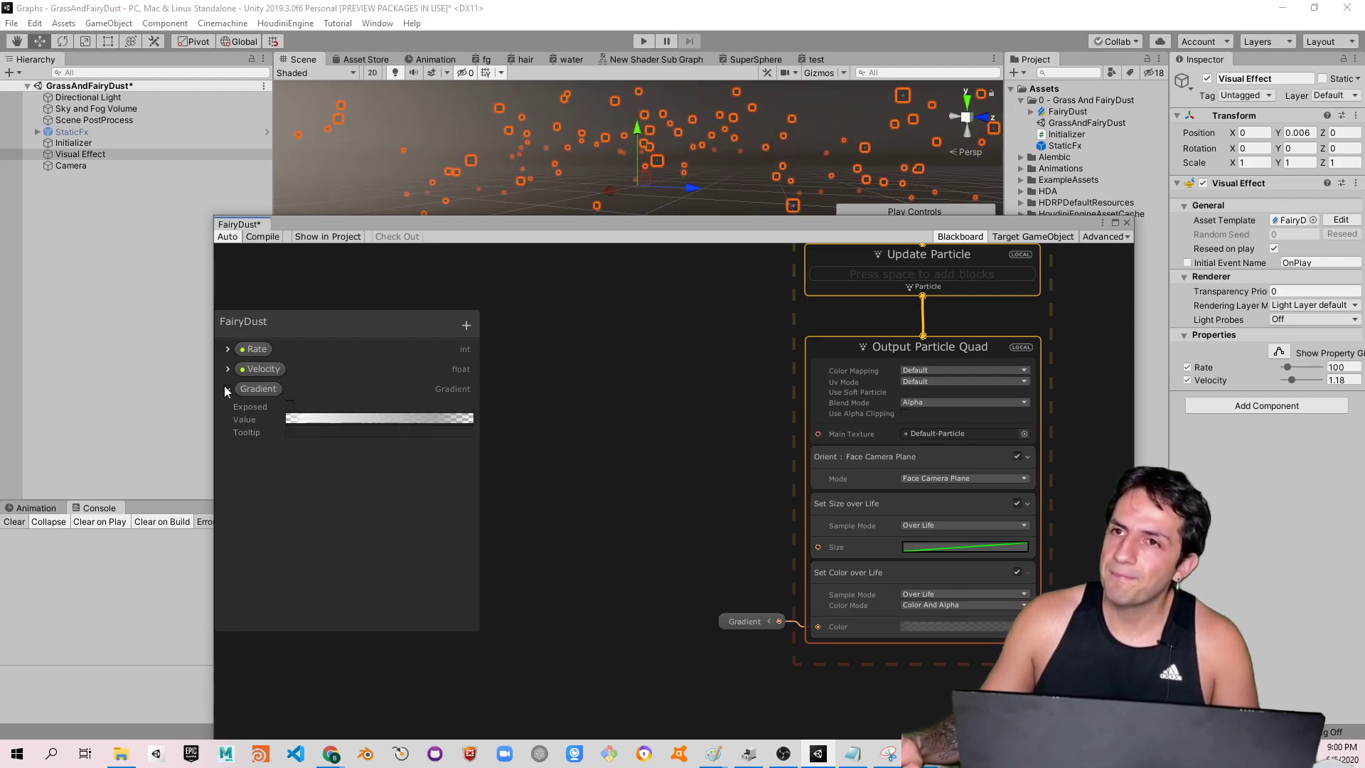
{"action": "left_click", "coordinate": [290, 405]}
{"action": "left_click", "coordinate": [227, 388]}
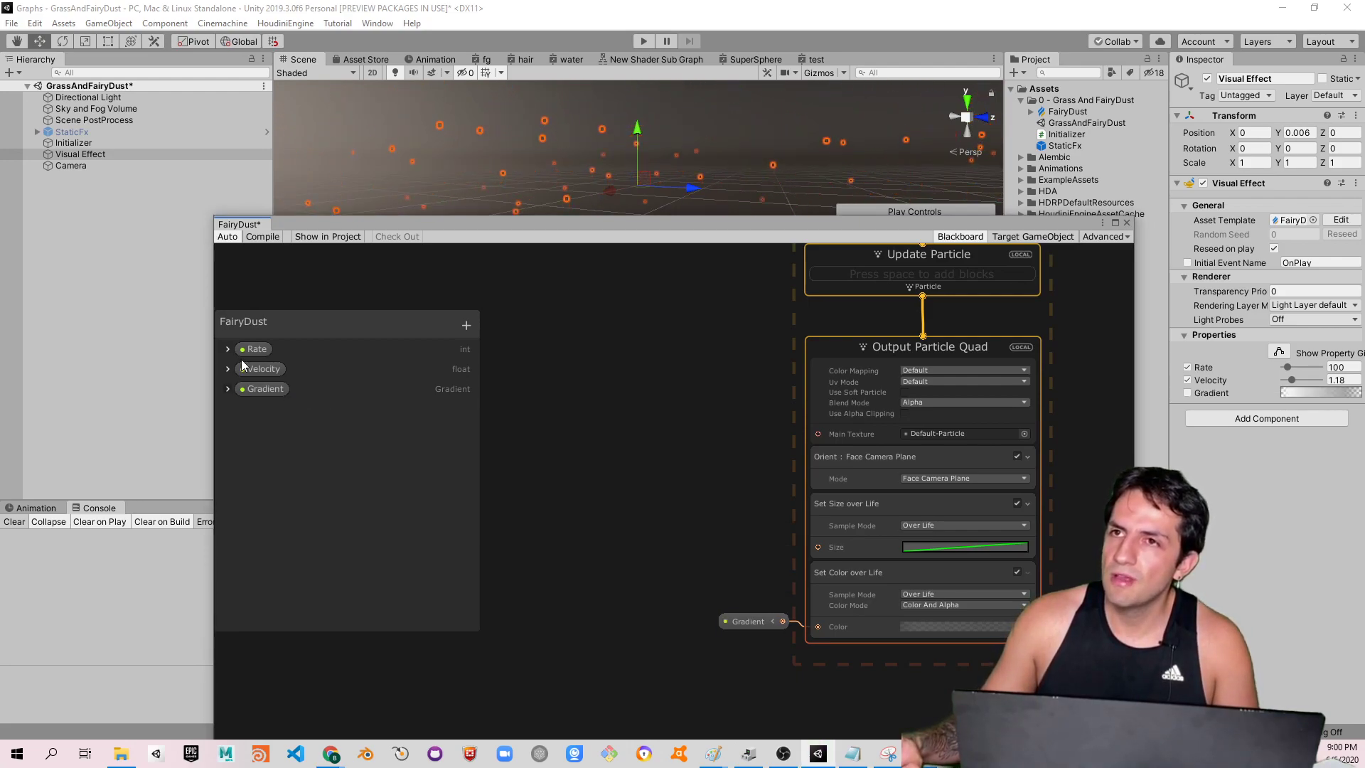
{"action": "mouse_move", "coordinate": [1002, 223]}
{"action": "left_mouse_down"}
{"action": "mouse_move", "coordinate": [800, 528]}
{"action": "mouse_move", "coordinate": [864, 664]}
{"action": "left_mouse_up"}
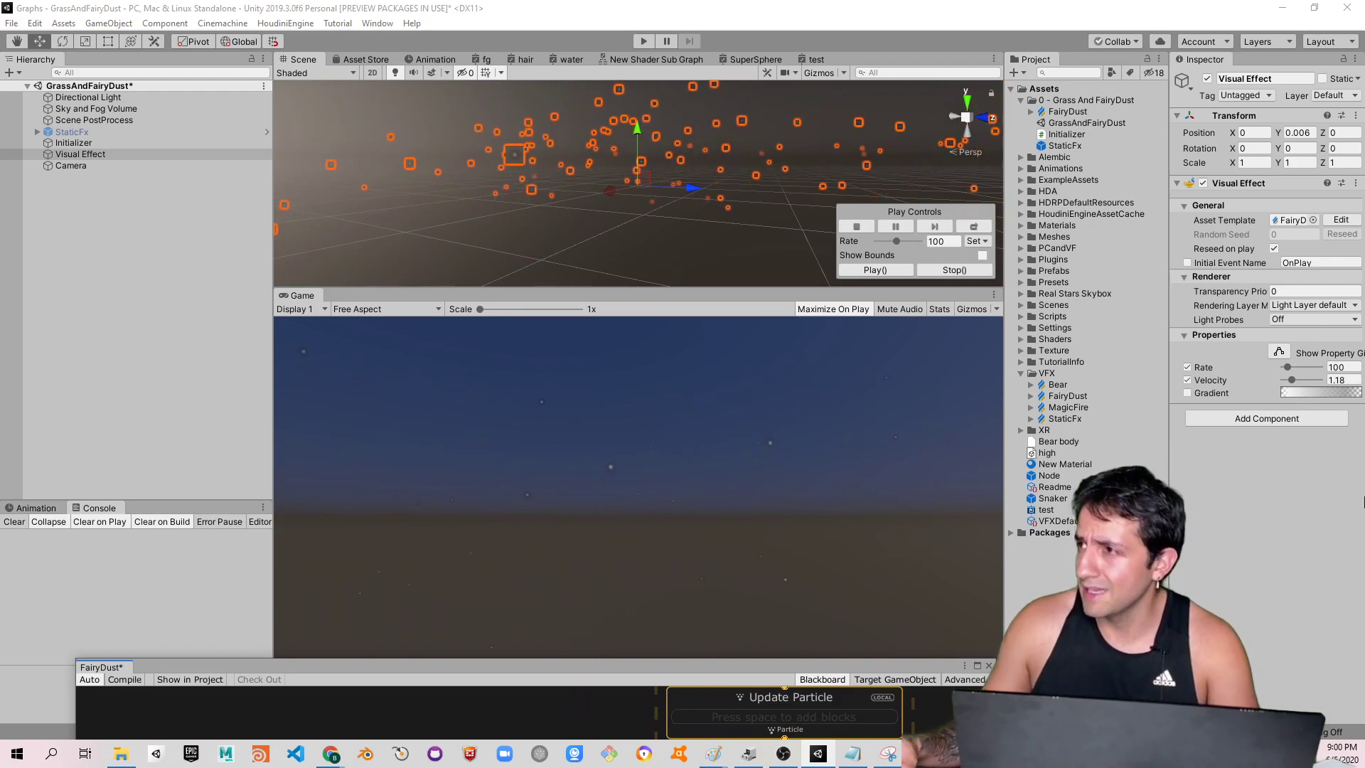
Try several gradient presets, settling on the green-pink-yellow multicolour one for the effect
{"action": "left_click", "coordinate": [1314, 394]}
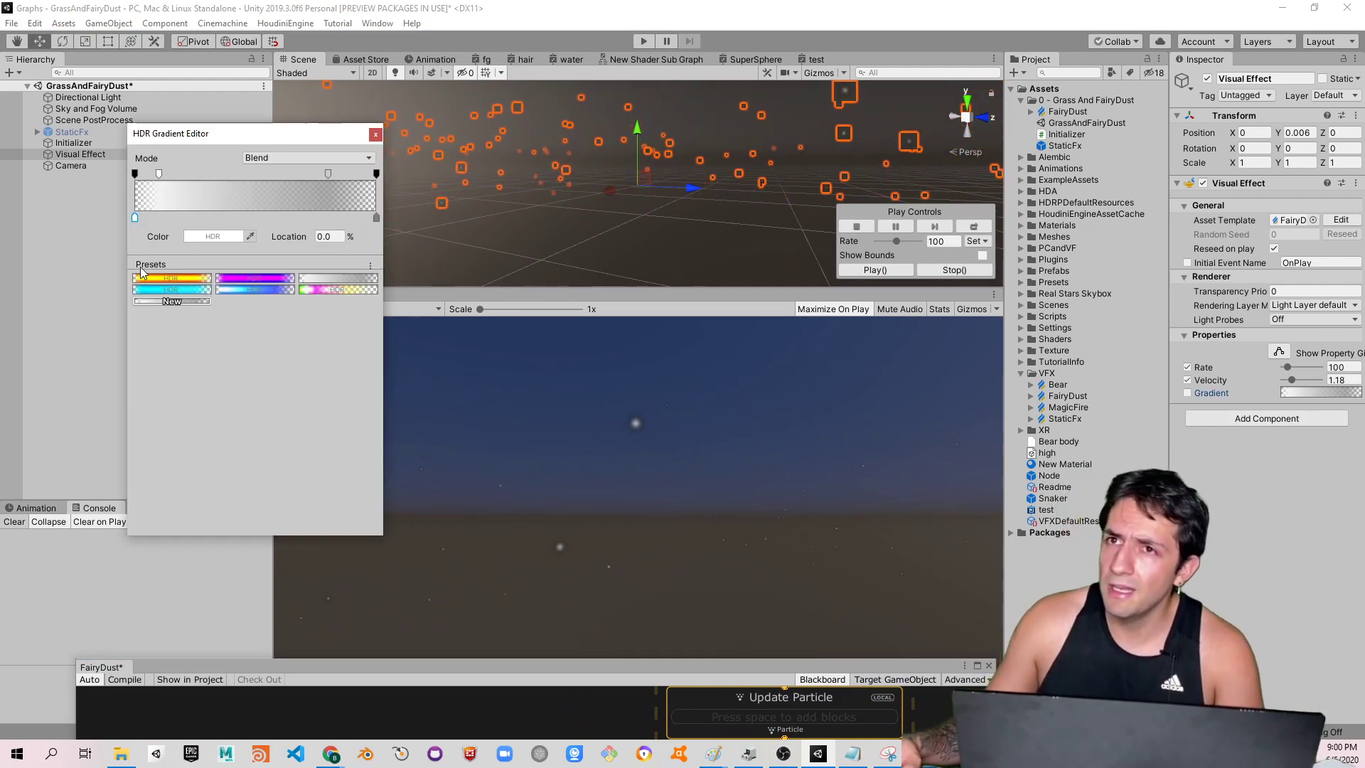
{"action": "left_click", "coordinate": [206, 278]}
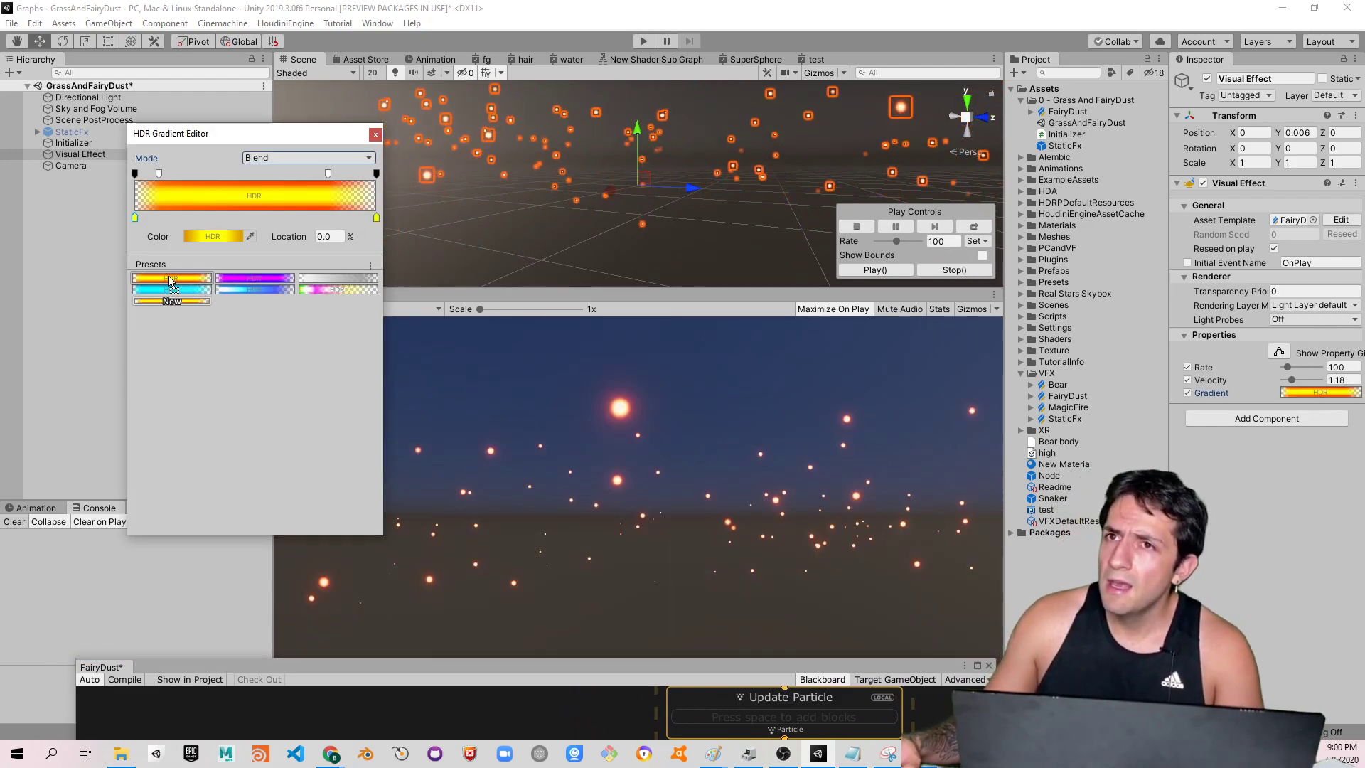
{"action": "left_click", "coordinate": [202, 290]}
{"action": "left_click", "coordinate": [249, 288]}
{"action": "left_click", "coordinate": [267, 279]}
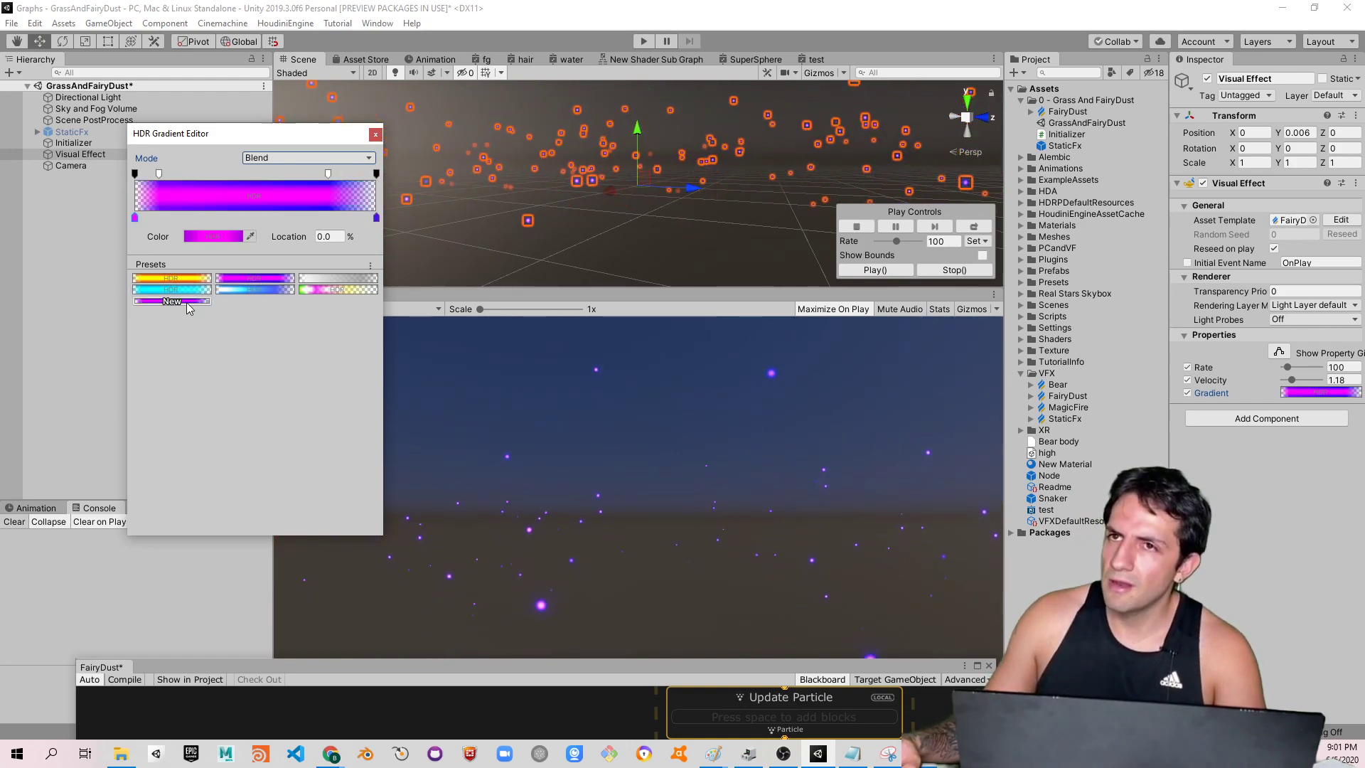
{"action": "left_click", "coordinate": [338, 290]}
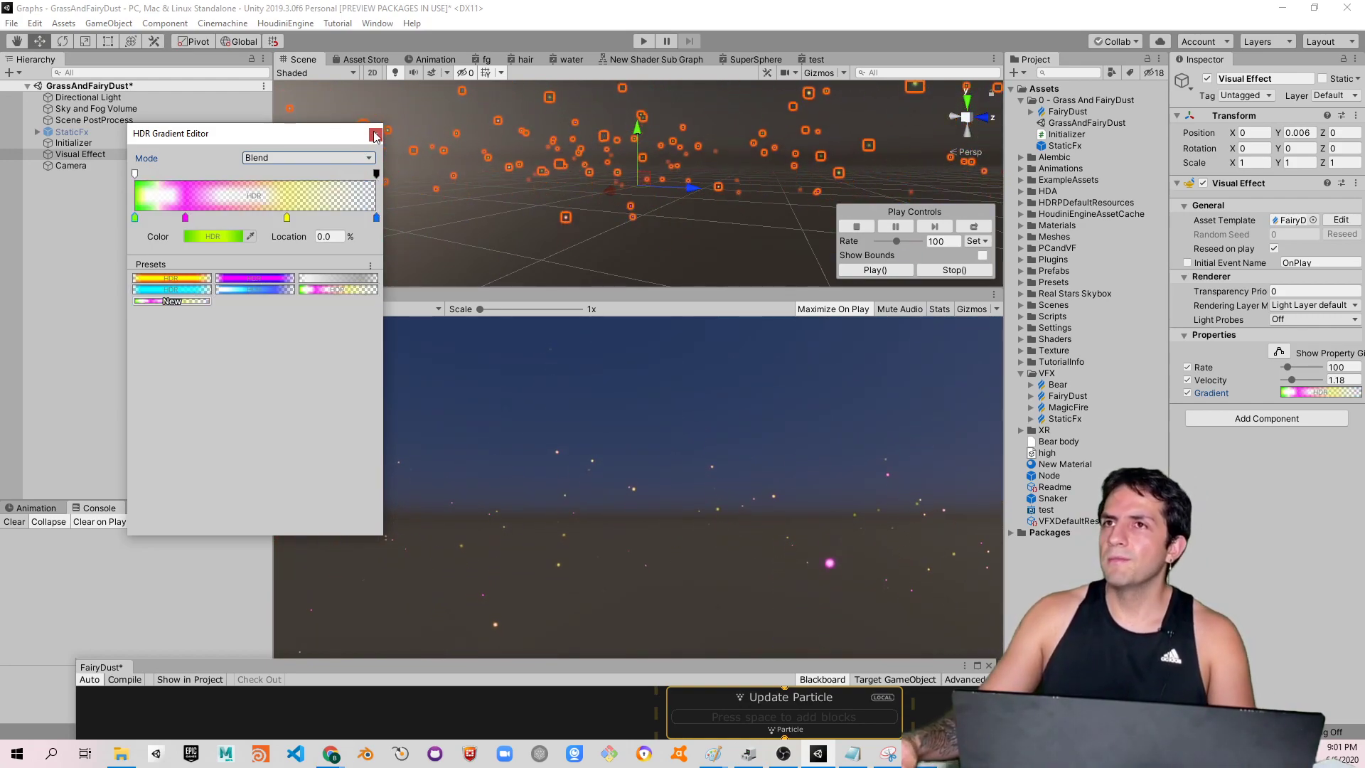
{"action": "left_click", "coordinate": [472, 297]}
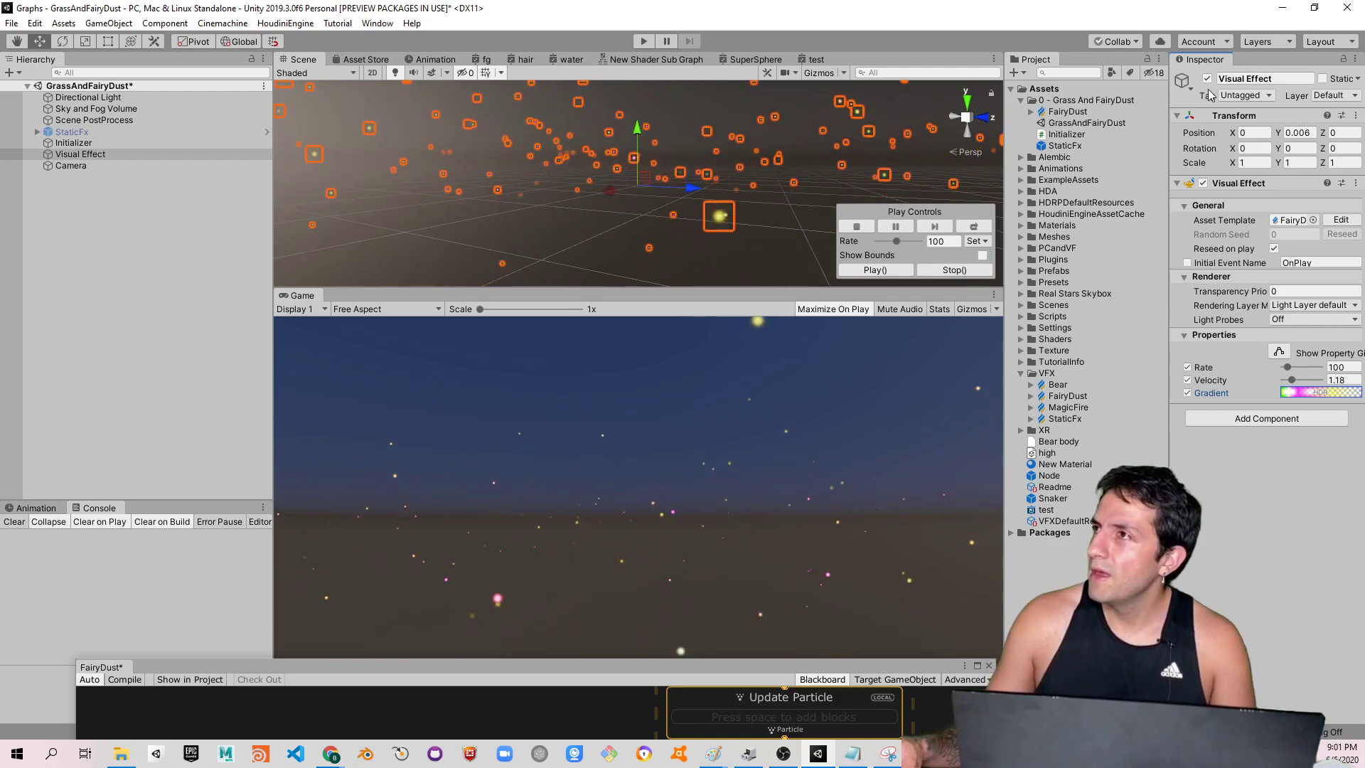
Deactivate the test Visual Effect, select Camera, and play the grass scene to preview, then stop
{"action": "key", "text": "alt+shift+a"}
{"action": "left_click", "coordinate": [78, 165]}
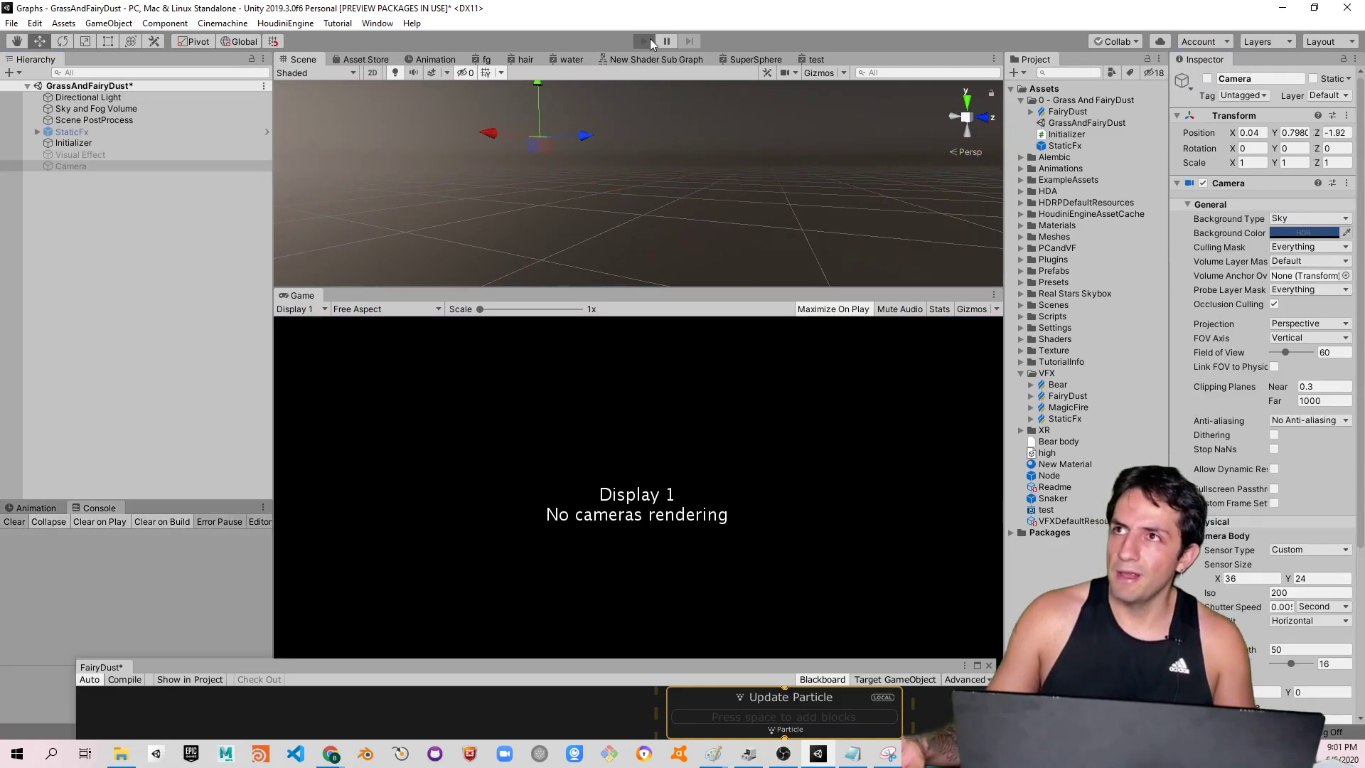
{"action": "left_click", "coordinate": [650, 40]}
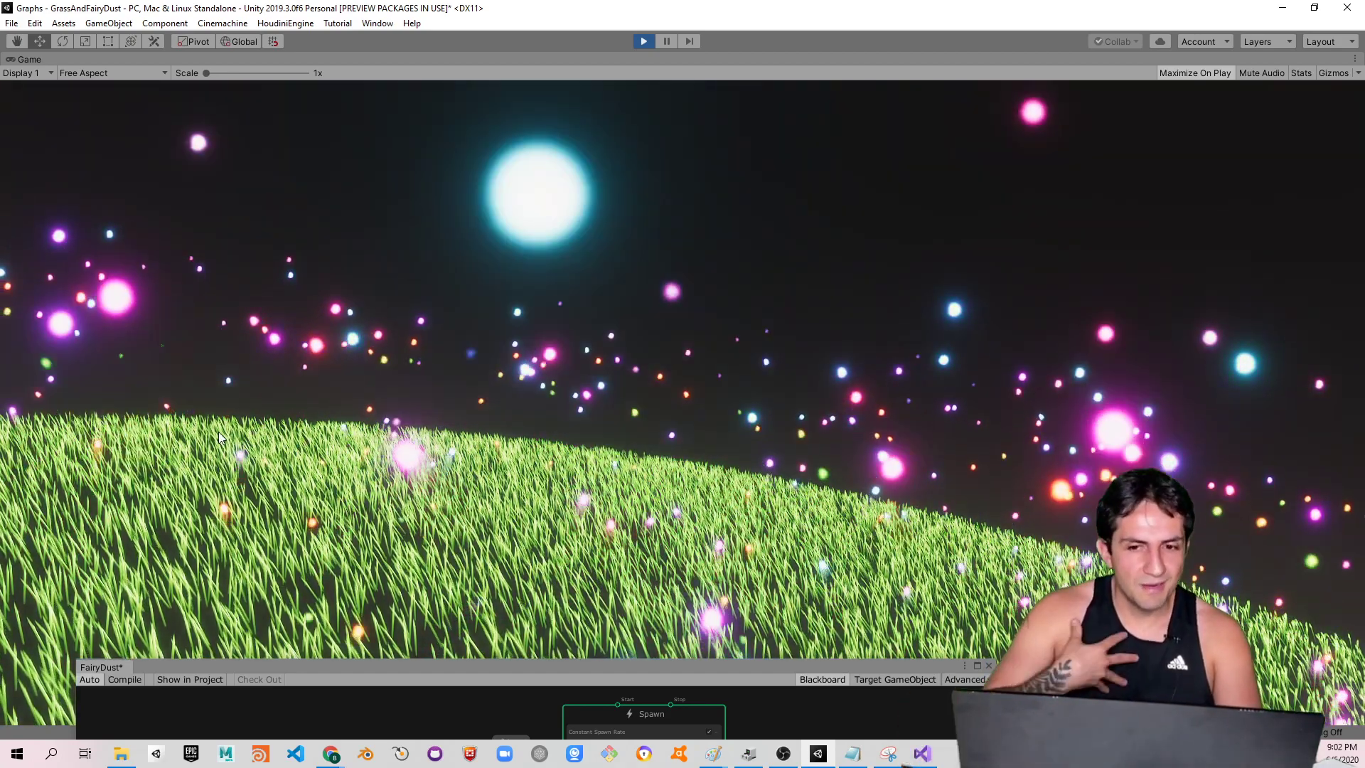
{"action": "left_click", "coordinate": [642, 41]}
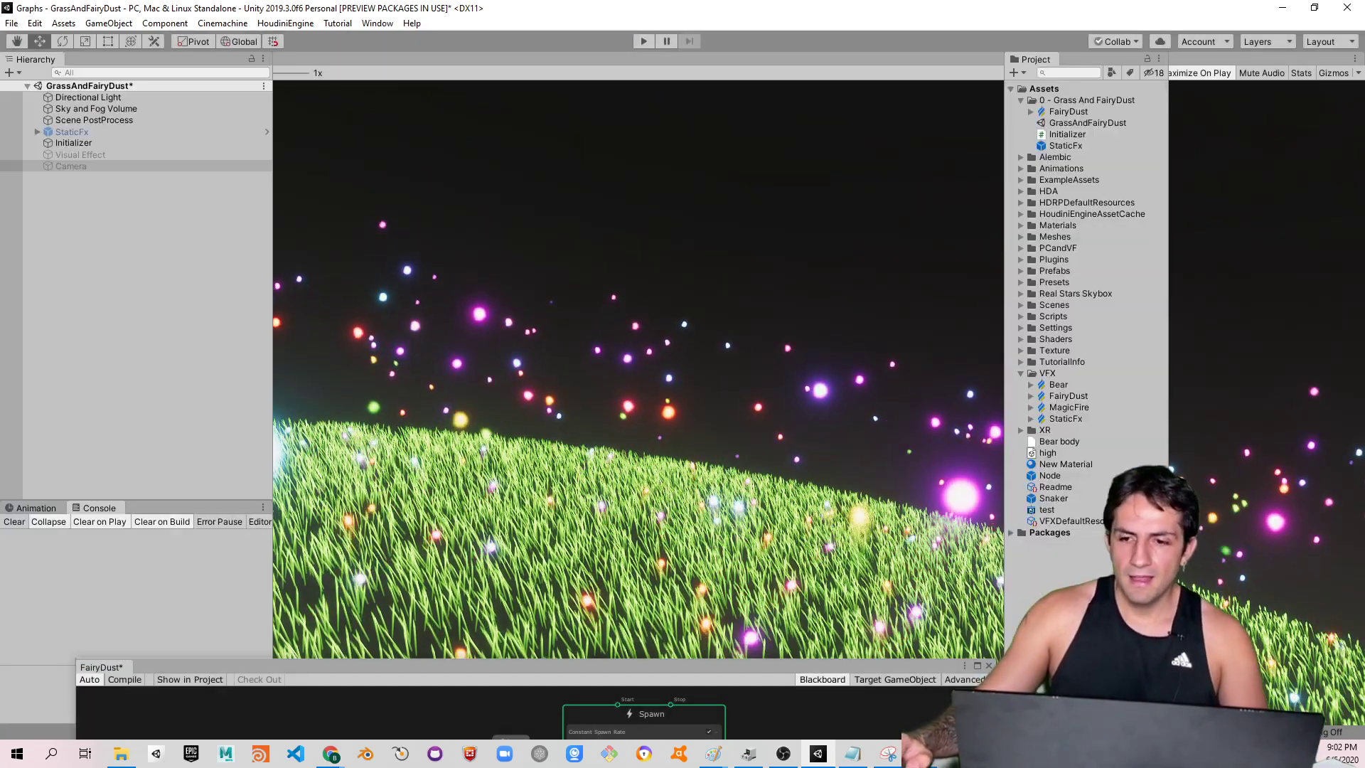